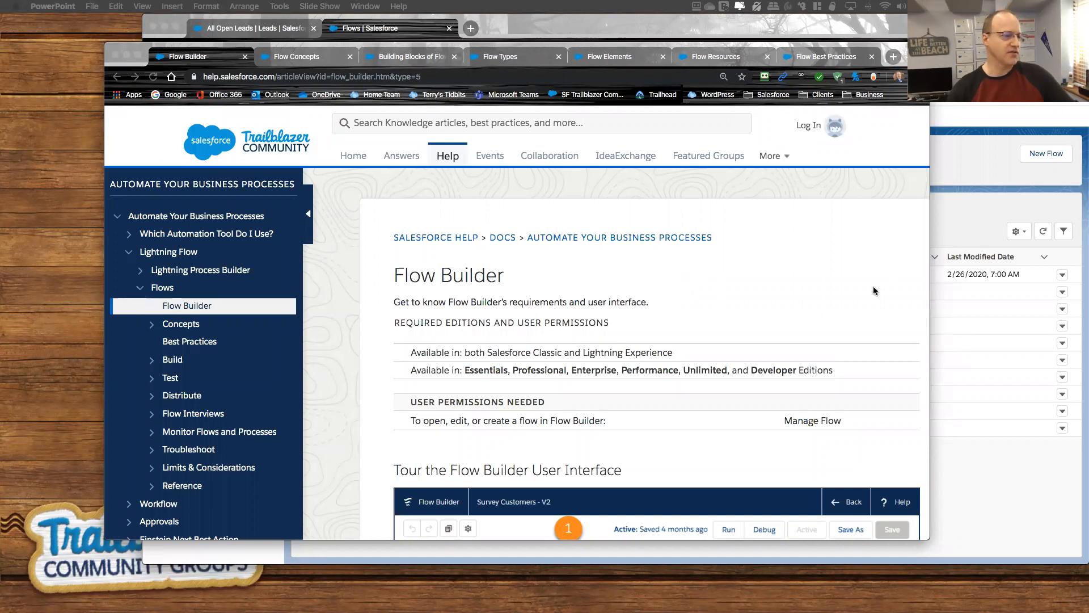
Review the user interface tour on the Flow Builder help page, enlarging the browser window to fit the whole diagram.
scroll(856, 313, "down", 1)
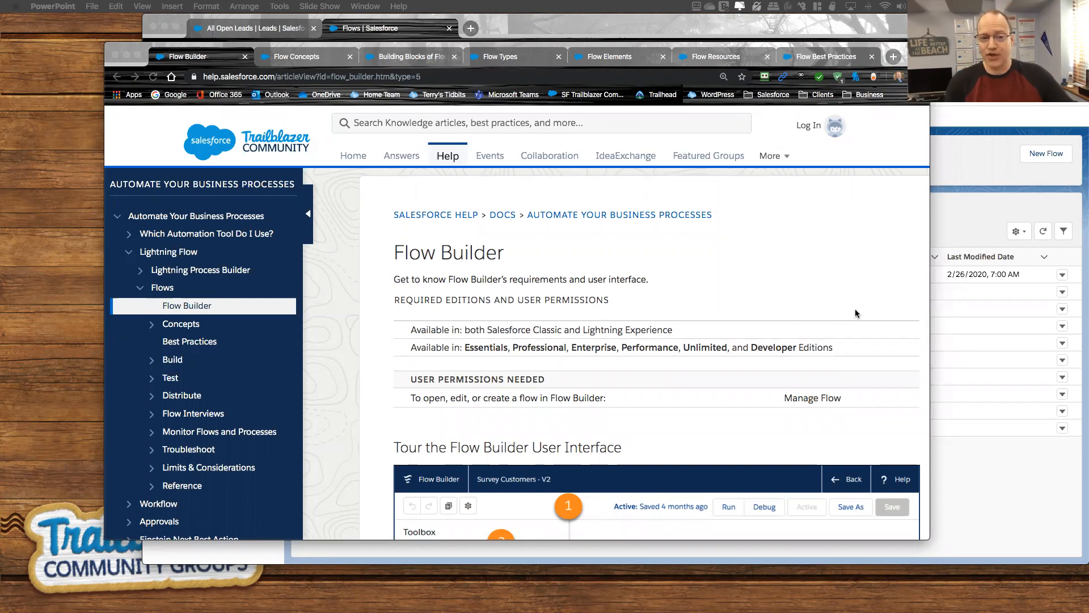
scroll(856, 313, "down", 5)
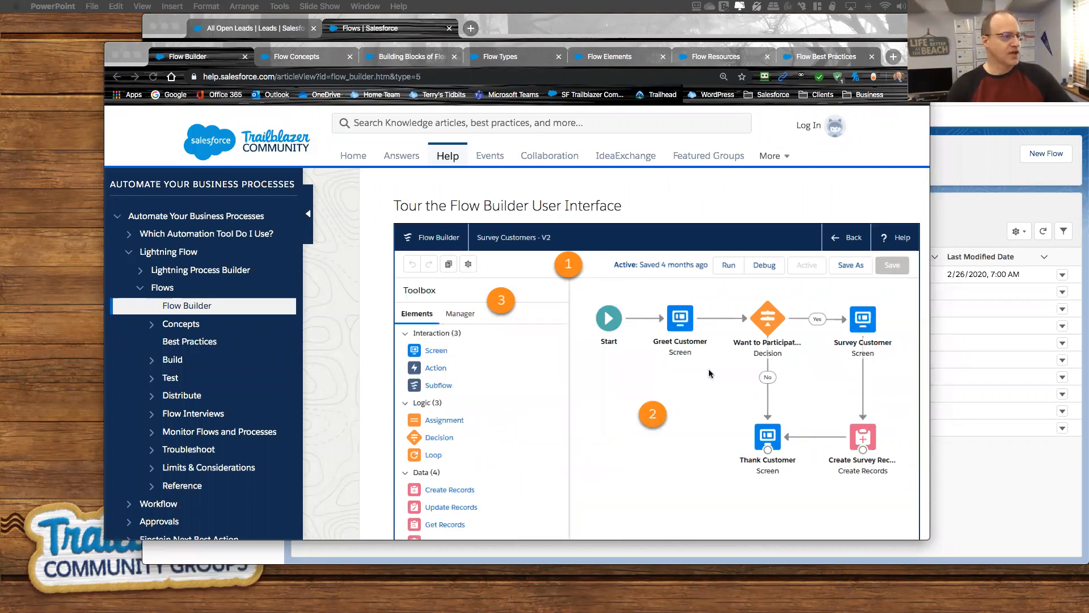
scroll(709, 373, "down", 1)
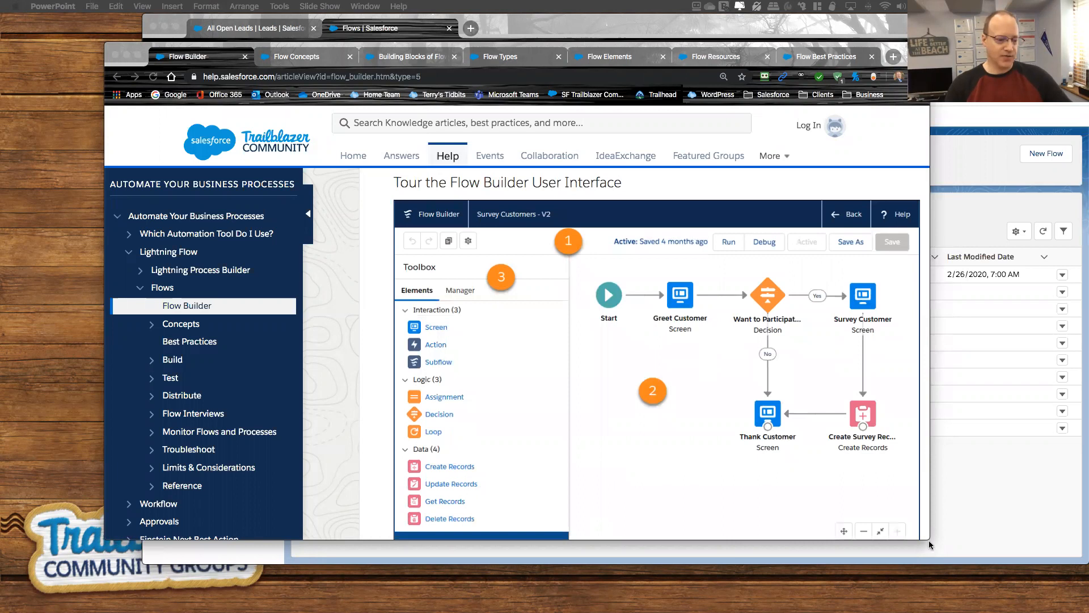
left_click_drag(926, 538, 977, 599)
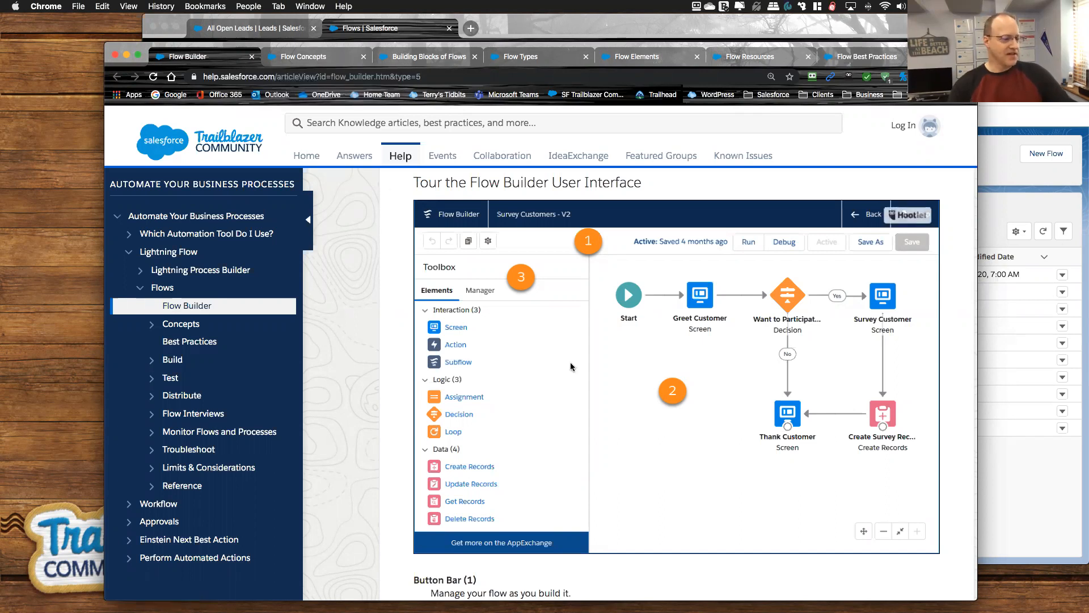
scroll(570, 362, "up", 1)
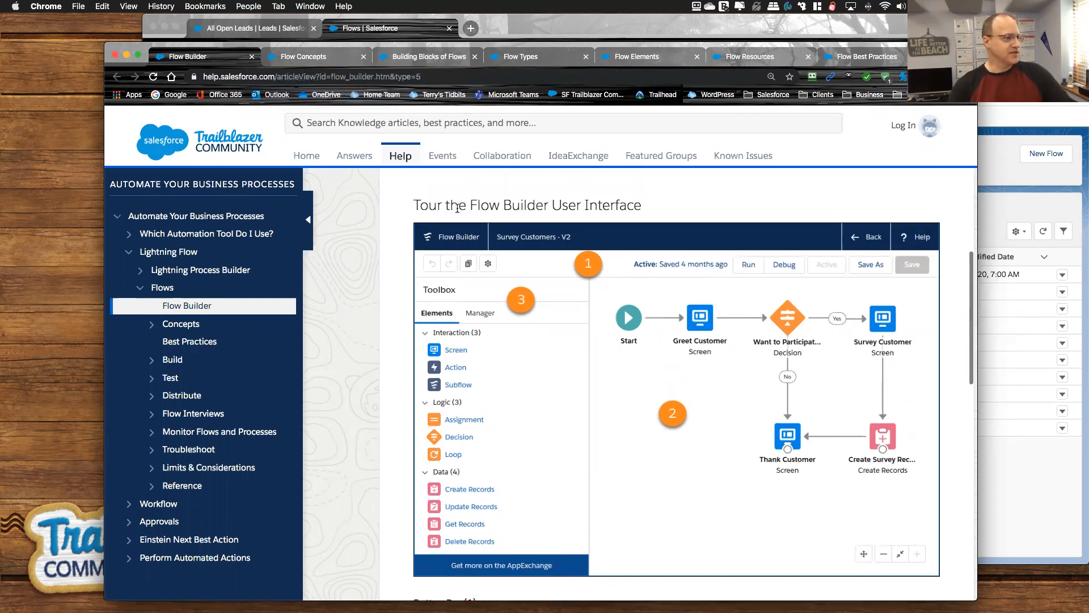
Look over the Flow Concepts help page and the Building Blocks of Flows diagram with its element, connector and resource explanations.
left_click(303, 56)
scroll(632, 397, "down", 2)
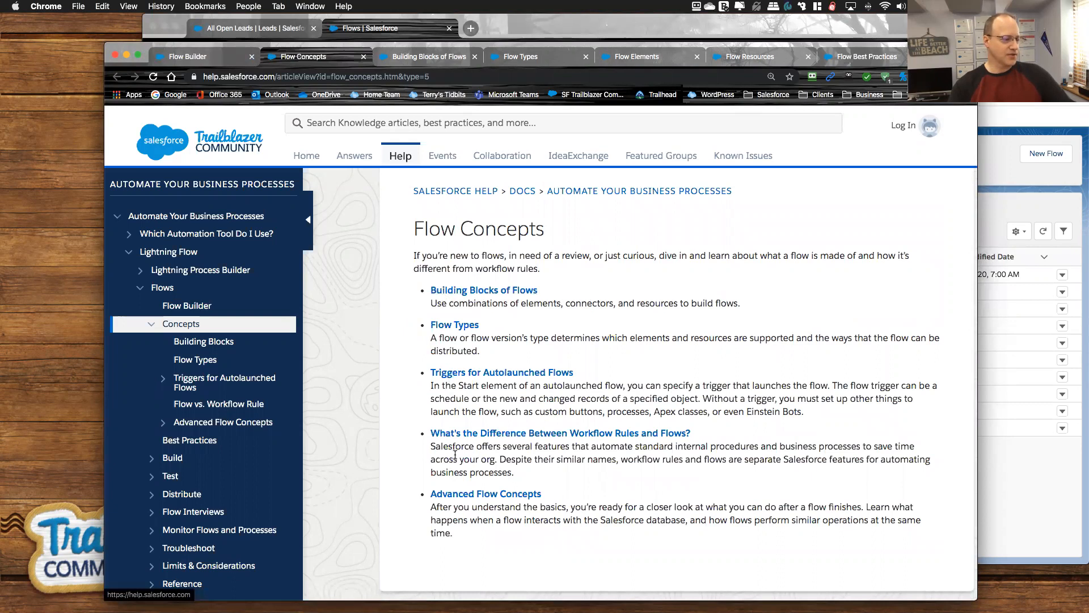
left_click(431, 62)
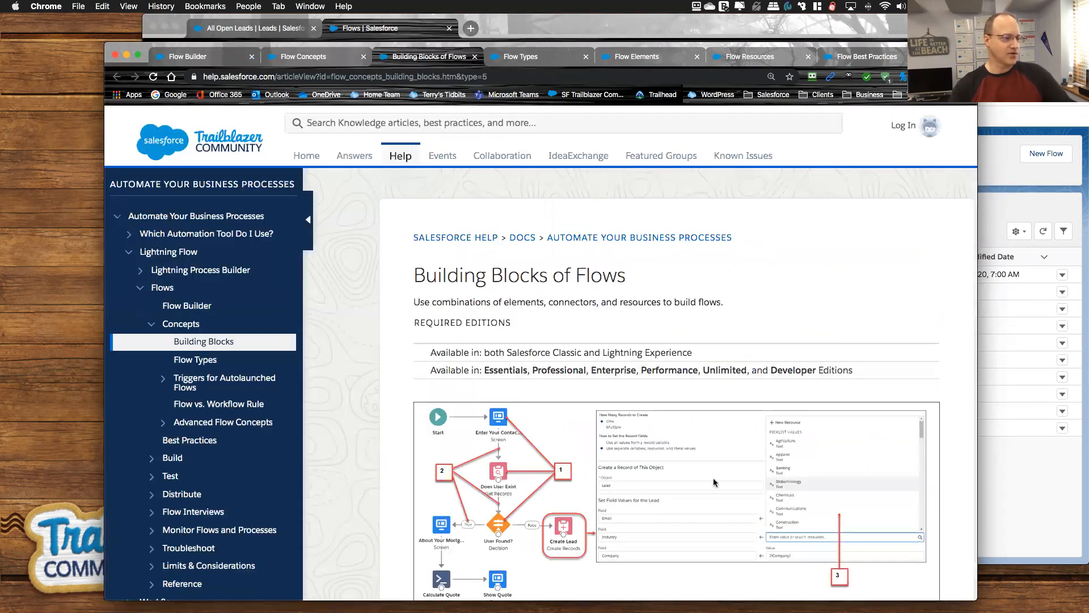
scroll(722, 487, "down", 3)
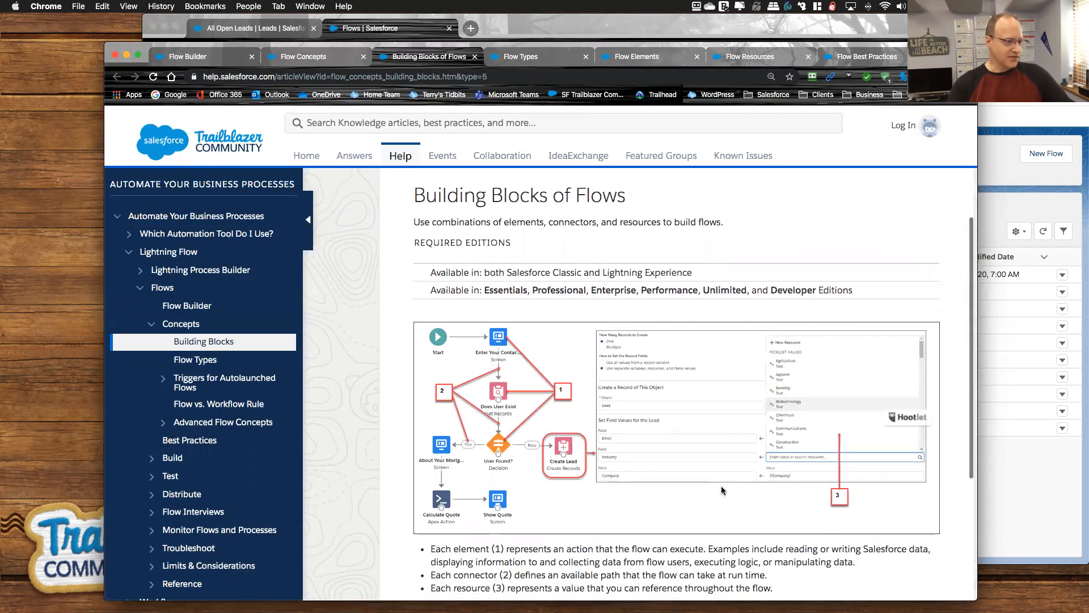
scroll(721, 487, "down", 1)
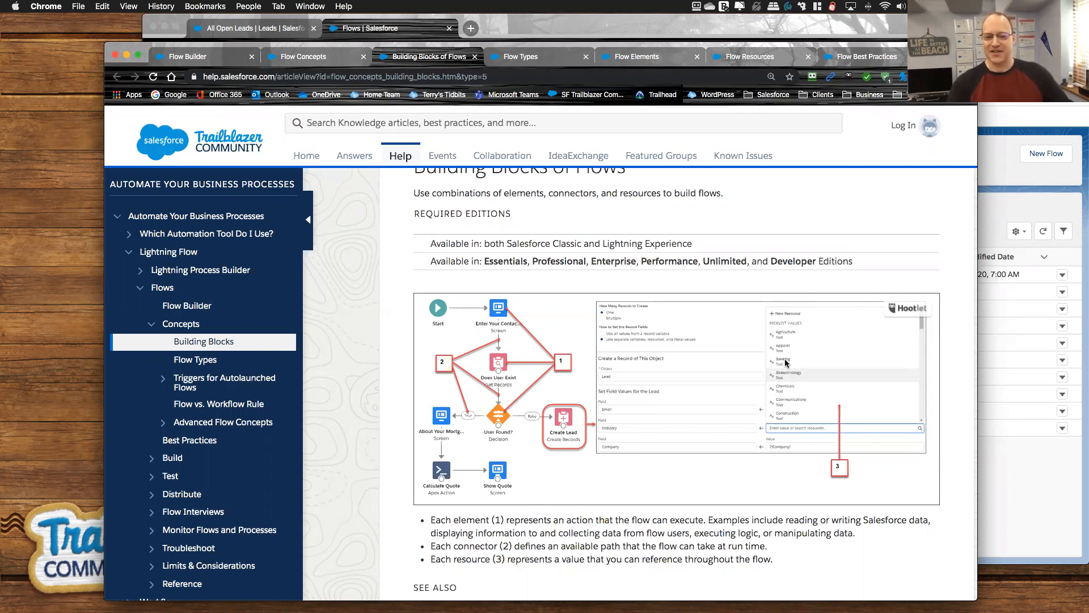
scroll(628, 373, "down", 3)
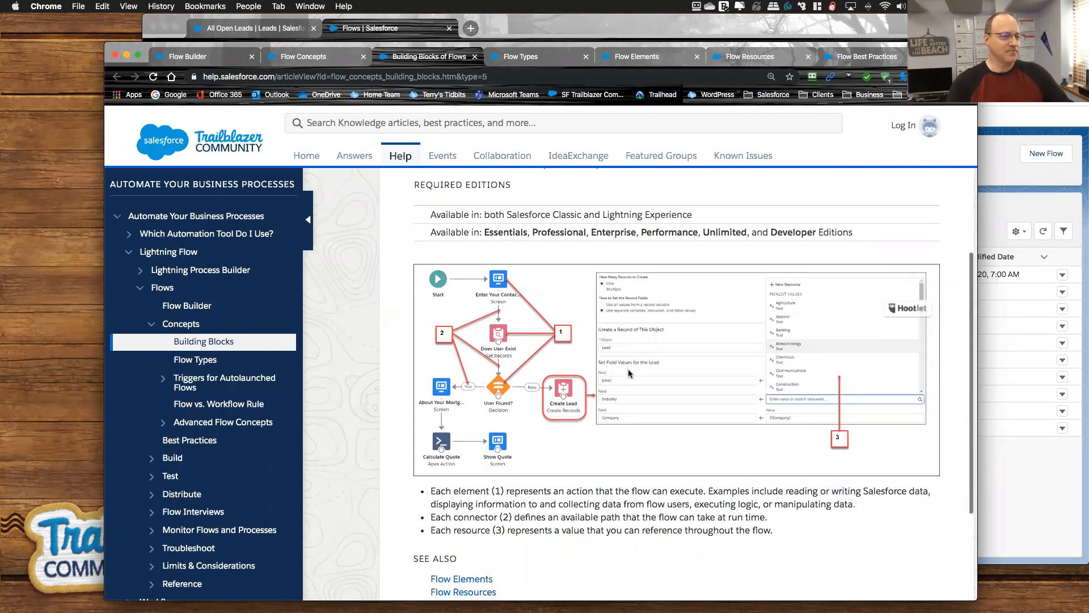
scroll(628, 373, "up", 3)
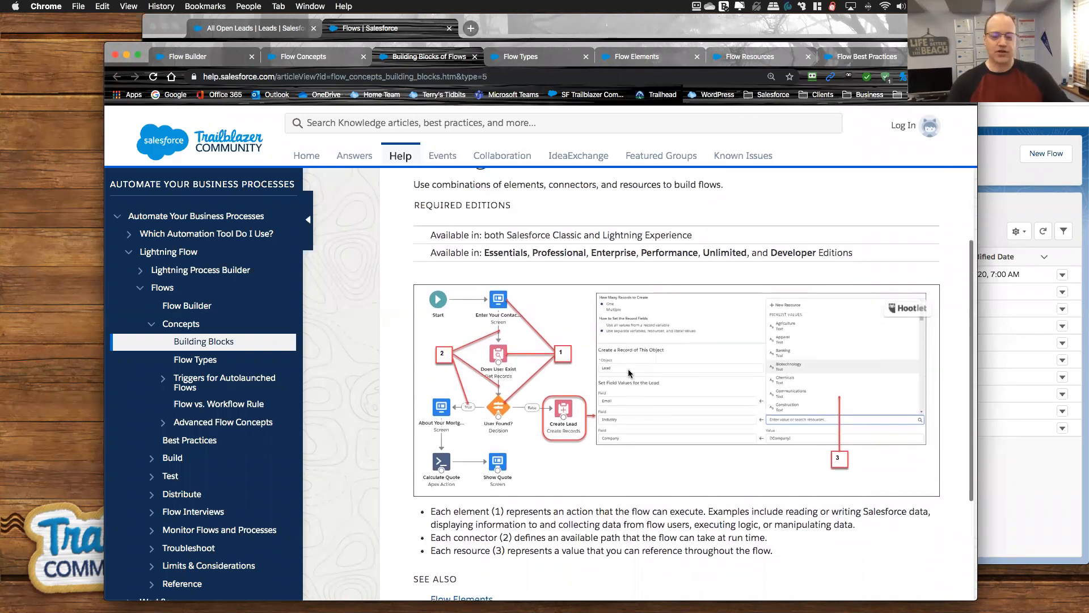
Examine the Standard Flow Types table on the Flow Types help page, including descriptions and available distribution methods.
left_click(546, 57)
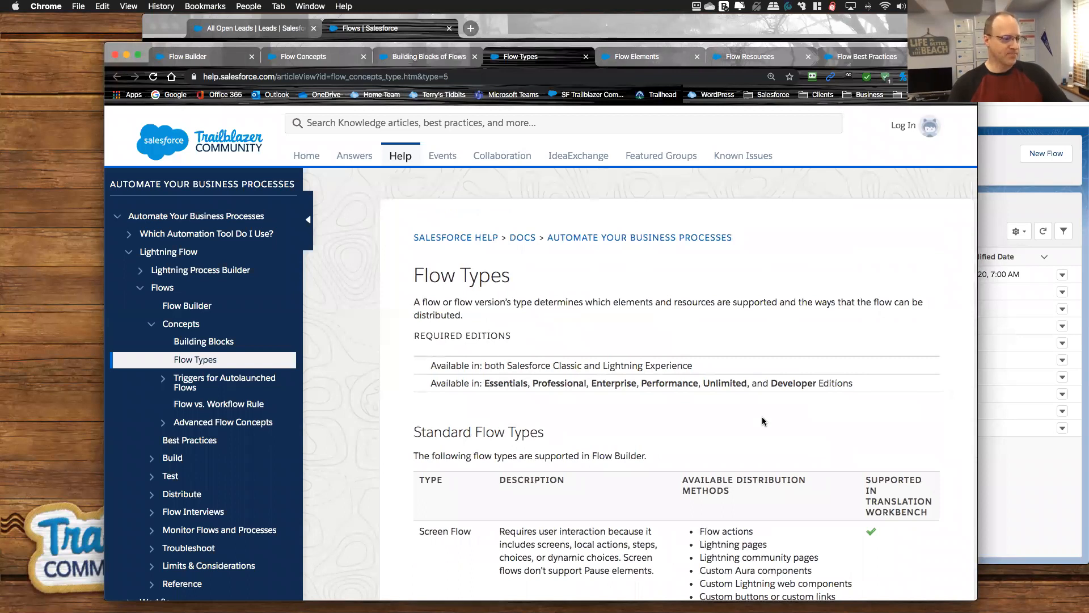
scroll(762, 420, "down", 3)
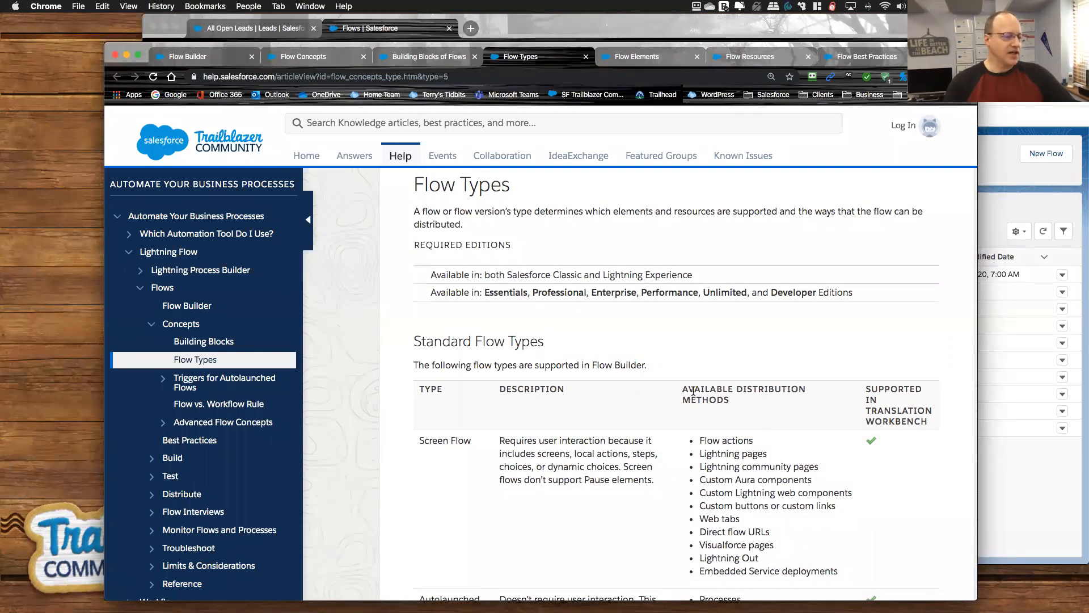
scroll(692, 391, "down", 3)
scroll(567, 351, "down", 3)
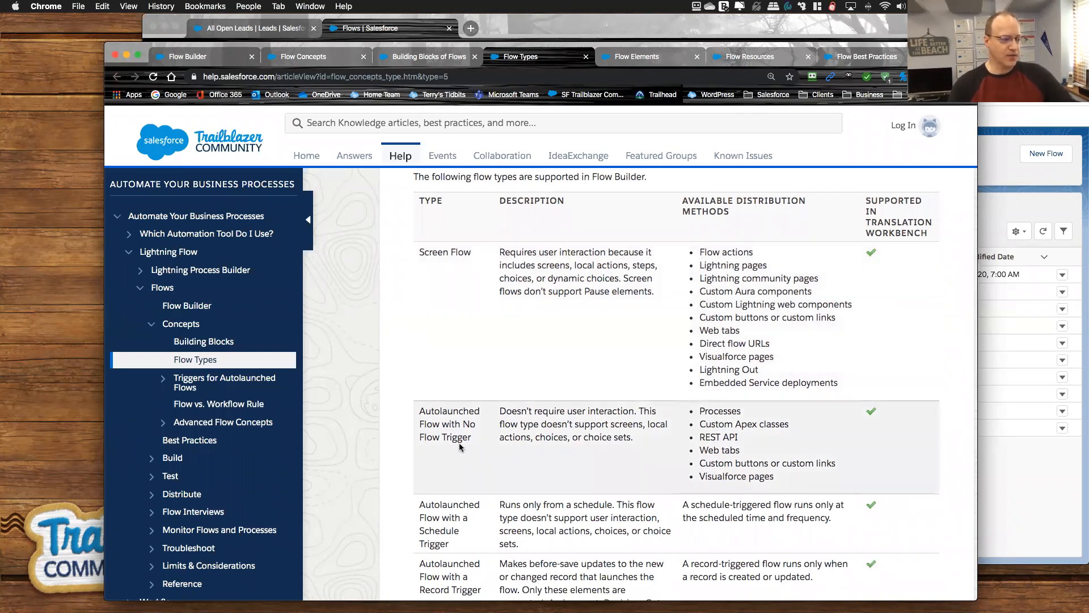
scroll(529, 452, "down", 4)
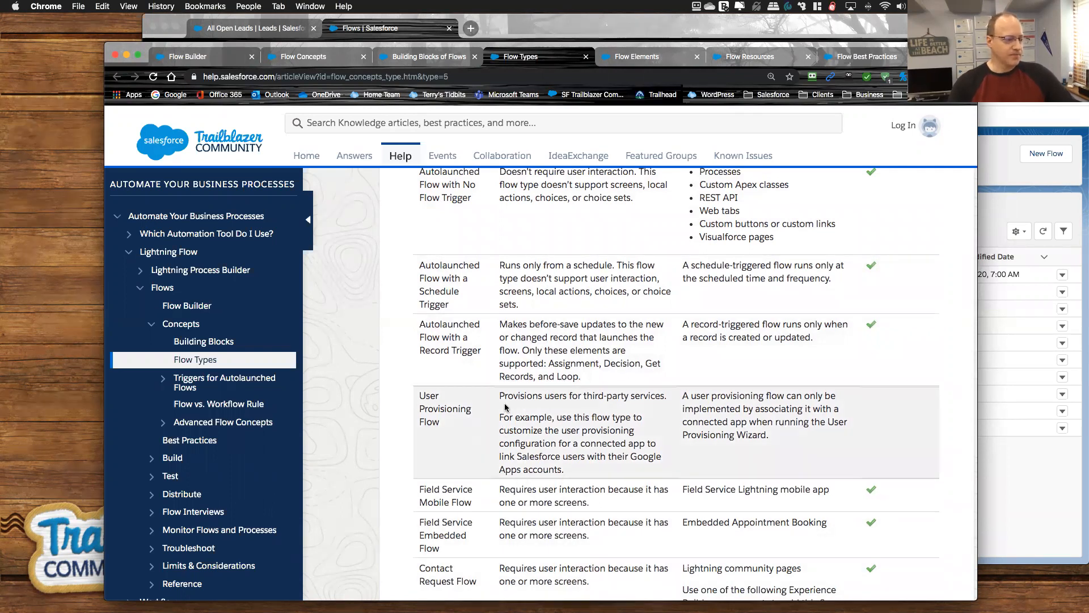
scroll(534, 359, "up", 5)
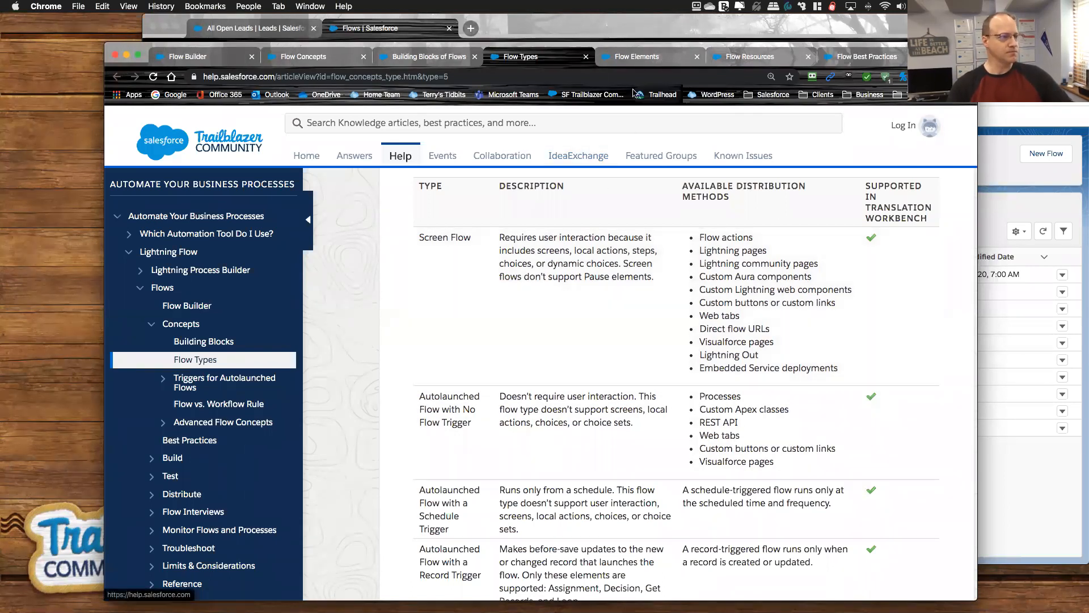
Read through the element descriptions on the Flow Elements help page, from Apex Action to Update Records.
left_click(657, 60)
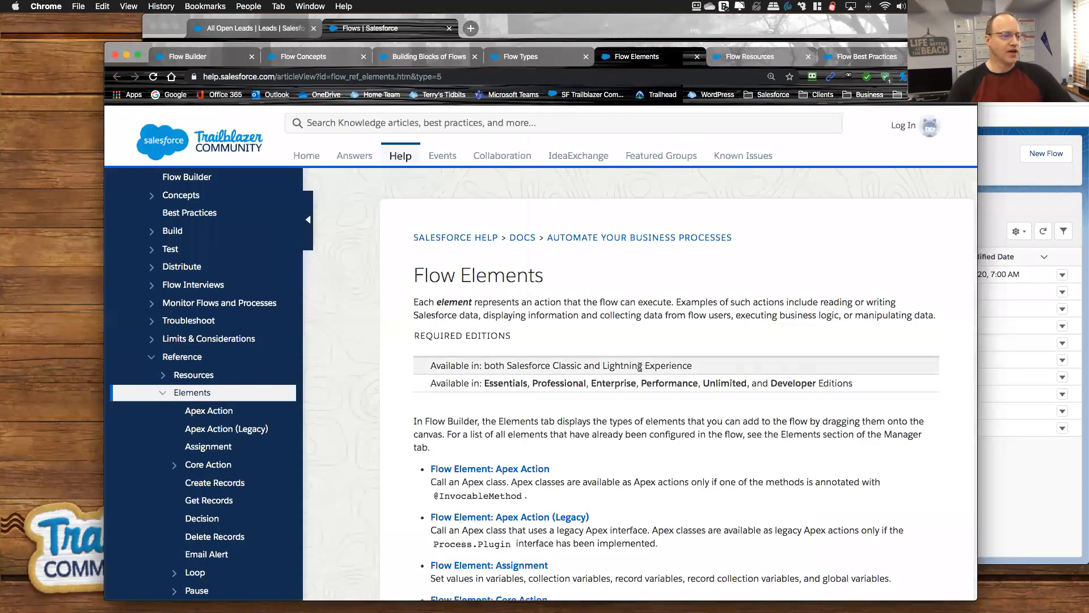
scroll(639, 367, "down", 5)
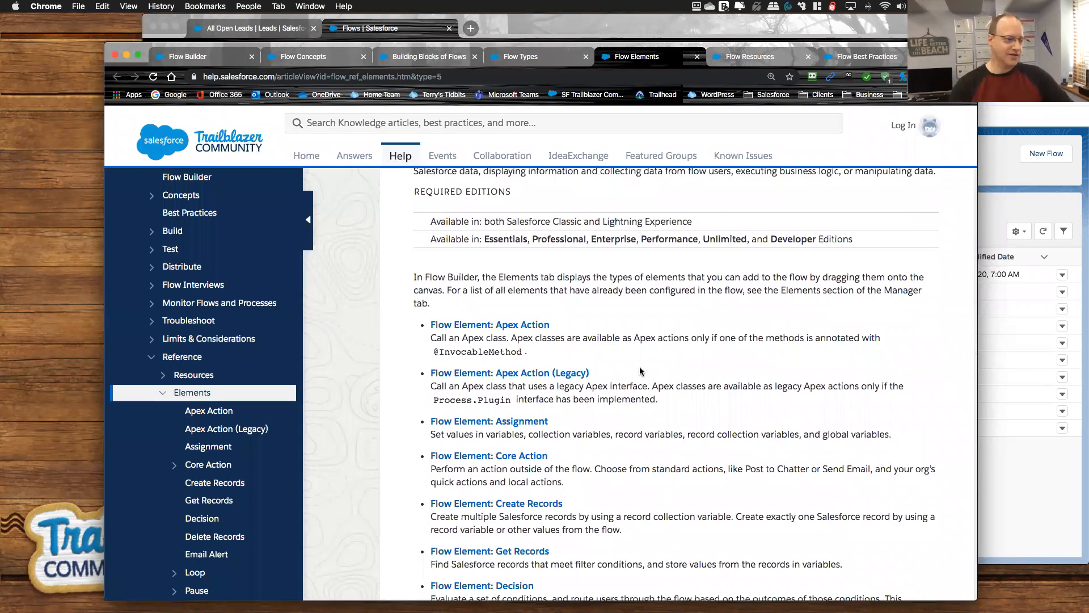
scroll(640, 371, "down", 3)
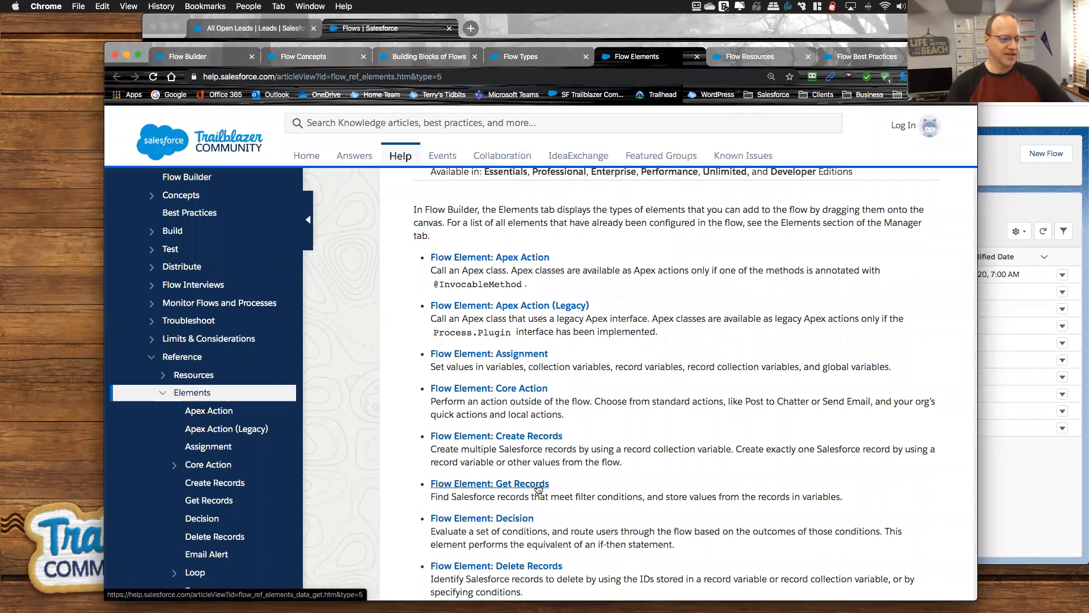
scroll(538, 489, "down", 3)
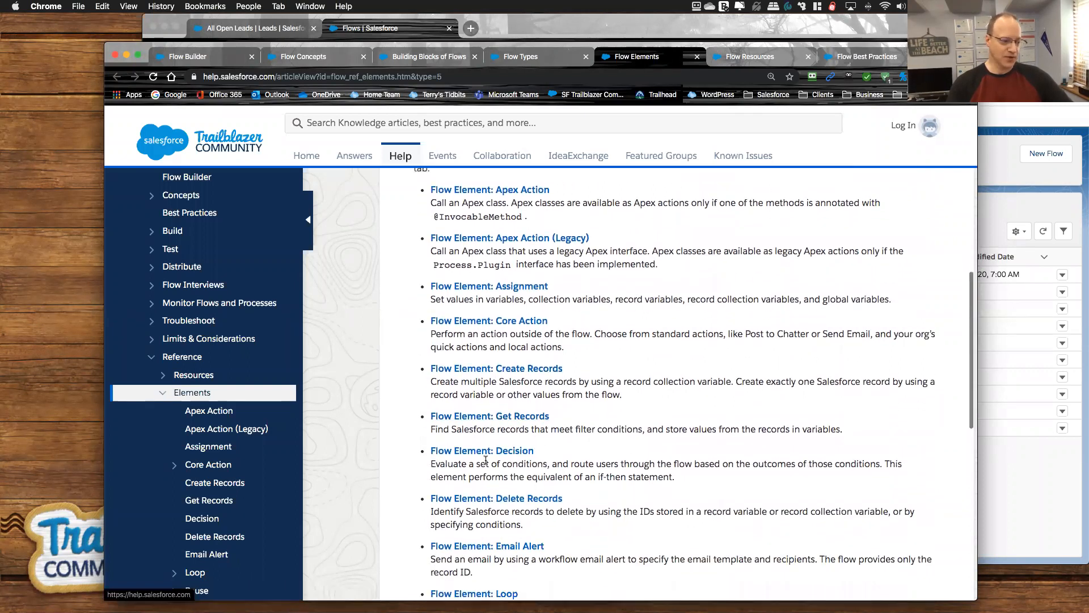
scroll(510, 466, "down", 3)
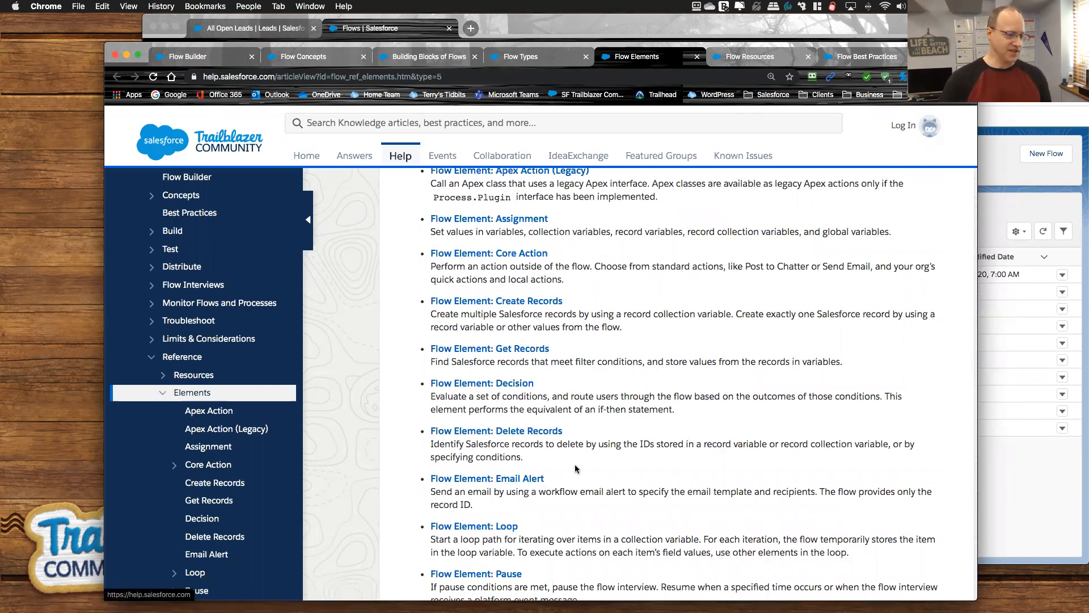
scroll(575, 468, "down", 5)
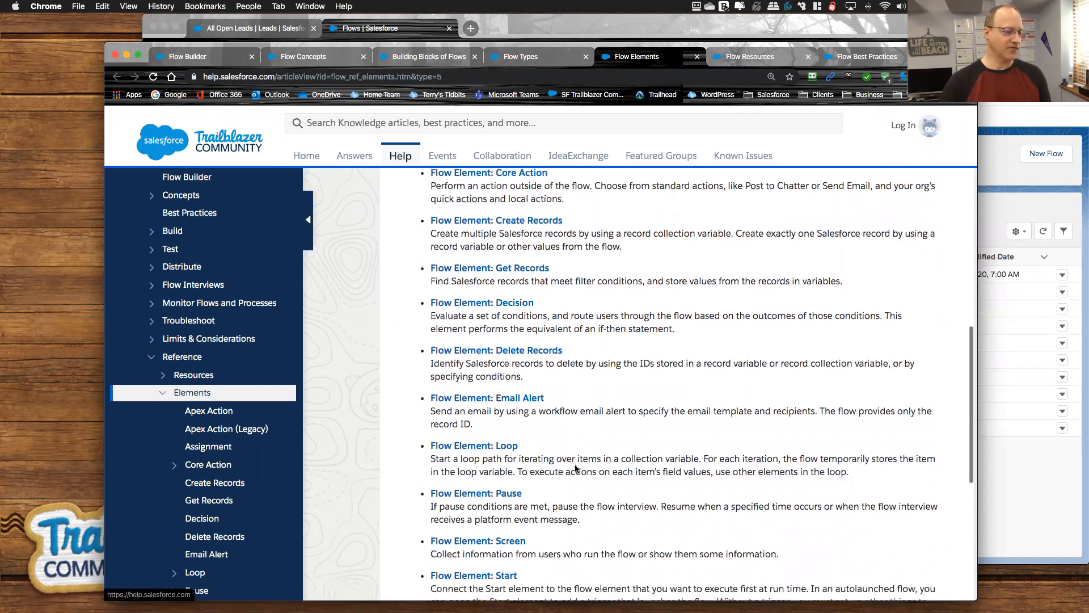
scroll(576, 468, "down", 3)
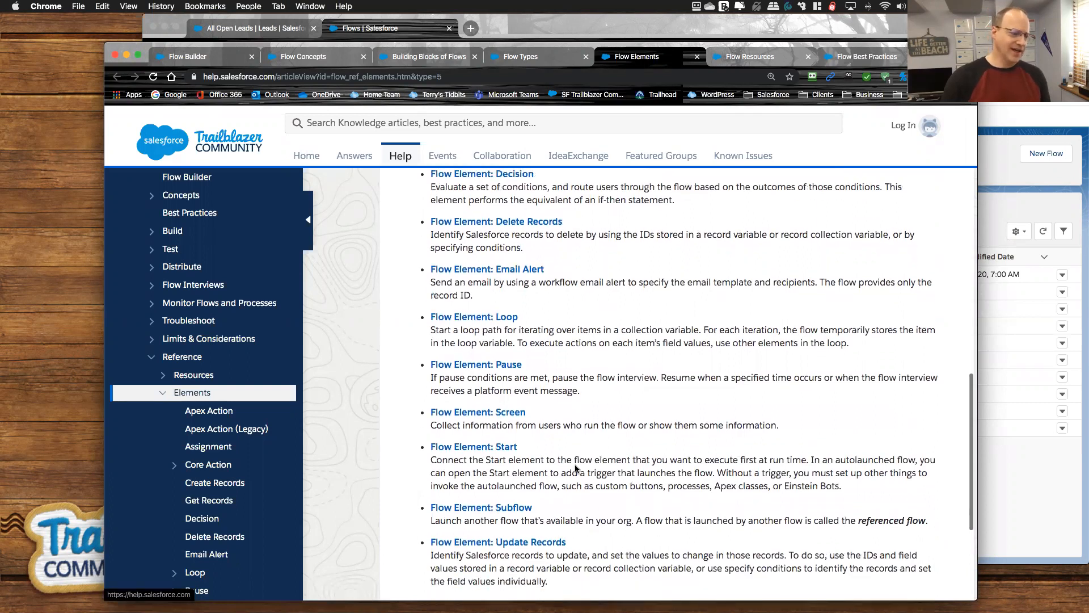
scroll(576, 468, "up", 3)
scroll(576, 468, "up", 5)
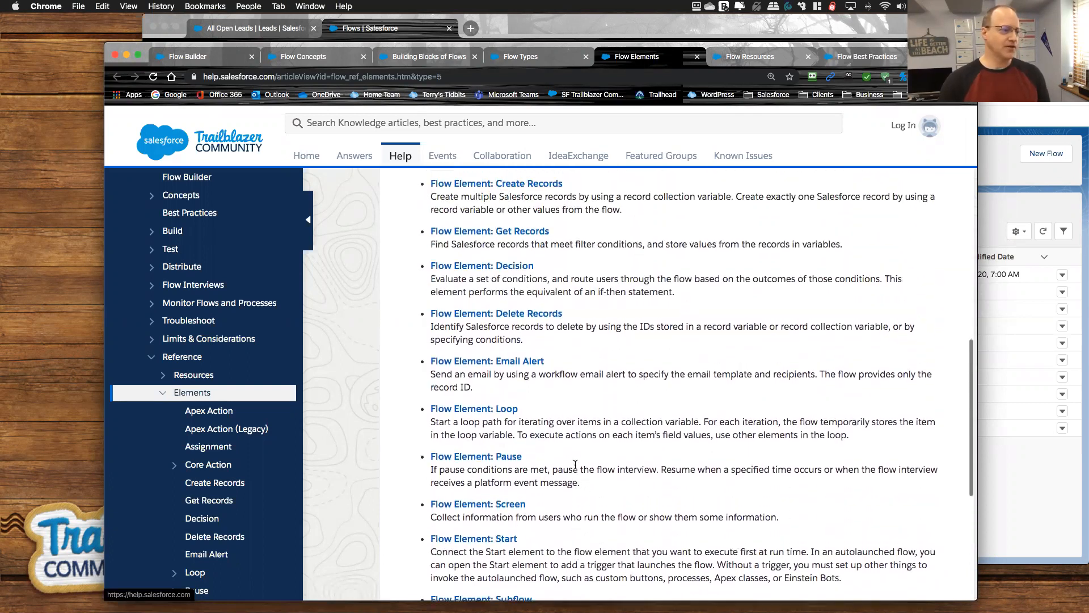
scroll(576, 465, "up", 1)
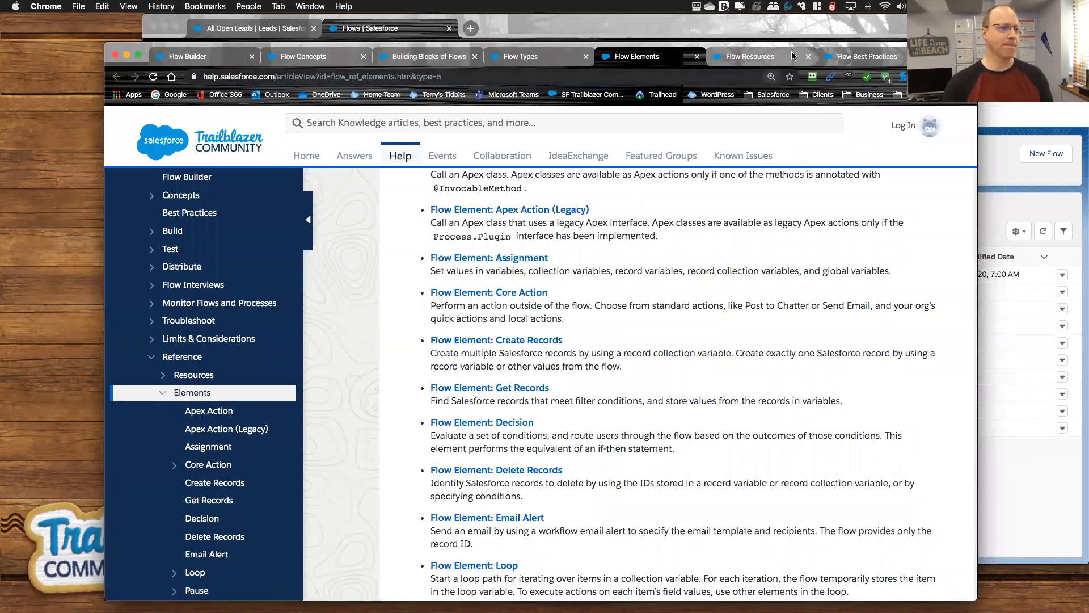
Read through the resource table on the Flow Resources help page, from Actions to Variable.
left_click(772, 61)
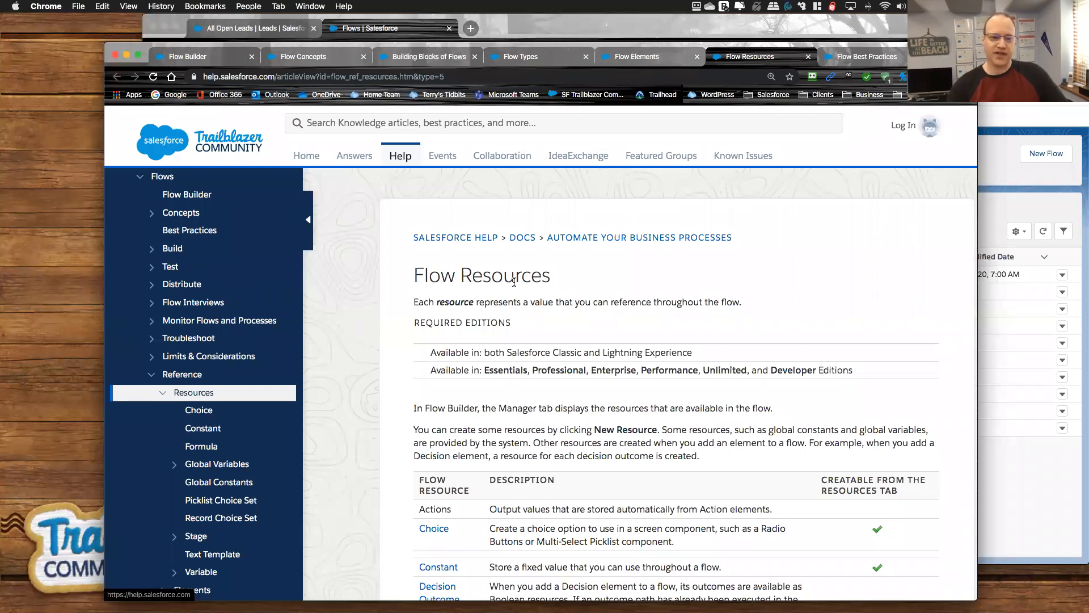
scroll(574, 387, "down", 2)
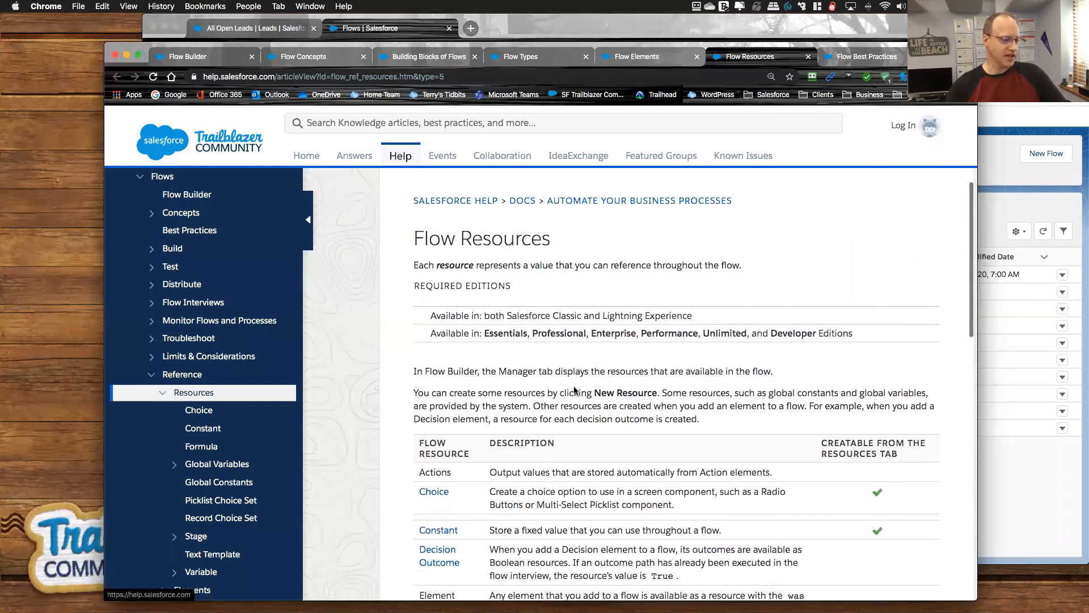
scroll(573, 387, "down", 3)
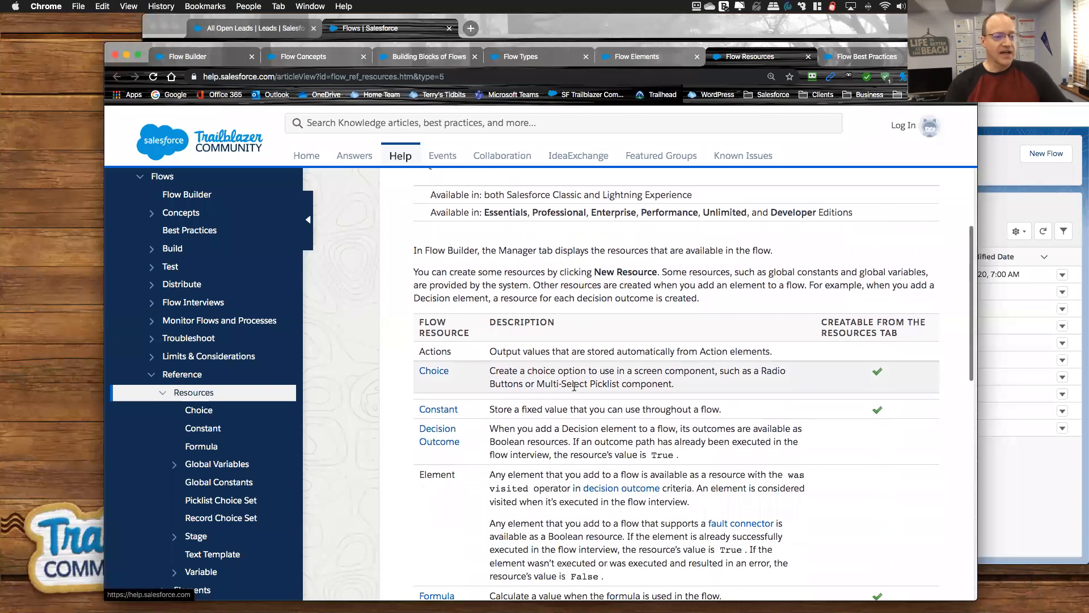
scroll(574, 386, "down", 3)
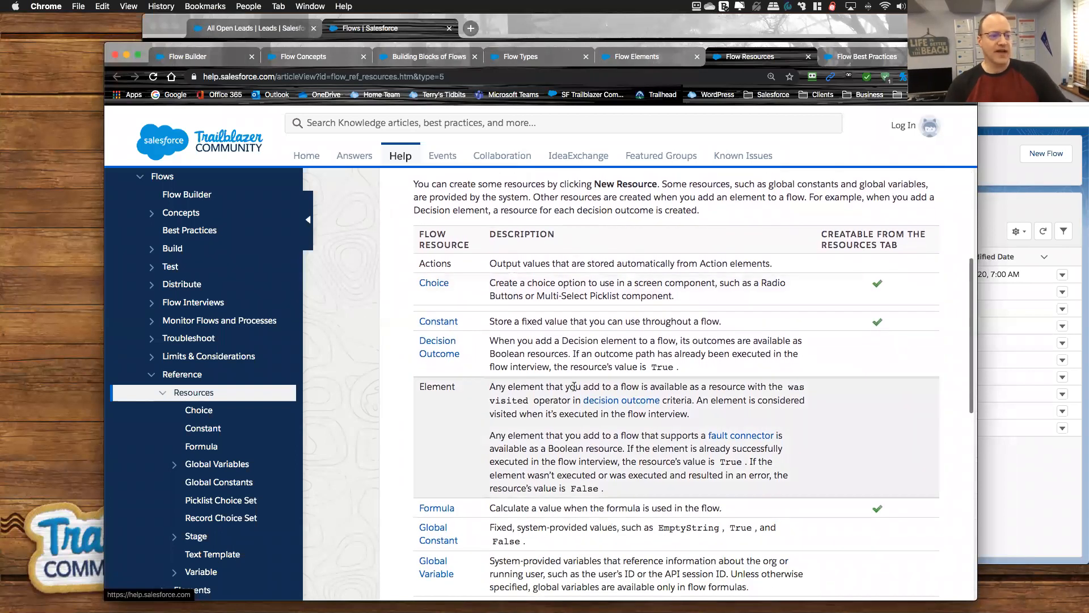
scroll(574, 387, "down", 2)
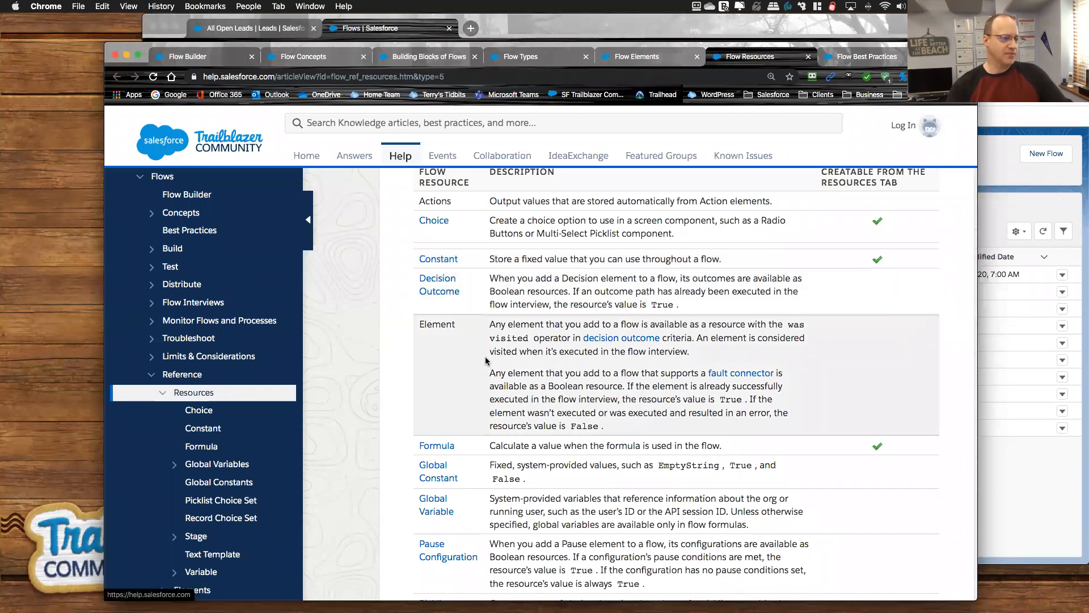
scroll(463, 289, "down", 3)
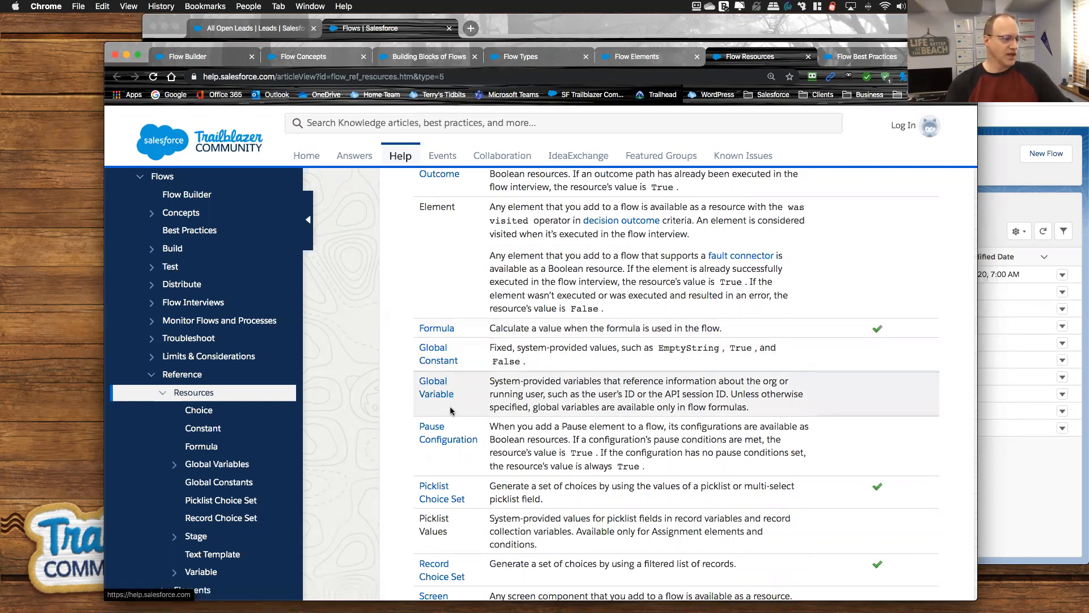
scroll(459, 434, "down", 3)
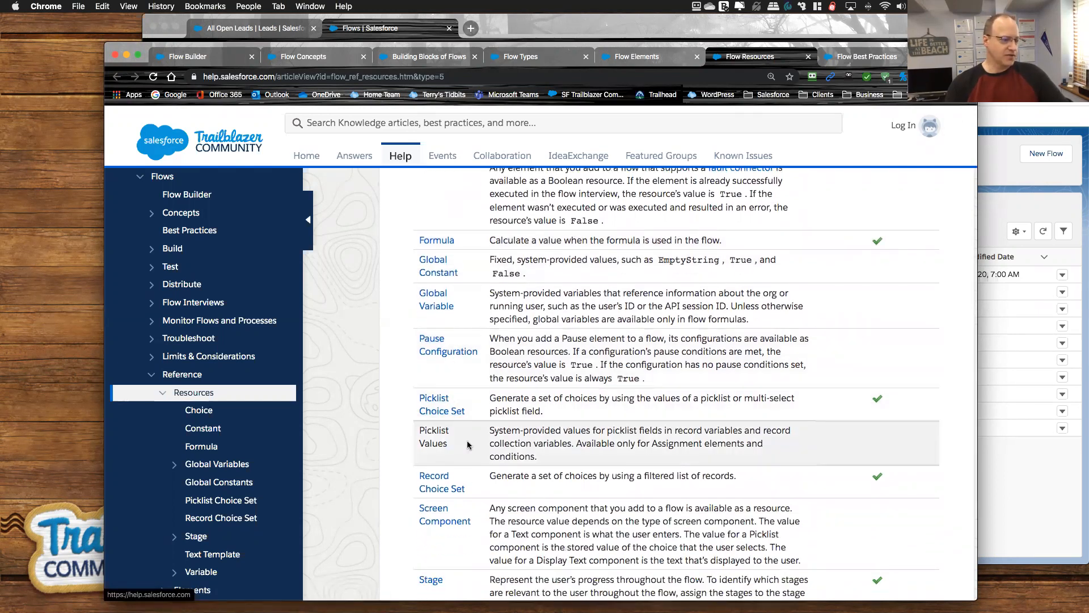
scroll(470, 440, "down", 2)
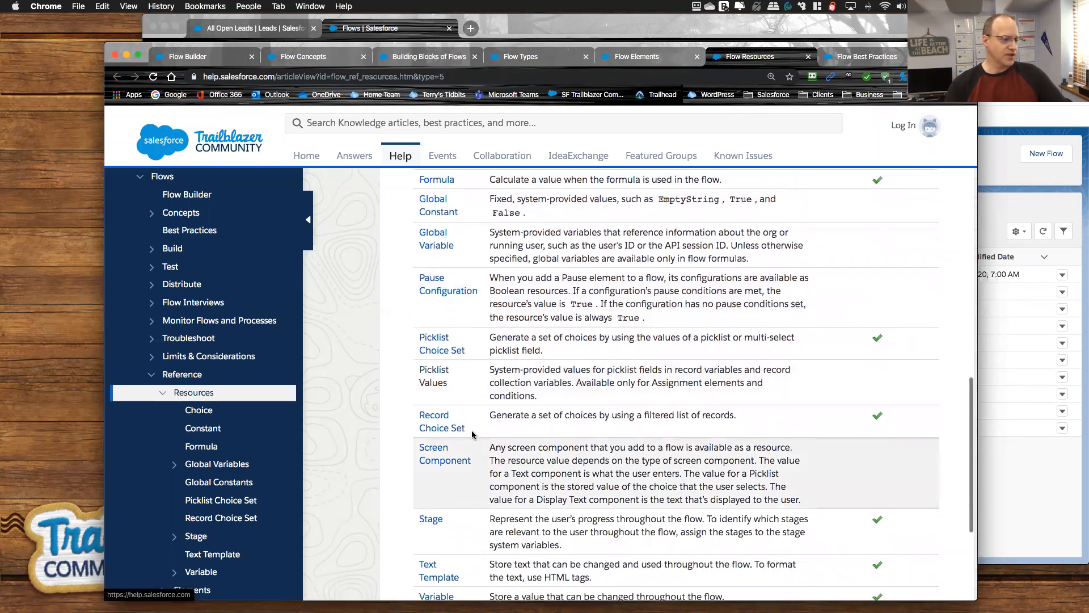
scroll(471, 431, "down", 3)
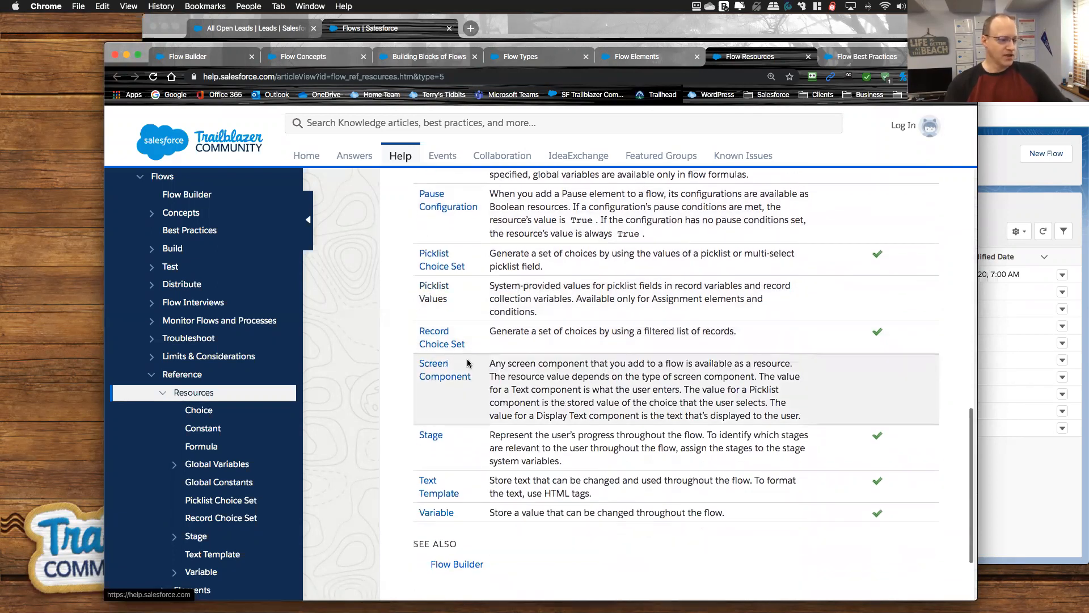
scroll(461, 443, "down", 1)
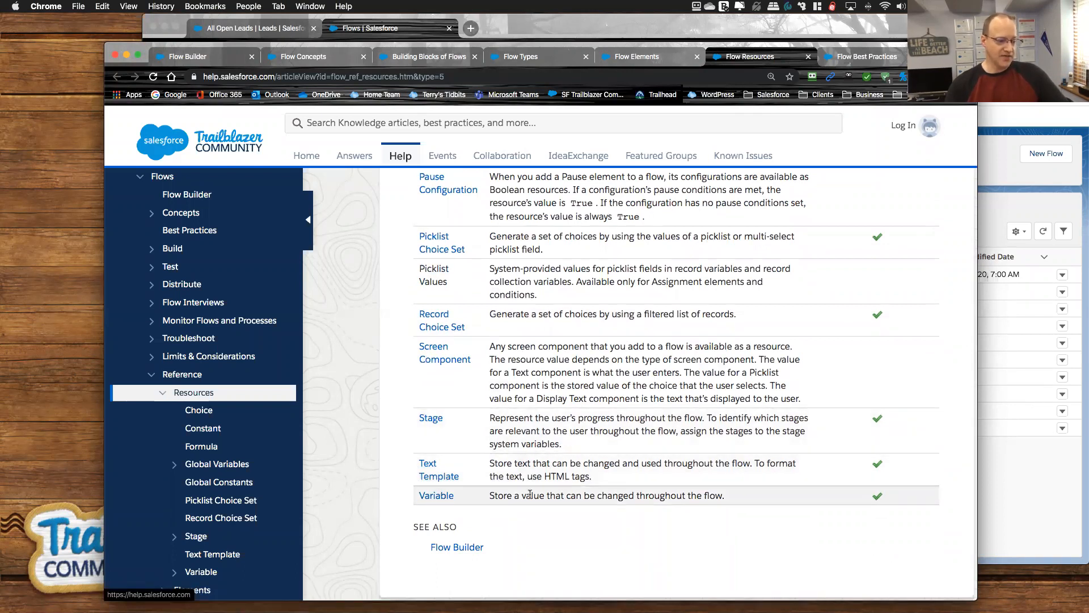
Read the Flow Best Practices help page from planning the flow through building in a test environment to never hard-coding Salesforce IDs.
scroll(639, 432, "up", 5)
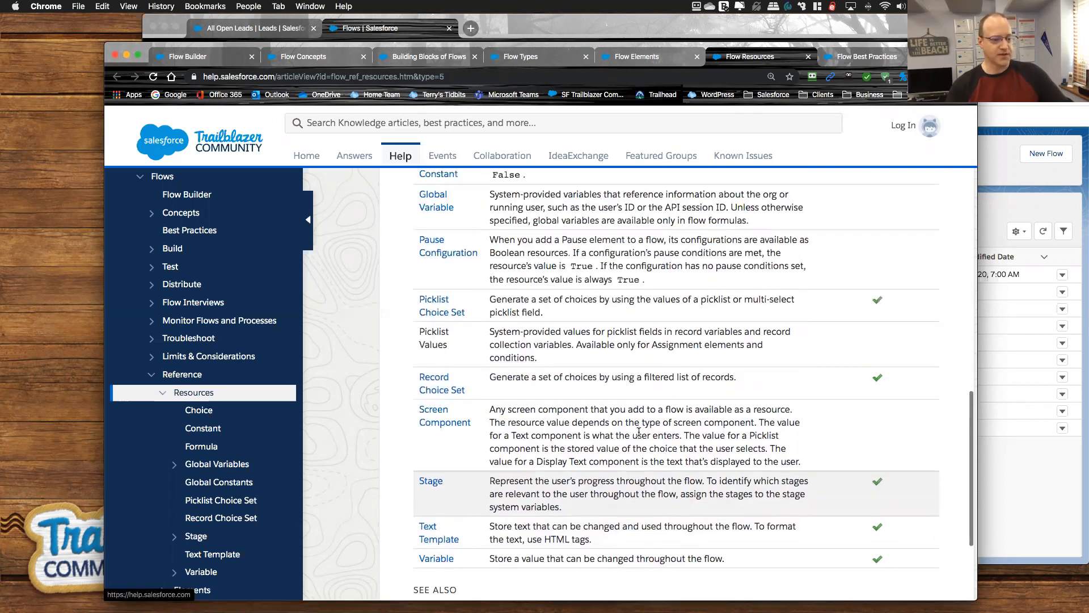
scroll(639, 435, "up", 4)
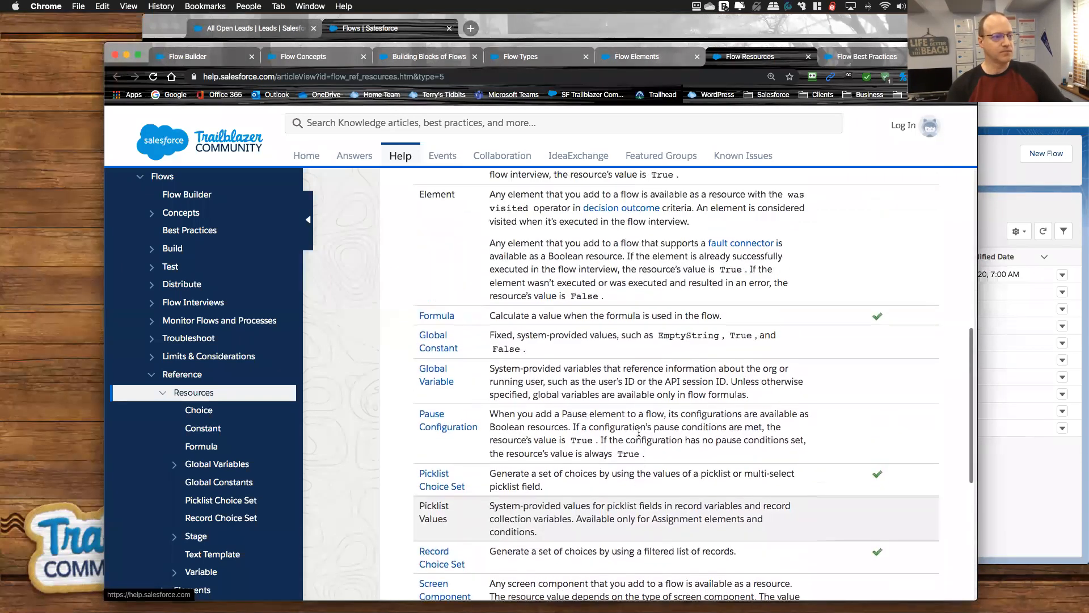
left_click(859, 57)
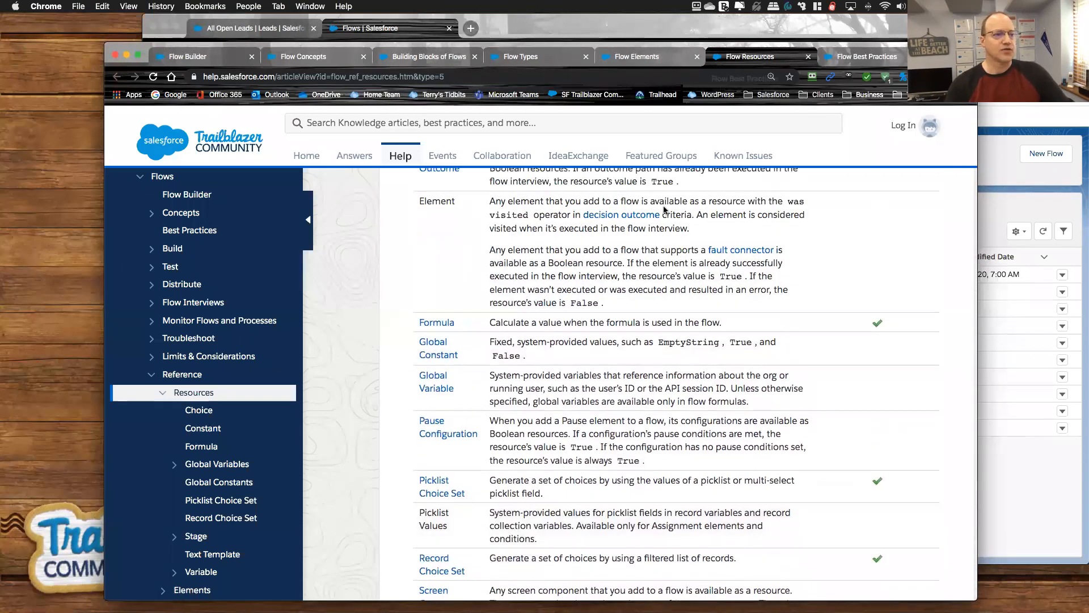
scroll(630, 441, "down", 7)
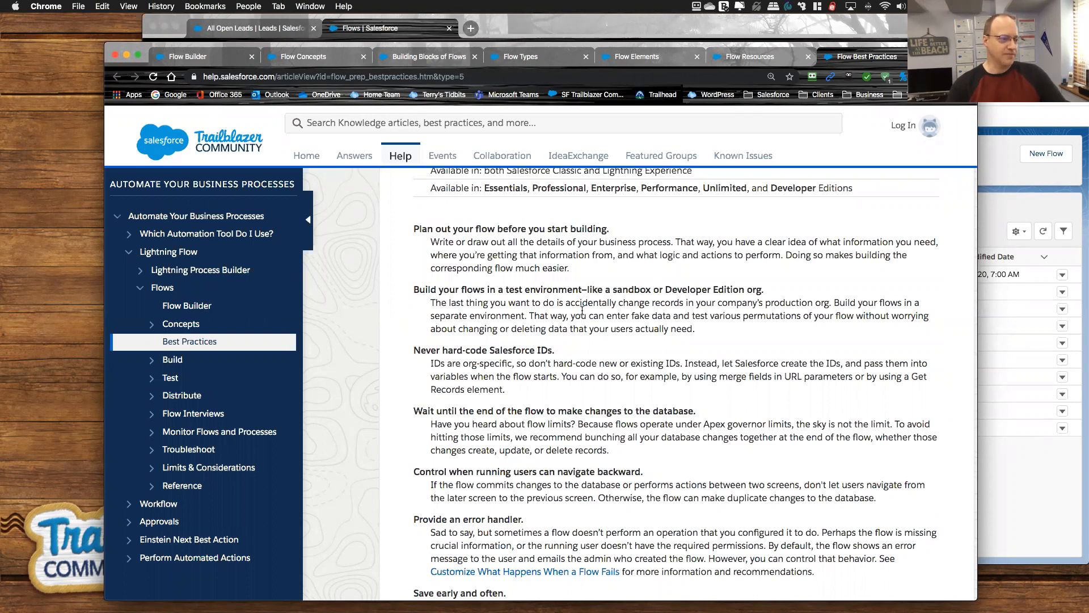
scroll(582, 310, "down", 1)
left_click_drag(410, 272, 787, 276)
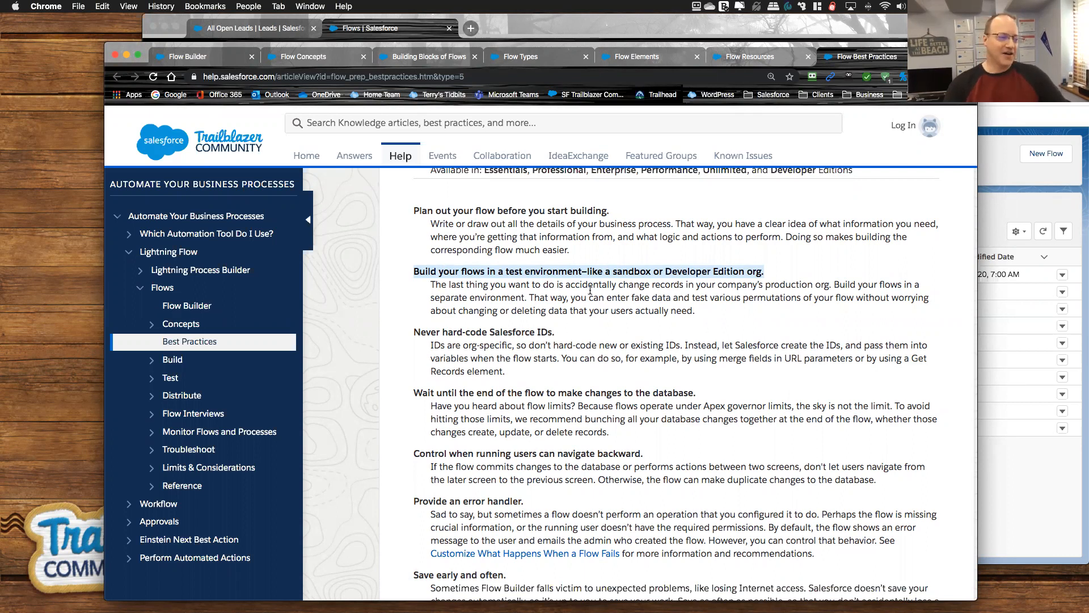
scroll(592, 314, "down", 3)
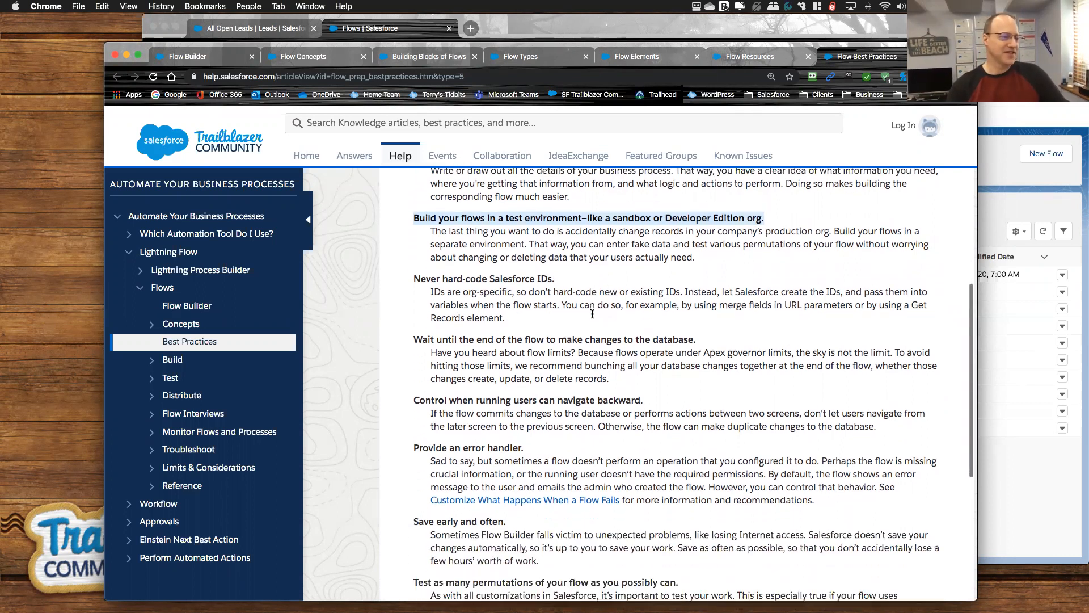
left_click_drag(413, 261, 588, 261)
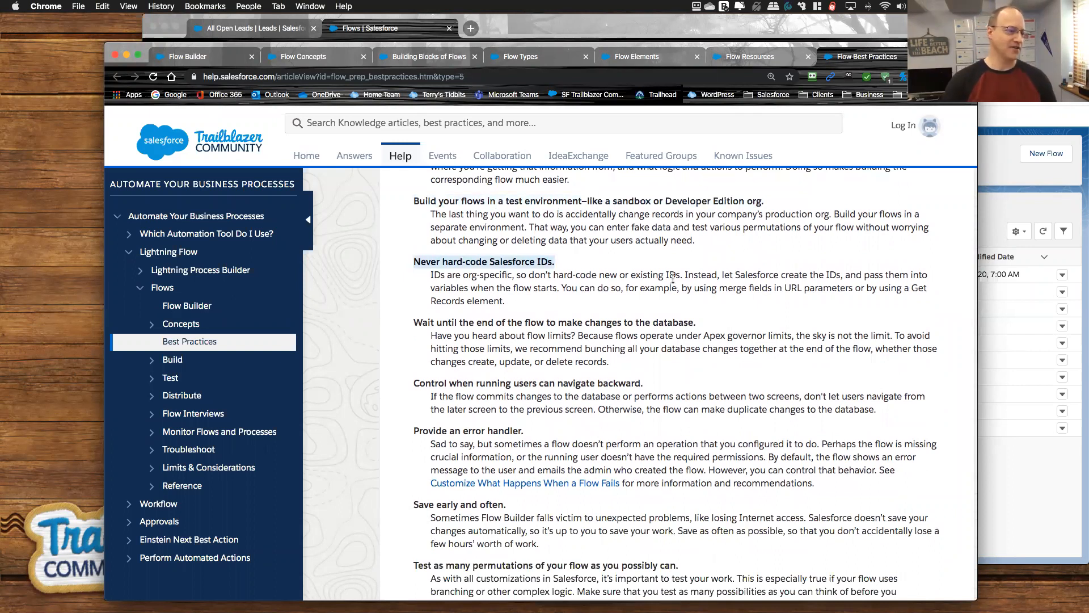
Read the best practices on delaying database changes, controlling backward navigation and providing an error handler, highlighting each heading.
scroll(673, 278, "down", 3)
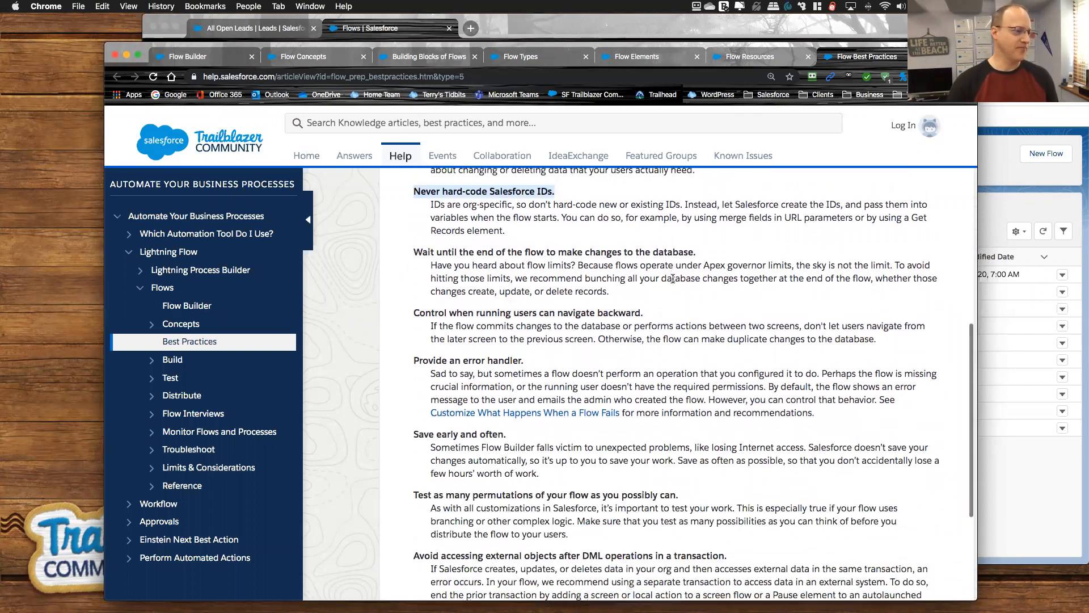
left_click(411, 254)
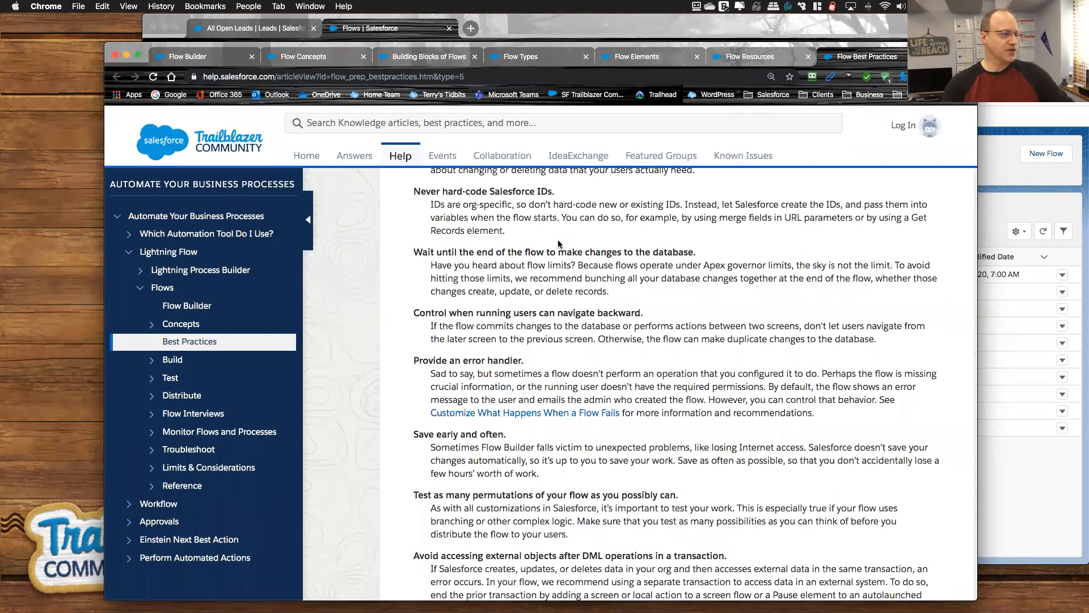
left_click_drag(420, 253, 697, 254)
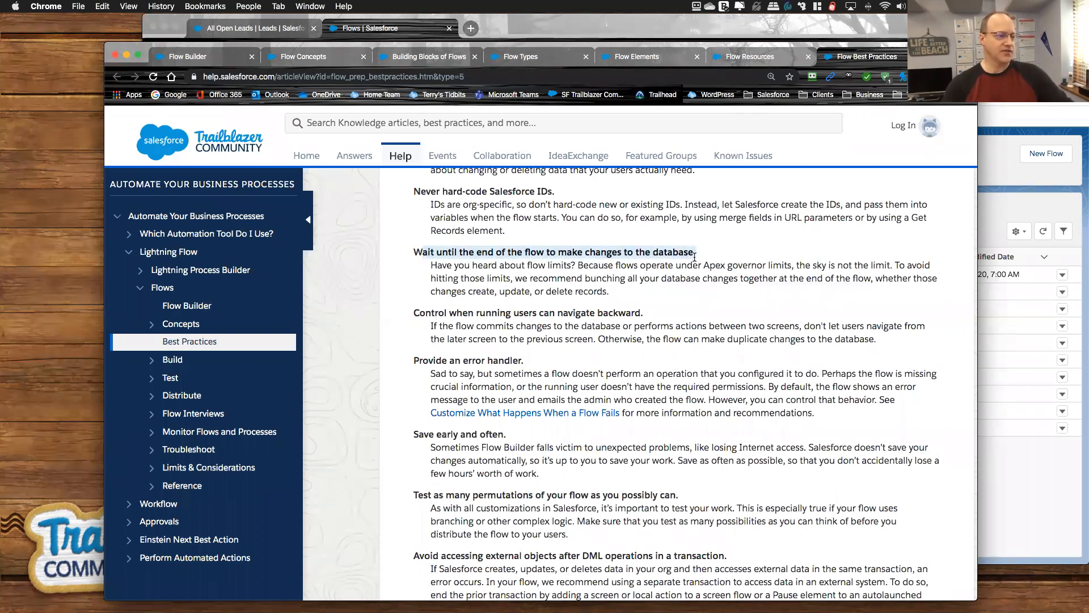
scroll(707, 302, "down", 1)
scroll(707, 302, "down", 3)
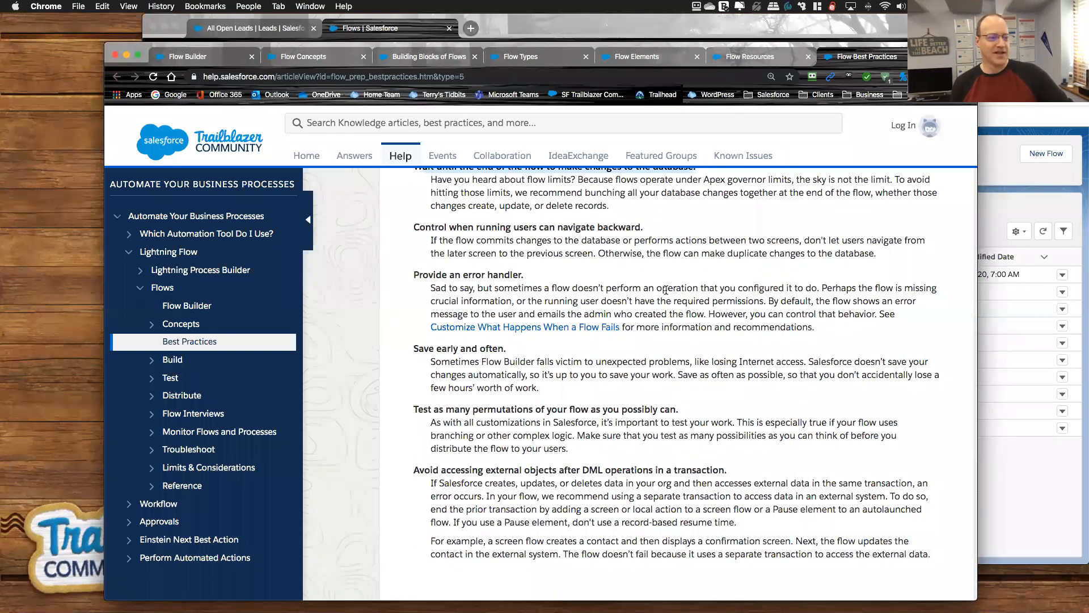
scroll(679, 202, "up", 1)
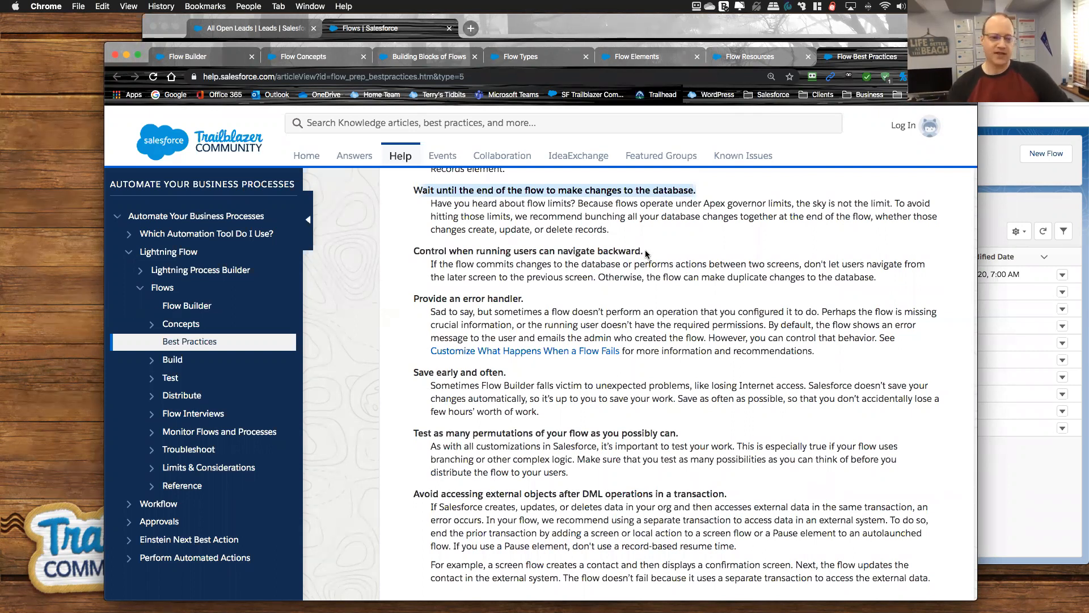
left_click(455, 253)
left_click_drag(414, 253, 644, 253)
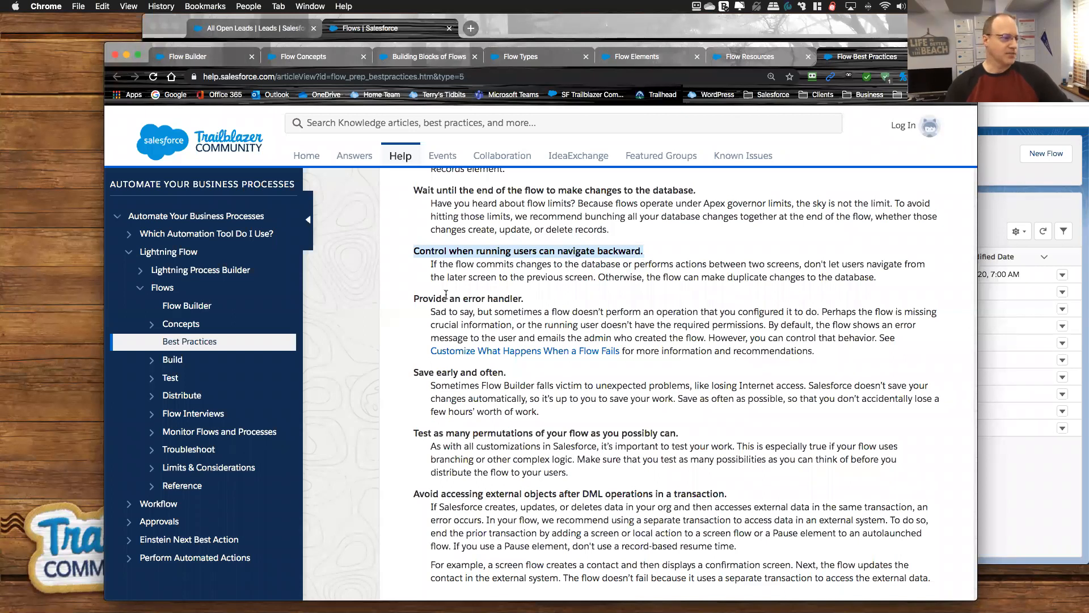
left_click_drag(412, 303, 529, 303)
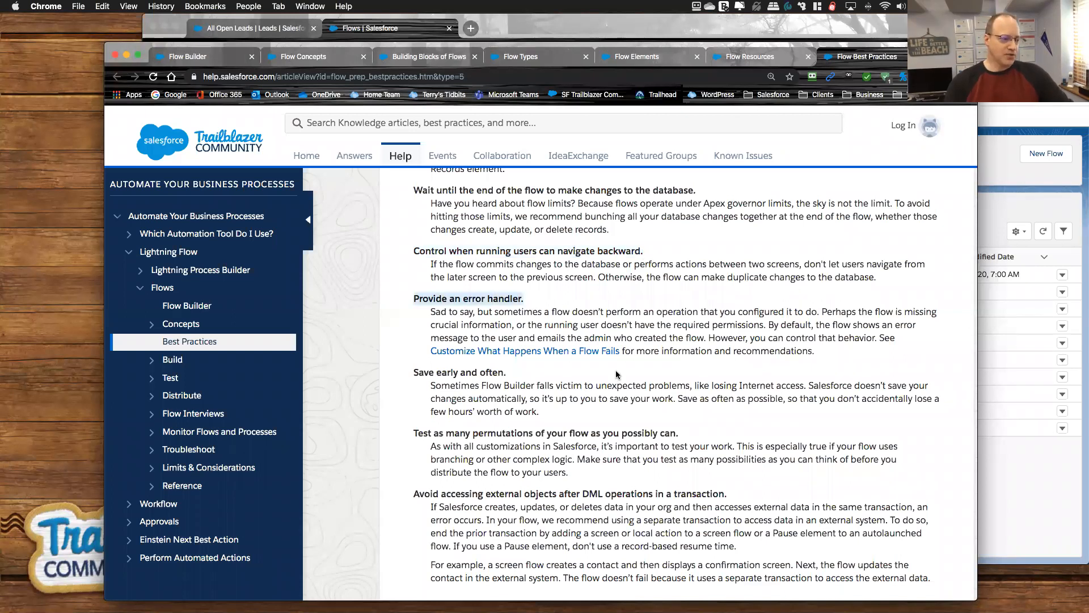
Read the best practices on saving often, testing many permutations and avoiding external objects after DML operations, highlighting their key text.
scroll(616, 374, "down", 3)
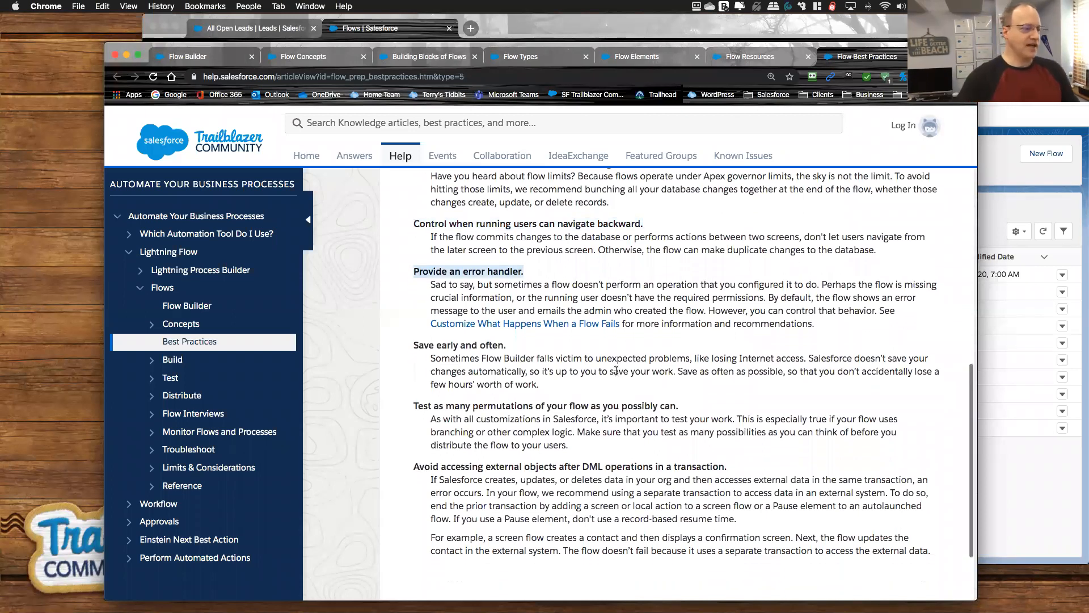
scroll(617, 372, "down", 1)
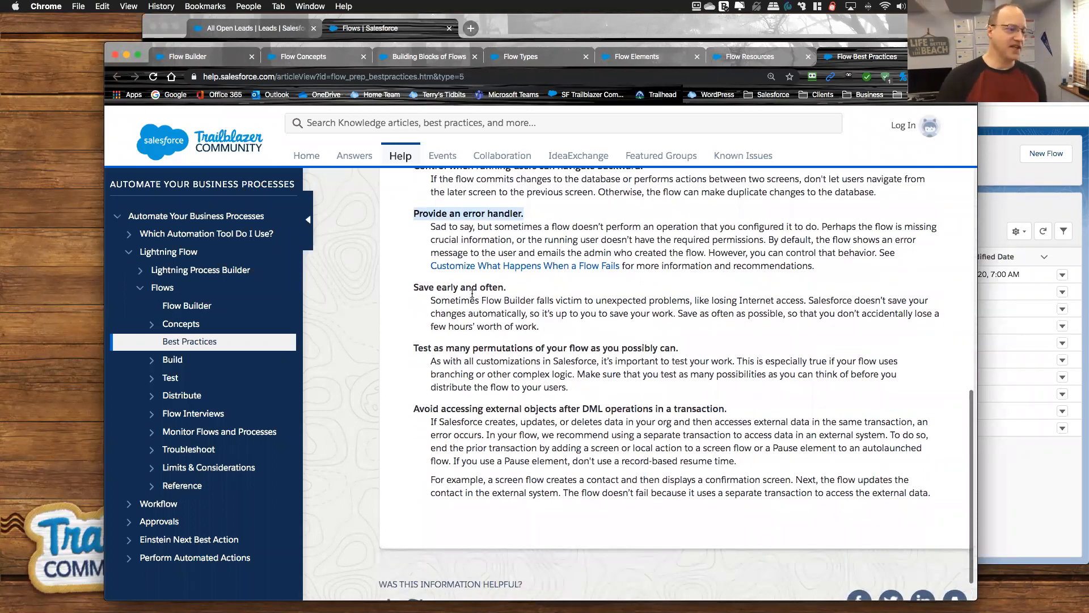
left_click_drag(412, 289, 520, 291)
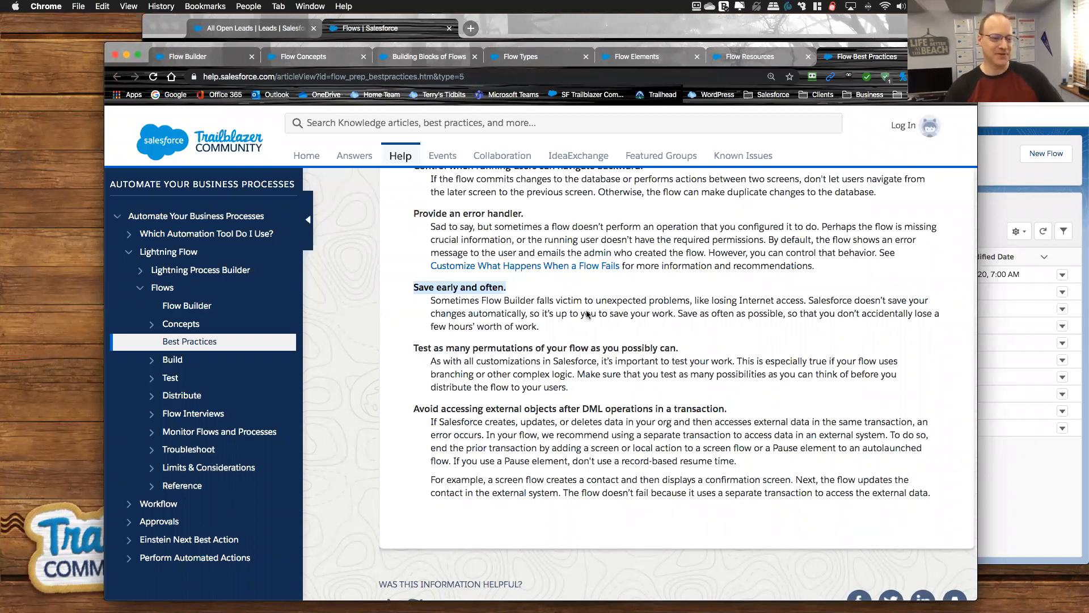
scroll(604, 339, "down", 1)
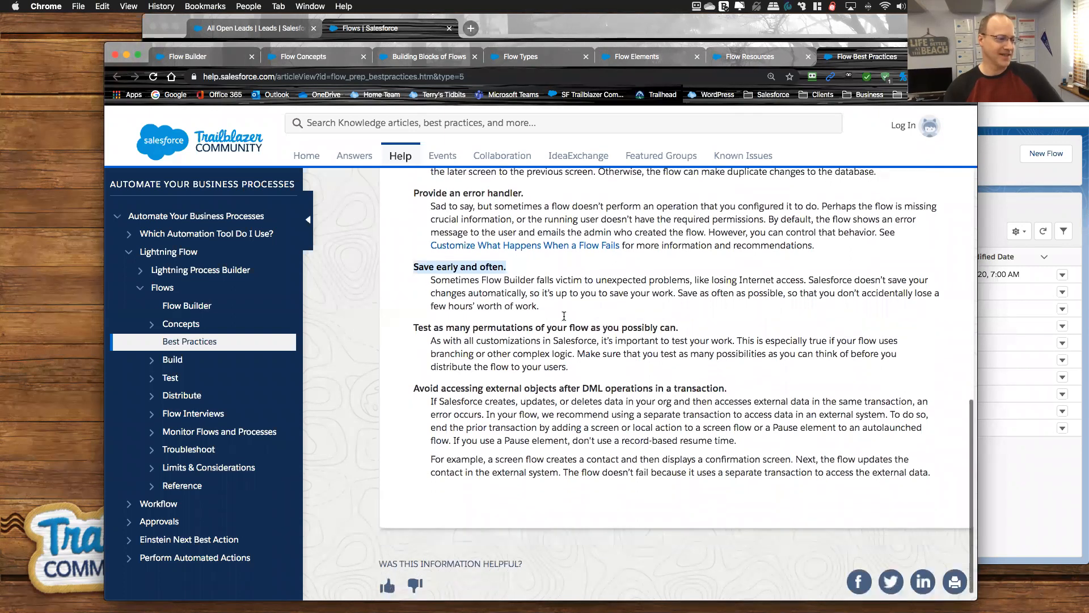
left_click_drag(414, 327, 697, 332)
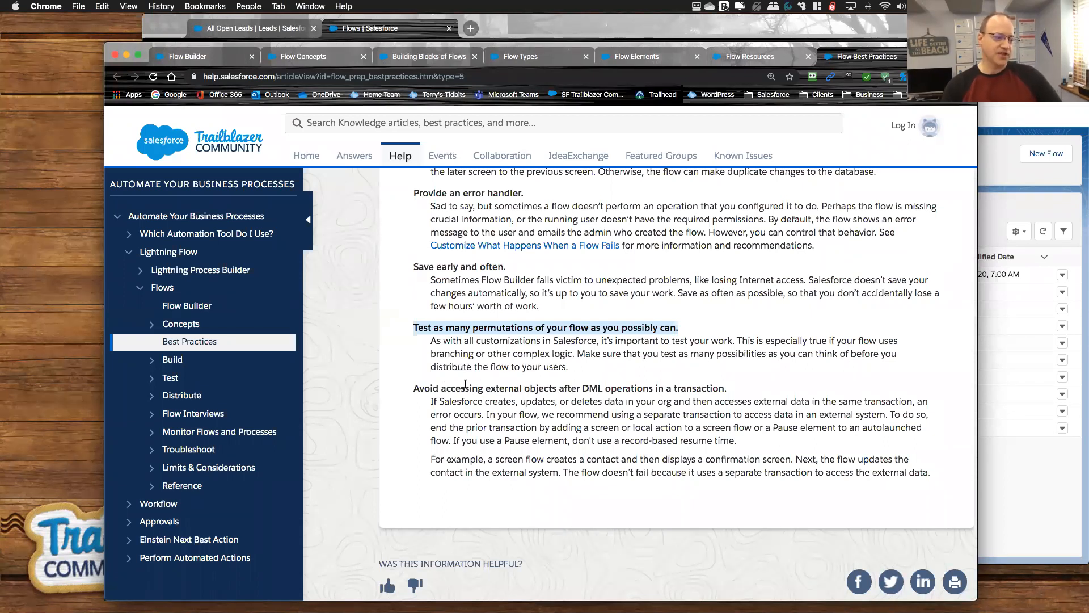
left_click_drag(414, 388, 561, 388)
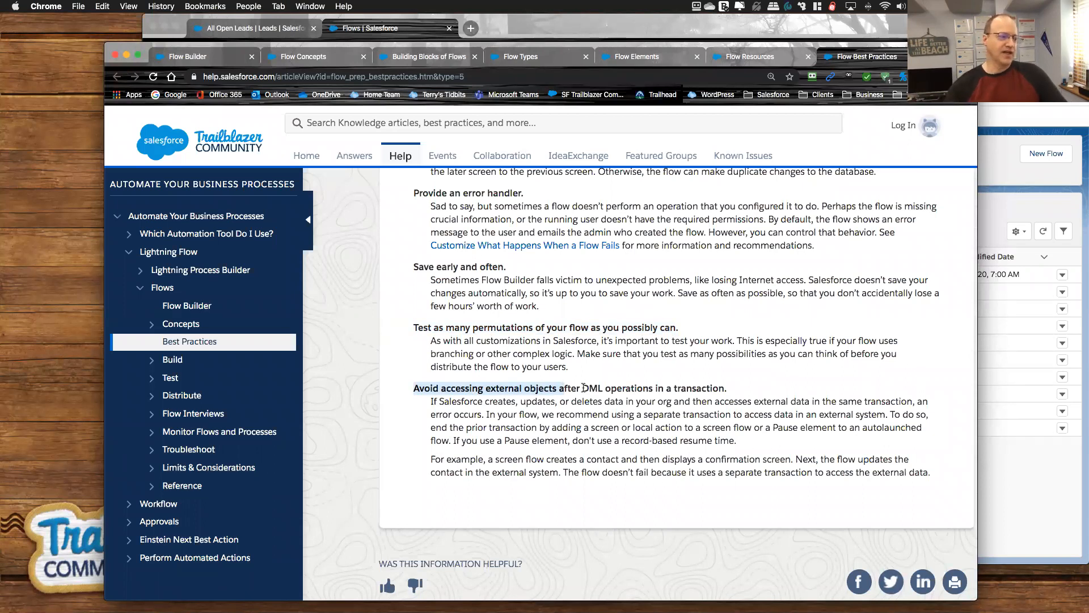
left_click_drag(486, 388, 558, 388)
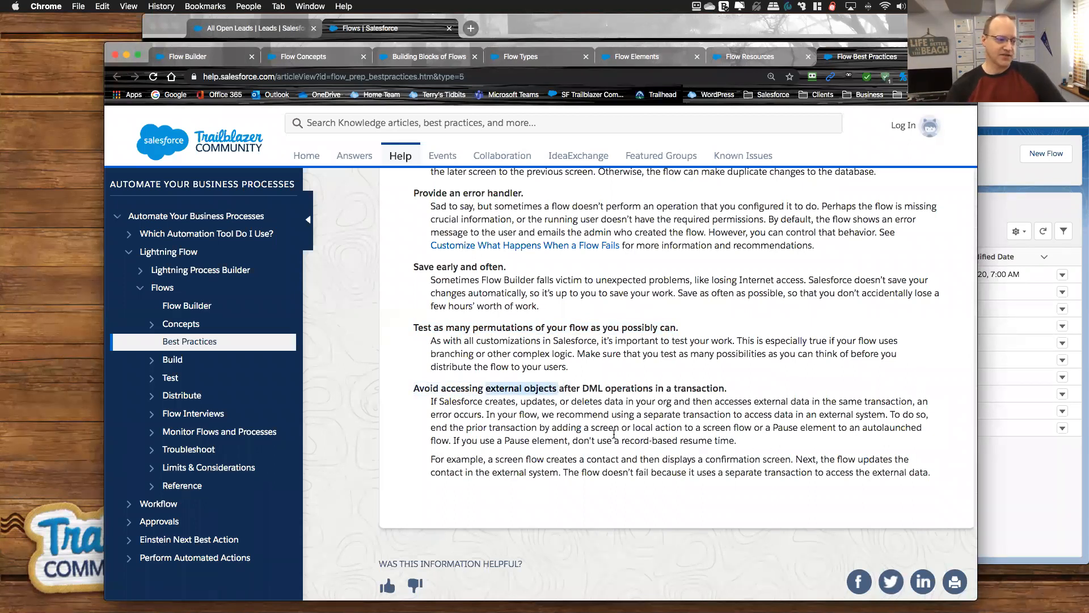
scroll(612, 405, "up", 2)
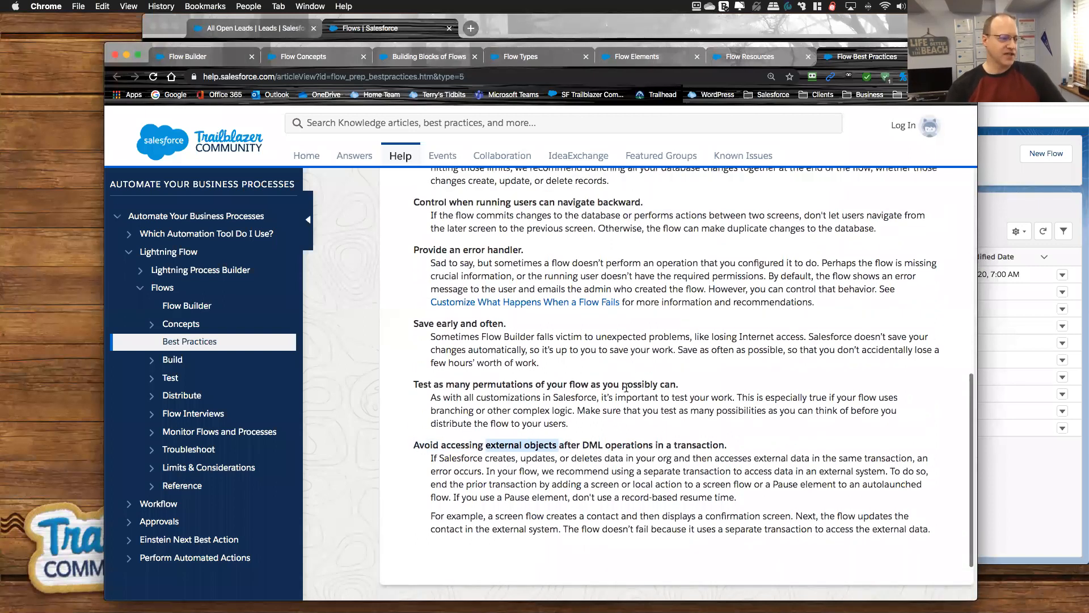
scroll(626, 387, "up", 5)
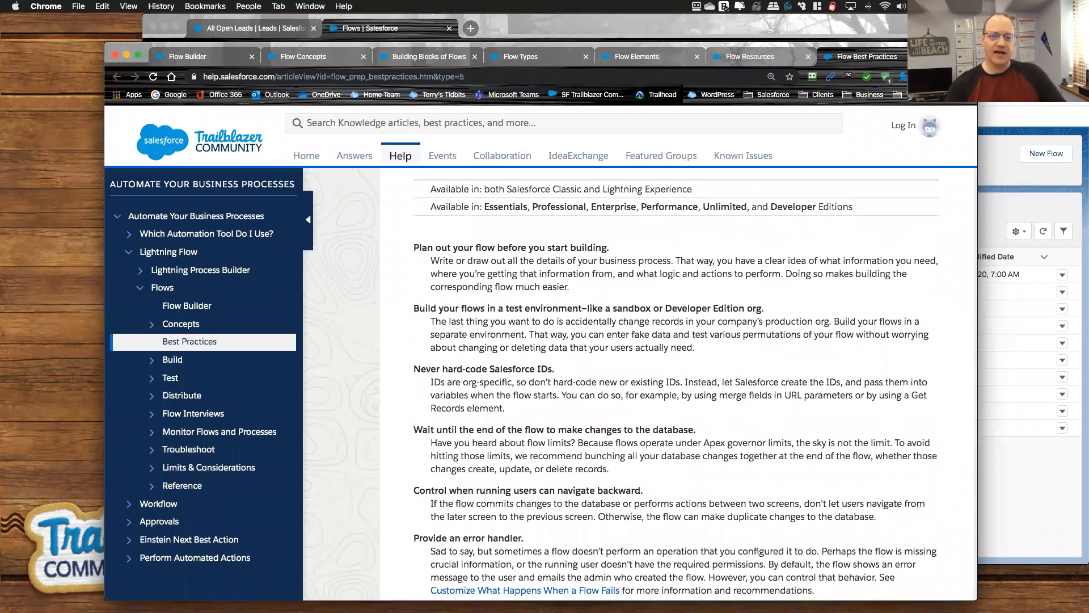
Close the help window and open the Farmers Coop. of Florida lead from All Open Leads to examine its lead source and campaign history.
left_click(114, 57)
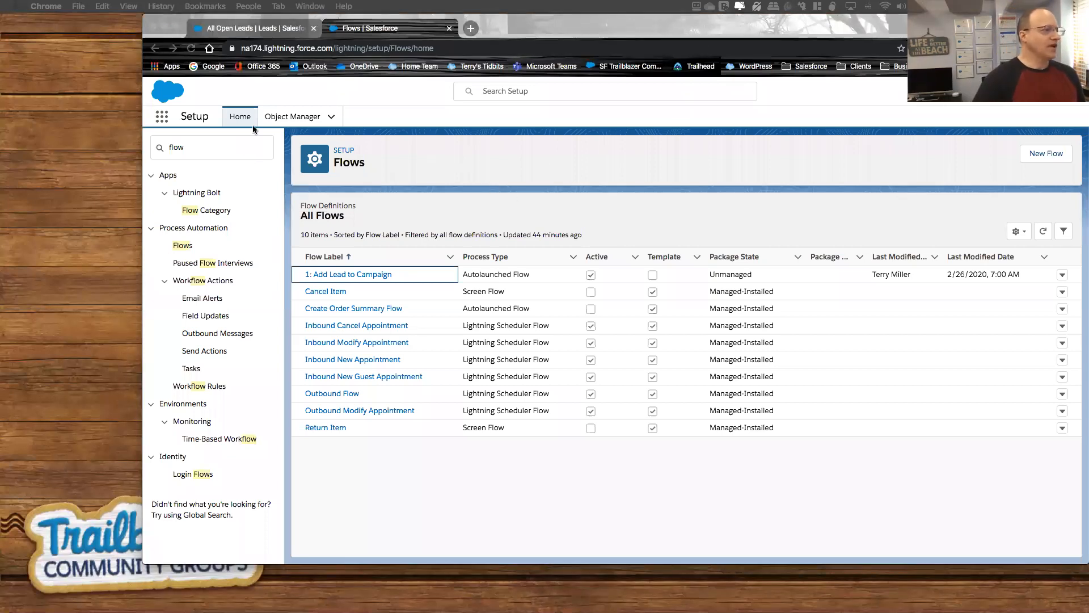
left_click(250, 28)
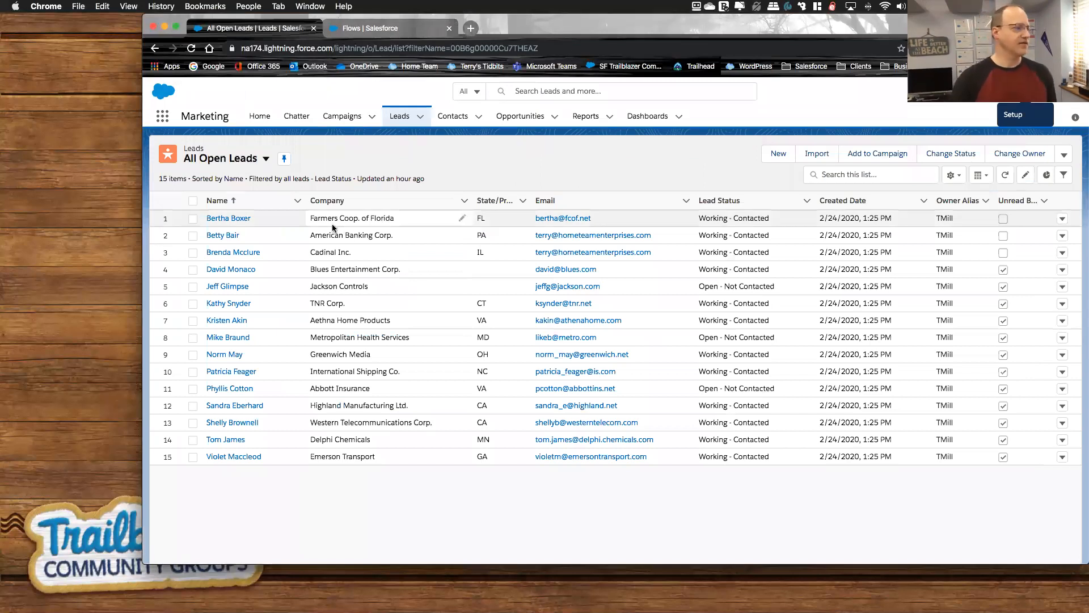
left_click(229, 219)
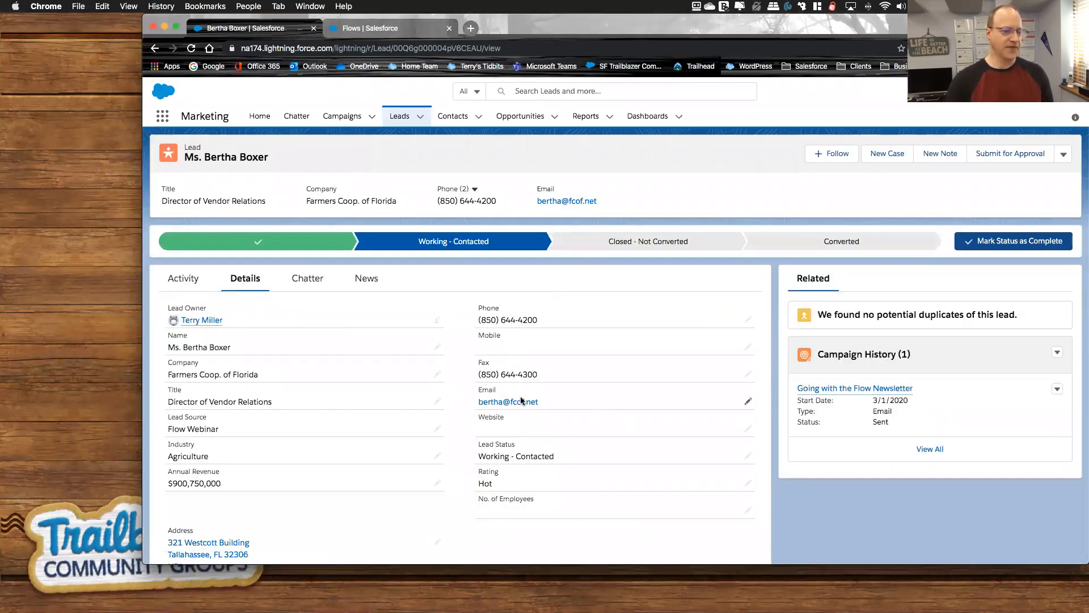
scroll(482, 410, "down", 1)
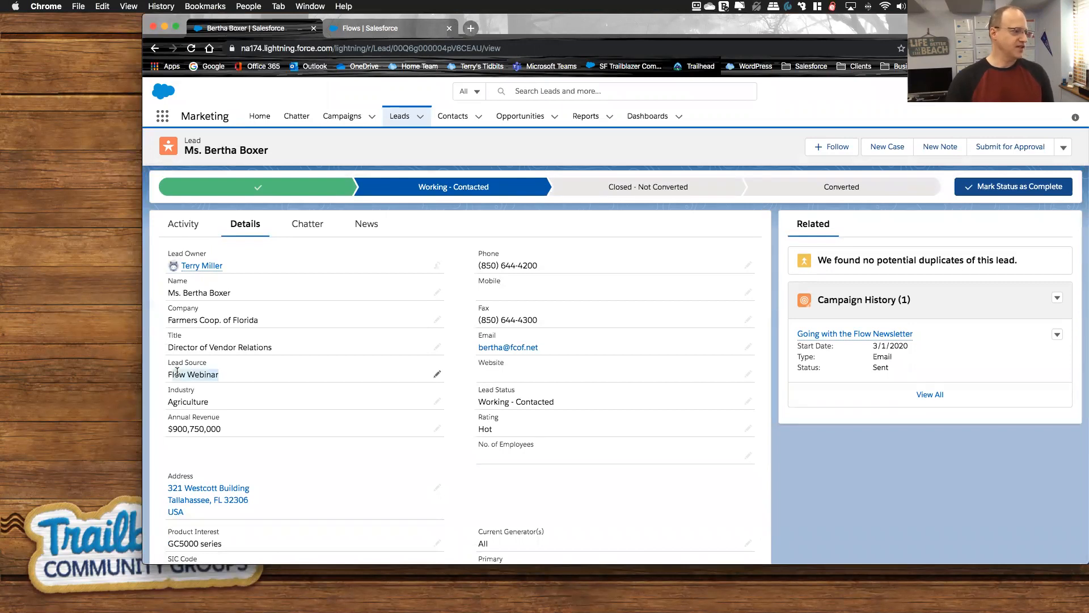
left_click_drag(219, 375, 173, 378)
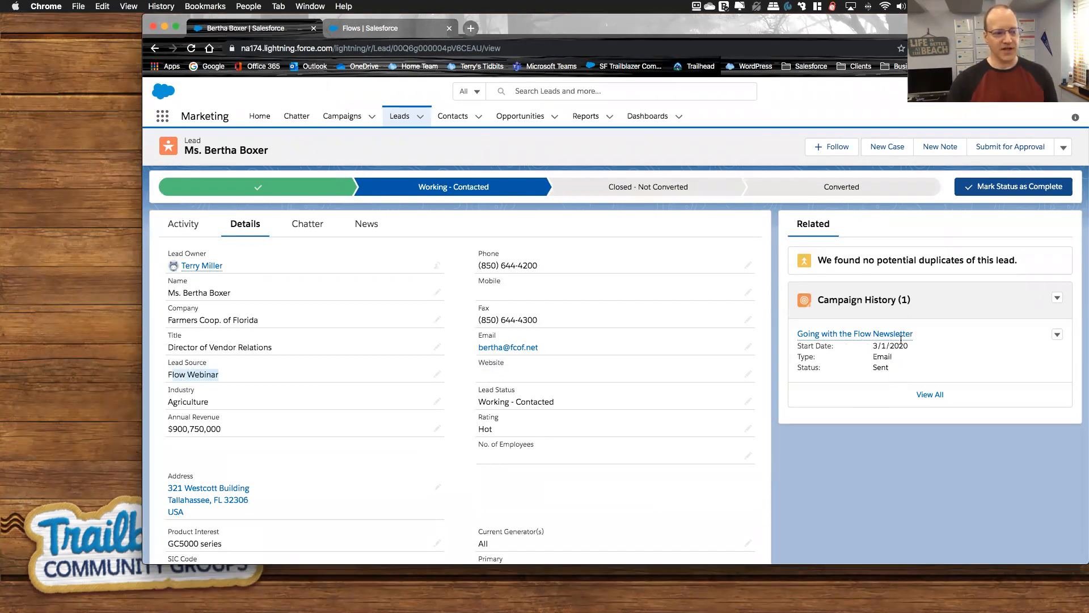
mouse_move(852, 341)
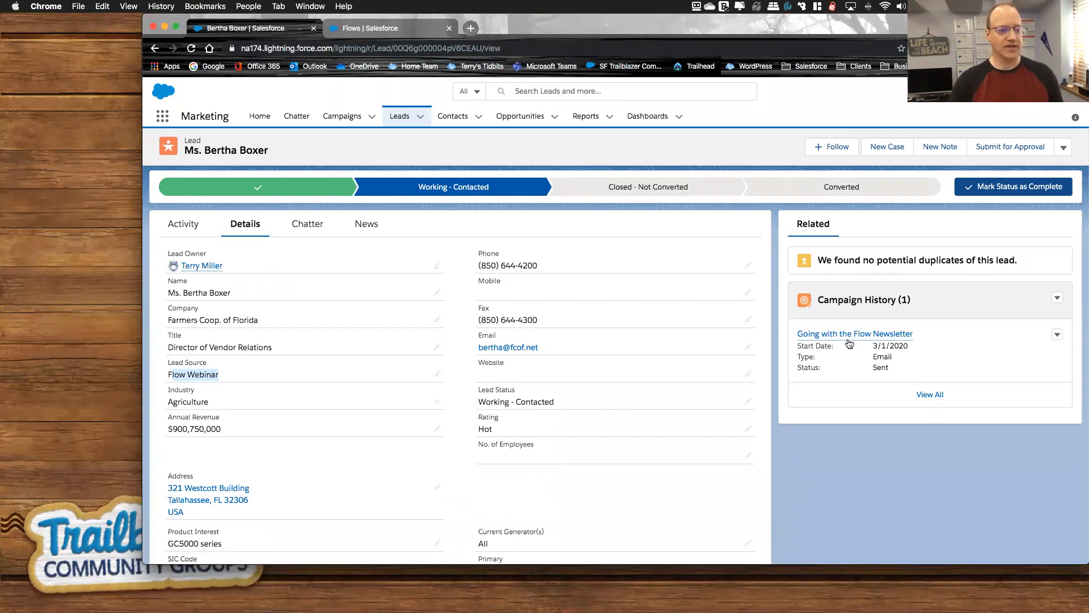
Create a new Autolaunched Flow from the Flows page in Setup.
left_click(391, 32)
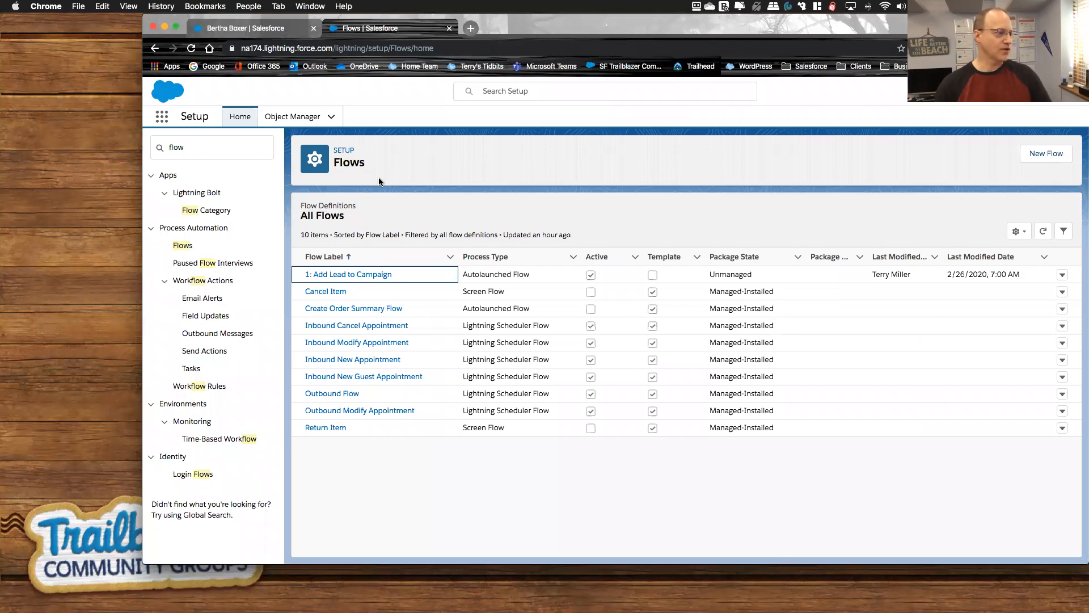
left_click(208, 147)
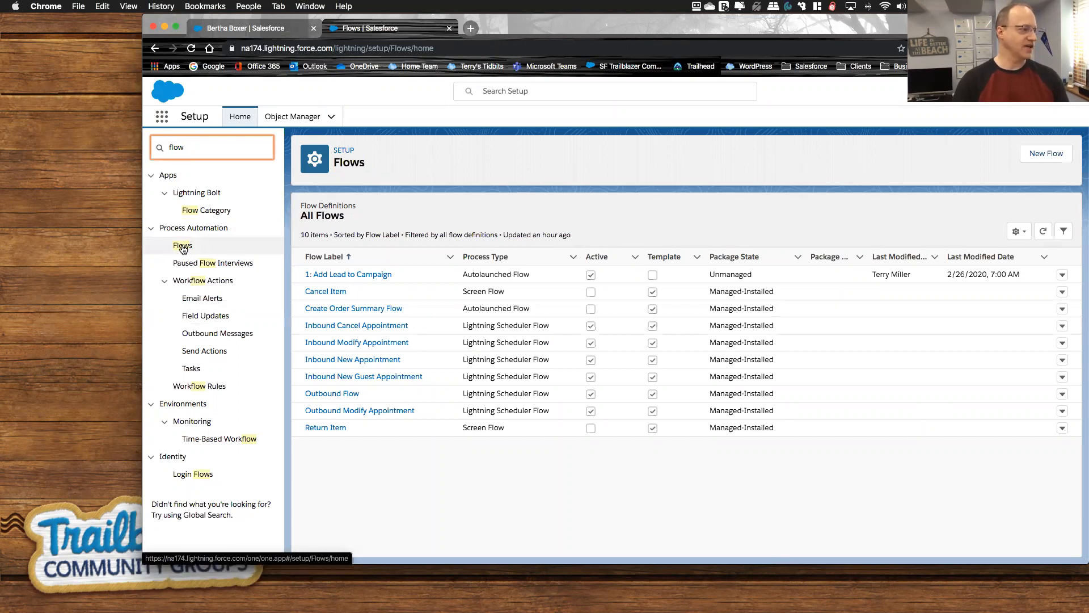
left_click(1045, 154)
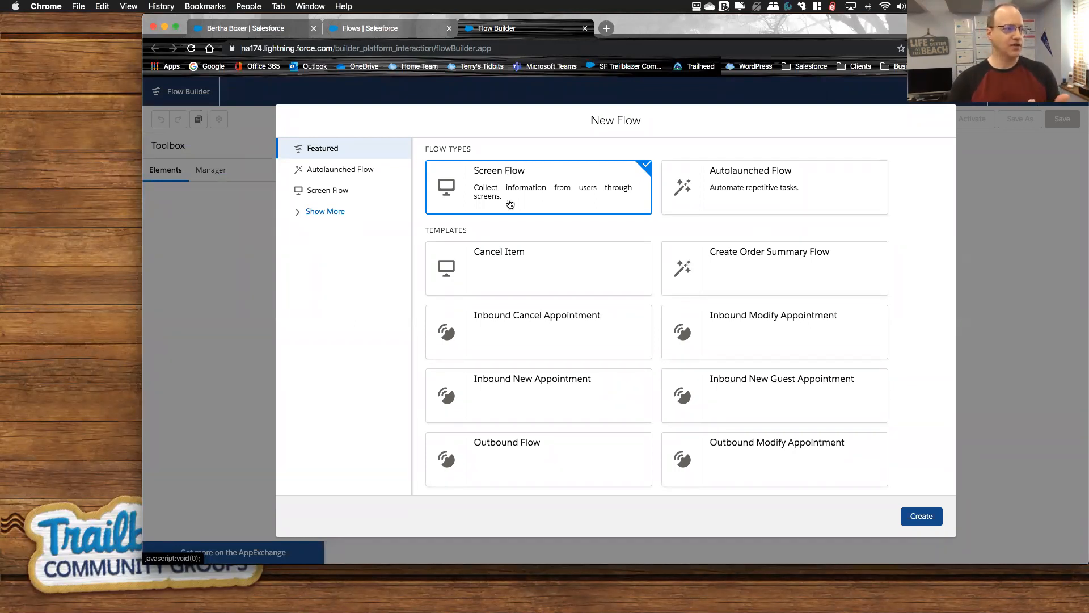
scroll(615, 408, "down", 2)
scroll(615, 408, "up", 2)
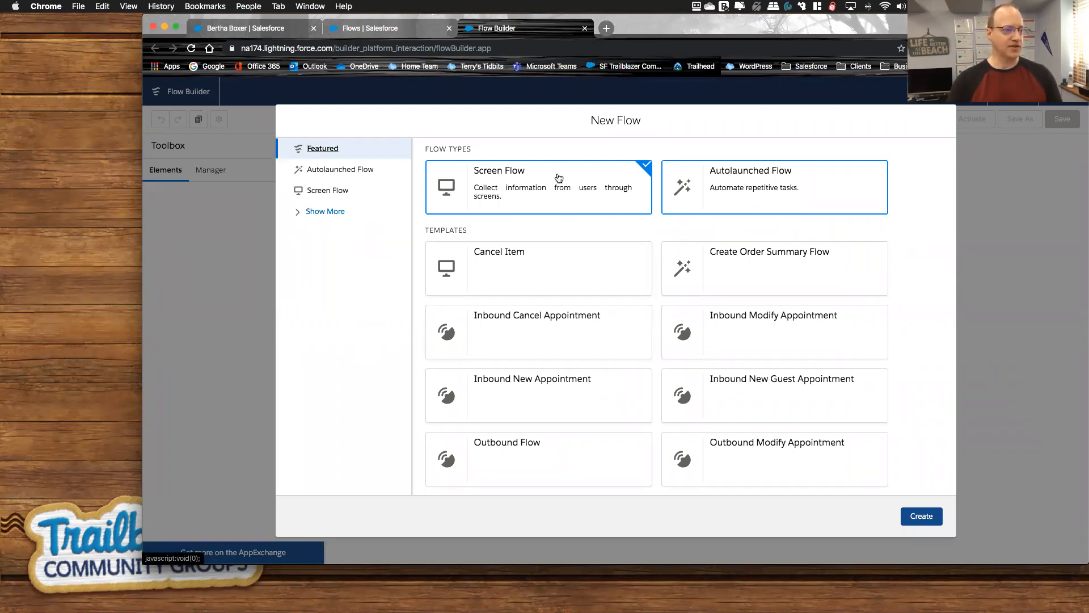
left_click(803, 188)
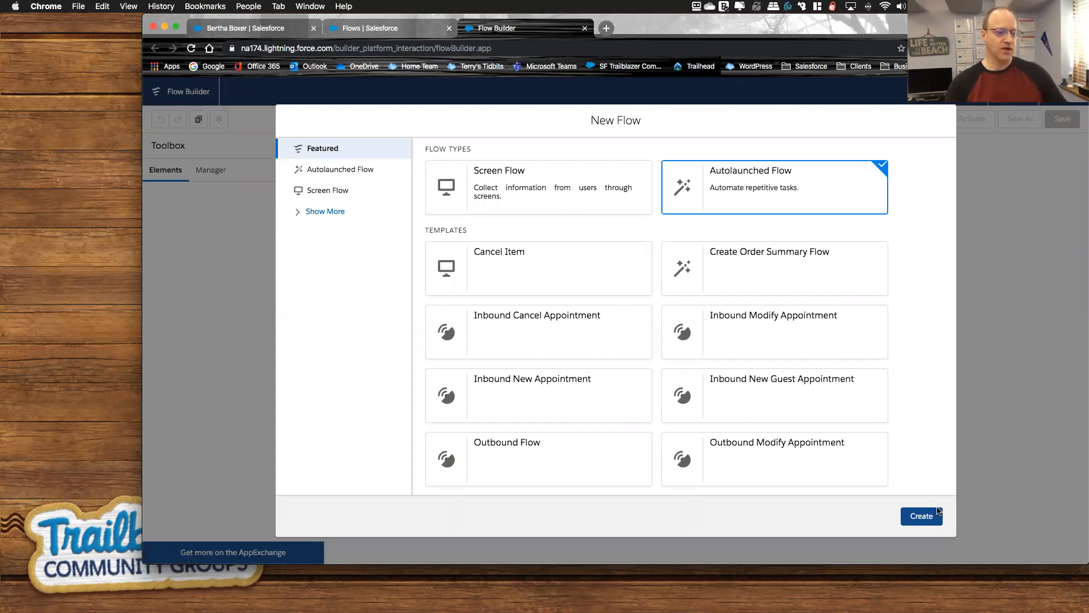
left_click(923, 517)
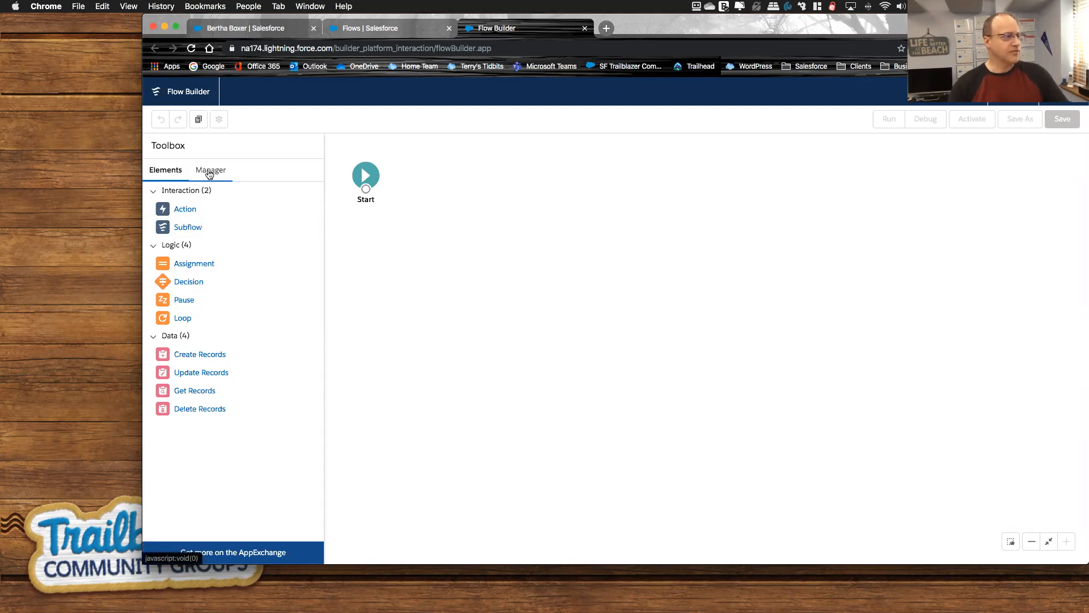
Start a new Variable resource in the flow with the API name var_LeadID.
left_click(213, 173)
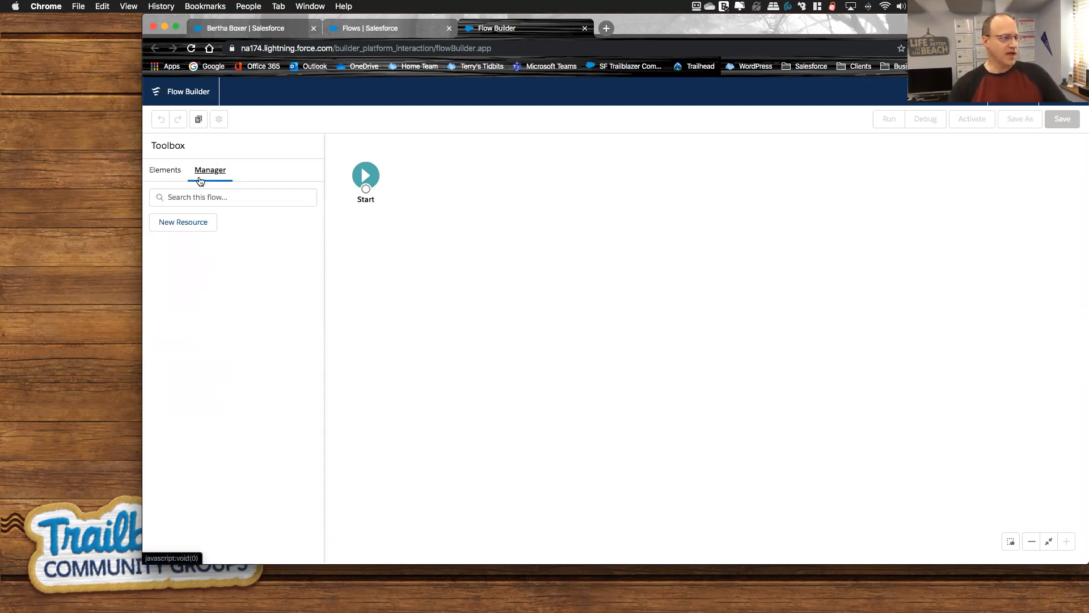
left_click(185, 225)
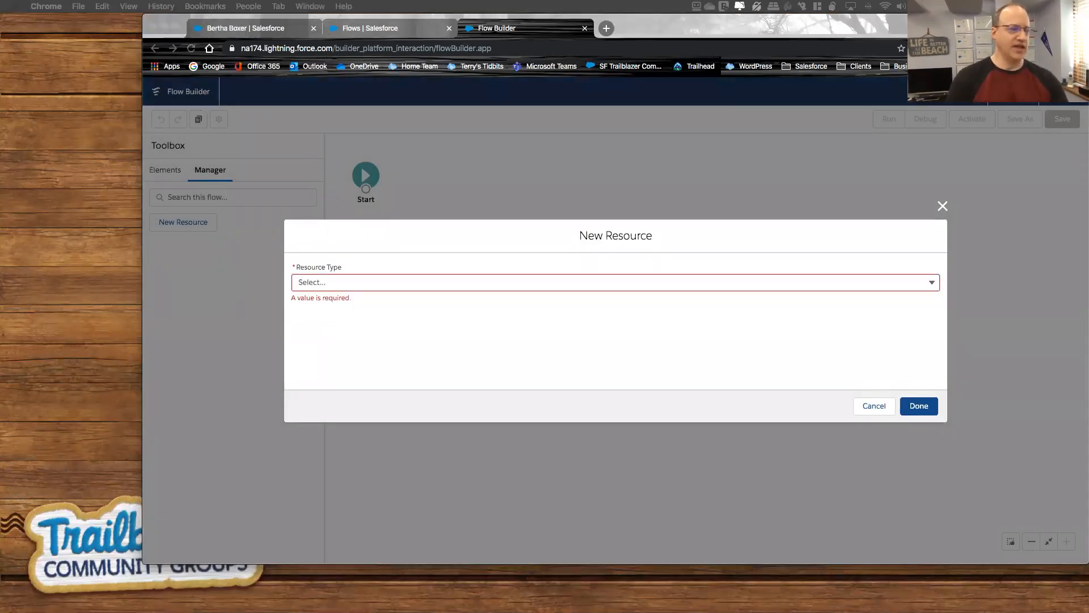
left_click(587, 277)
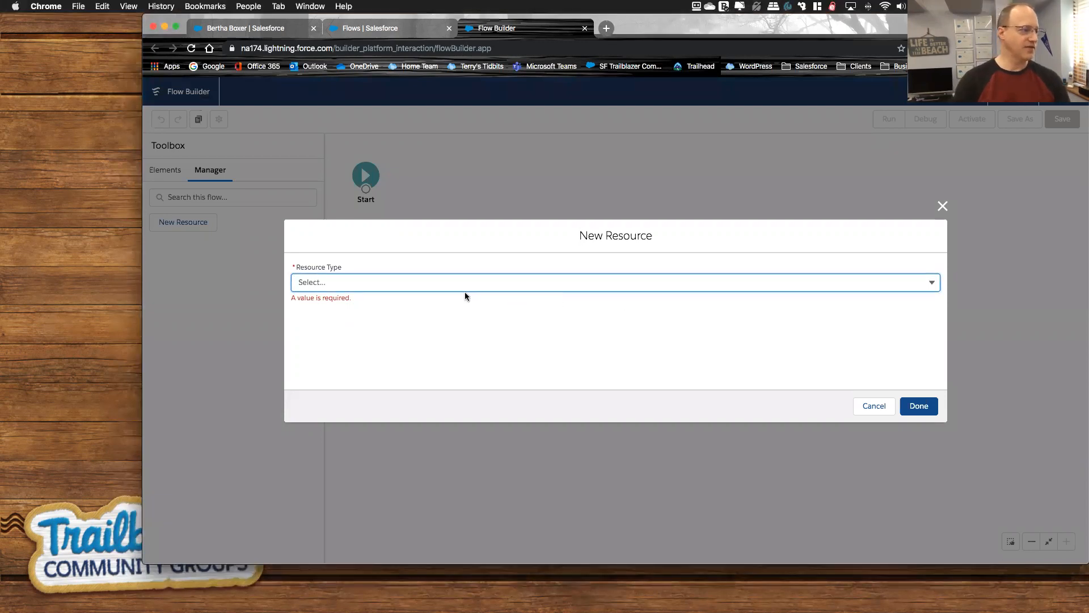
left_click(372, 282)
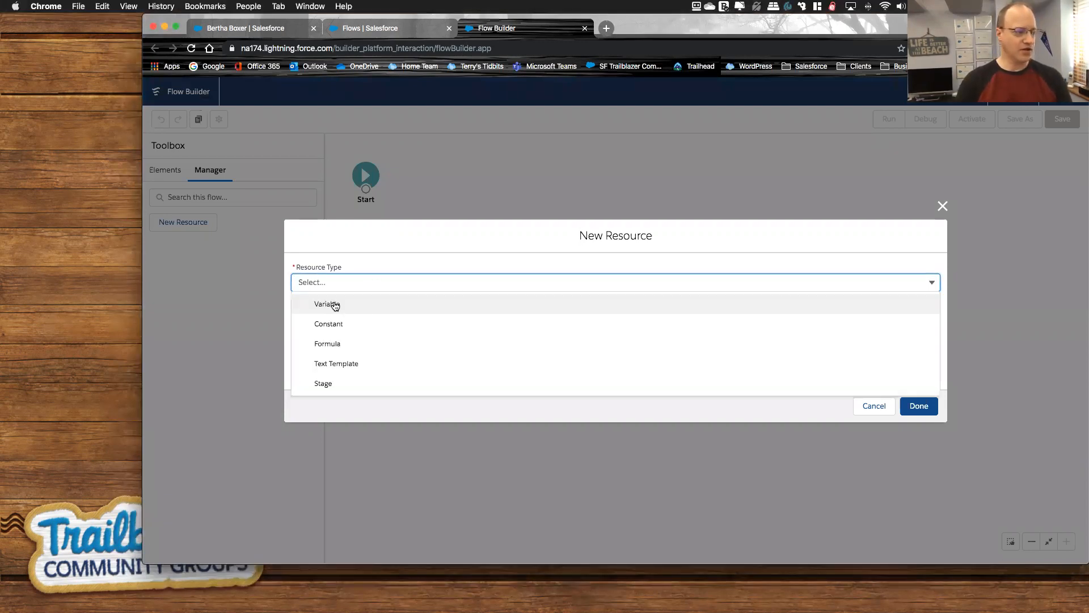
left_click(335, 304)
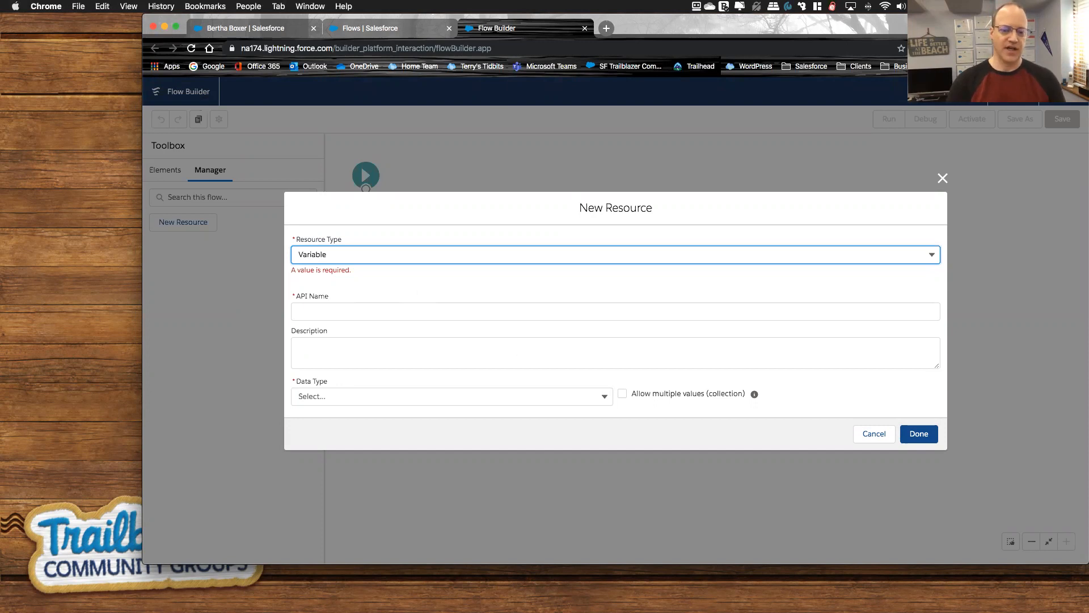
left_click(295, 312)
type("var_L")
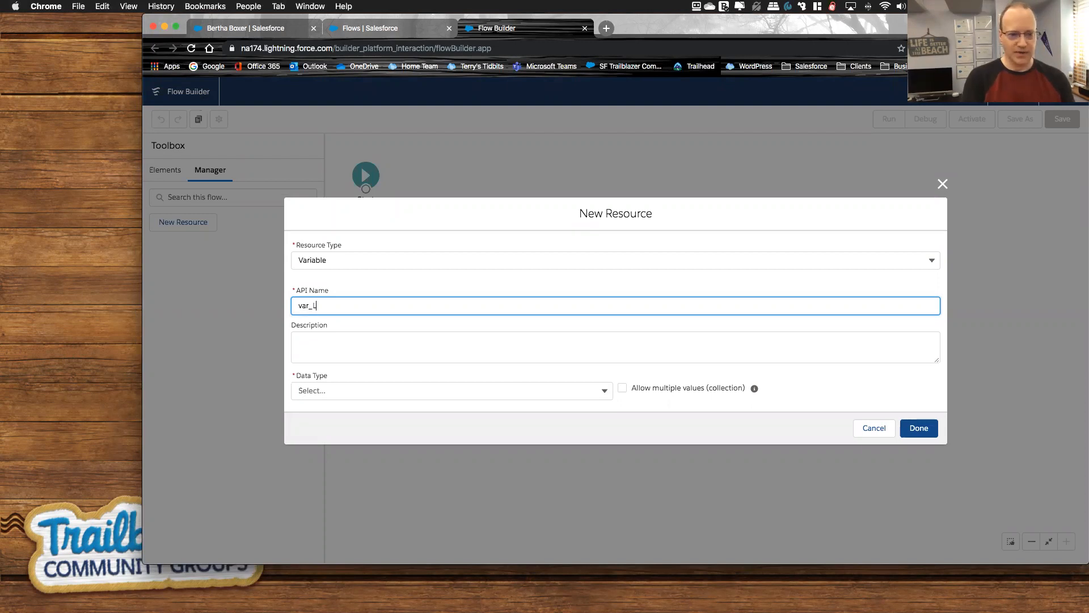
type("eadID")
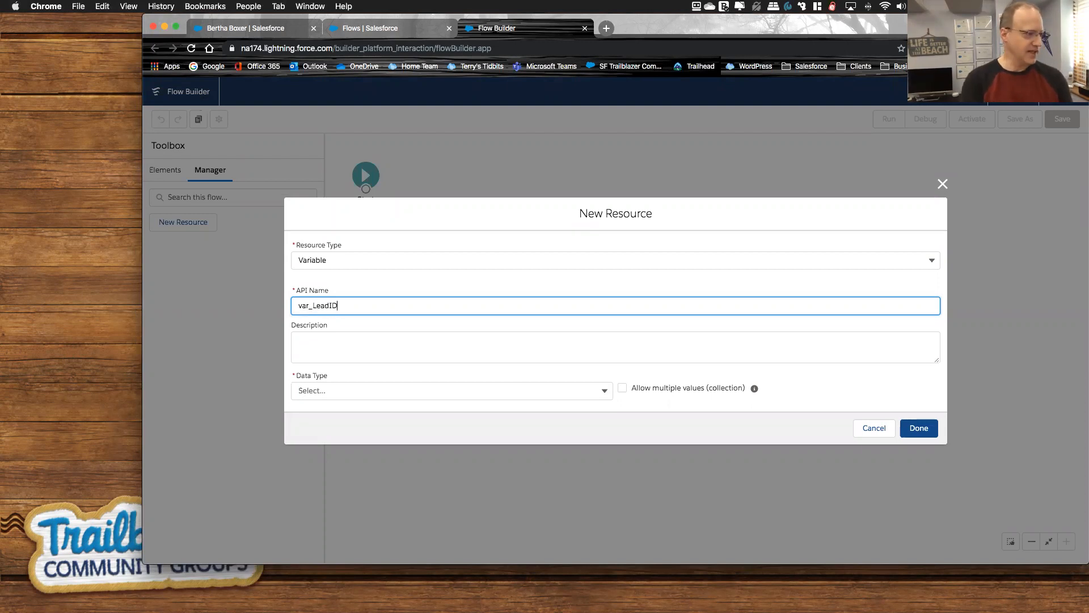
key("Tab")
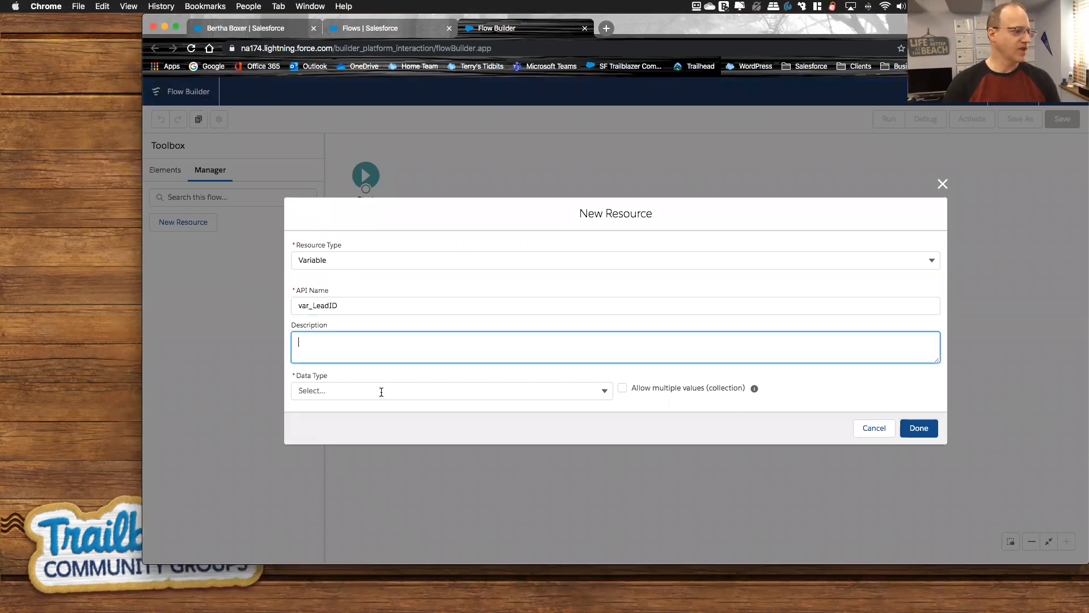
Give the var_LeadID variable the Text data type as a single value, make it available for input and save it.
left_click(344, 390)
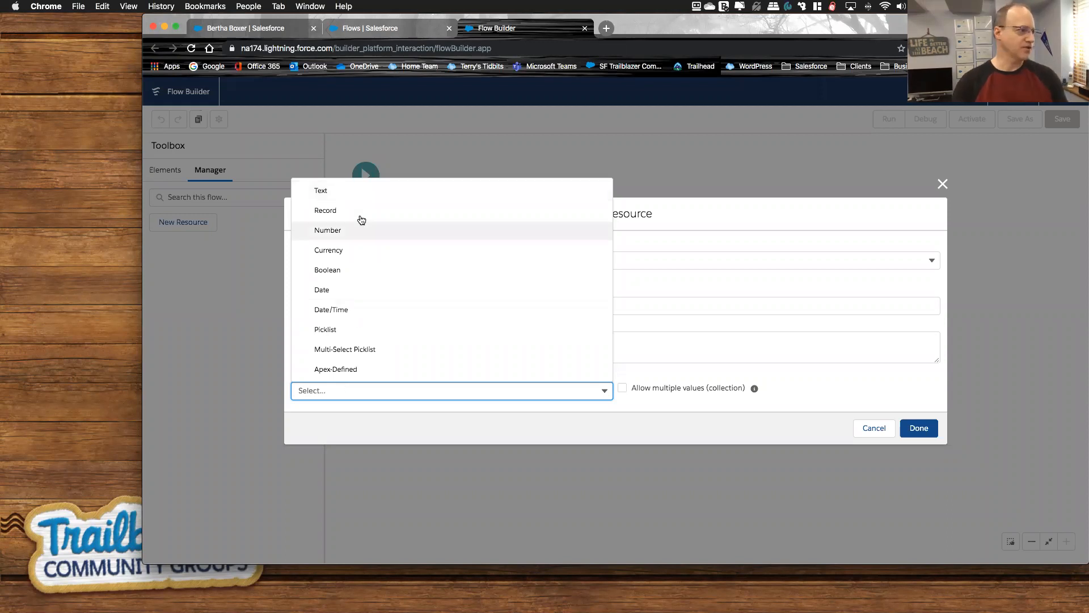
left_click(329, 193)
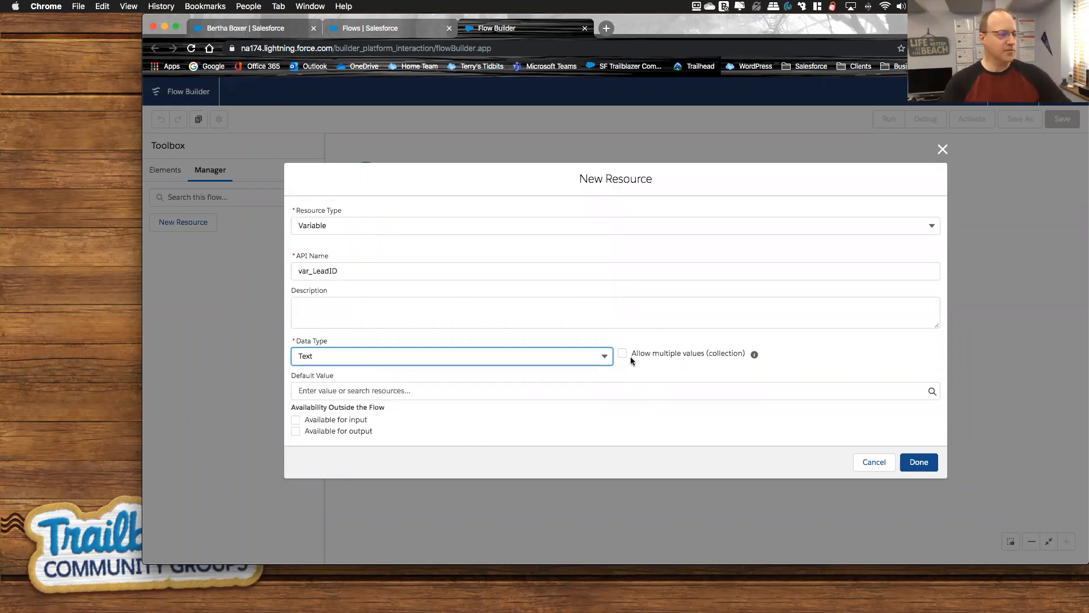
left_click(665, 356)
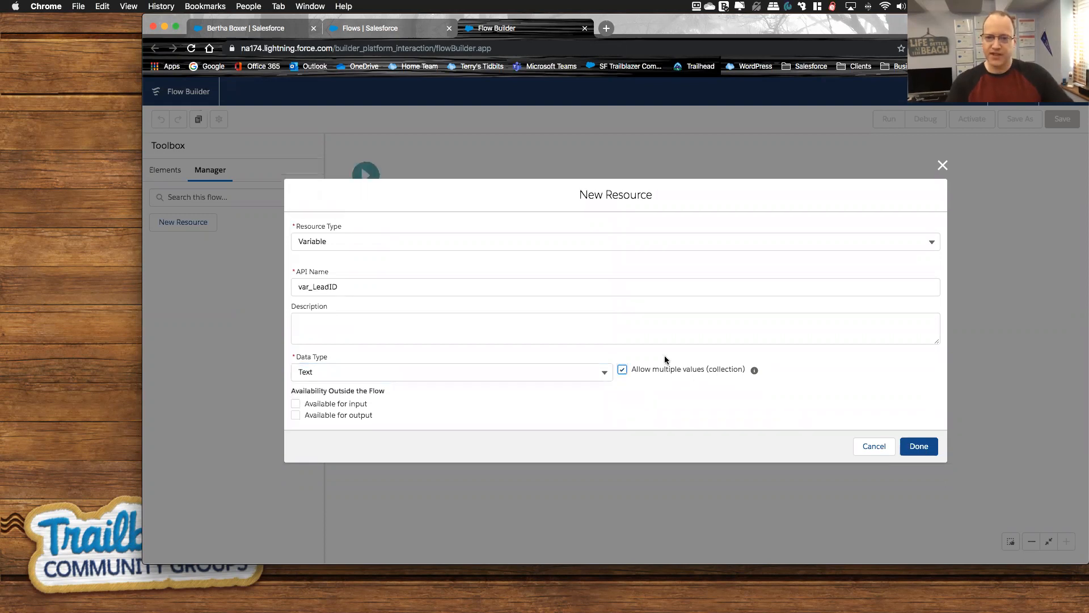
left_click(626, 371)
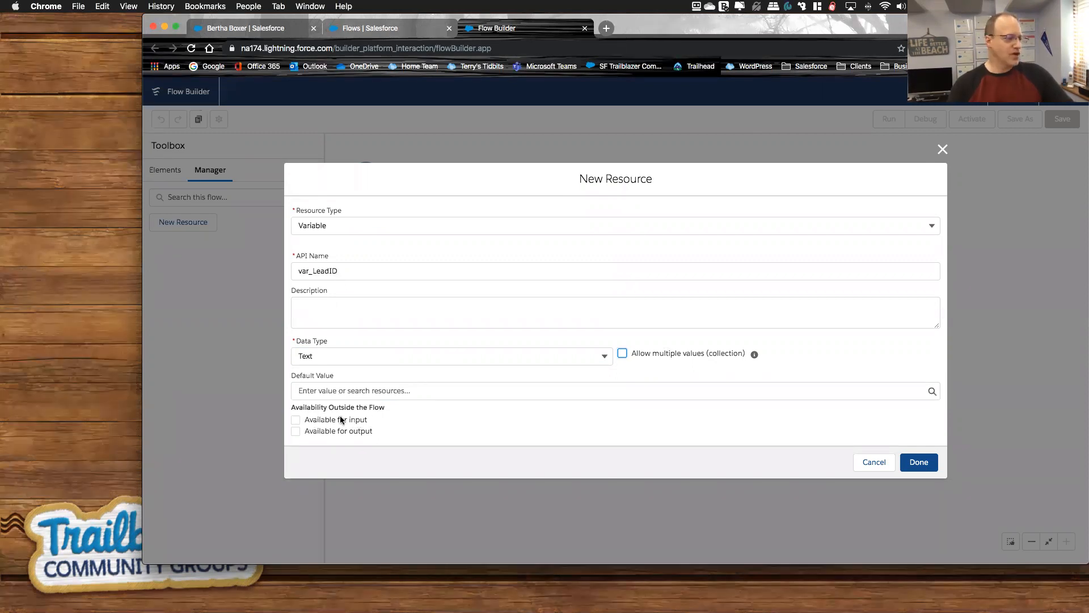
left_click(296, 420)
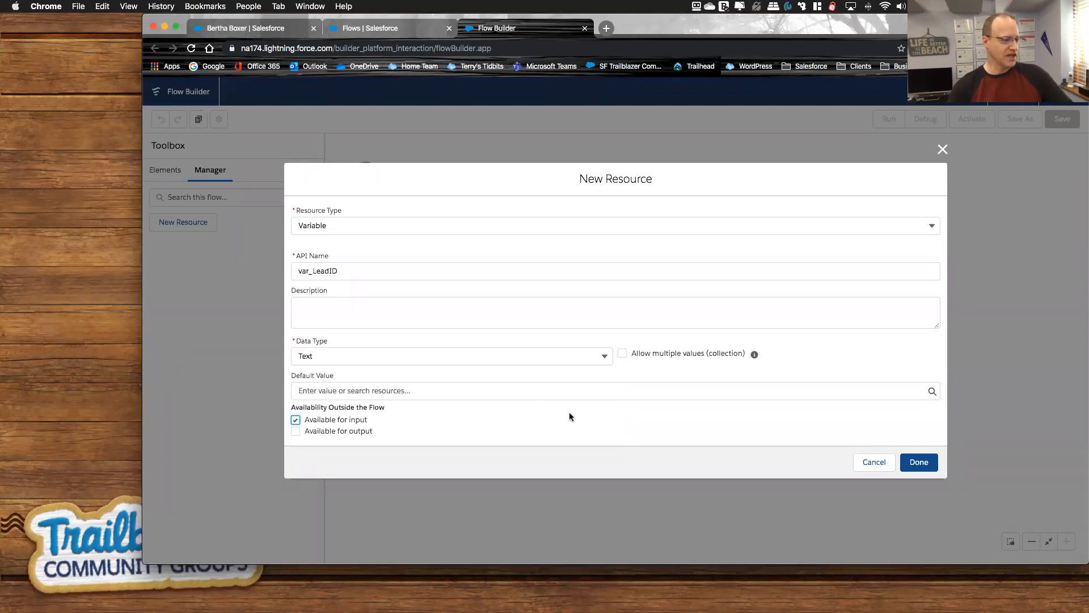
left_click(920, 464)
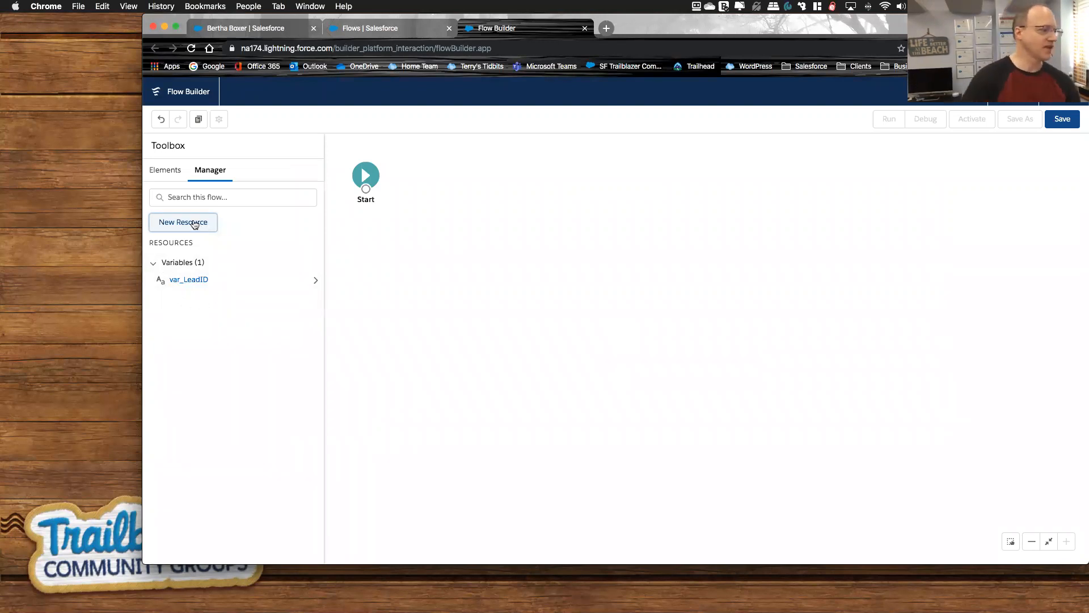
Start a second Variable resource with the API name var_CampaignName.
left_click(195, 223)
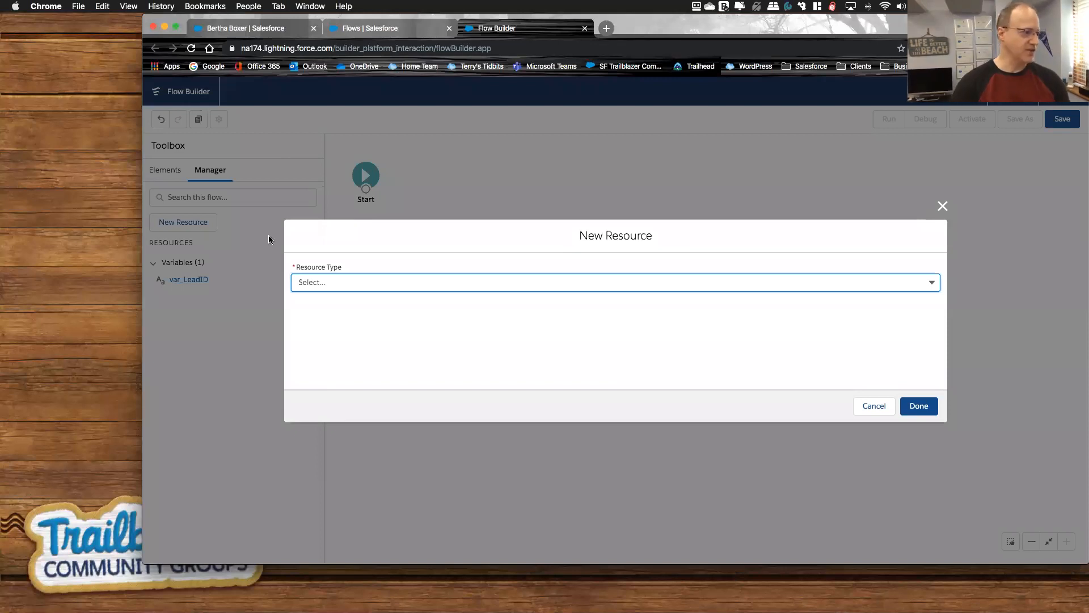
left_click(382, 283)
left_click(368, 306)
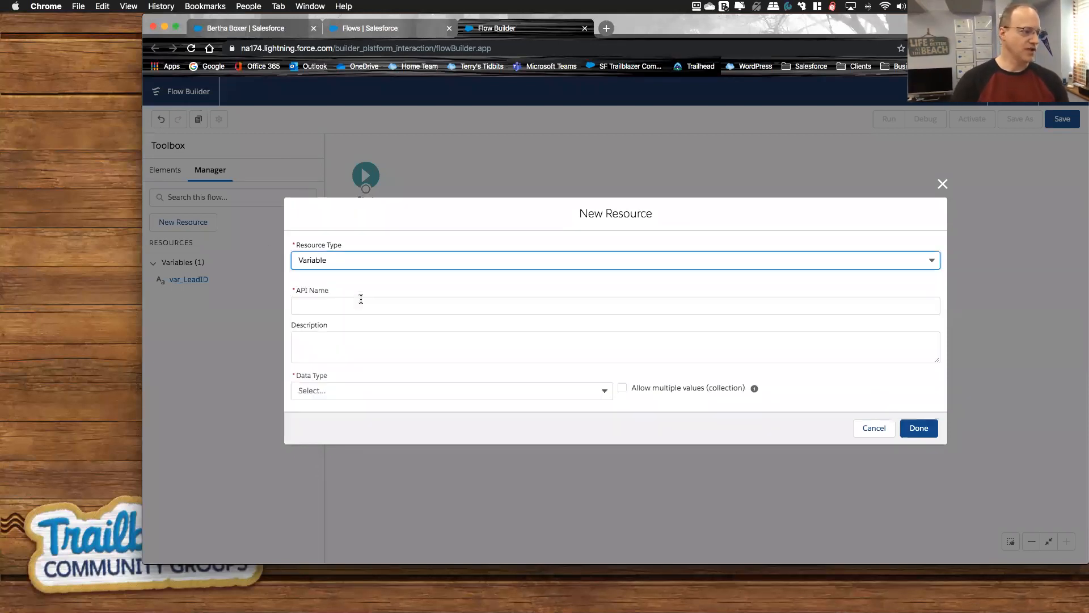
left_click(380, 308)
type("var_")
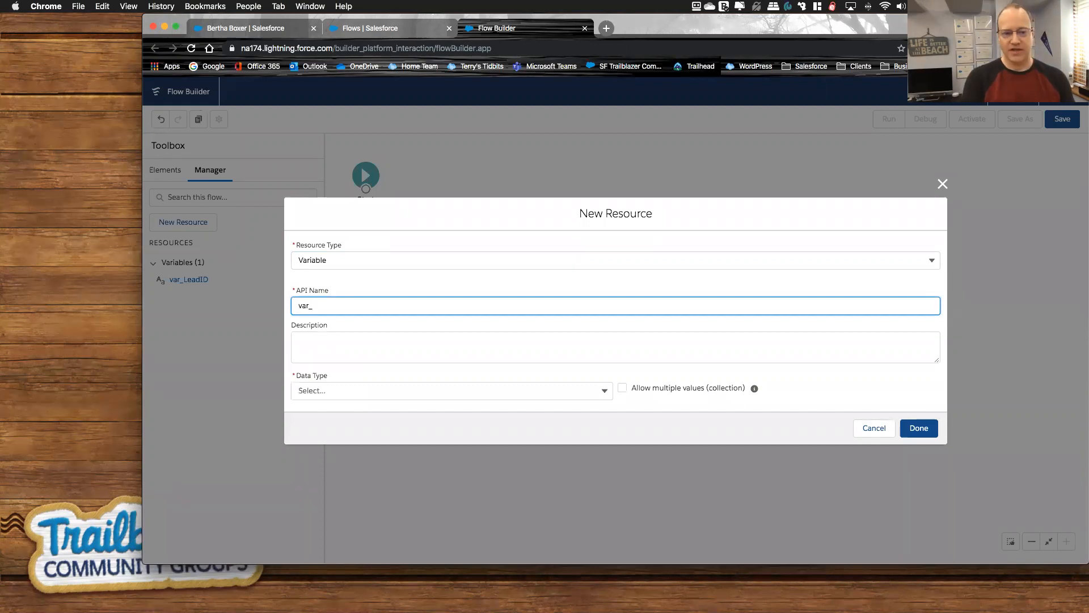
type("CampaignN")
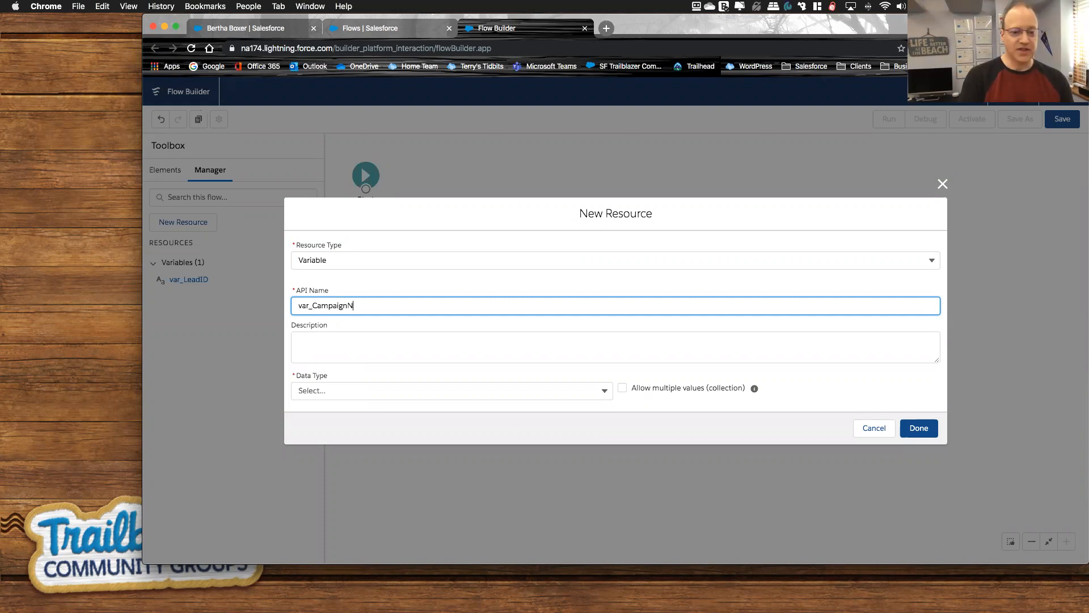
type("ame")
key("Tab")
key("Tab")
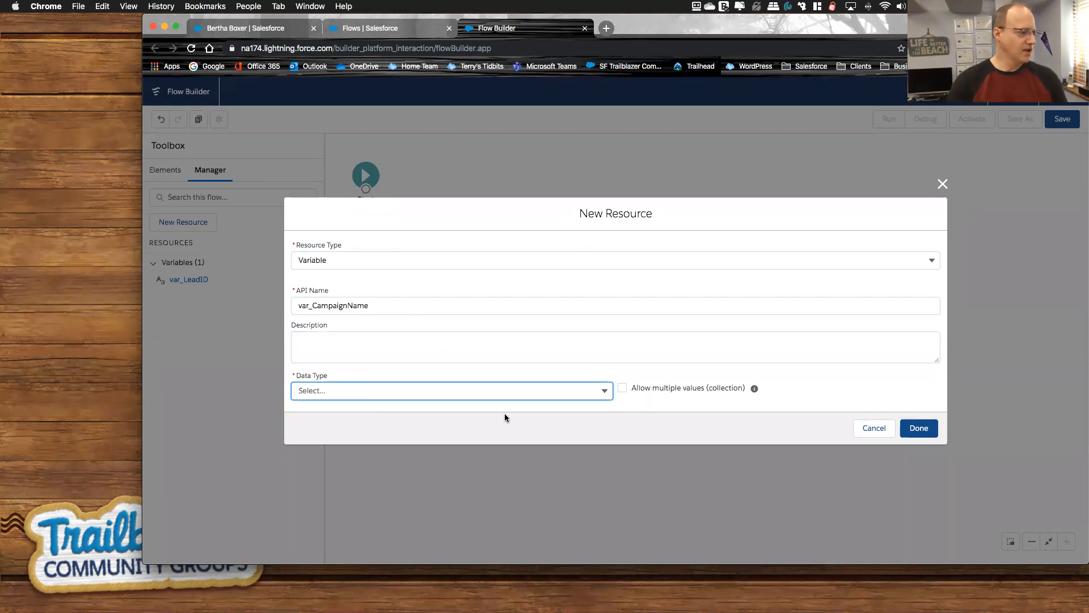
Give the var_CampaignName variable the Text data type, make it available for input and save it.
left_click(573, 391)
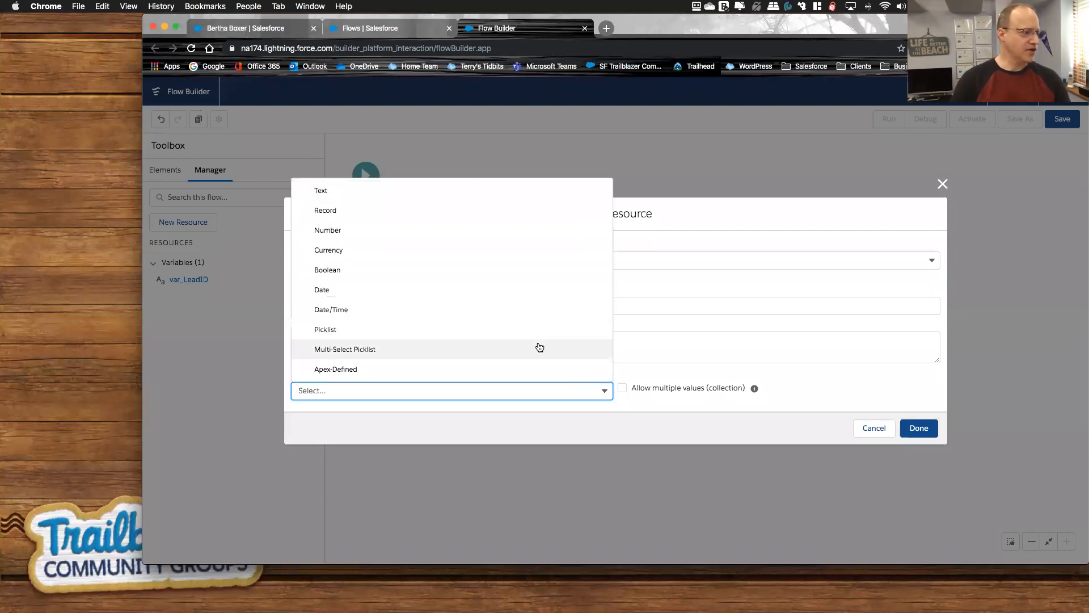
left_click(498, 193)
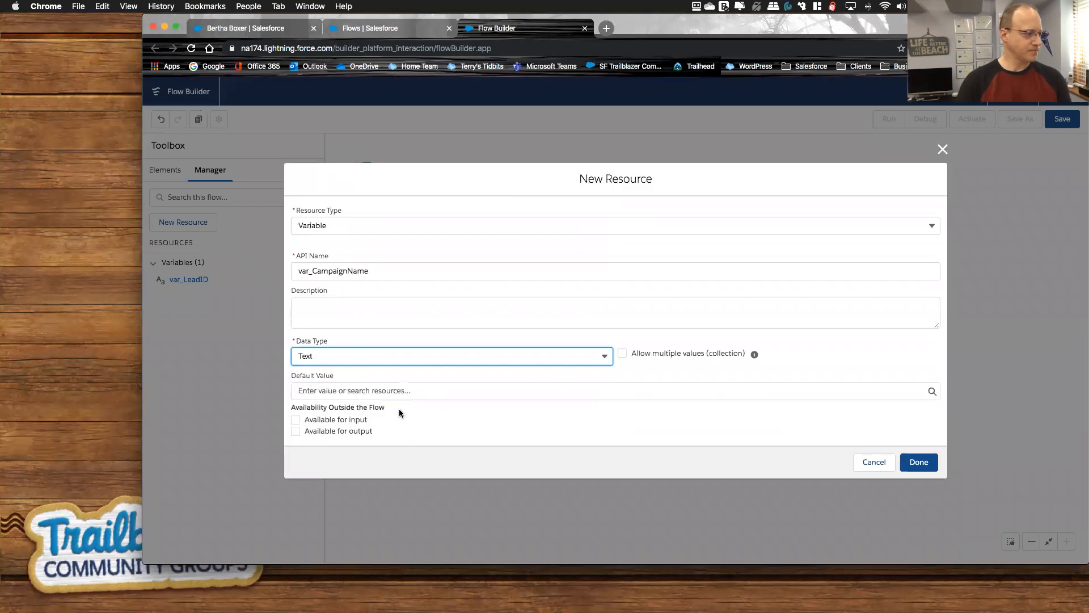
left_click(295, 420)
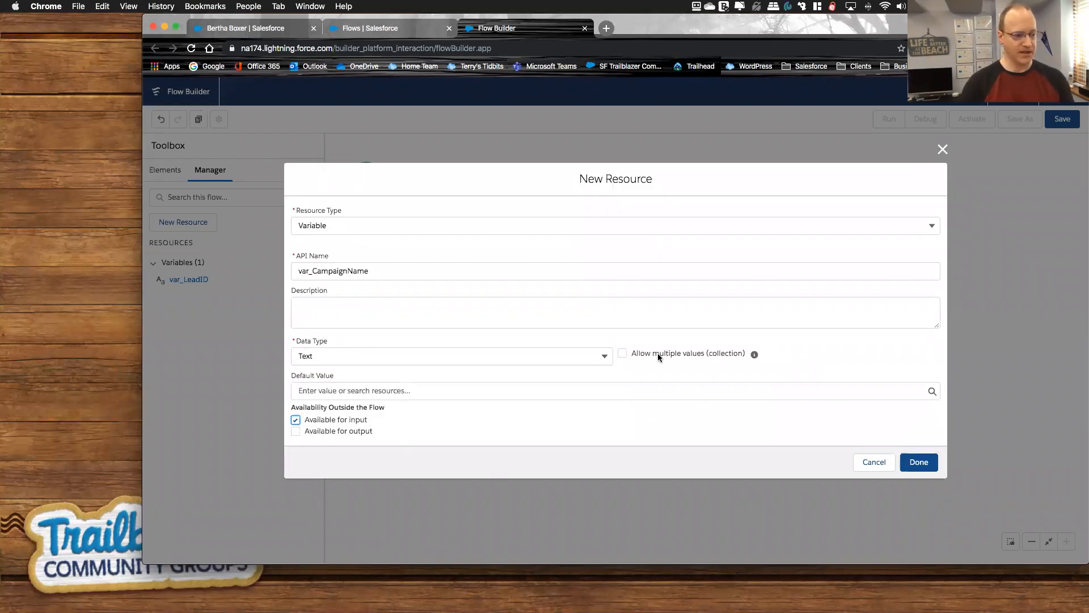
left_click(919, 463)
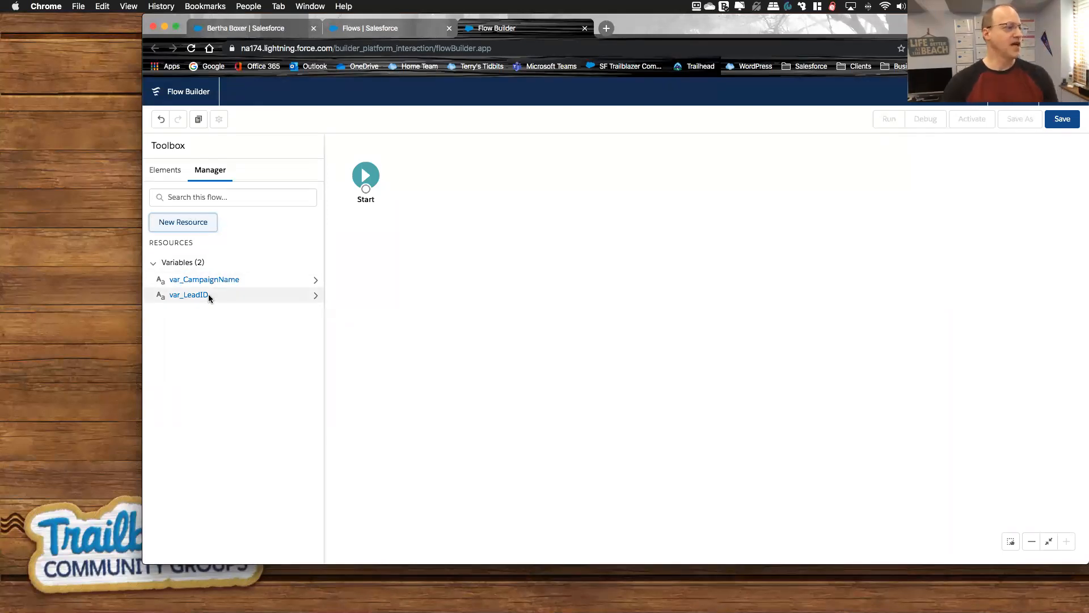
Add a Get Records element to the canvas beside Start, with the label and API name get_Campaign.
left_click(156, 176)
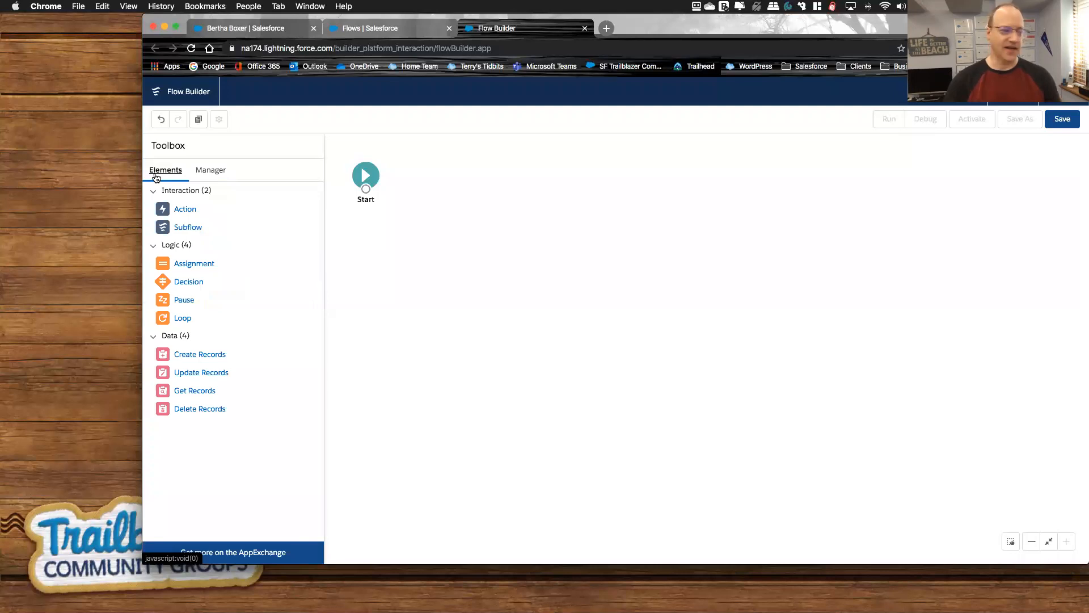
left_click_drag(221, 390, 427, 170)
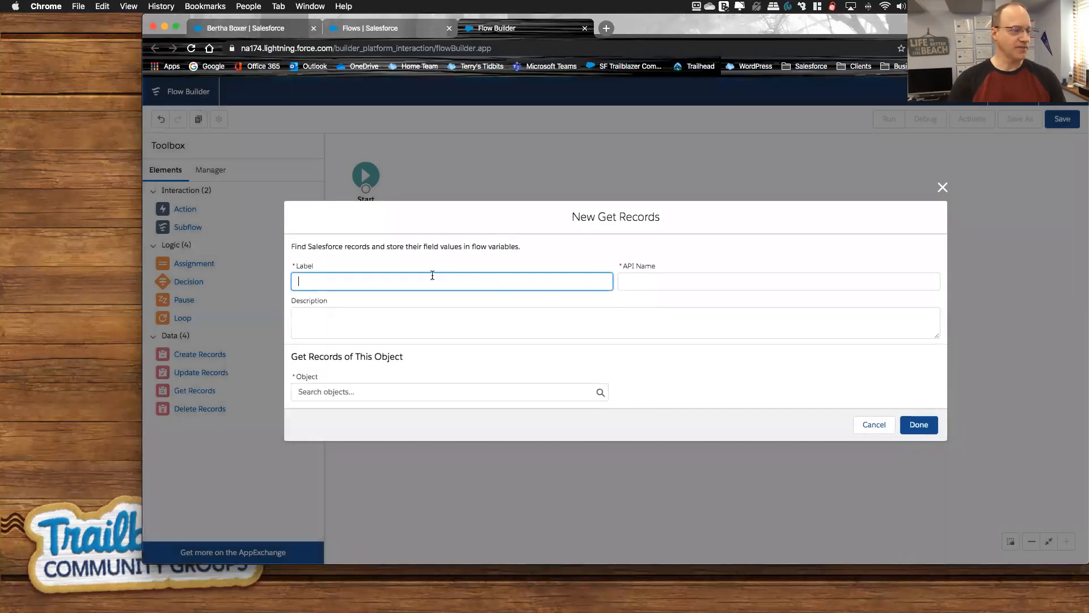
type("get")
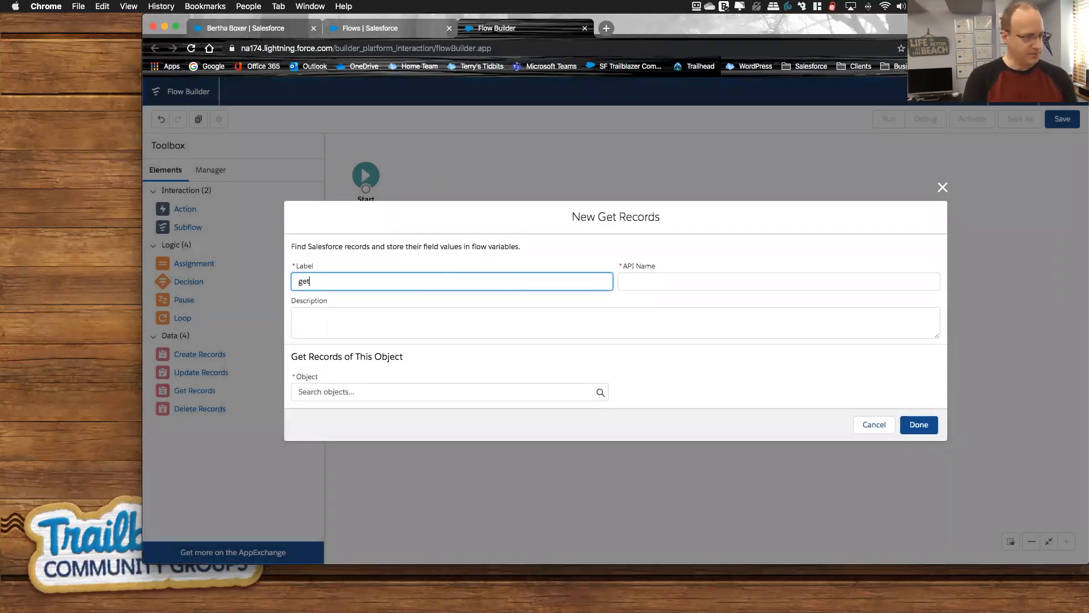
type("_Camp")
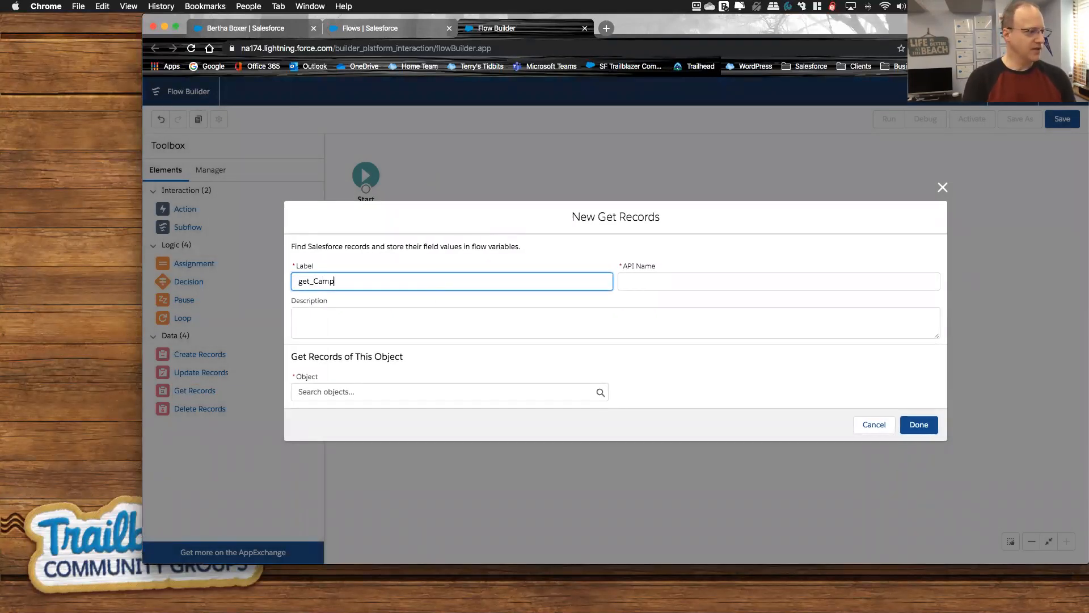
type("aign")
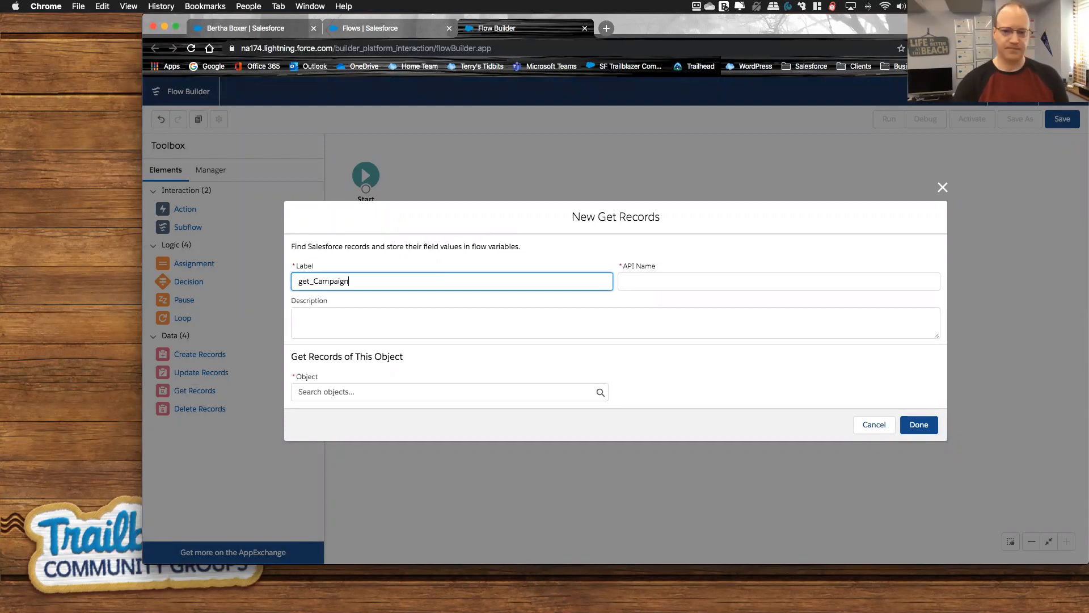
key("Tab")
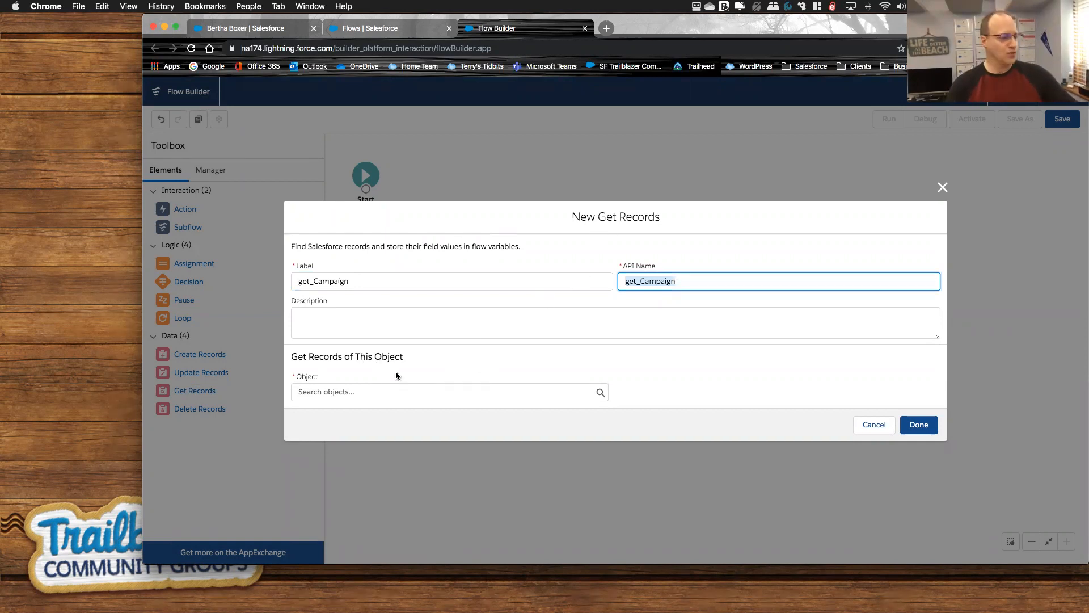
Set Campaign as the object whose records the get_Campaign element retrieves.
left_click(327, 389)
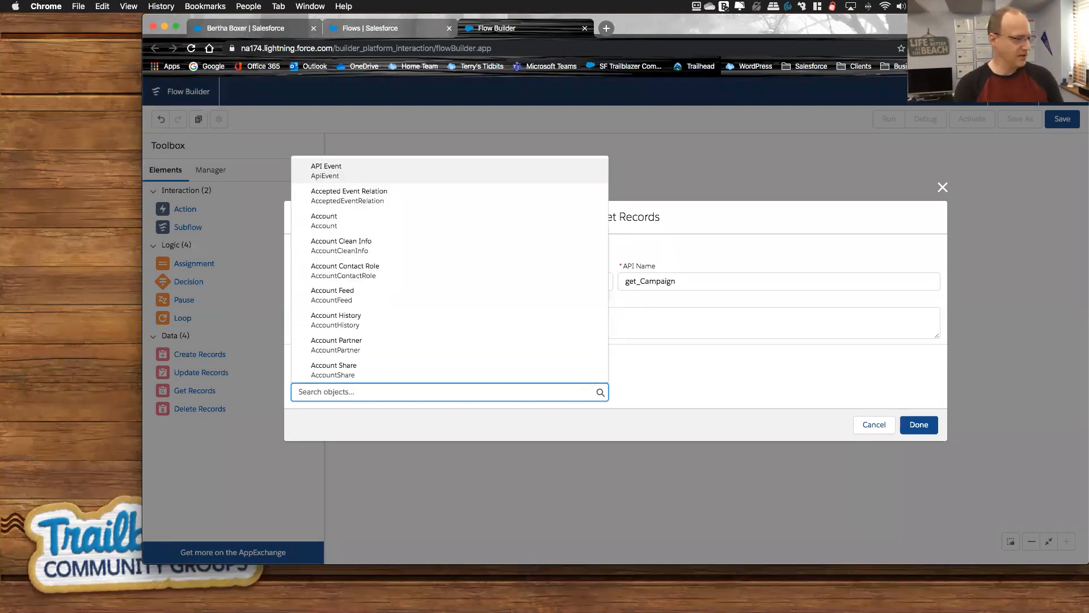
type("cam")
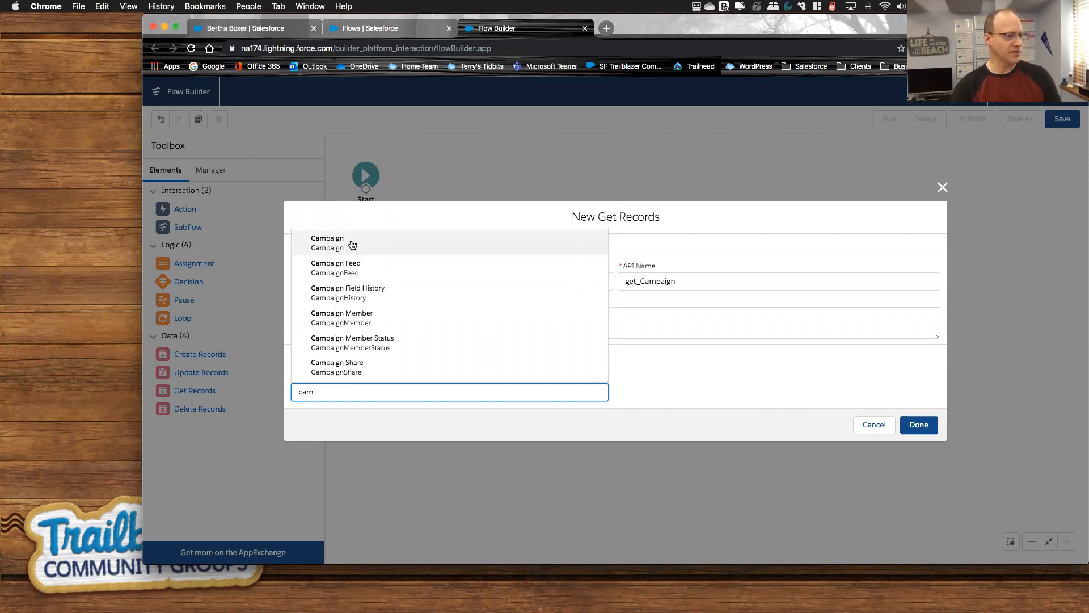
left_click(375, 246)
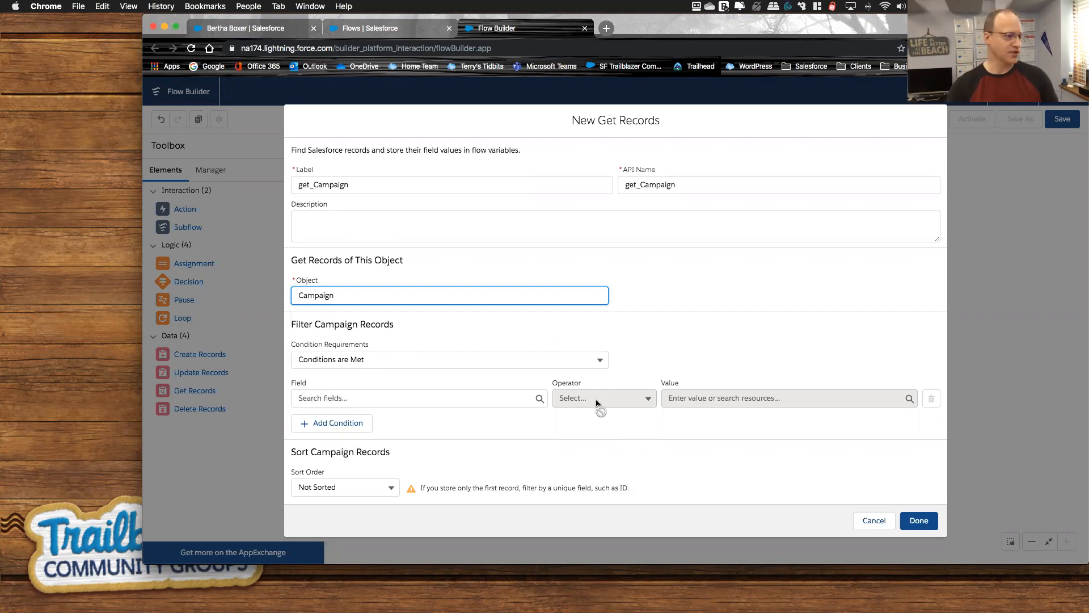
Filter the Campaign records in get_Campaign with the condition Name Equals var_CampaignName.
left_click(373, 397)
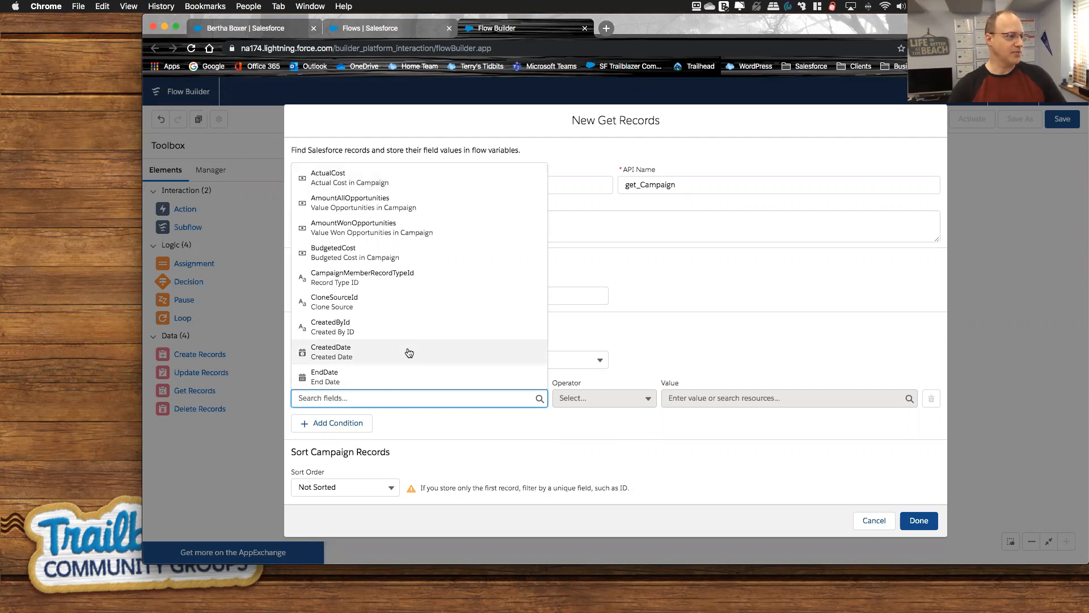
scroll(409, 353, "down", 5)
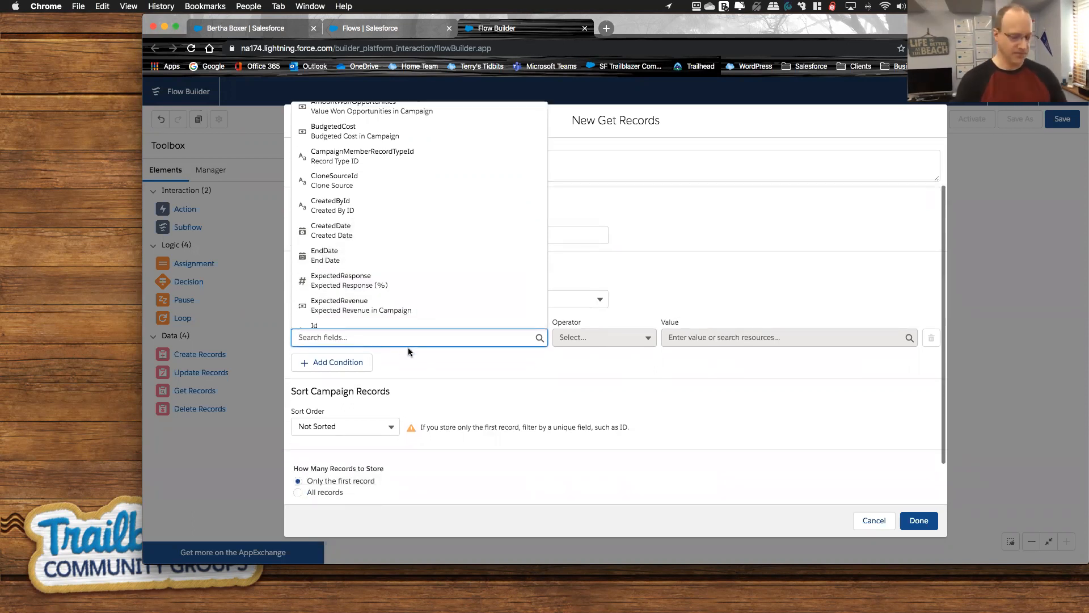
type("name")
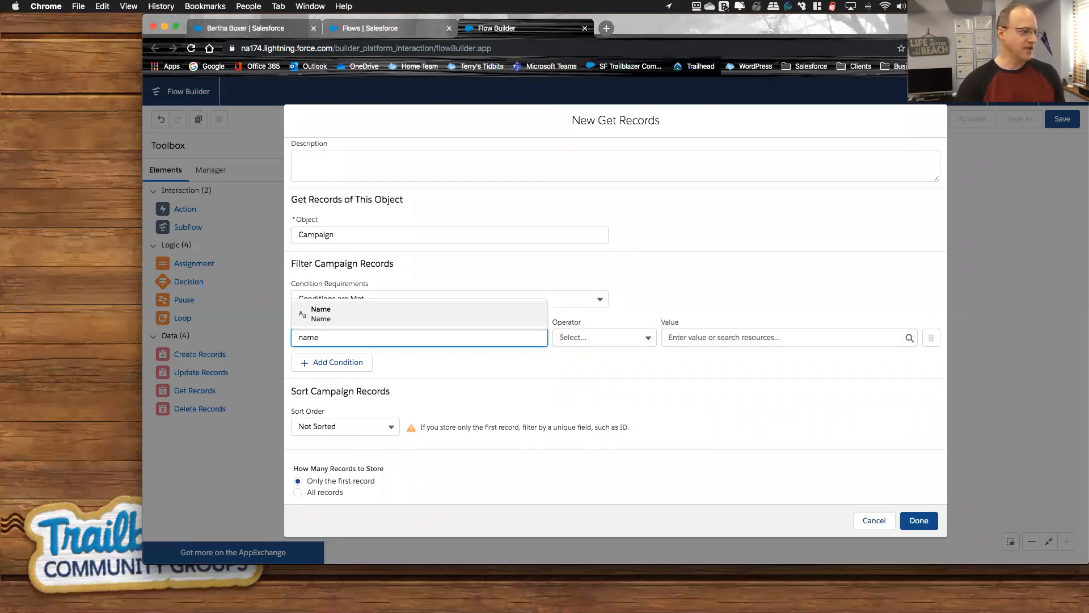
key("BackSpace")
key("BackSpace")
key("BackSpace")
key("BackSpace")
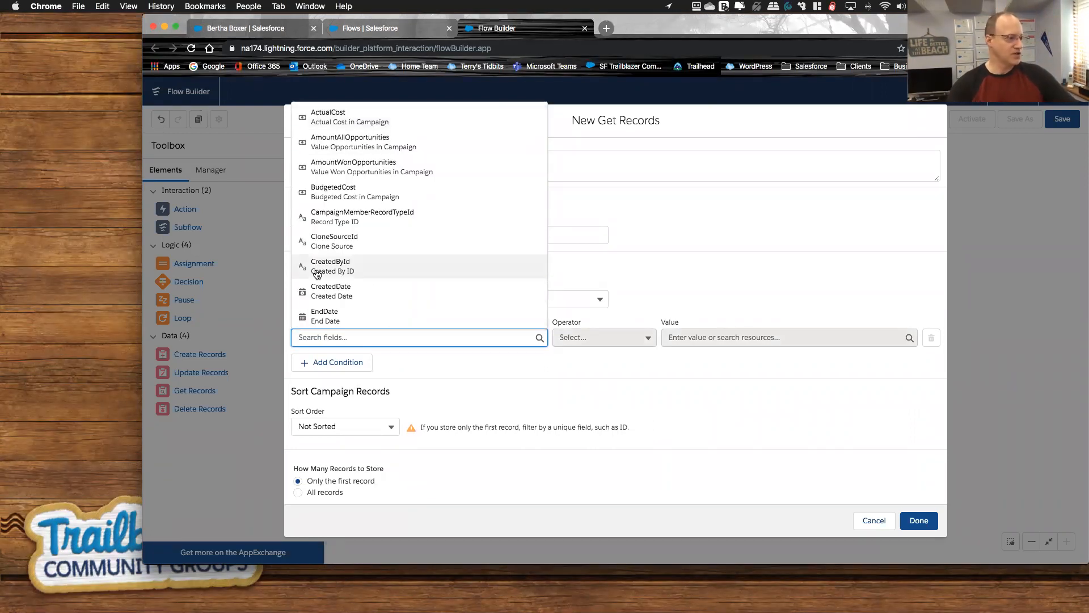
scroll(320, 275, "up", 2)
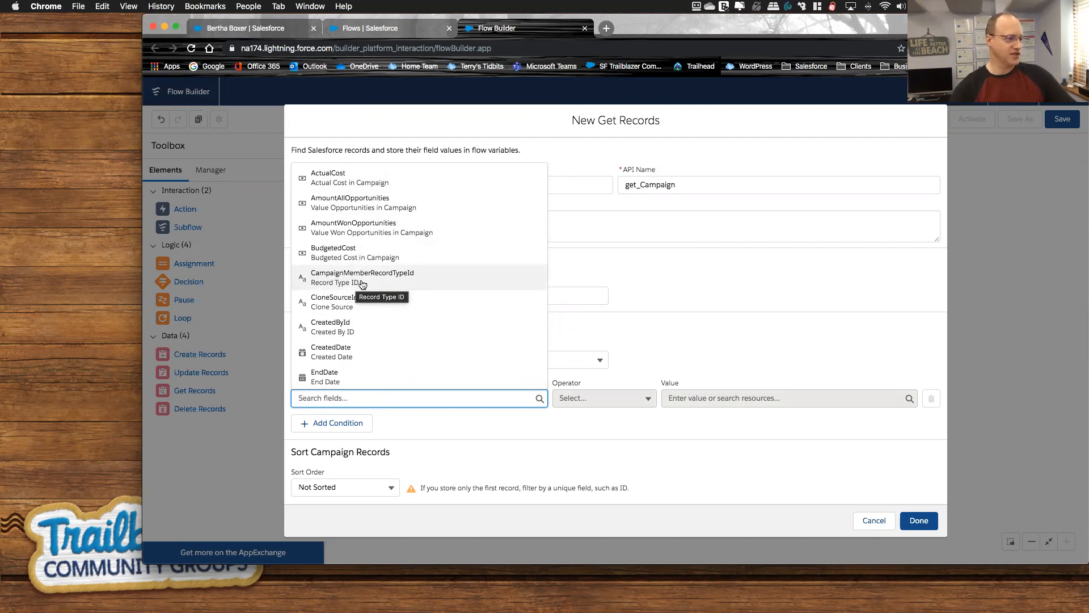
scroll(359, 289, "down", 2)
scroll(360, 295, "up", 2)
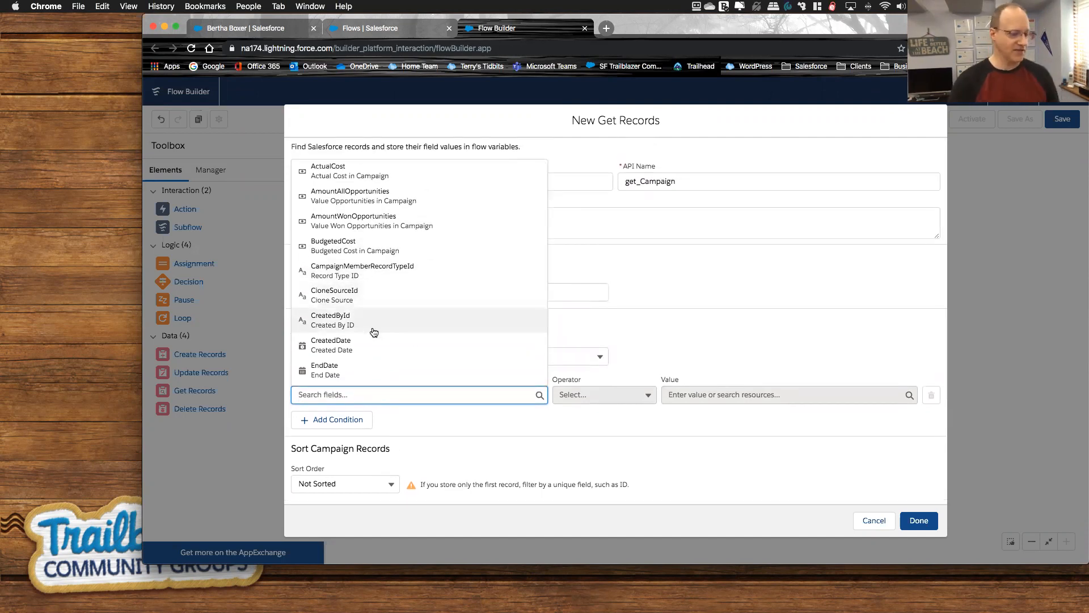
type("Name")
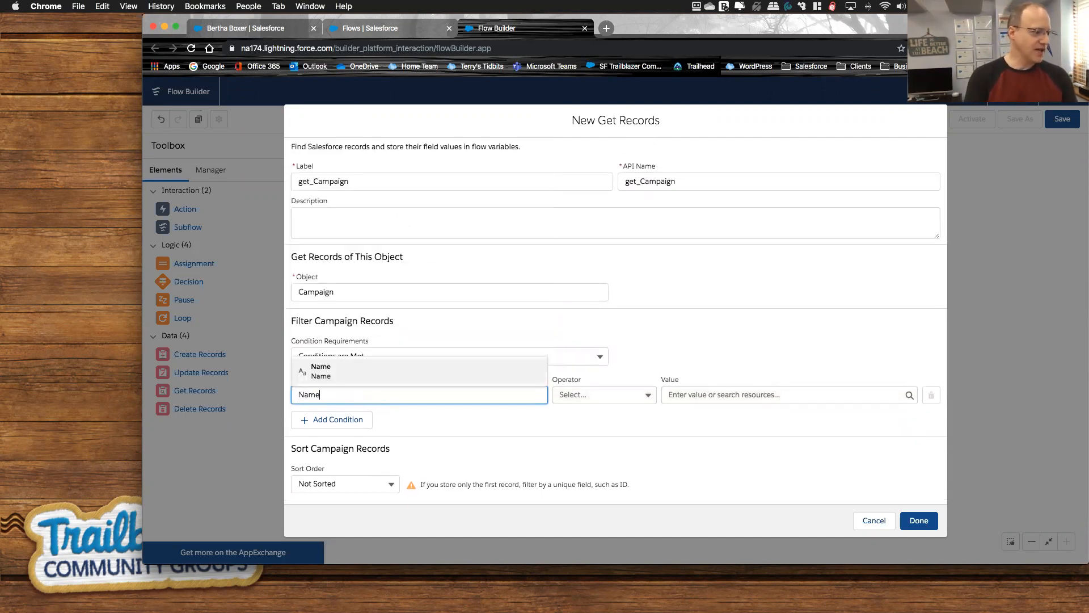
left_click(372, 368)
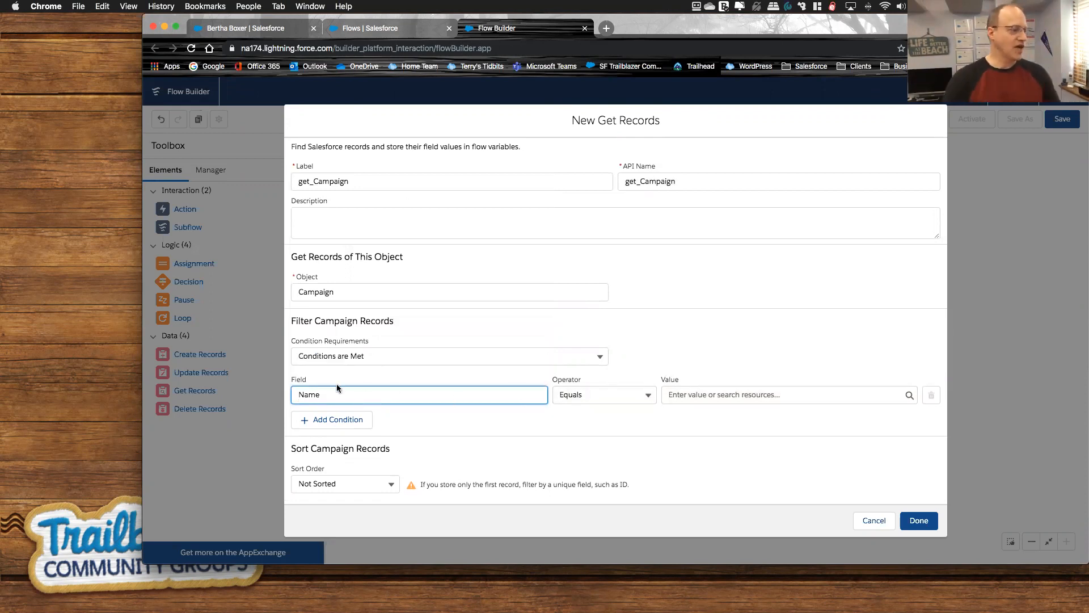
left_click(718, 396)
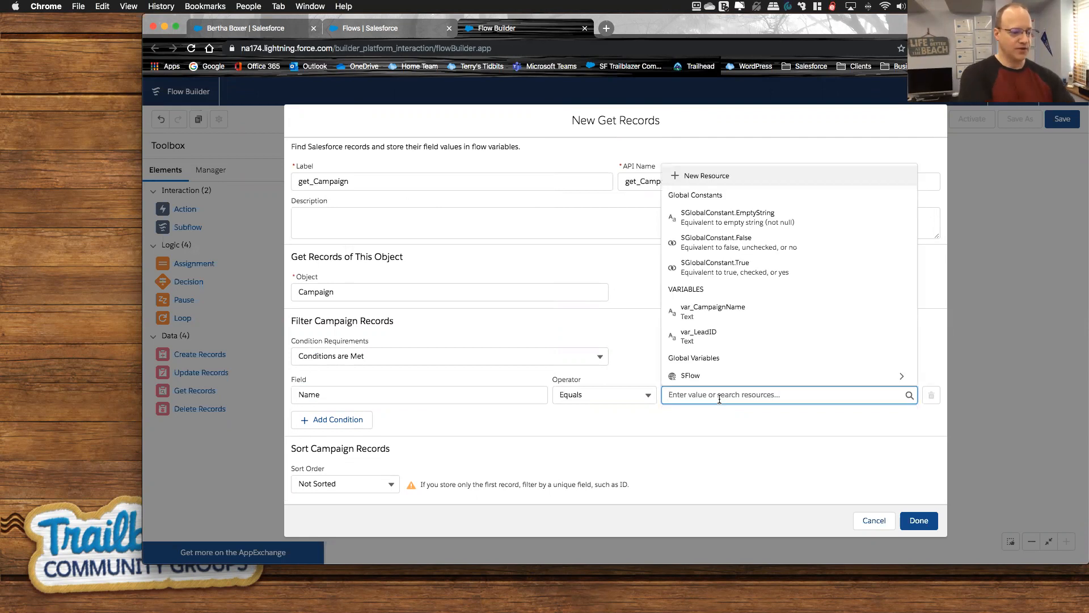
left_click(732, 311)
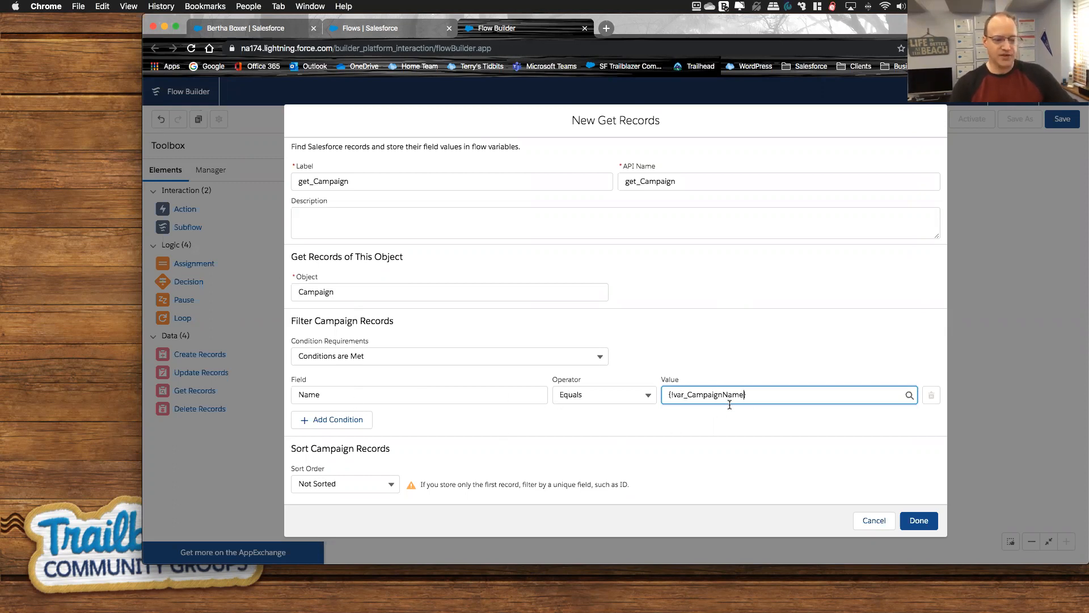
Finish the get_Campaign element and connect Start to it on the canvas.
scroll(729, 403, "down", 3)
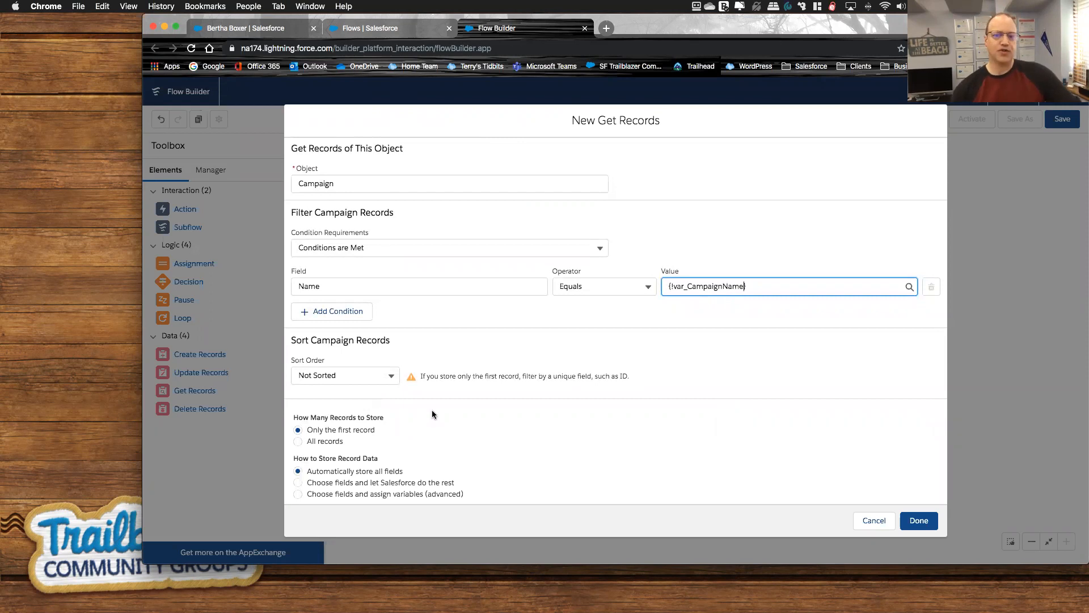
key("super+Tab")
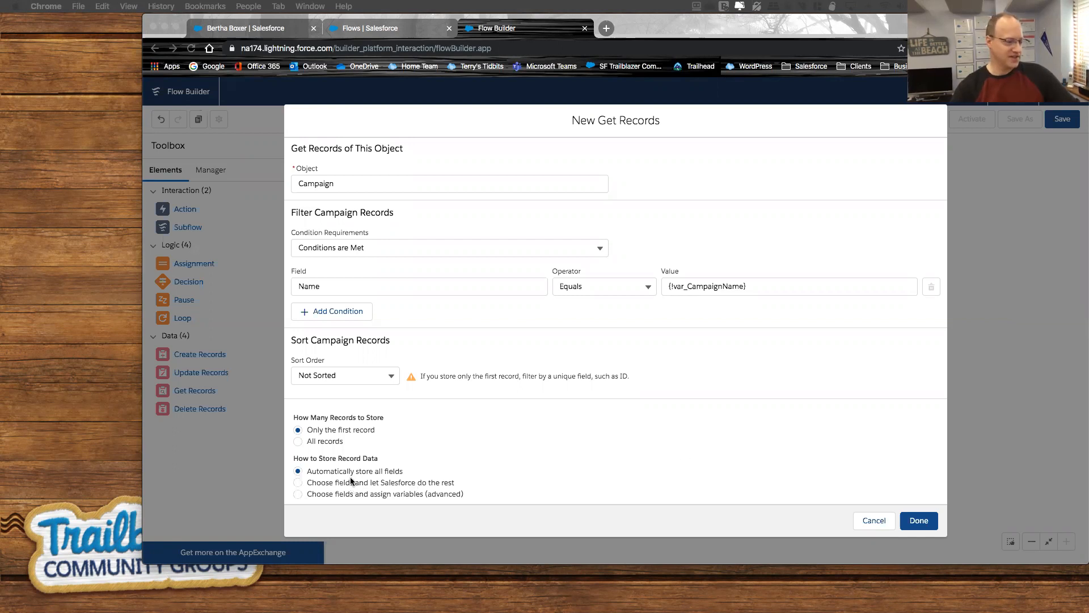
left_click(919, 526)
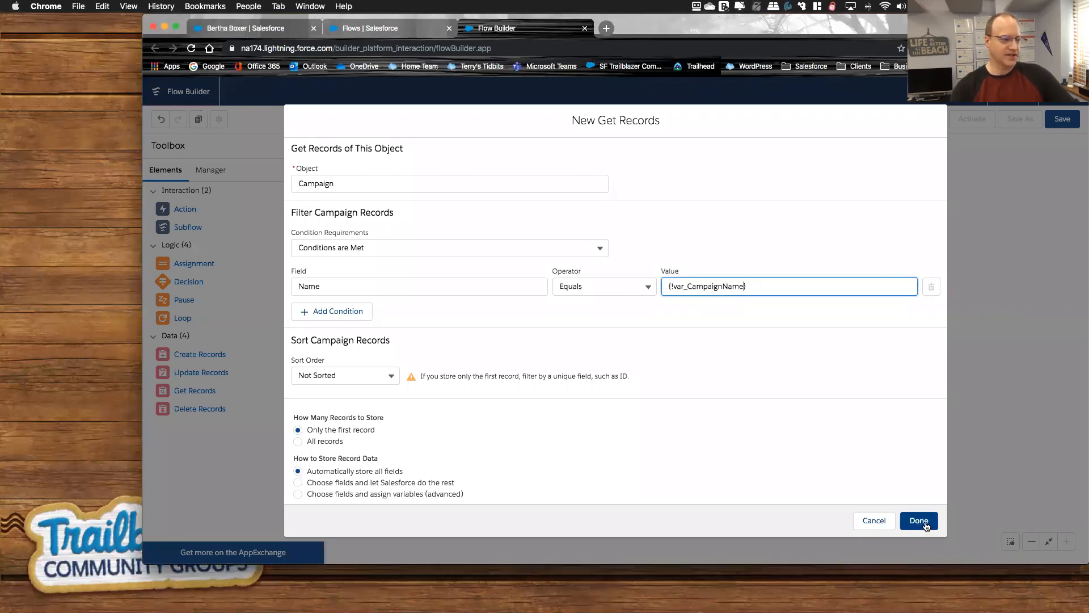
left_click(918, 522)
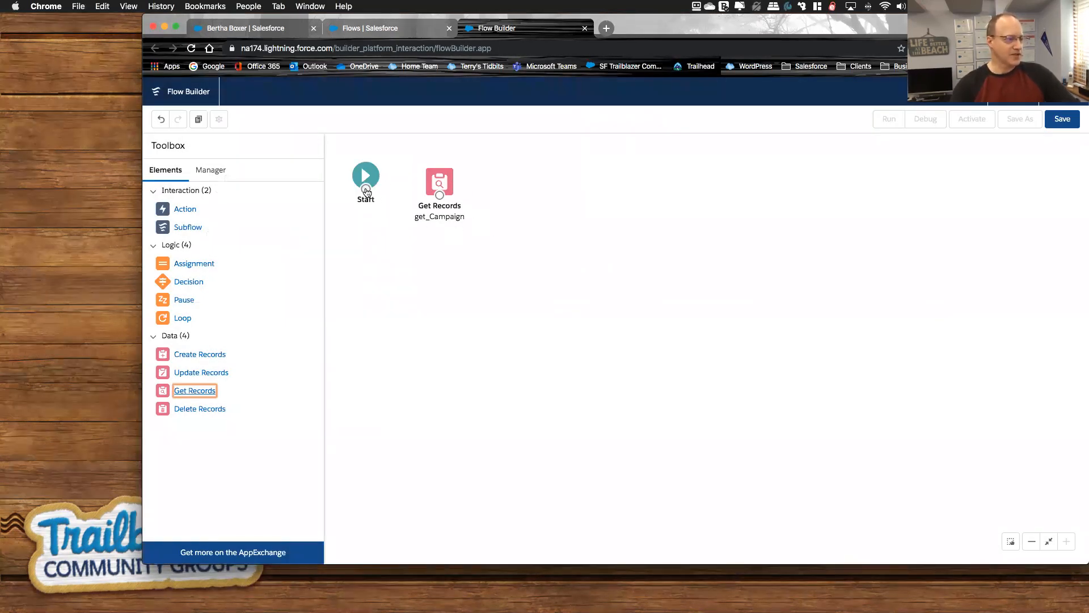
left_click_drag(365, 195, 453, 174)
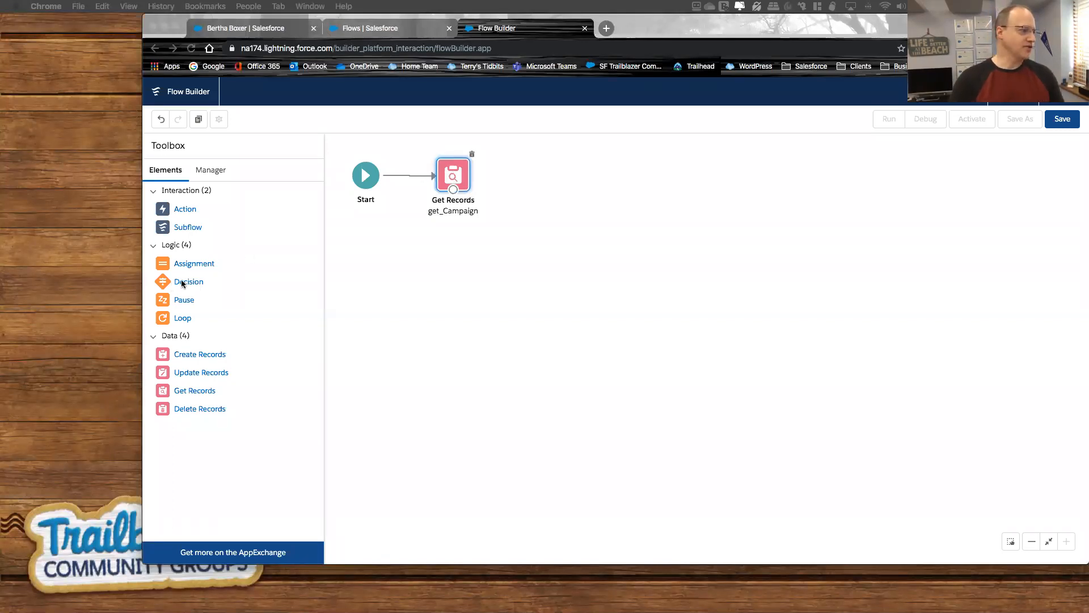
Add a Decision element beside get_Campaign, with the label and API name desc_FoundCampaign.
left_click(285, 287)
left_click_drag(164, 283, 519, 173)
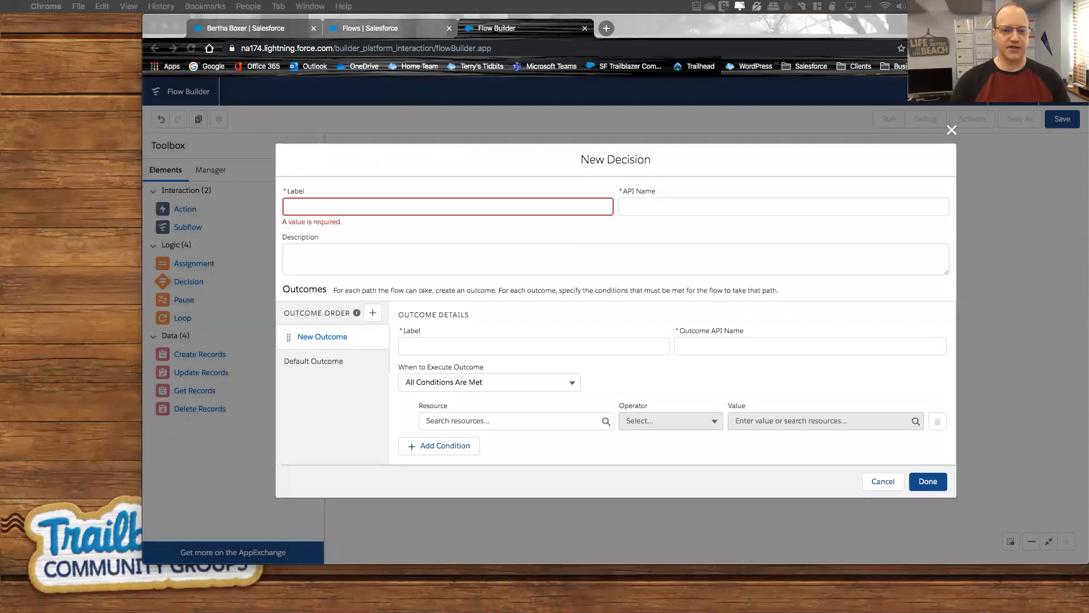
left_click(455, 210)
type("de")
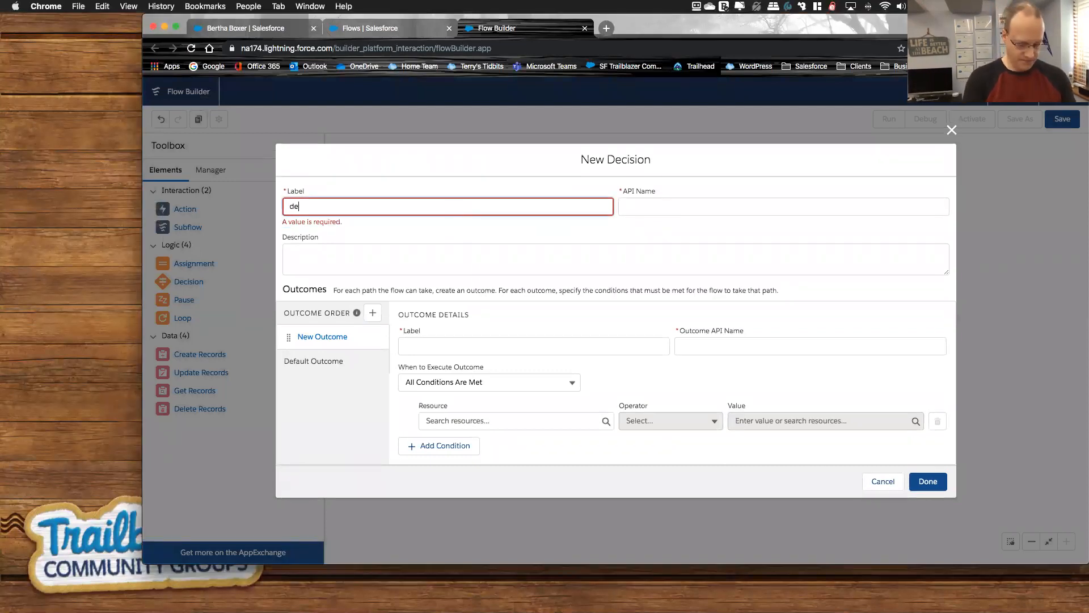
type("sc_")
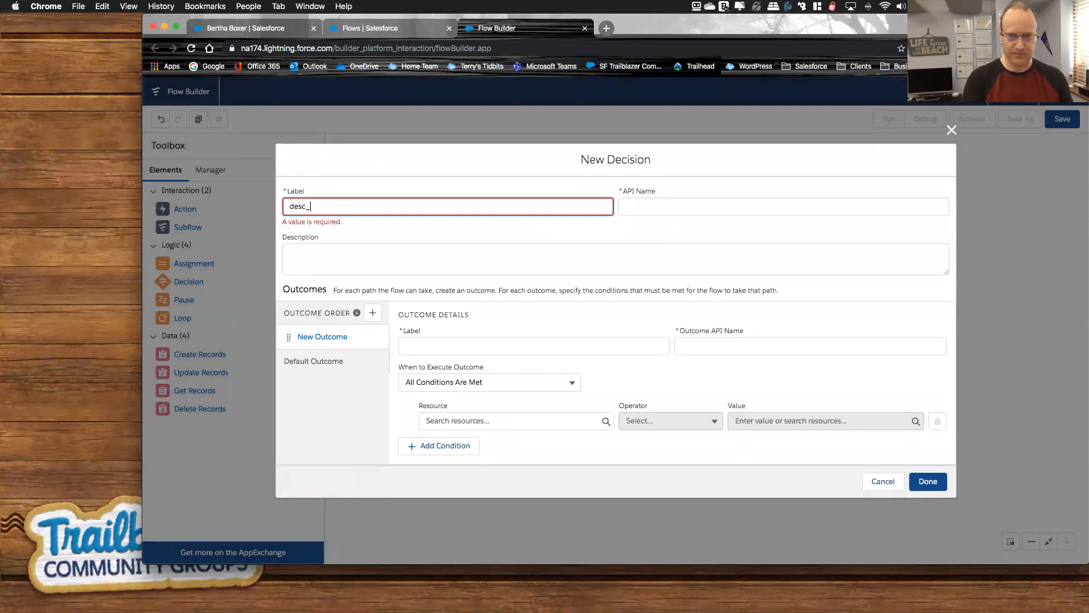
type("FoundC")
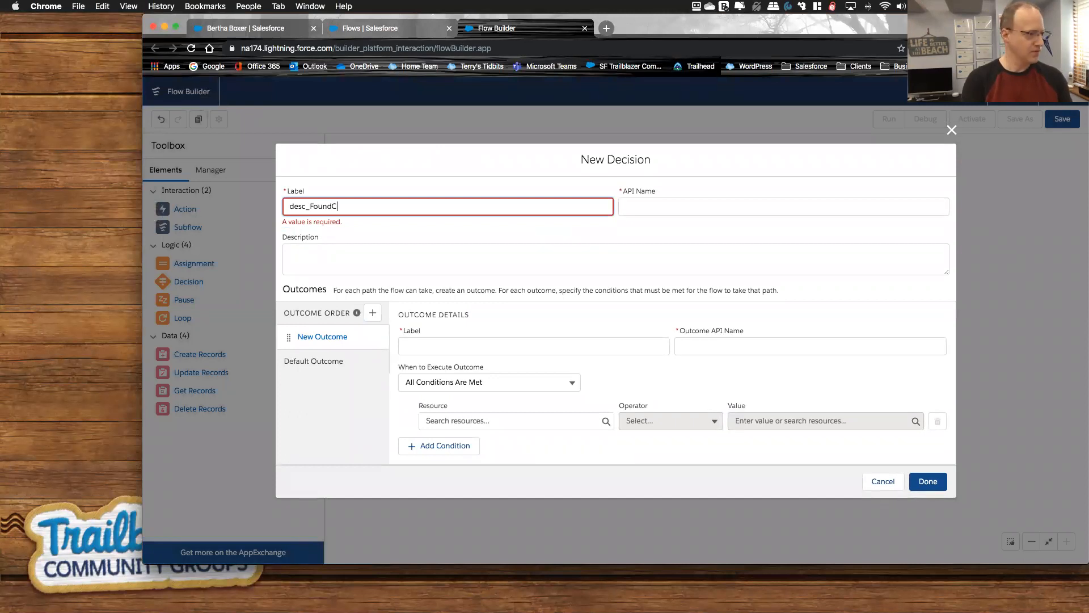
type("ampaign")
key("Tab")
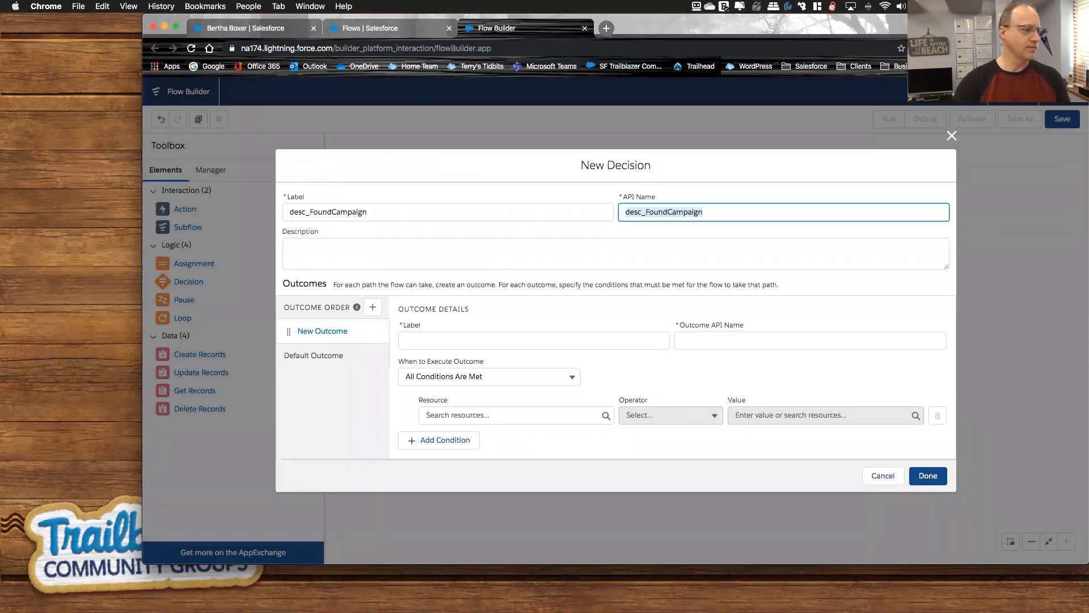
Give the decision's new outcome the label and API name NoCampaign.
left_click(318, 335)
left_click(429, 341)
type("No")
key("BackSpace")
type("oCampaign")
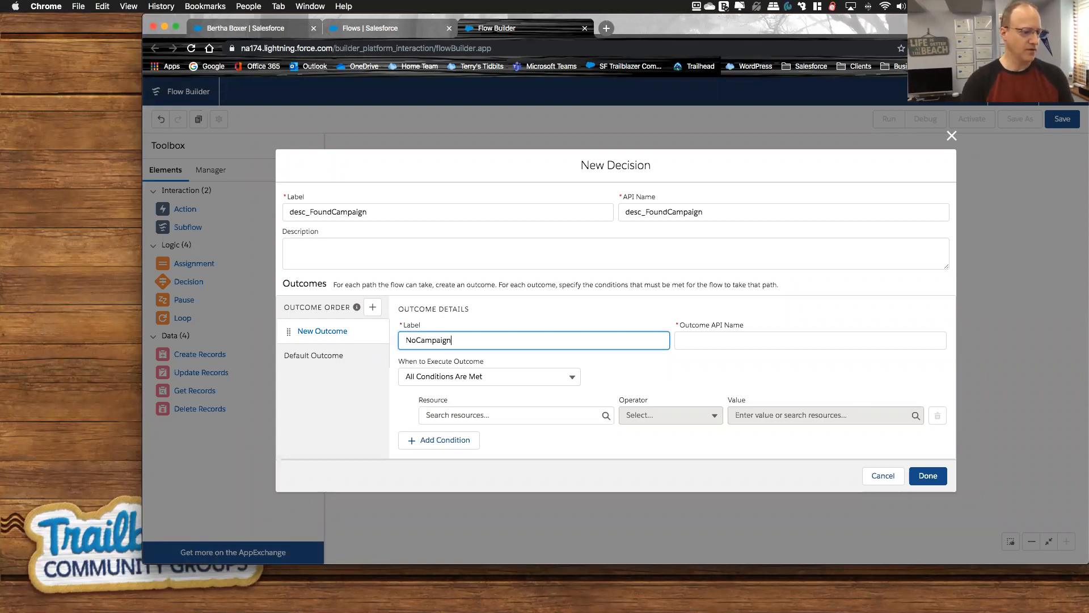
key("Tab")
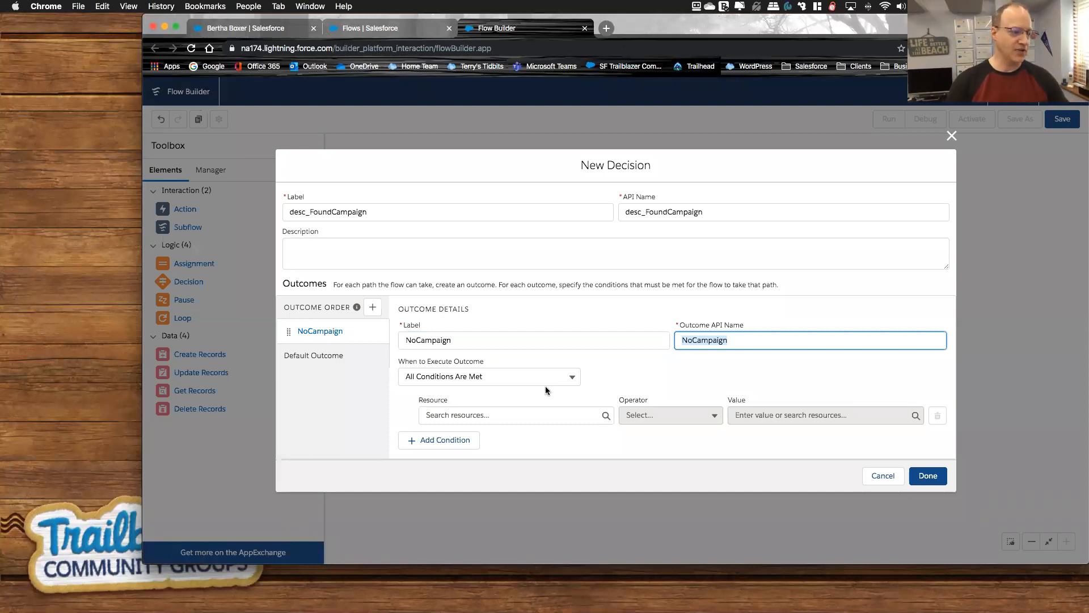
Set the NoCampaign outcome's condition to the get_Campaign record Is Null with the value $GlobalConstant.True.
left_click(547, 413)
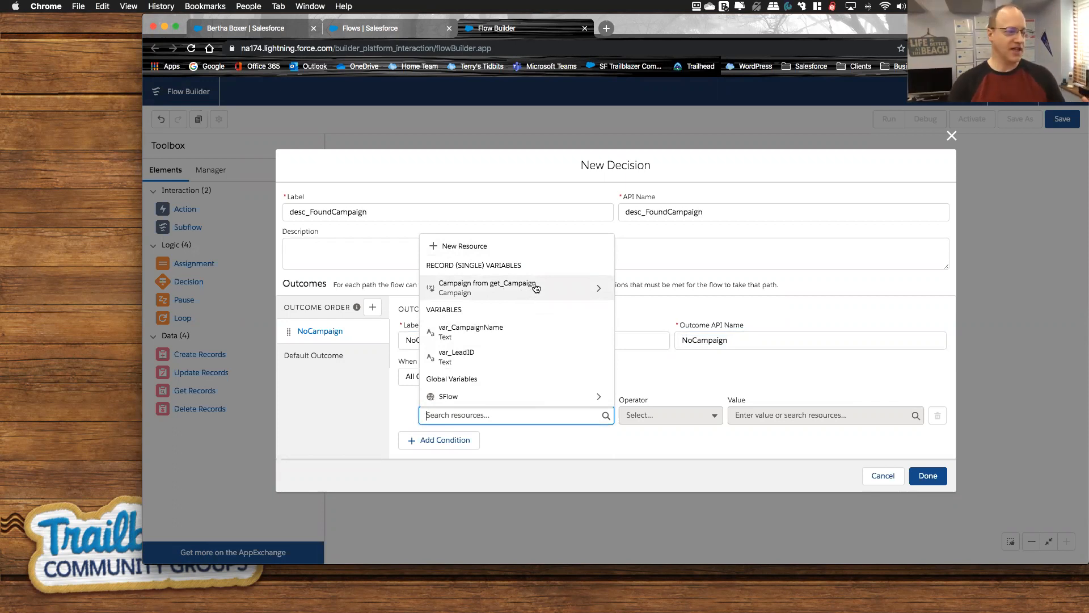
left_click(515, 292)
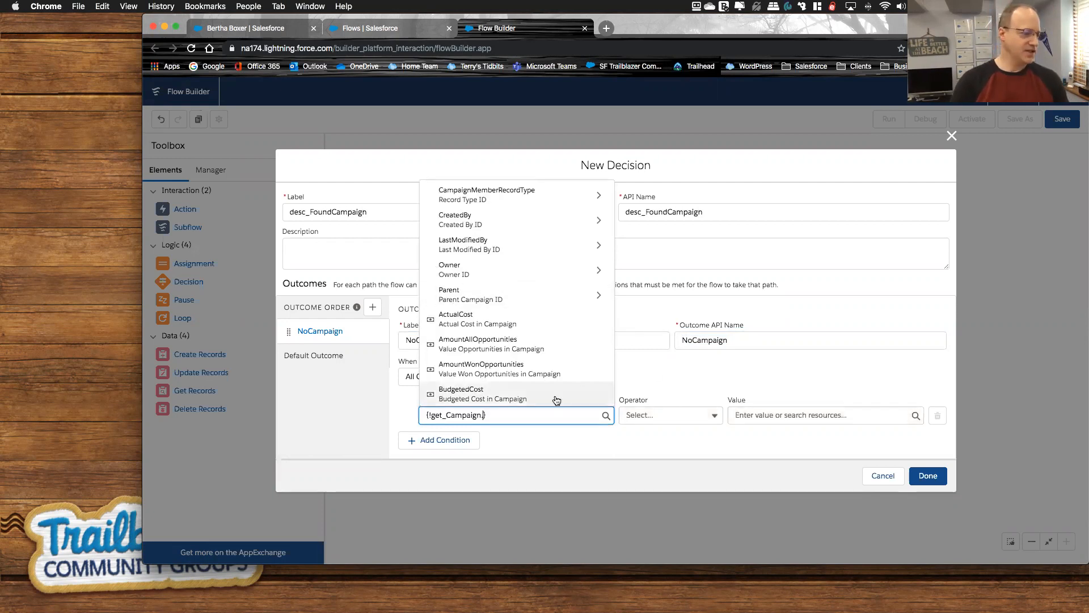
key("BackSpace")
left_click(656, 416)
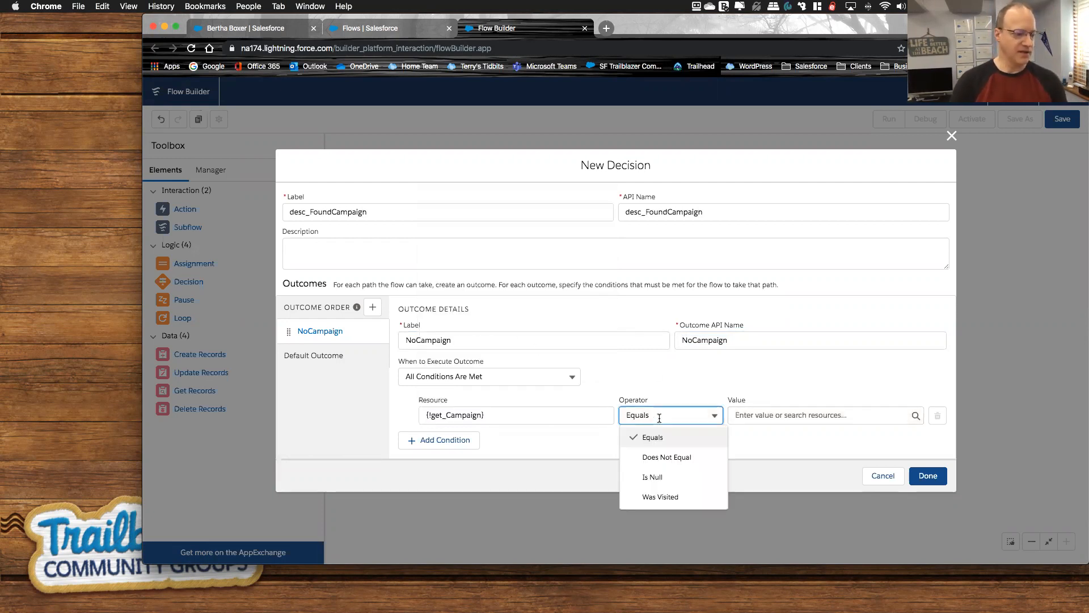
left_click(658, 478)
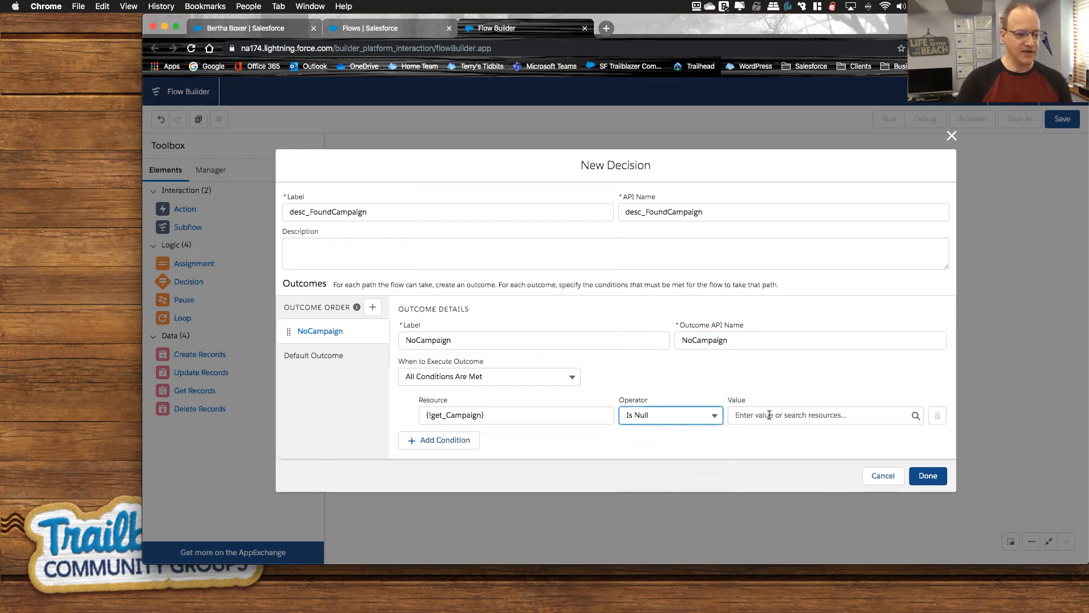
left_click(772, 416)
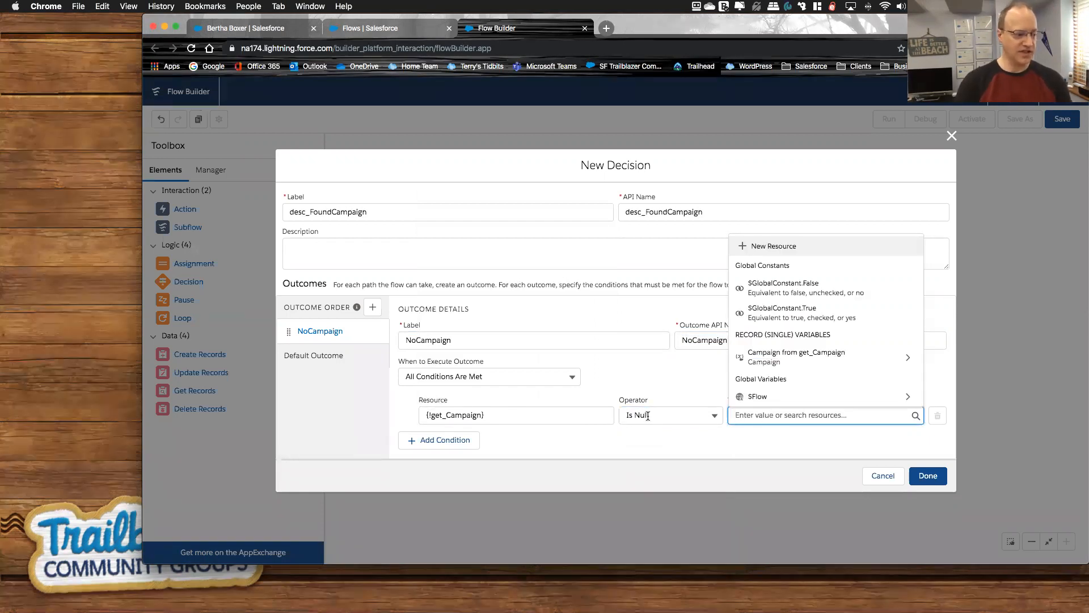
type("true")
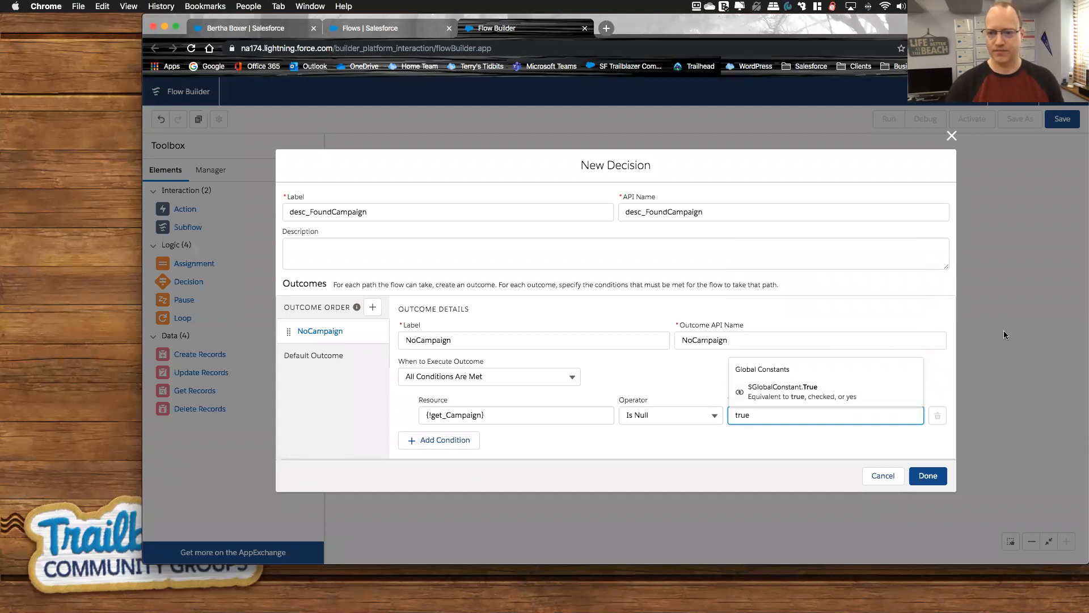
left_click(811, 392)
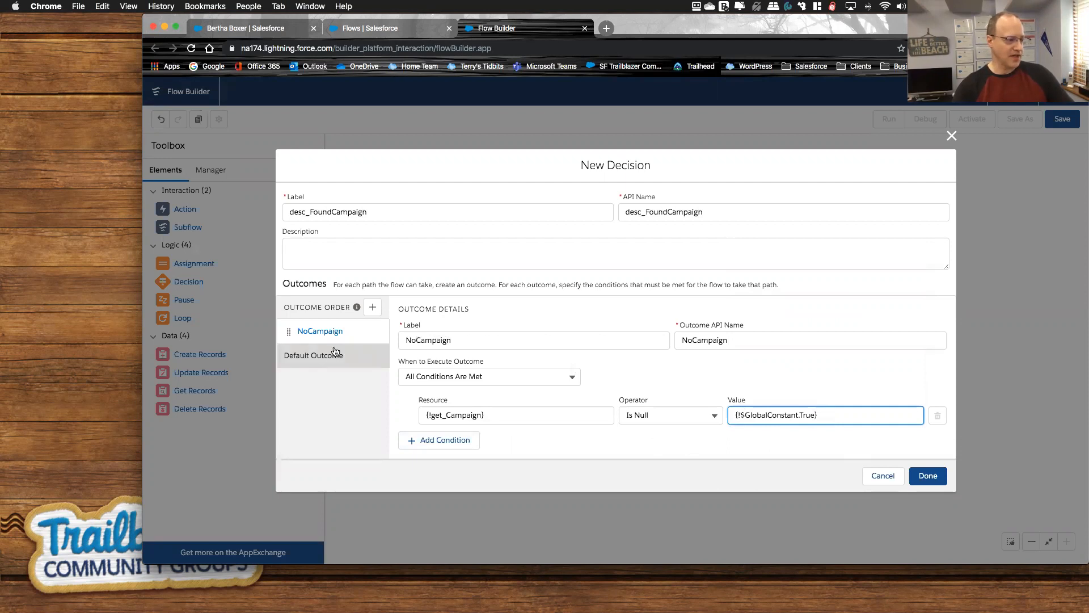
Relabel the decision's default outcome FoundCampaign, then connect get_Campaign to the finished decision.
left_click(364, 353)
triple_click(444, 318)
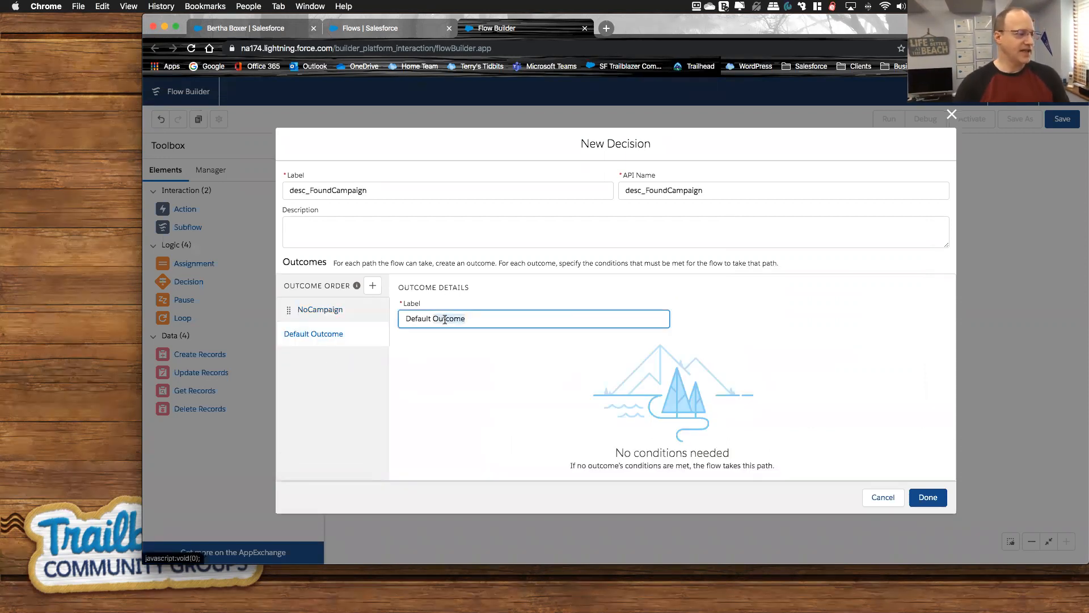
type("FoundC")
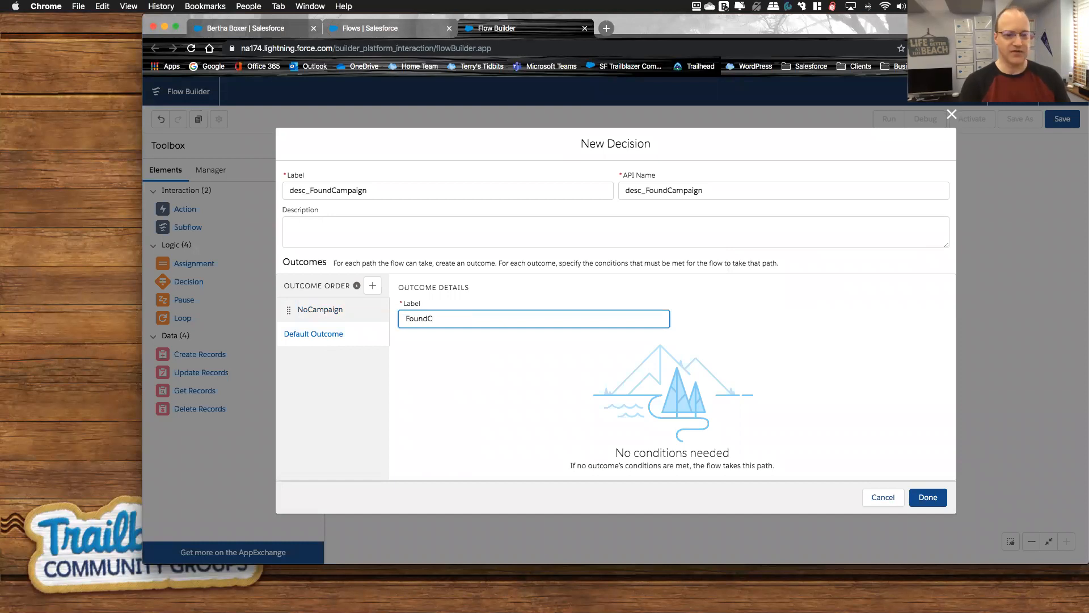
type("ampaign")
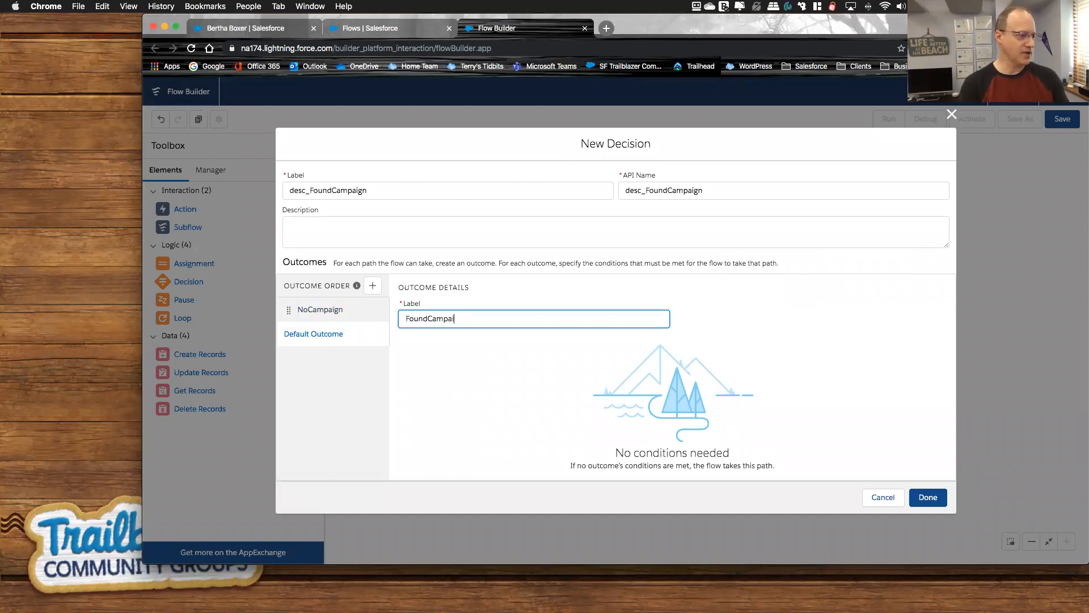
left_click(925, 497)
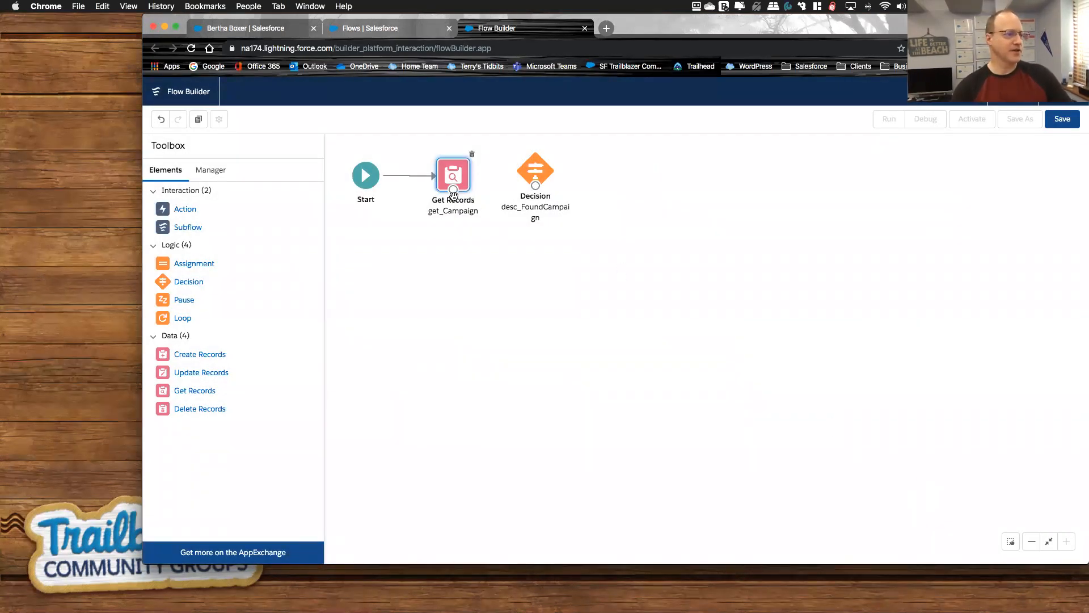
left_click_drag(453, 190, 545, 176)
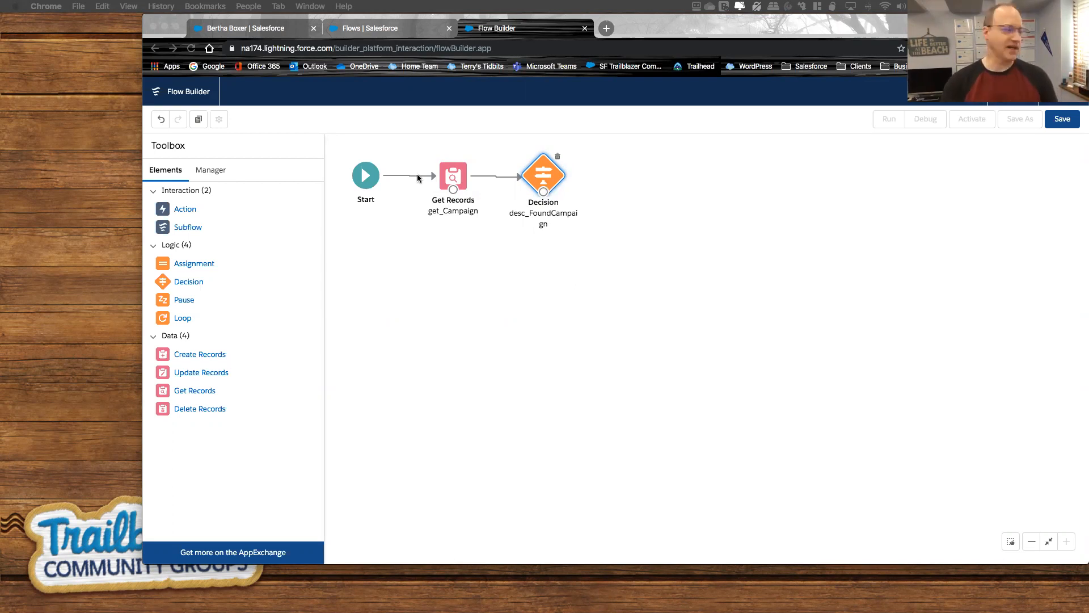
Add a Create Records element beside the desc_FoundCampaign decision, with the label and API name create_CampaignMember.
left_click(166, 358)
left_click_drag(197, 363, 624, 163)
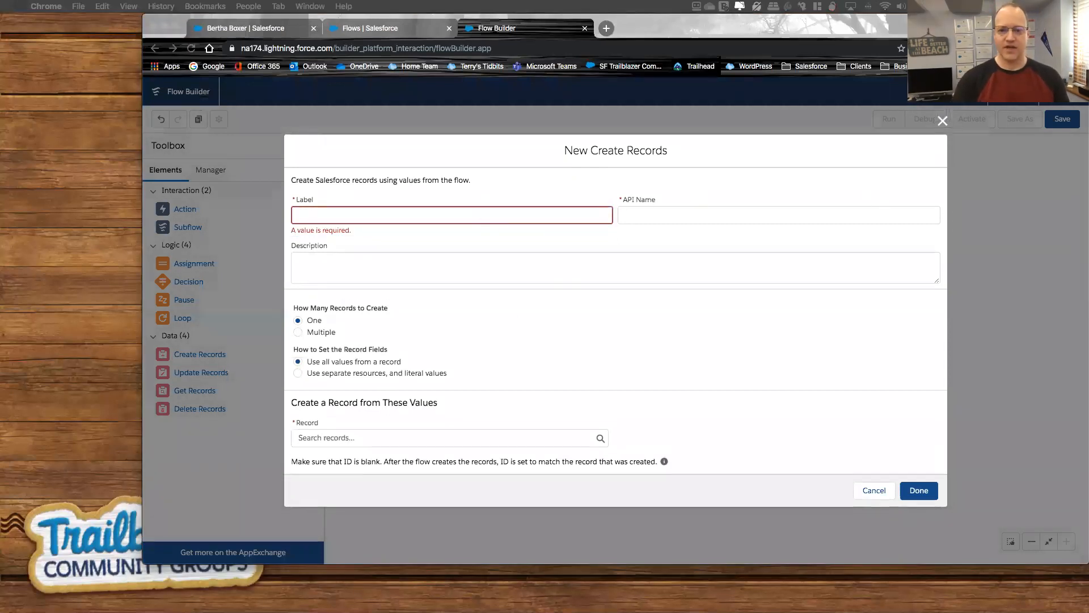
left_click(454, 213)
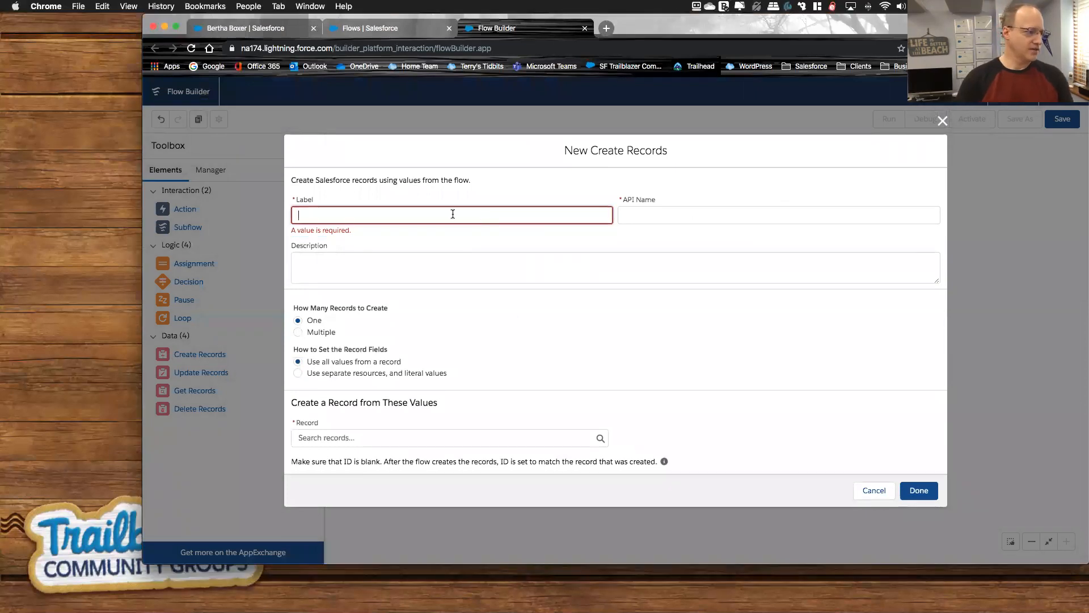
type("create_")
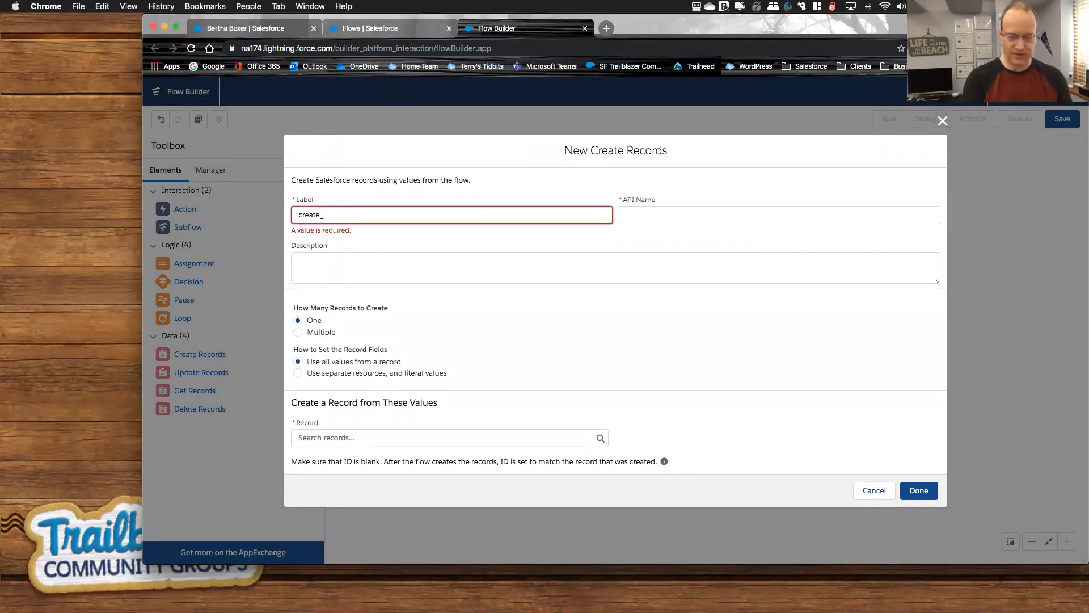
type("Campaign")
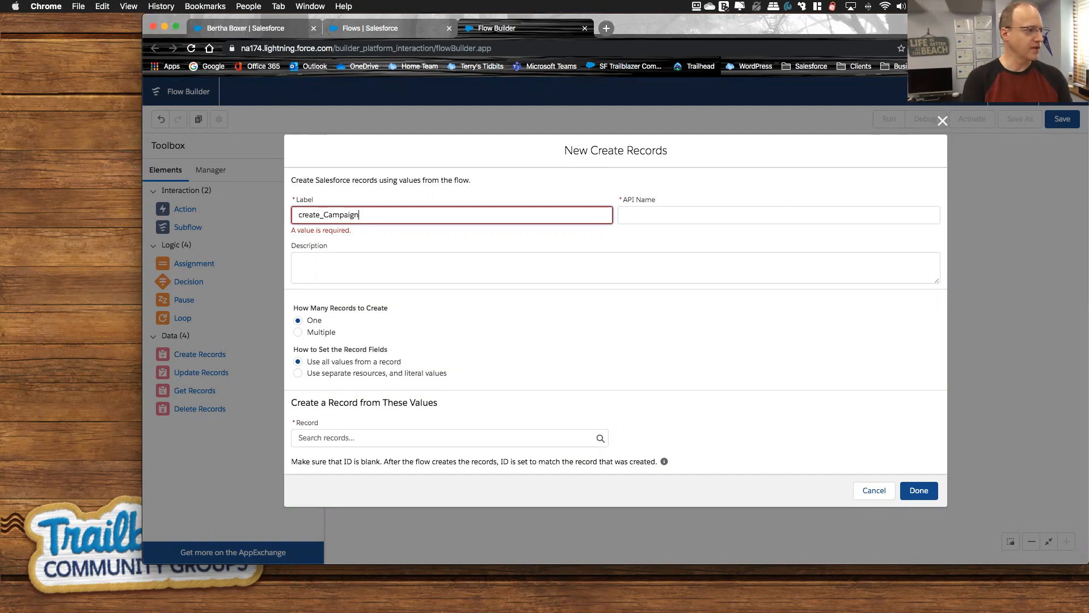
type("Member")
key("Tab")
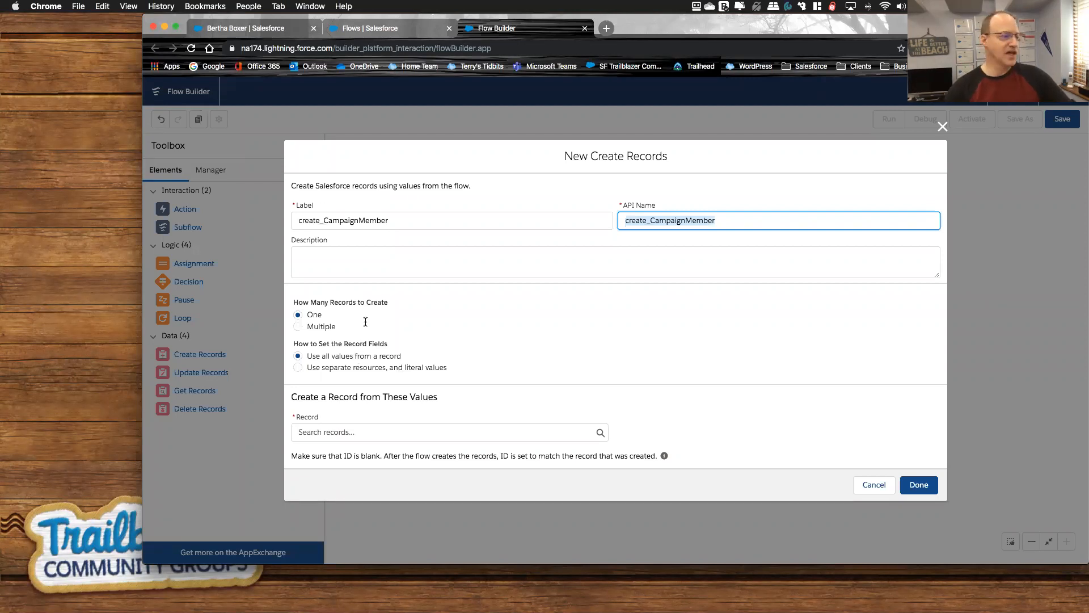
Set create_CampaignMember to use separate resources and literal values, and choose Campaign Member as its object.
left_click(326, 369)
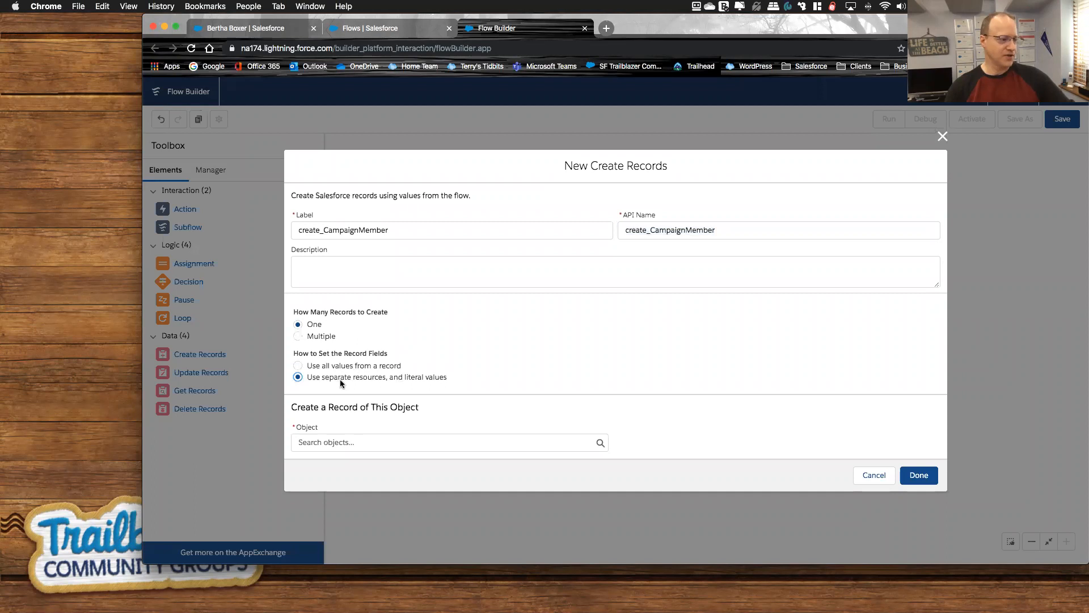
left_click(459, 442)
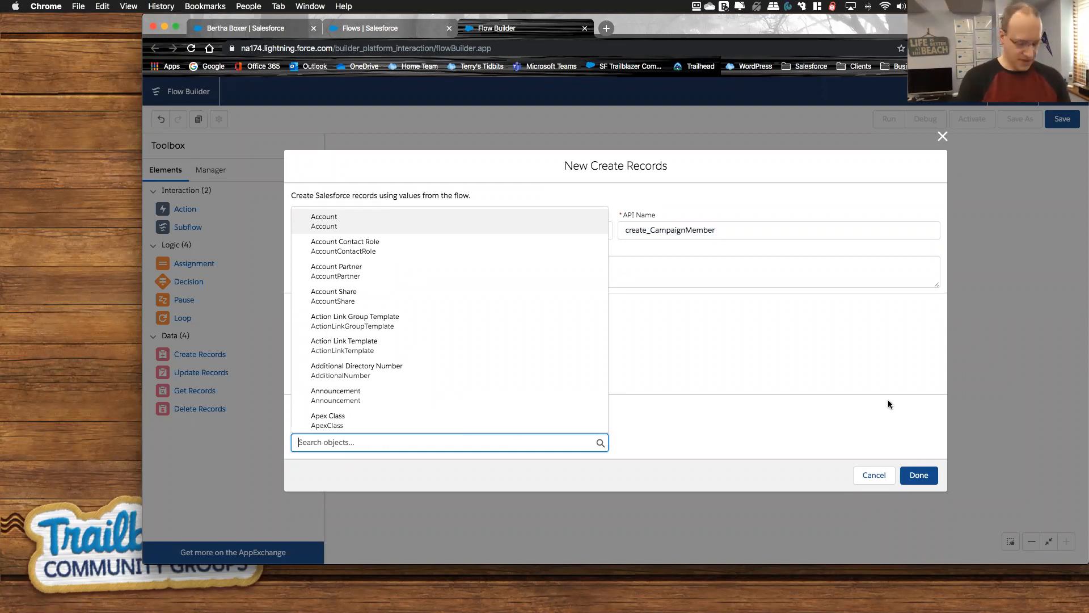
type("camp")
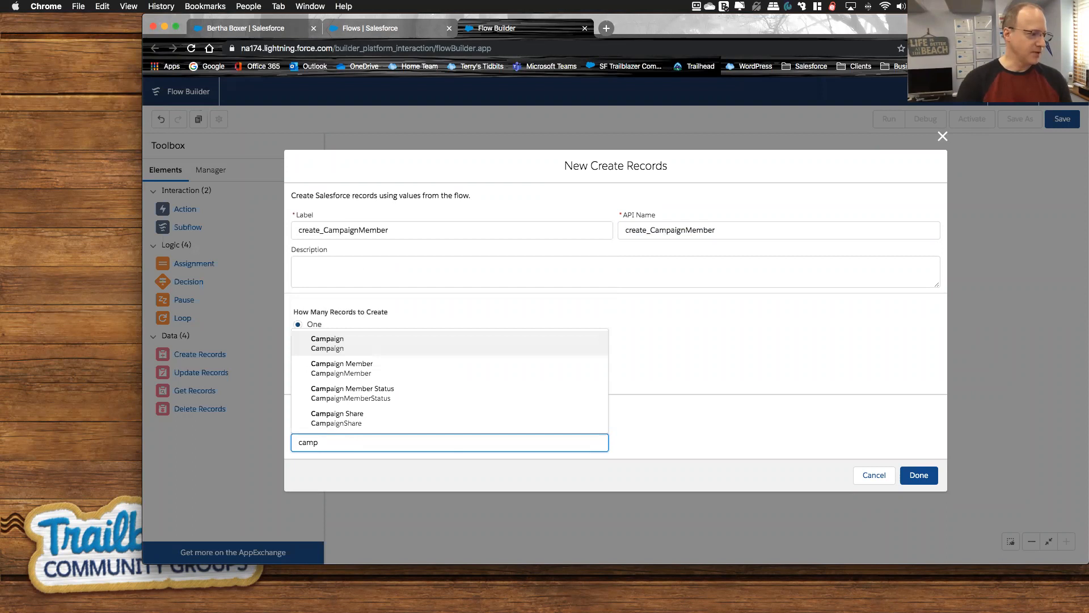
left_click(477, 372)
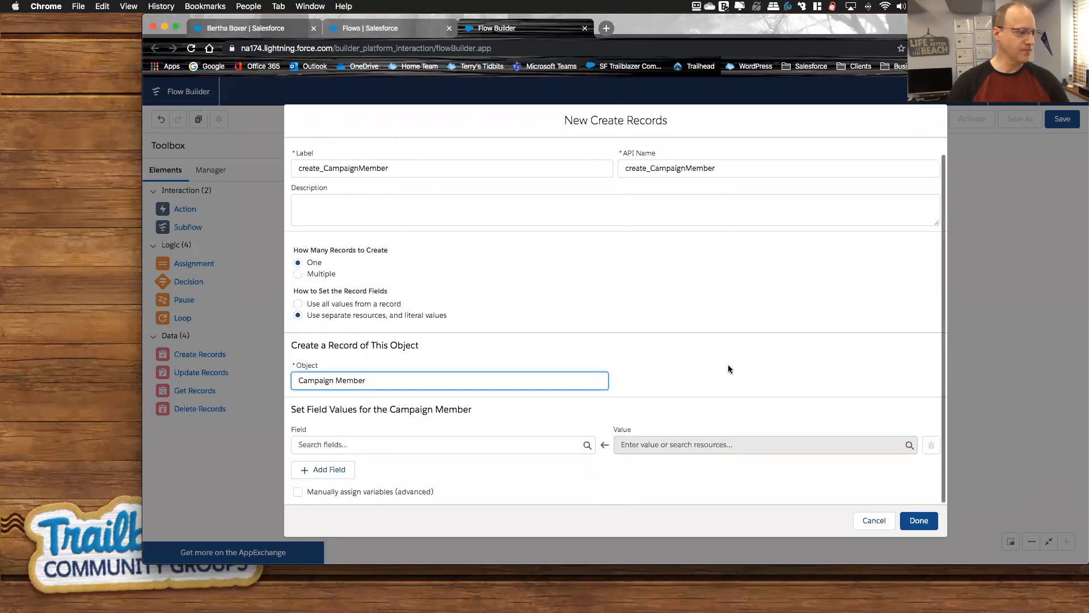
Set the new campaign member's CampaignId field to the found campaign's ID, {!get_Campaign.Id}.
left_click(352, 445)
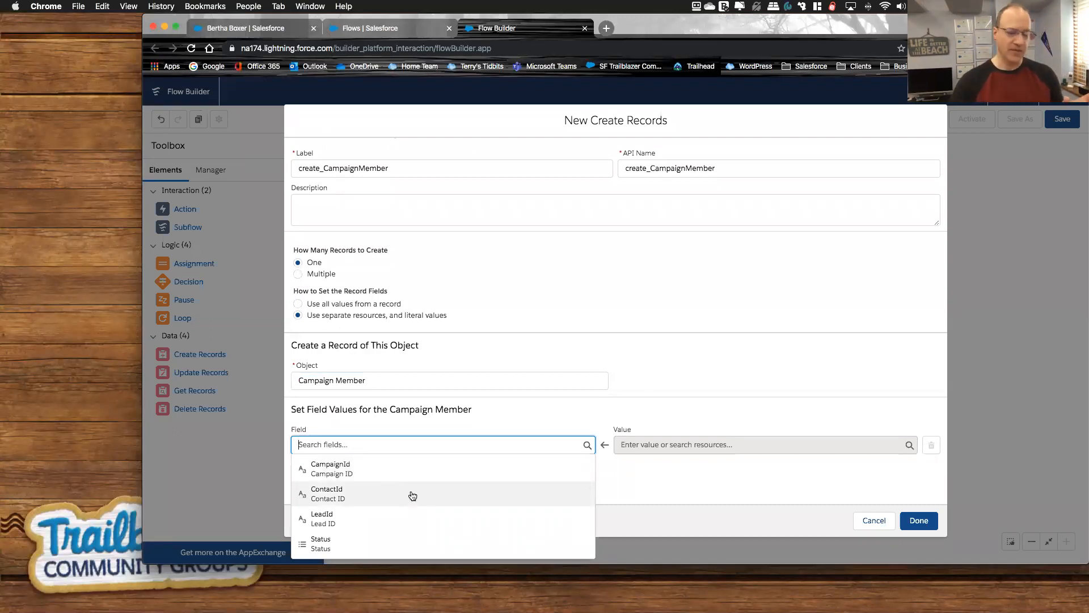
left_click(358, 471)
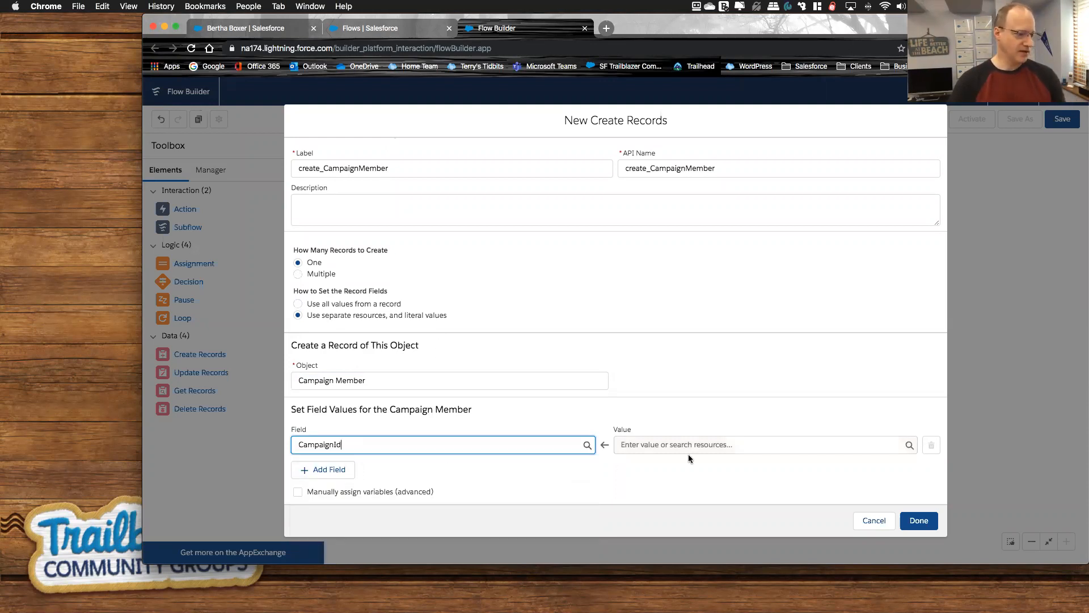
left_click(649, 447)
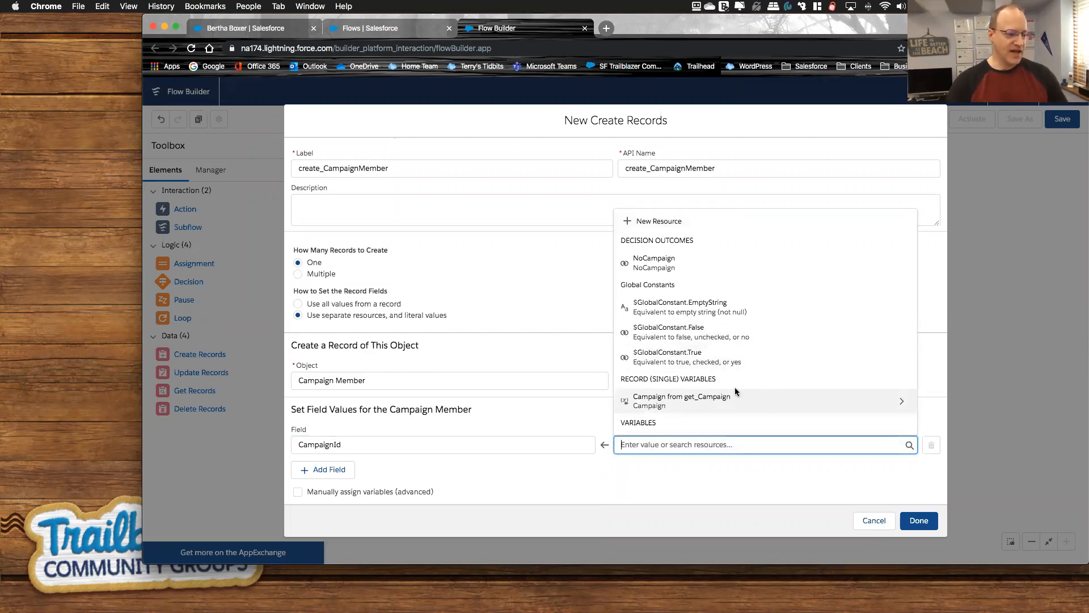
left_click(709, 404)
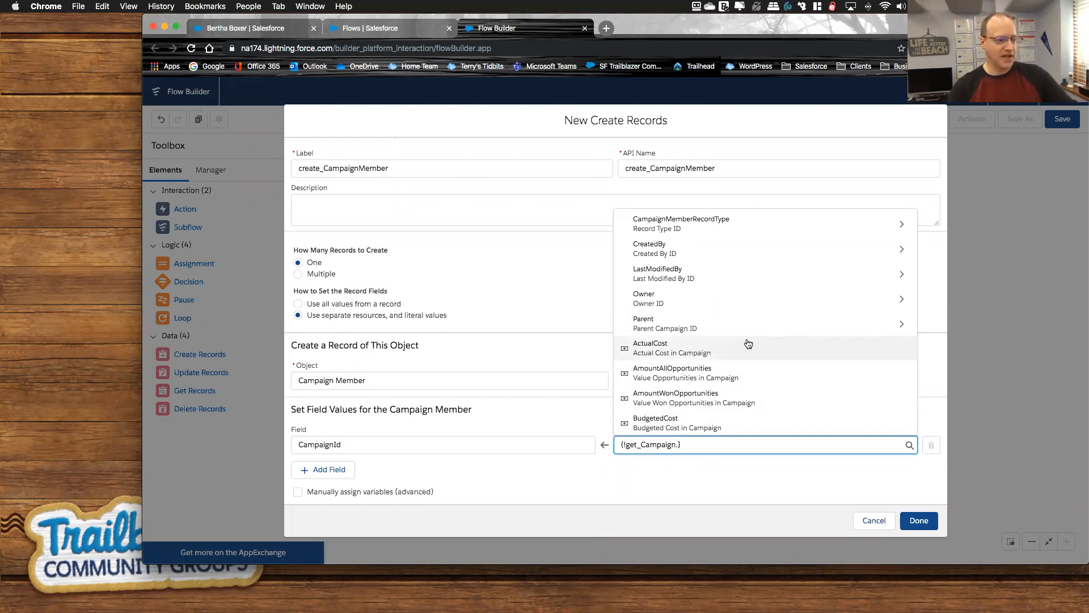
scroll(746, 352, "down", 1)
scroll(746, 354, "down", 3)
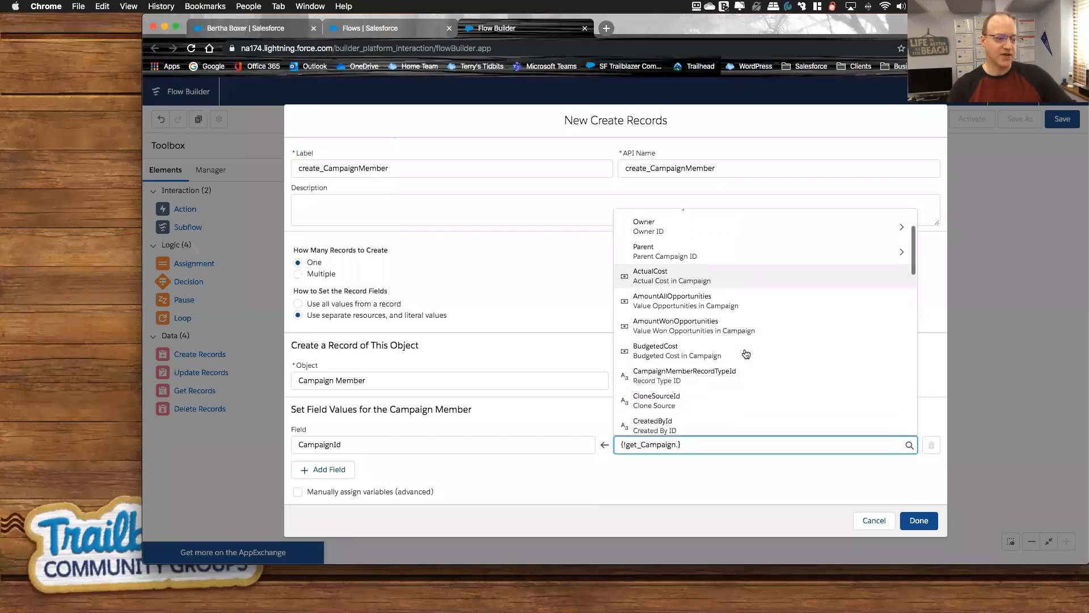
scroll(747, 350, "down", 3)
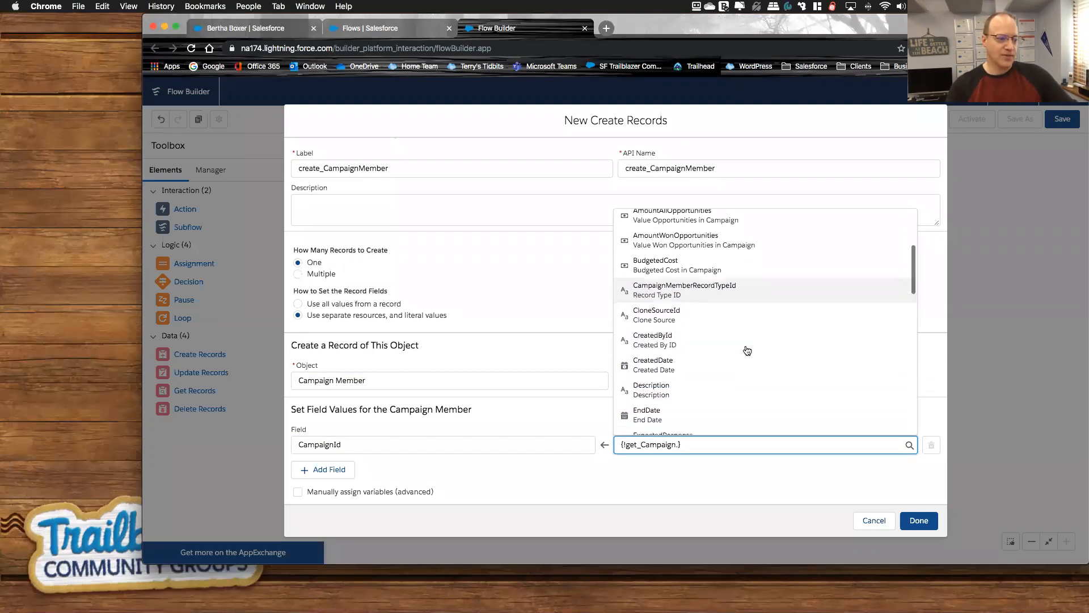
scroll(747, 350, "down", 1)
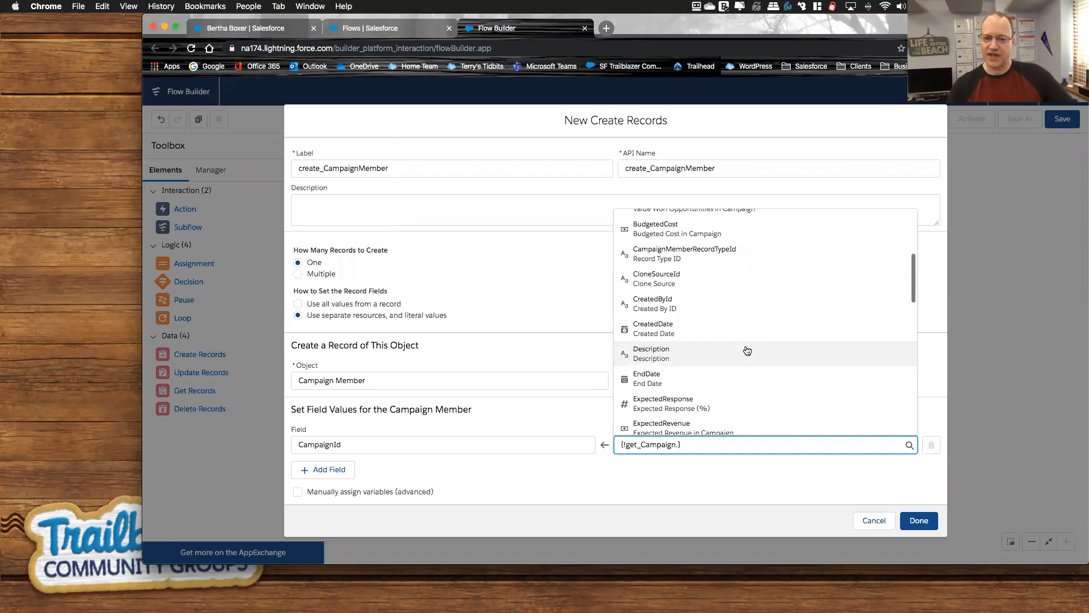
scroll(746, 350, "down", 3)
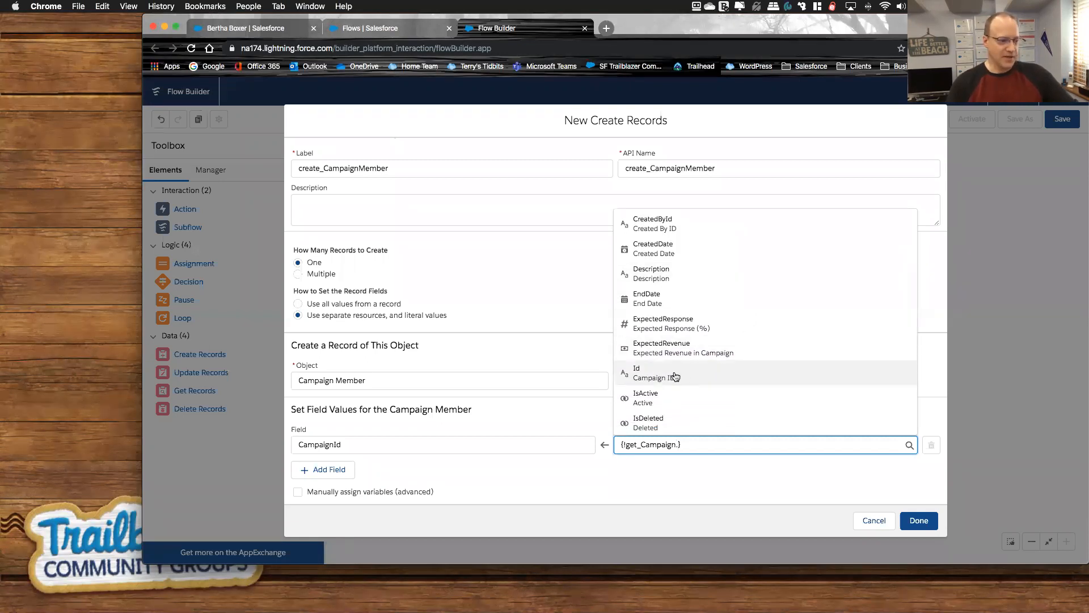
left_click(686, 377)
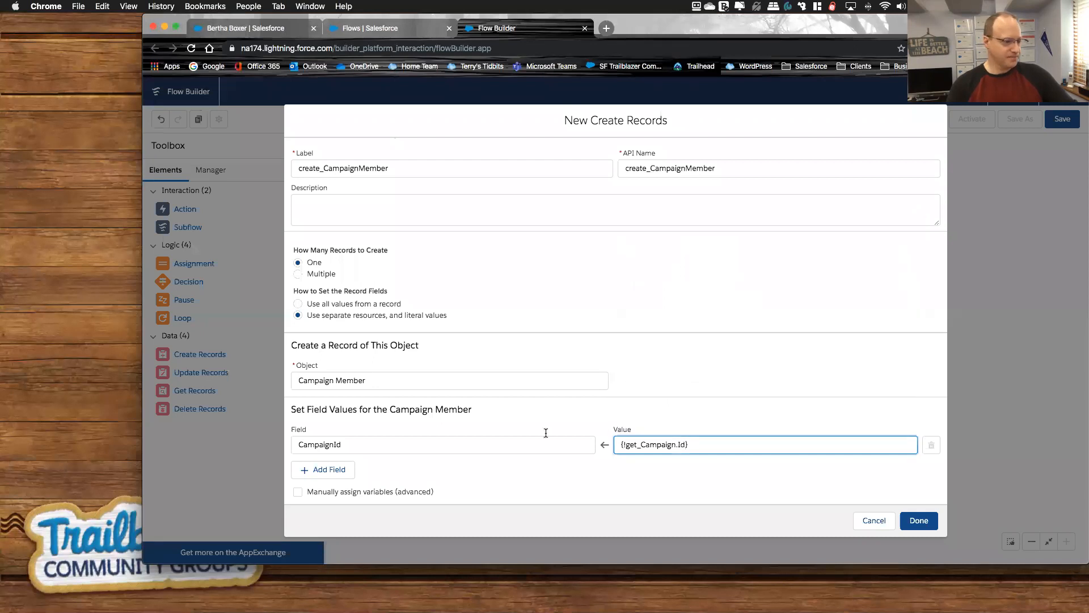
Add a second field assignment that sets the campaign member's LeadId to {!var_LeadID}.
left_click(326, 477)
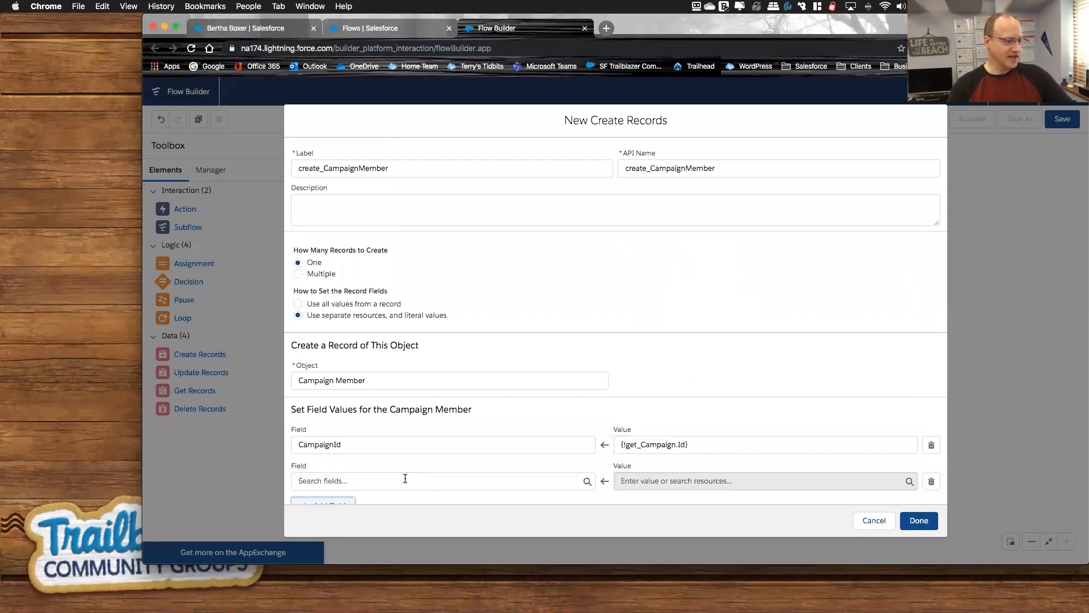
scroll(573, 433, "down", 1)
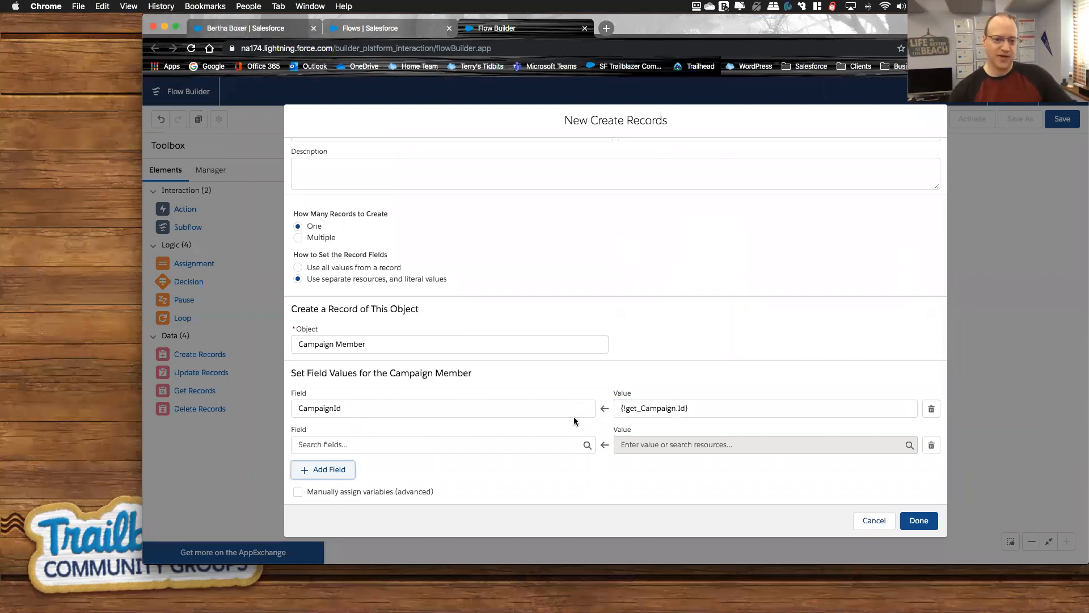
left_click(524, 445)
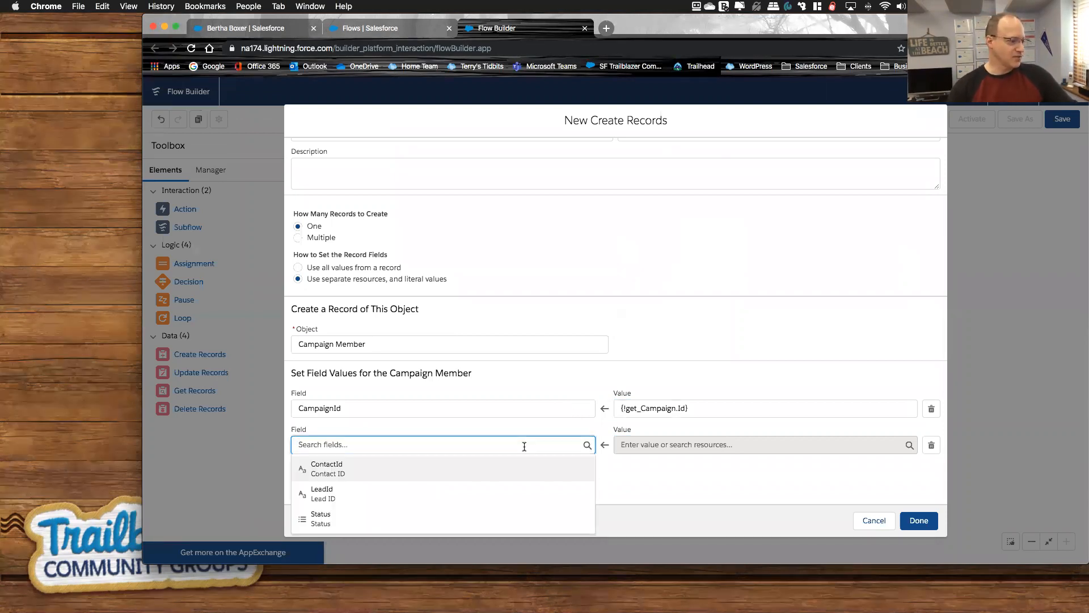
left_click(351, 496)
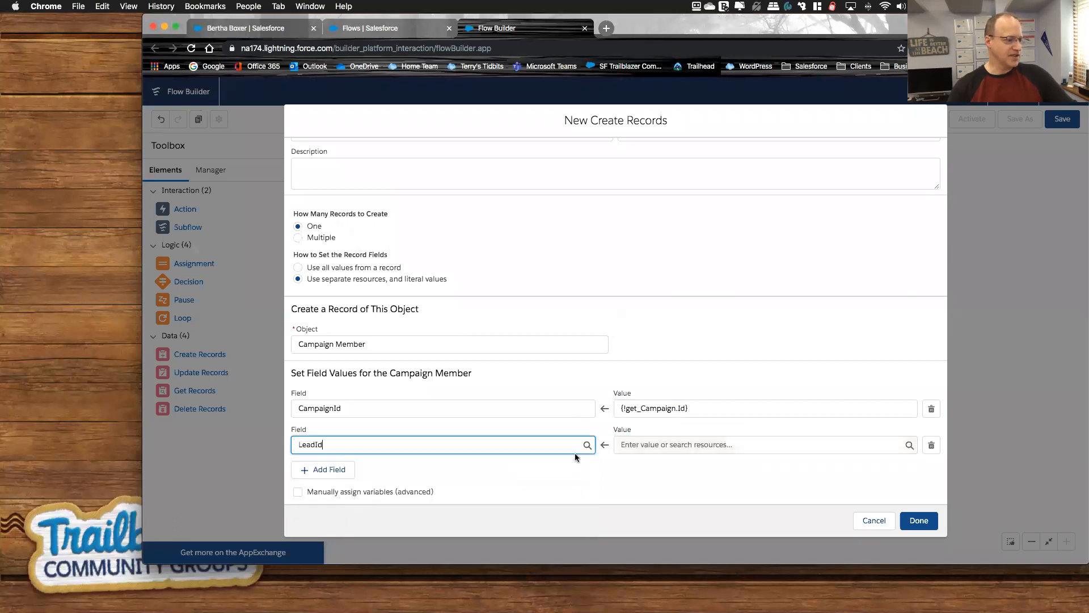
left_click(672, 445)
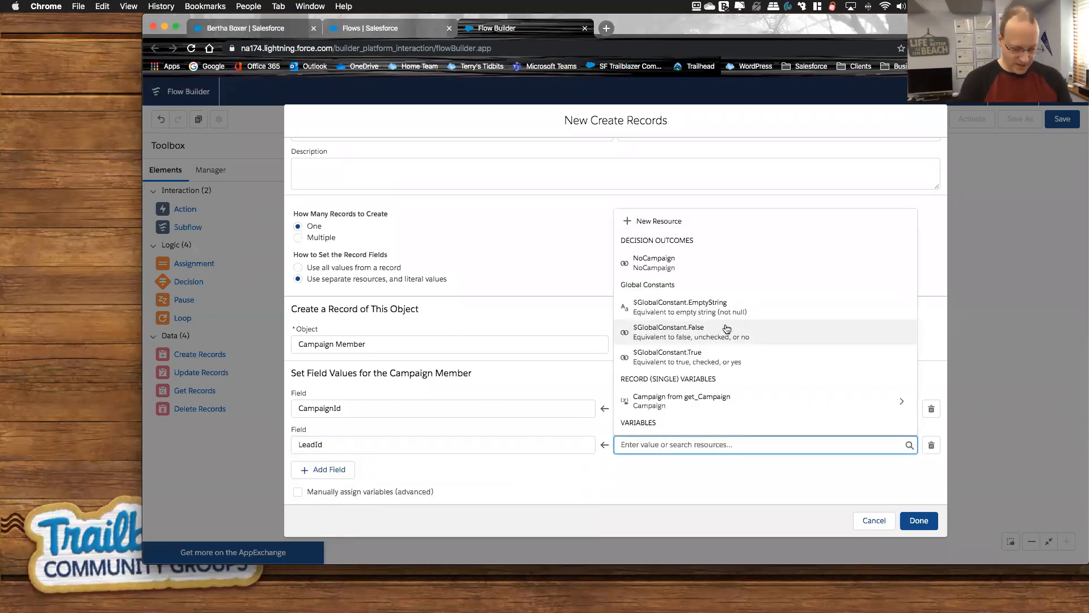
type("var")
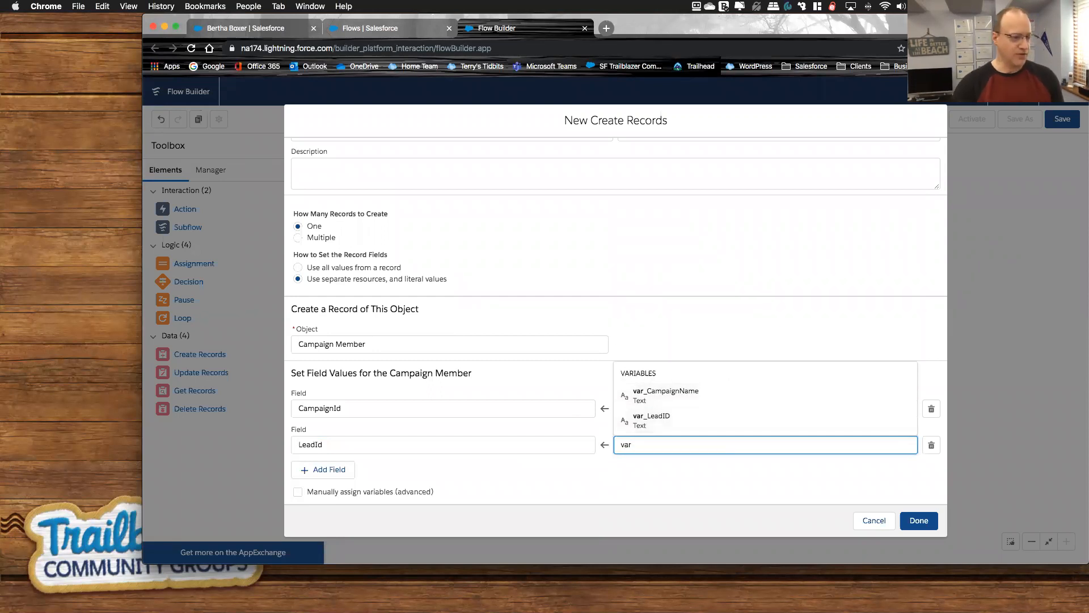
left_click(696, 420)
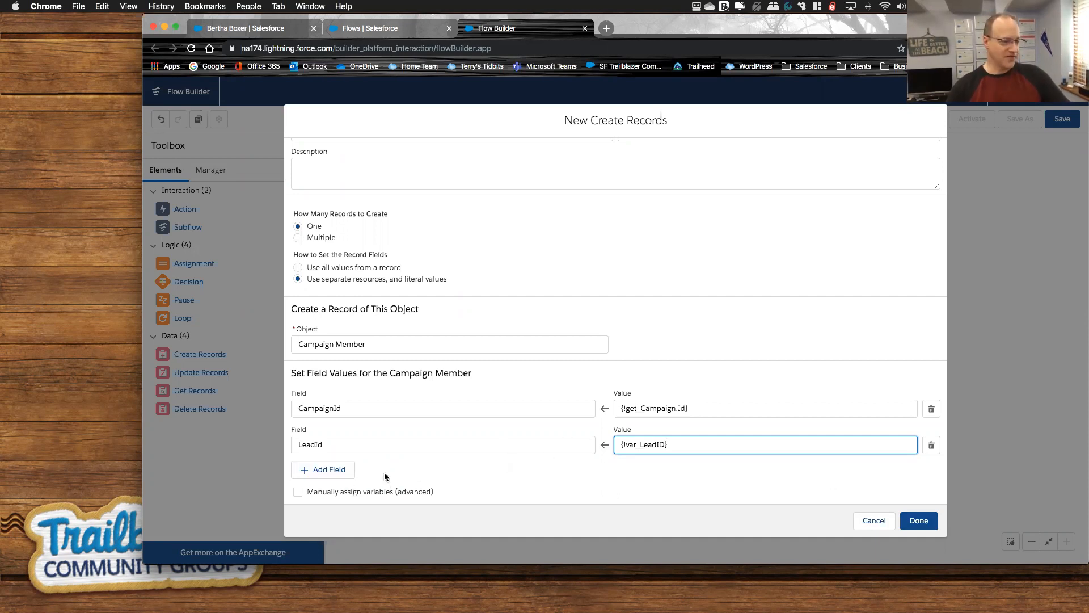
left_click(332, 475)
scroll(465, 471, "down", 1)
left_click(457, 446)
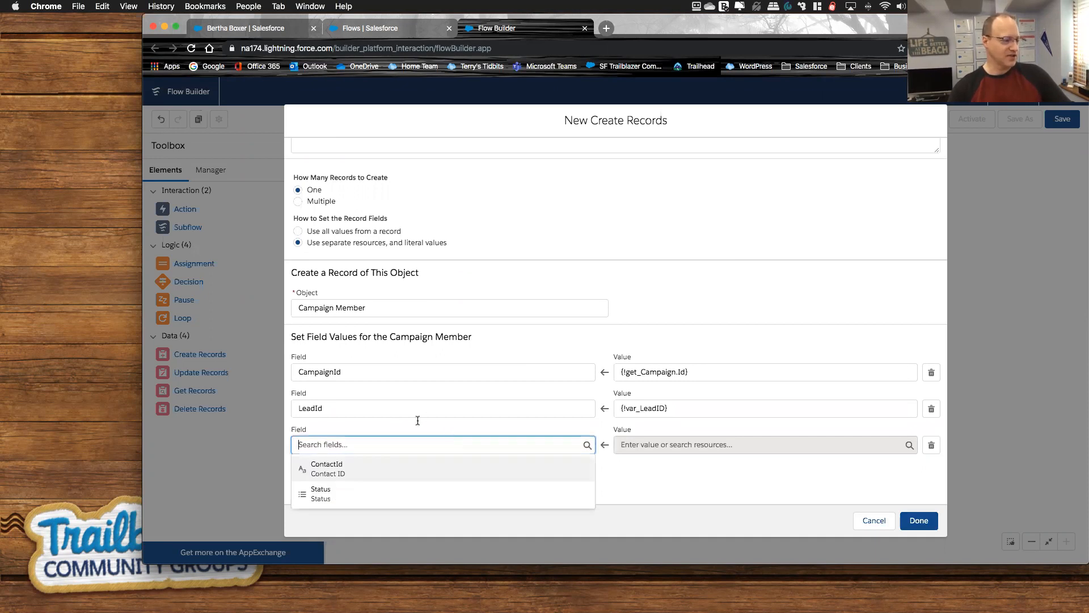
left_click(384, 495)
left_click(657, 446)
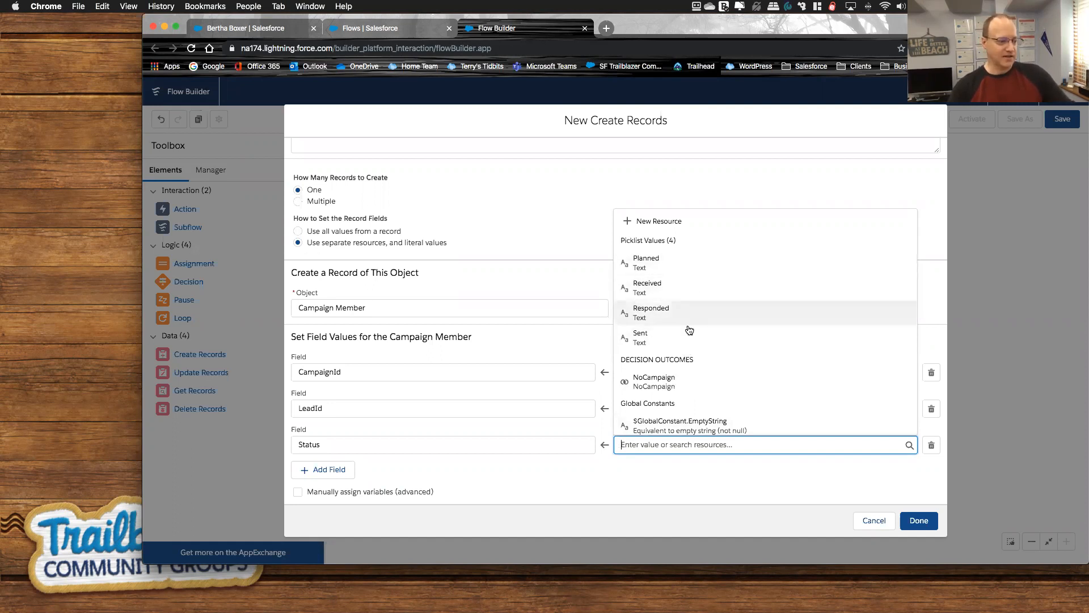
left_click(532, 482)
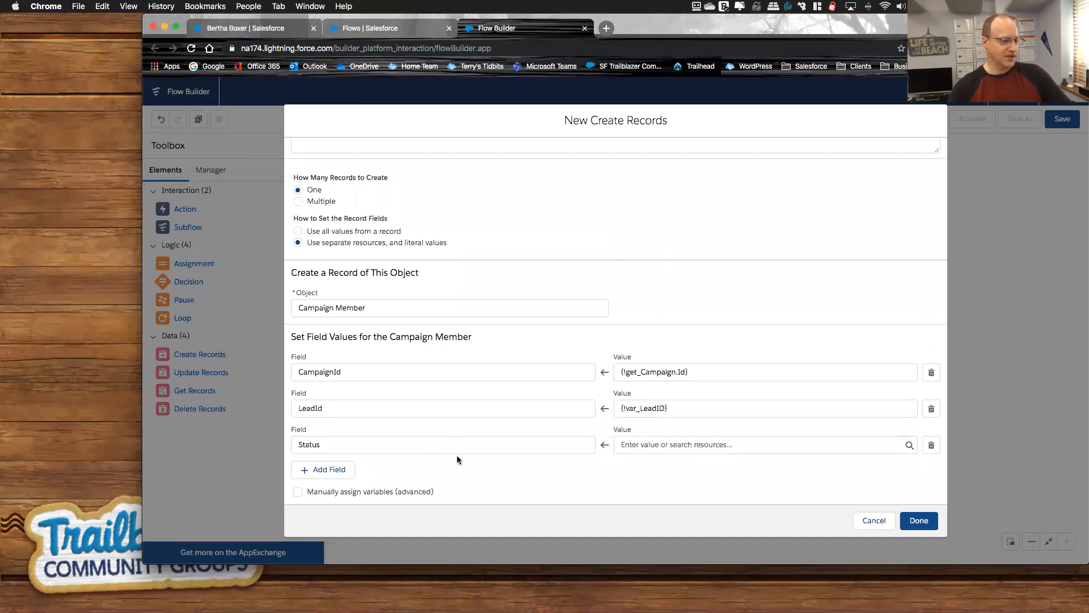
left_click(931, 446)
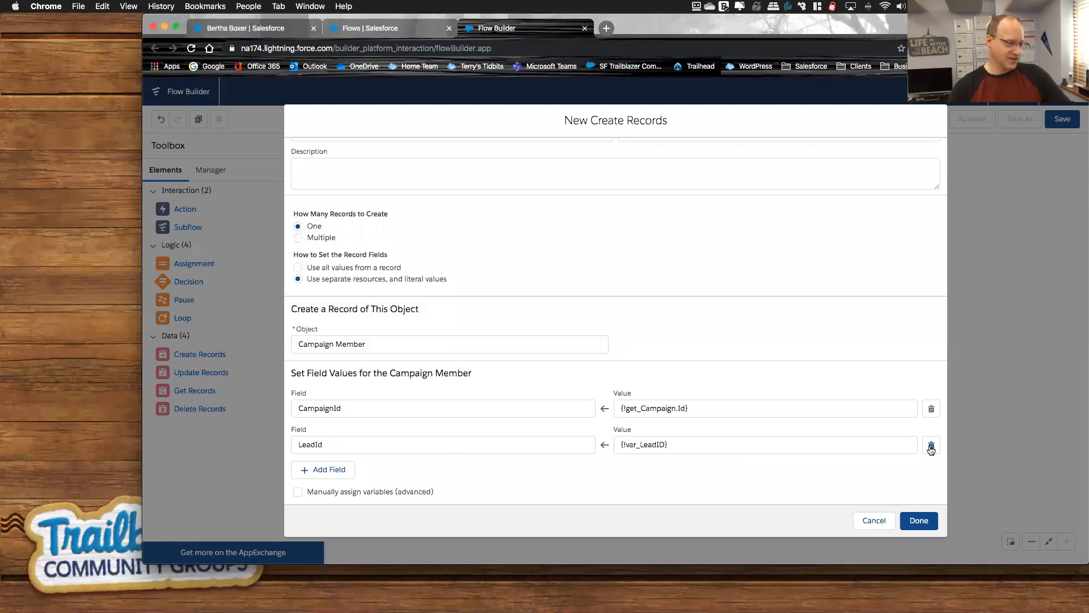
Connect desc_FoundCampaign to the finished create_CampaignMember element with the FoundCampaign outcome, and space the two elements farther apart.
left_click(920, 521)
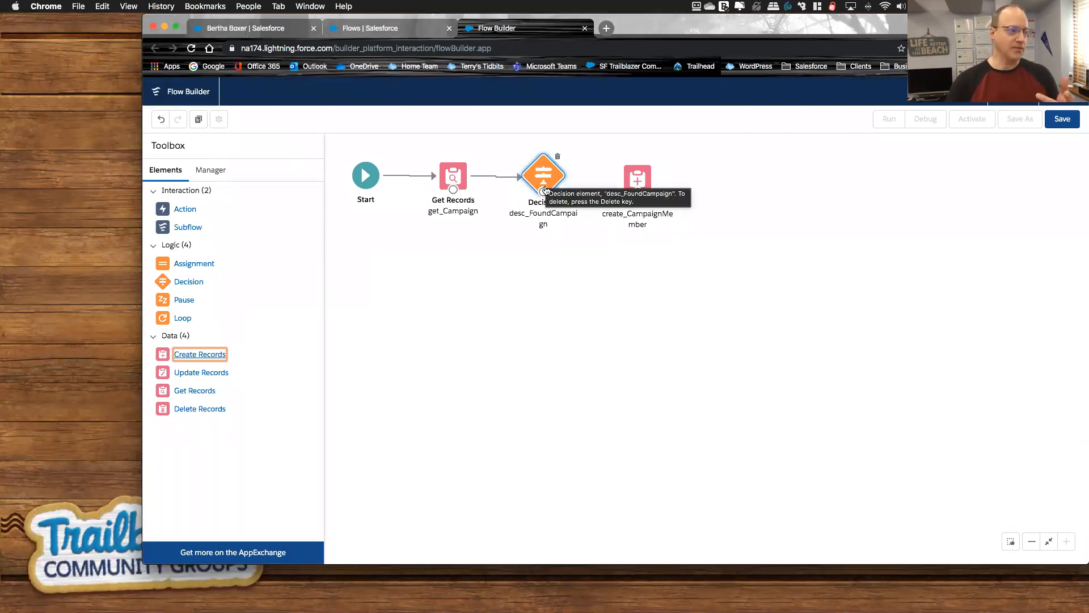
left_click_drag(542, 199, 637, 180)
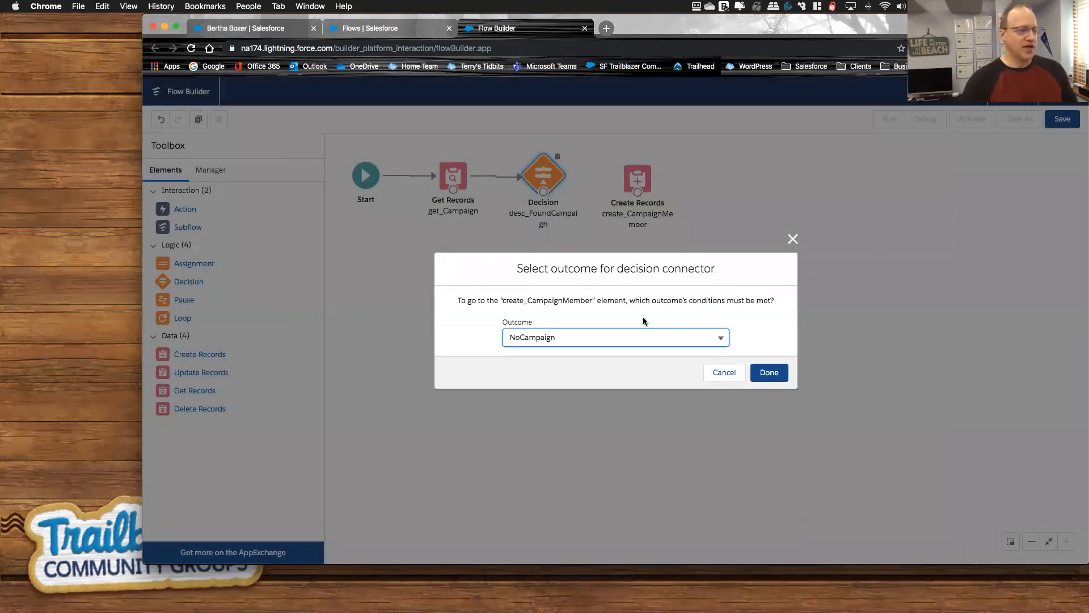
left_click(595, 337)
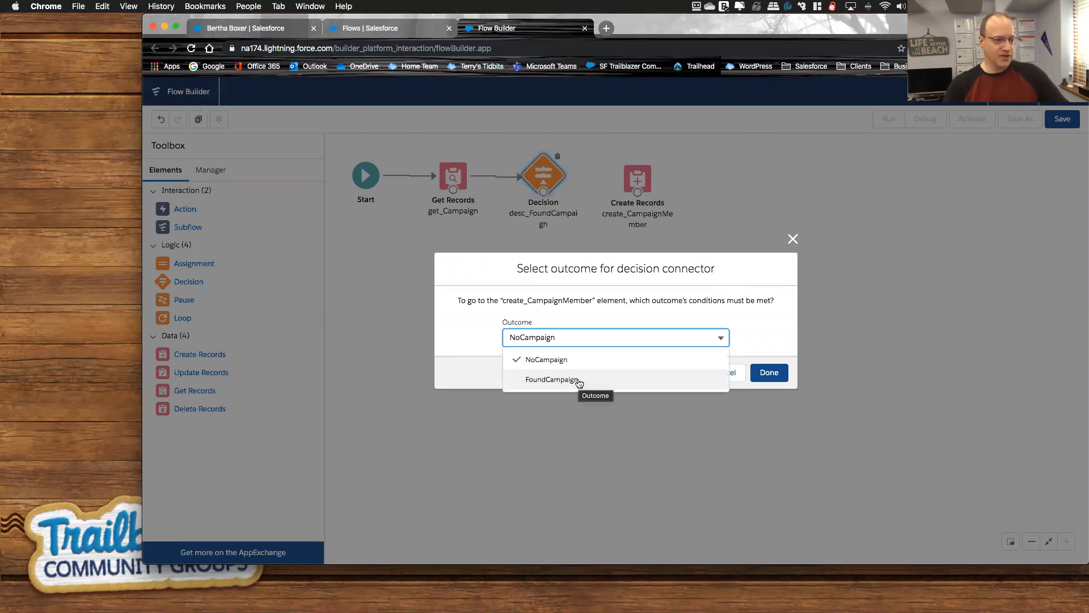
left_click(579, 382)
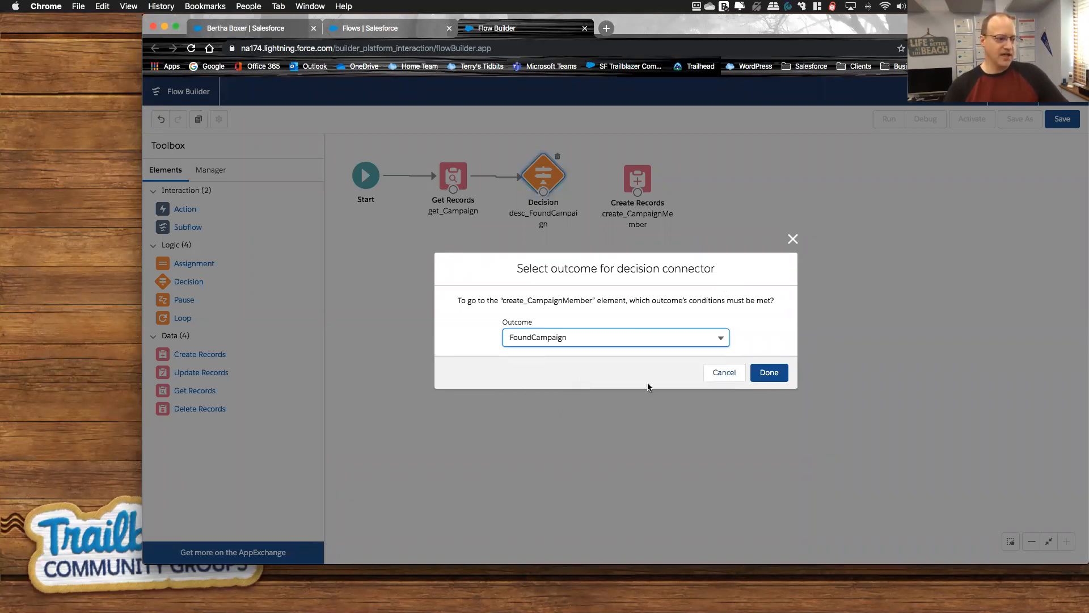
left_click(769, 372)
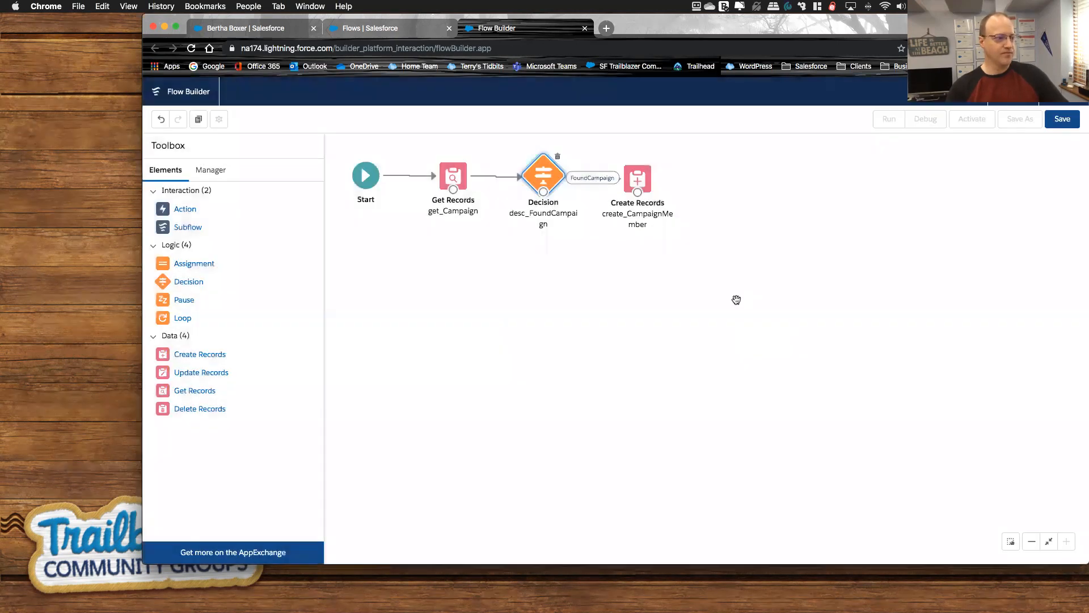
left_click_drag(651, 181, 704, 180)
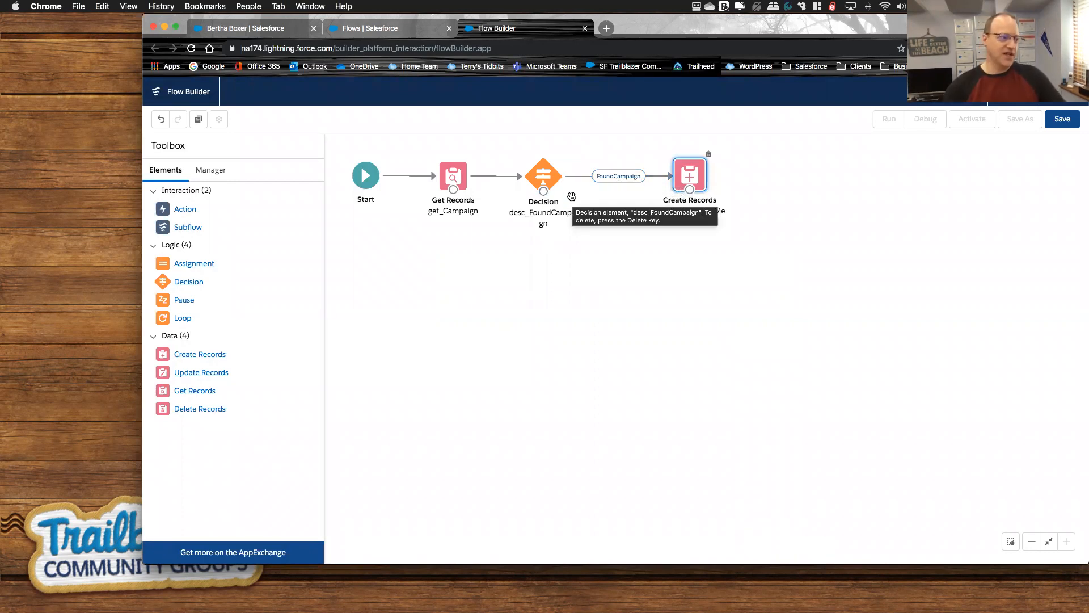
Move desc_FoundCampaign slightly closer to create_CampaignMember and add a Get Records element named get_Lead below create_CampaignMember.
left_click_drag(546, 206, 557, 272)
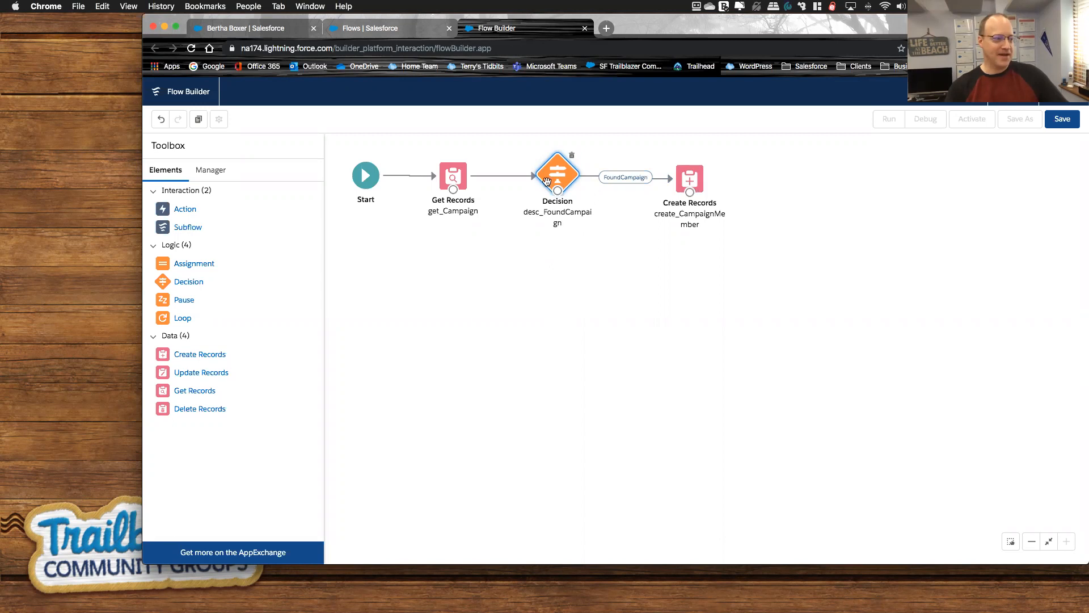
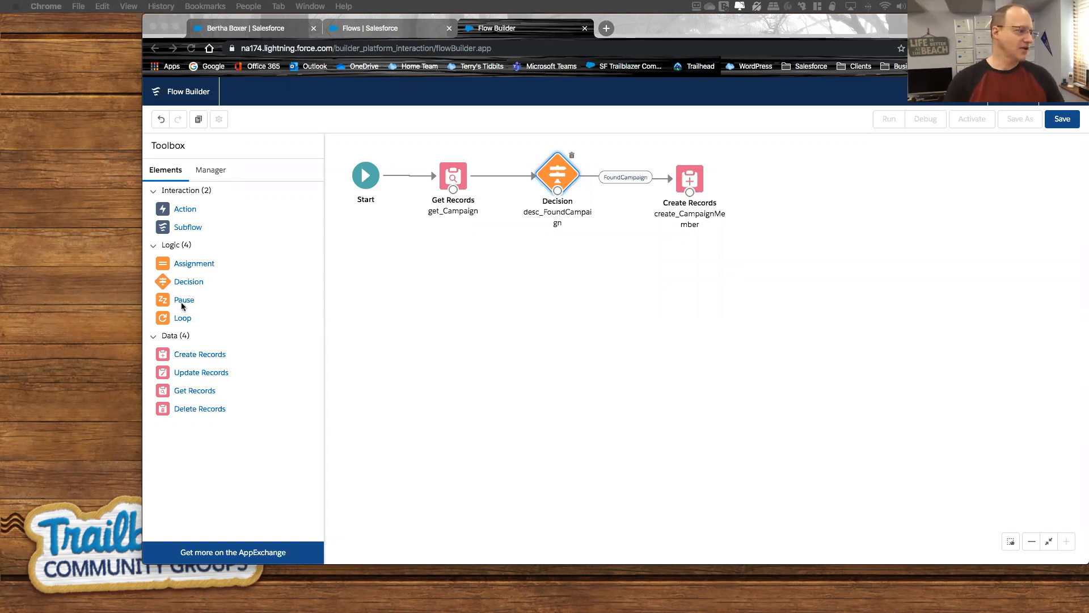
left_click_drag(177, 393, 679, 263)
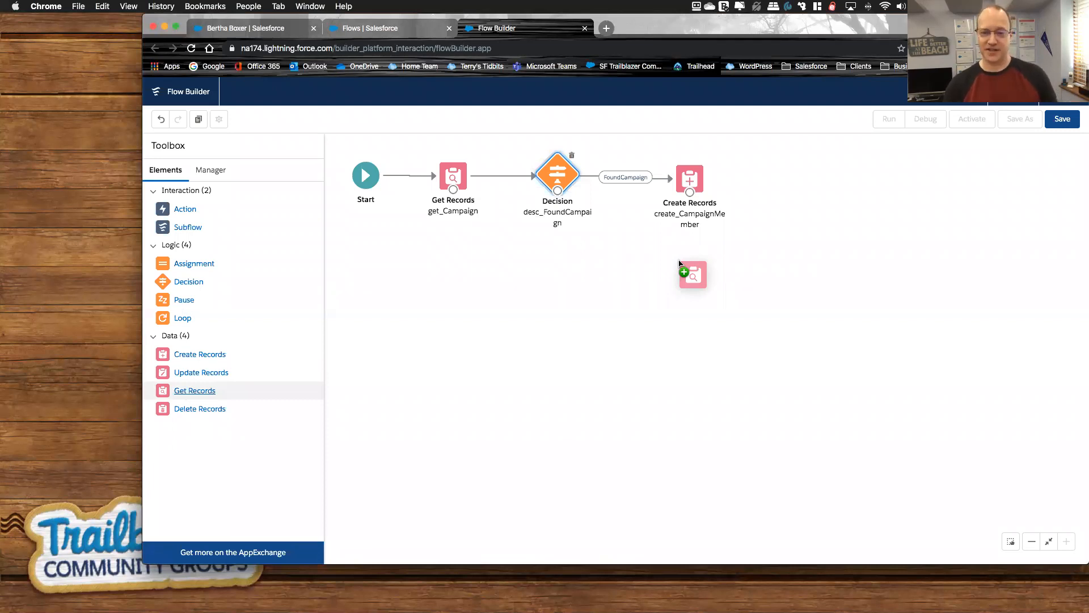
left_click_drag(679, 261, 679, 260)
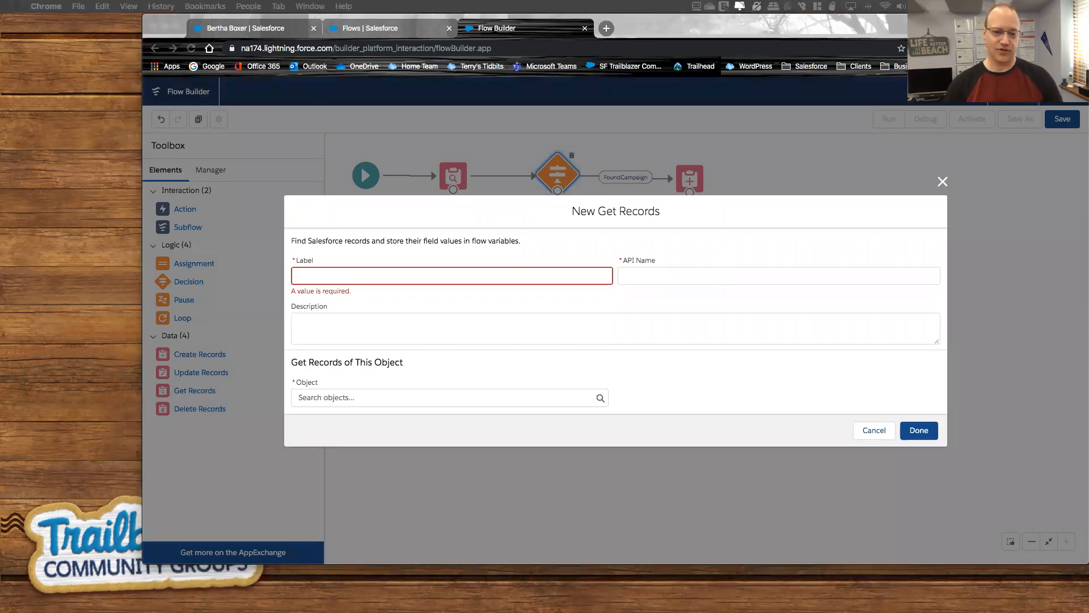
left_click(463, 276)
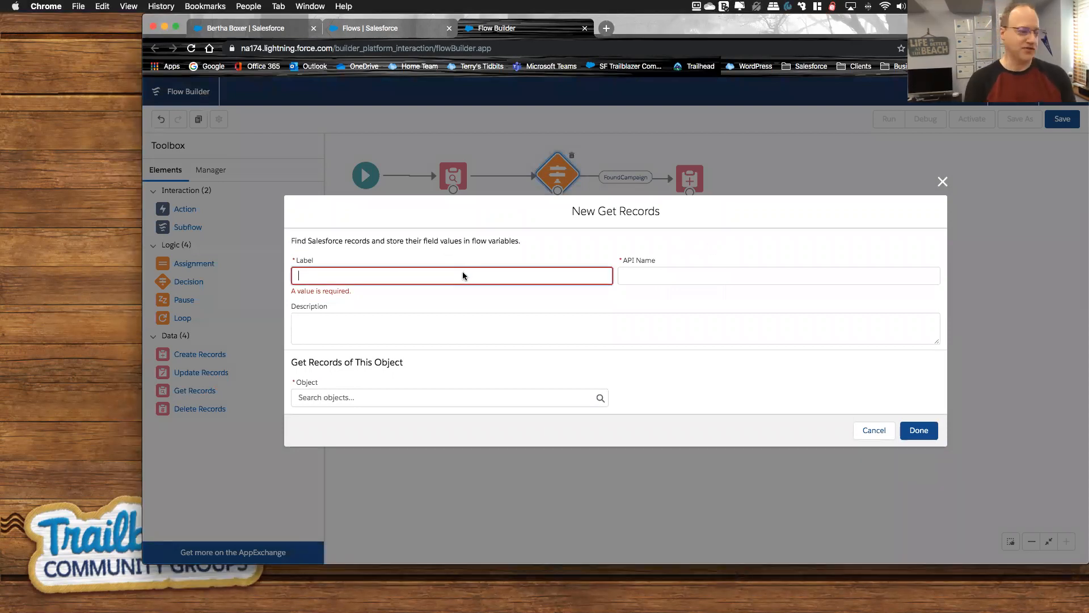
type("get_")
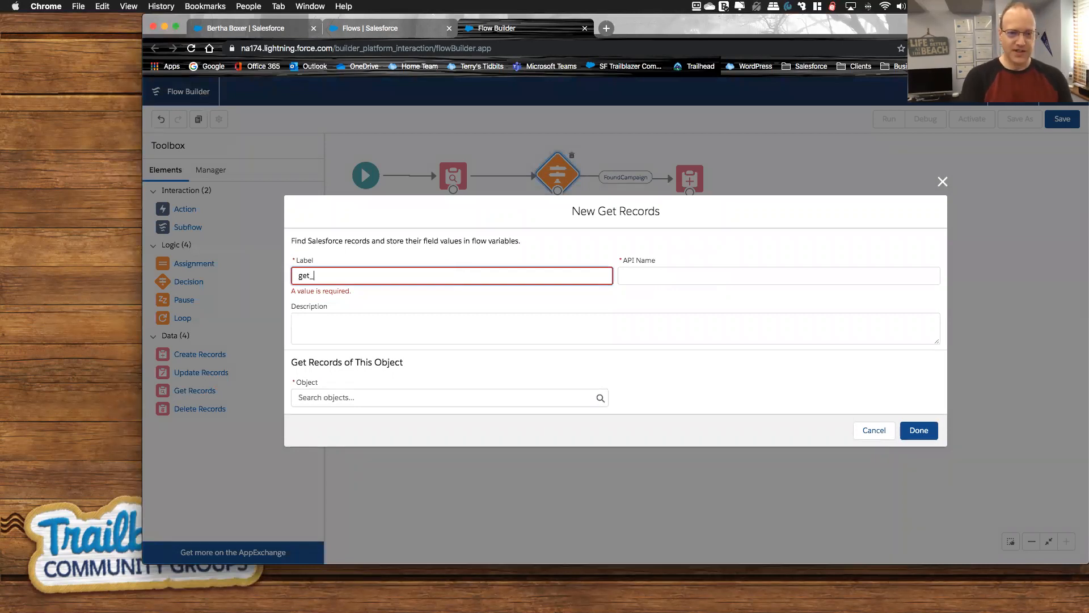
type("Lead")
key("Tab")
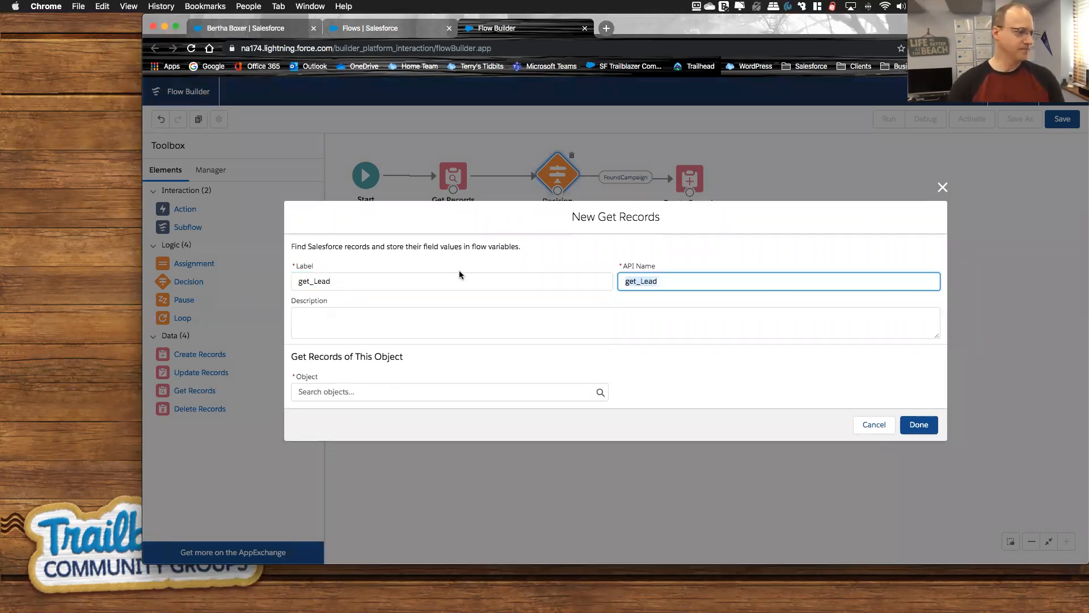
Choose Lead as the object for get_Lead and filter for the record whose Id equals {!var_LeadID}.
left_click(510, 389)
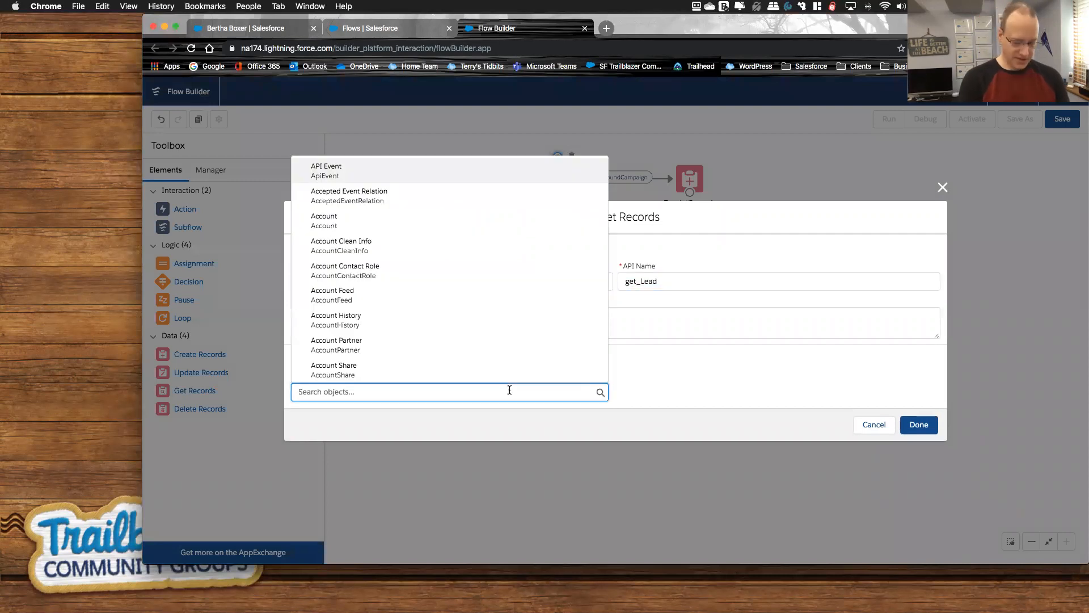
type("lead")
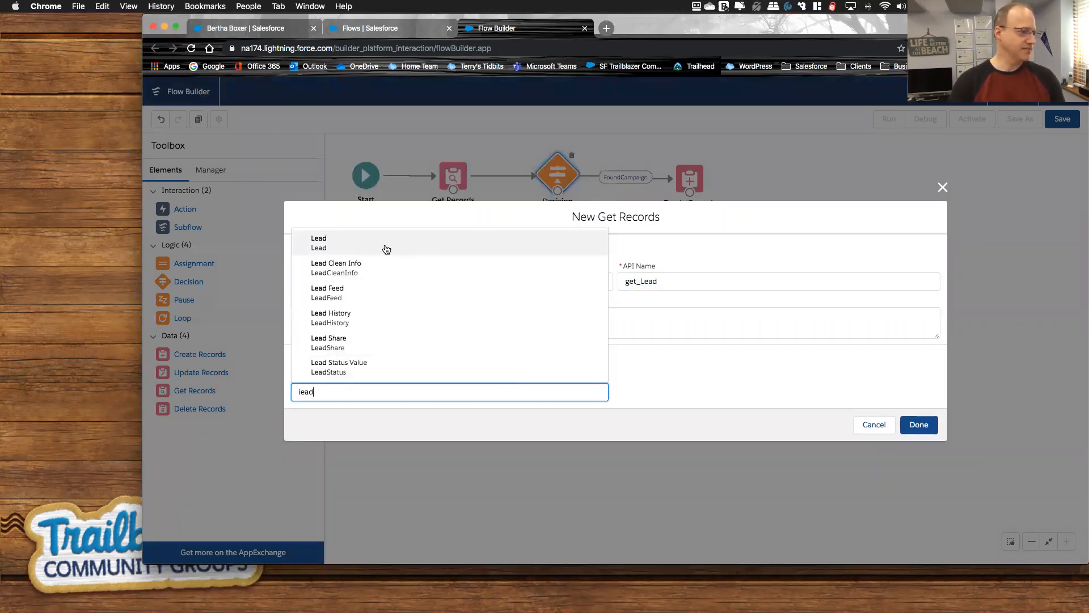
left_click(384, 245)
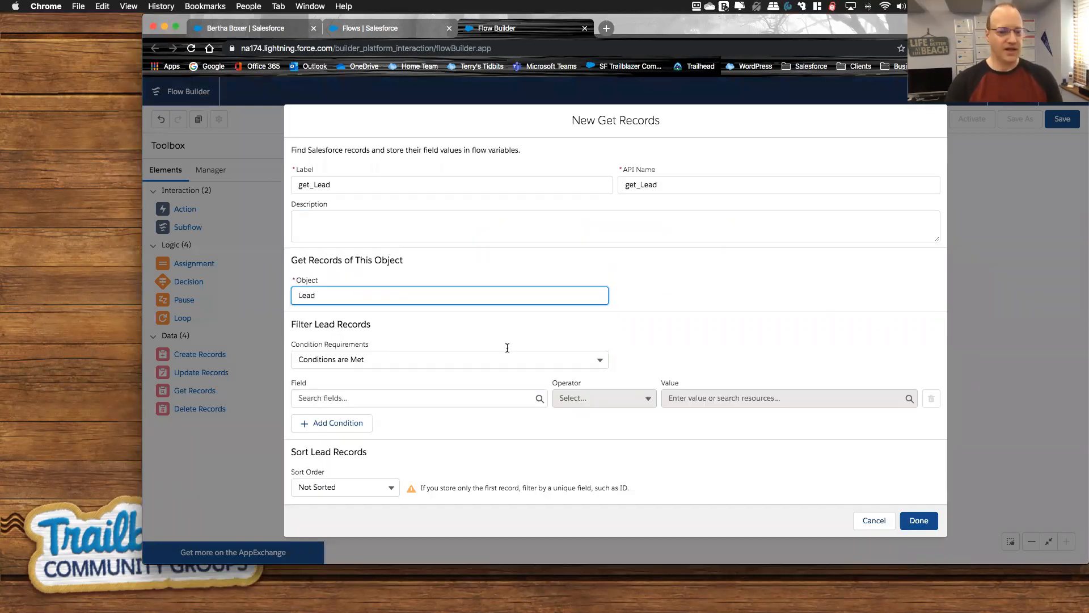
left_click(385, 398)
type("id")
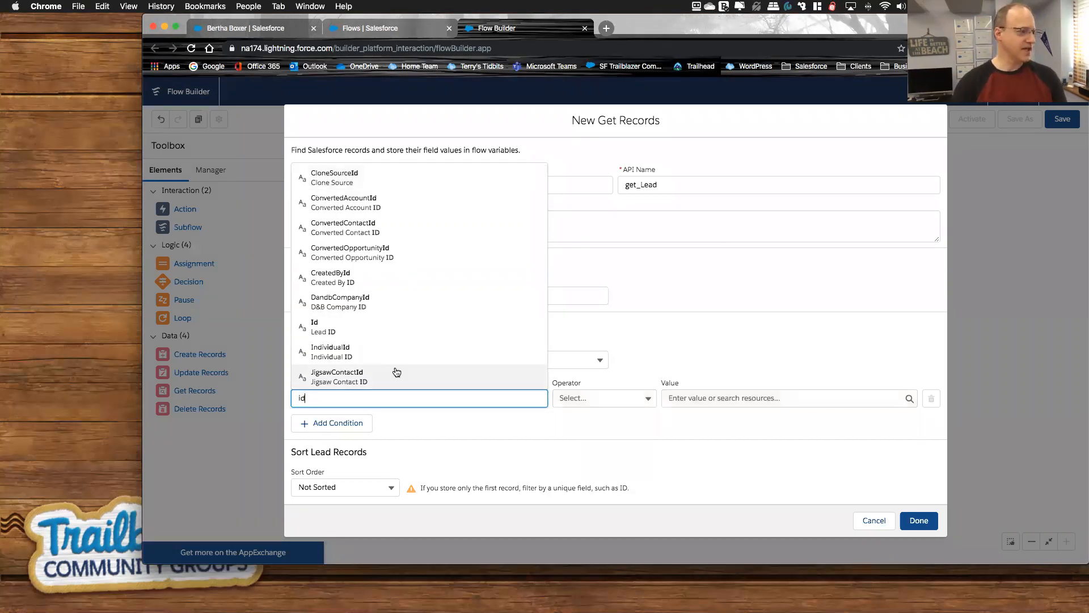
left_click(343, 324)
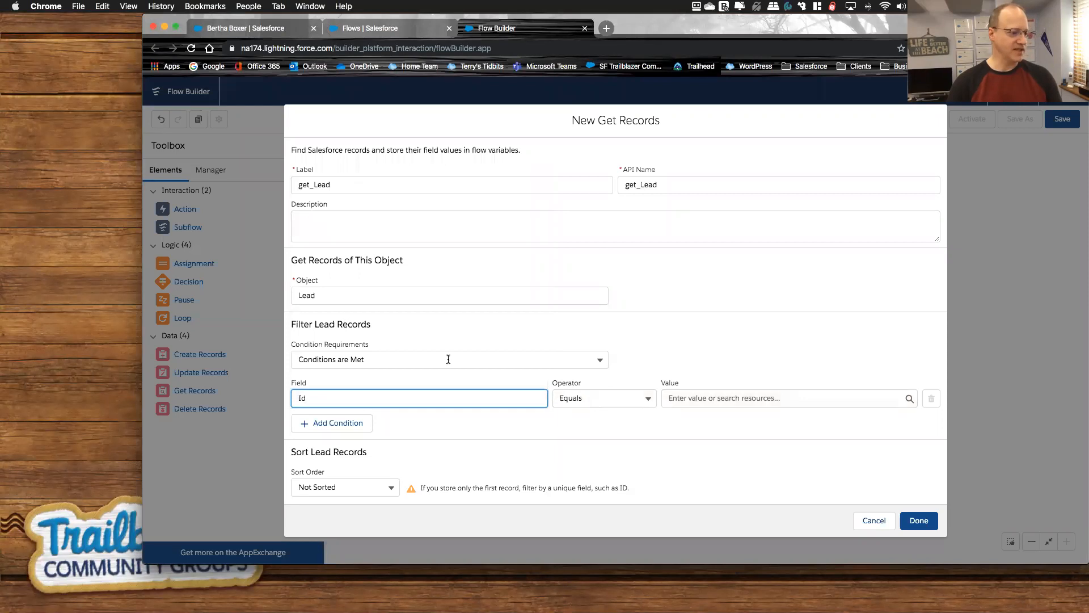
left_click(699, 401)
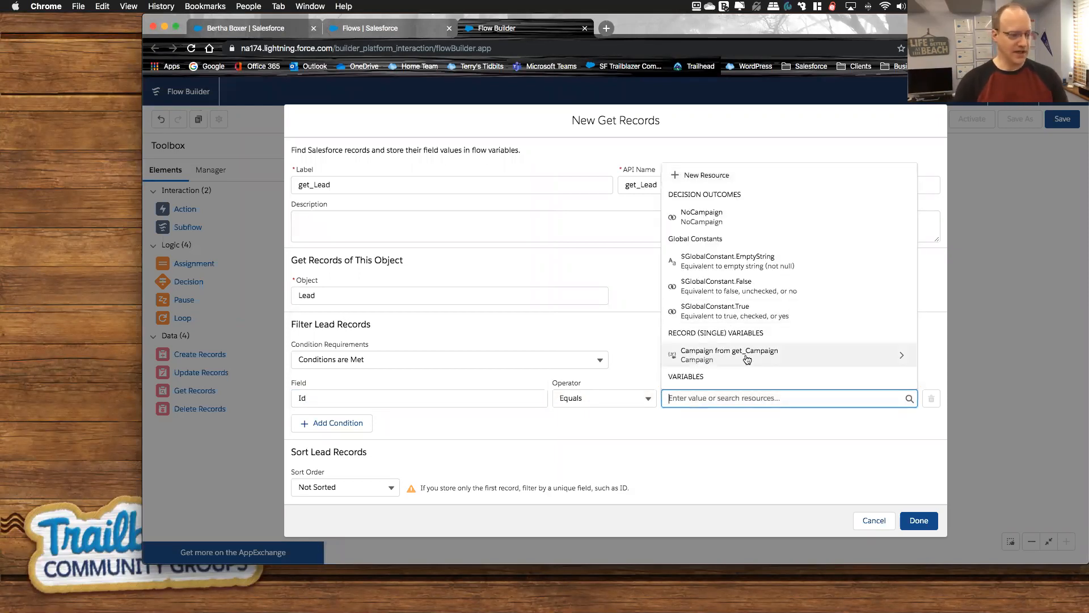
type("var")
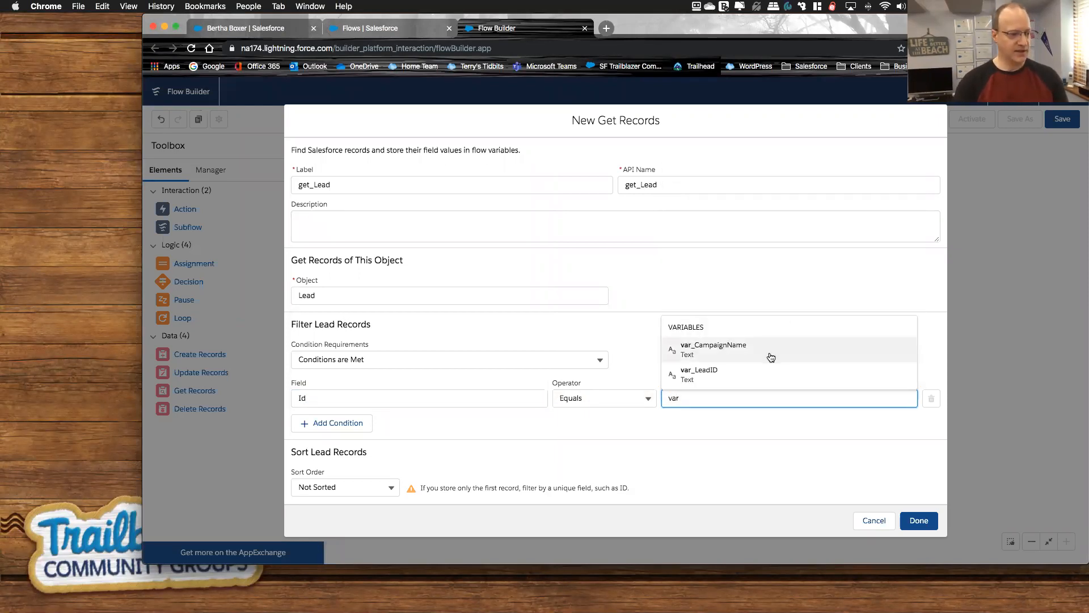
left_click(720, 381)
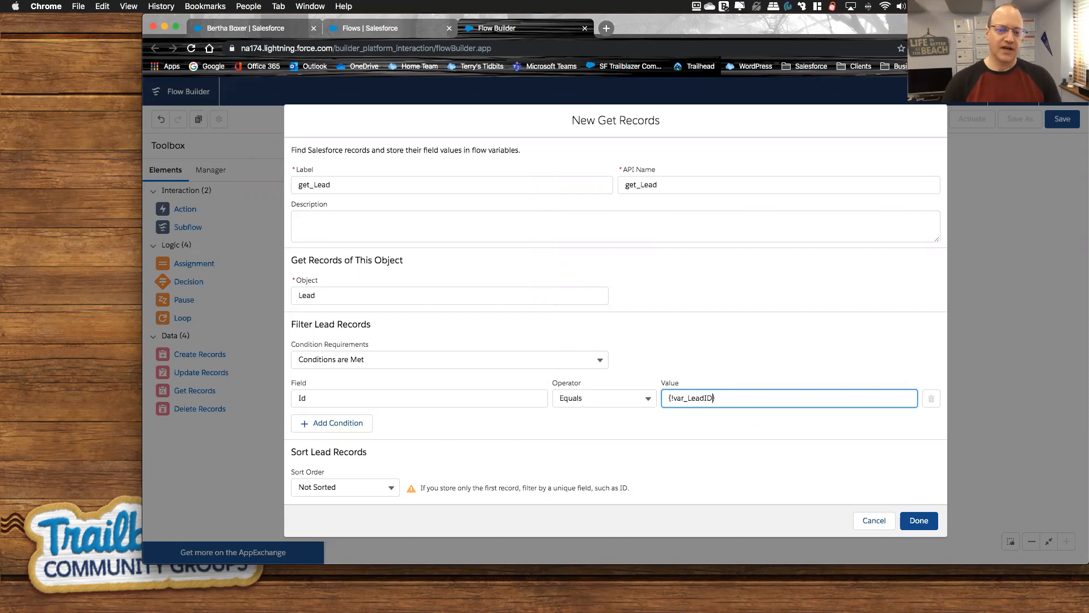
Set get_Lead to choose fields and assign variables (advanced), storing the field values in separate variables.
scroll(537, 340, "down", 4)
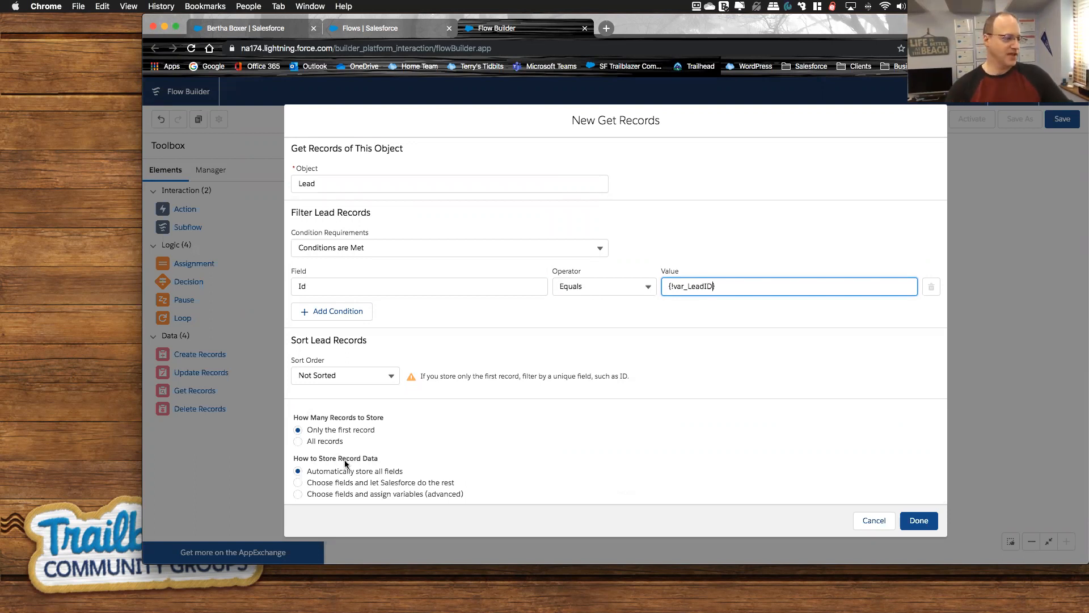
left_click(297, 495)
scroll(469, 472, "down", 4)
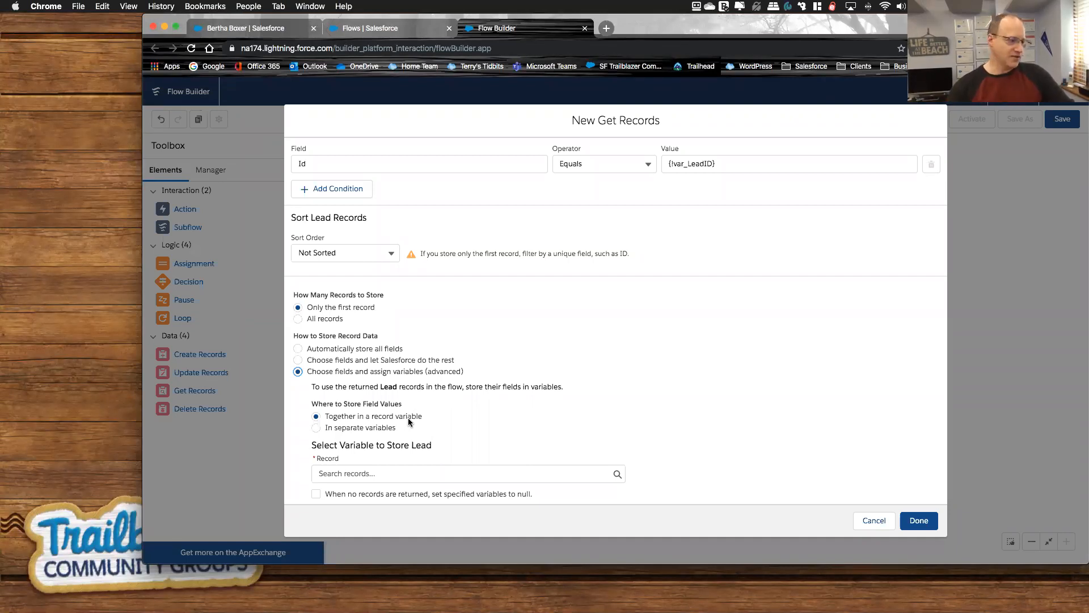
left_click(335, 430)
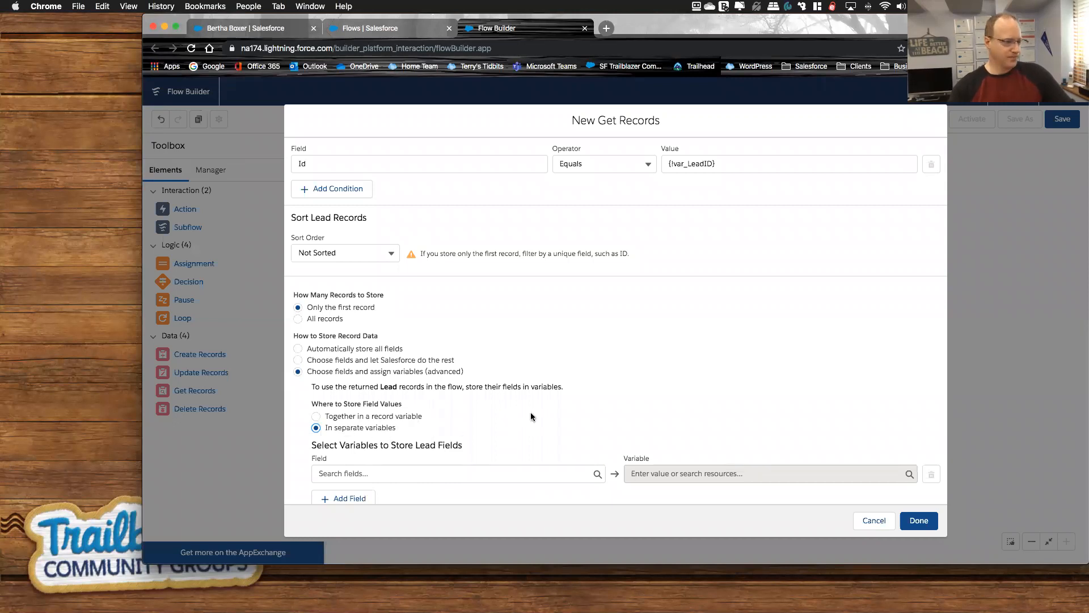
Select Email as the lead field to store.
scroll(531, 417, "down", 1)
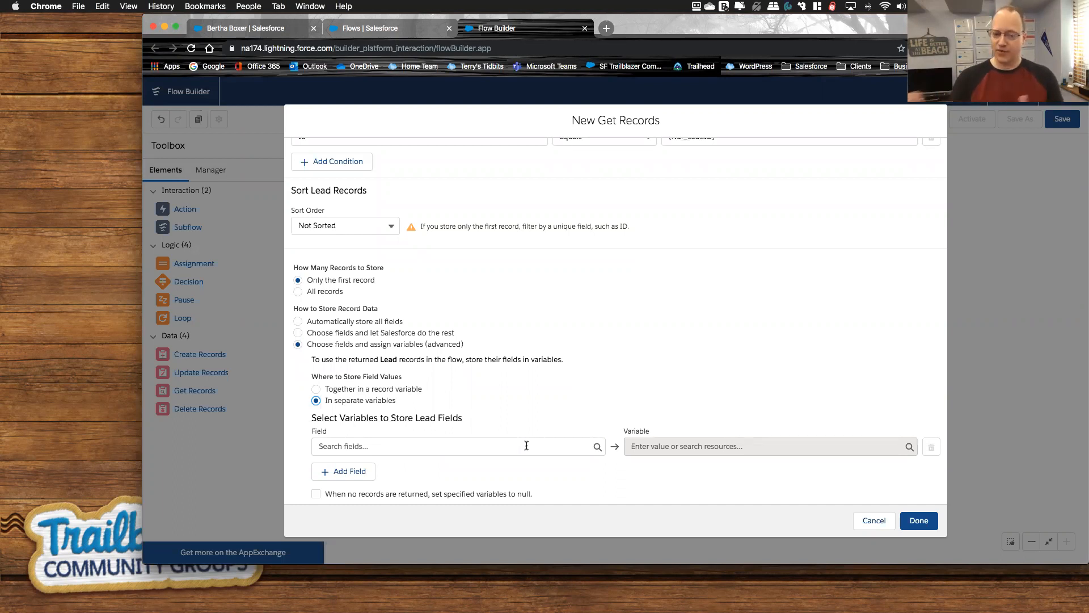
left_click(482, 446)
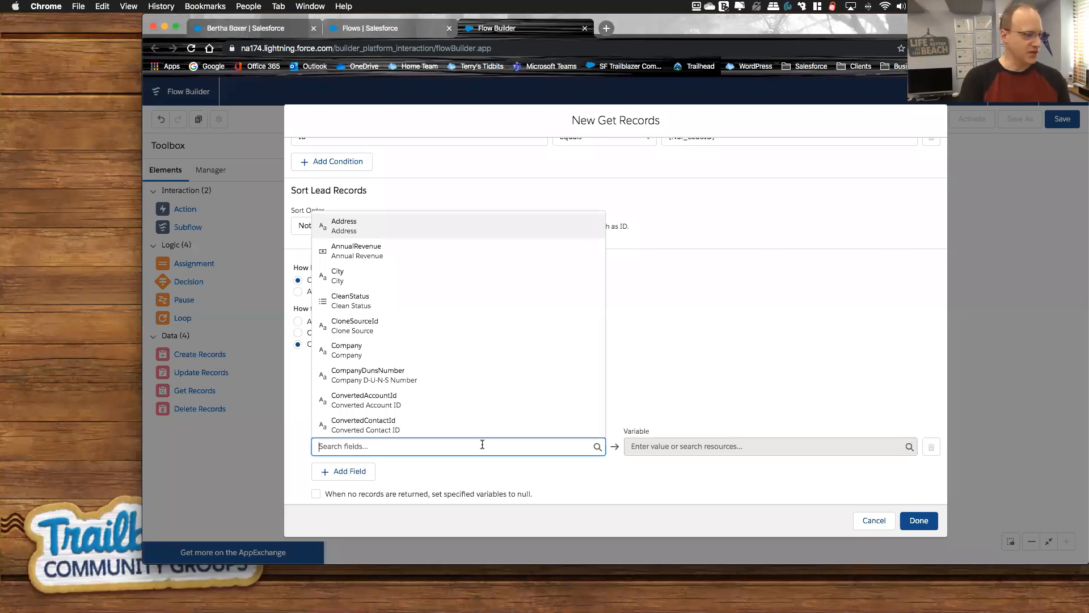
type("ema")
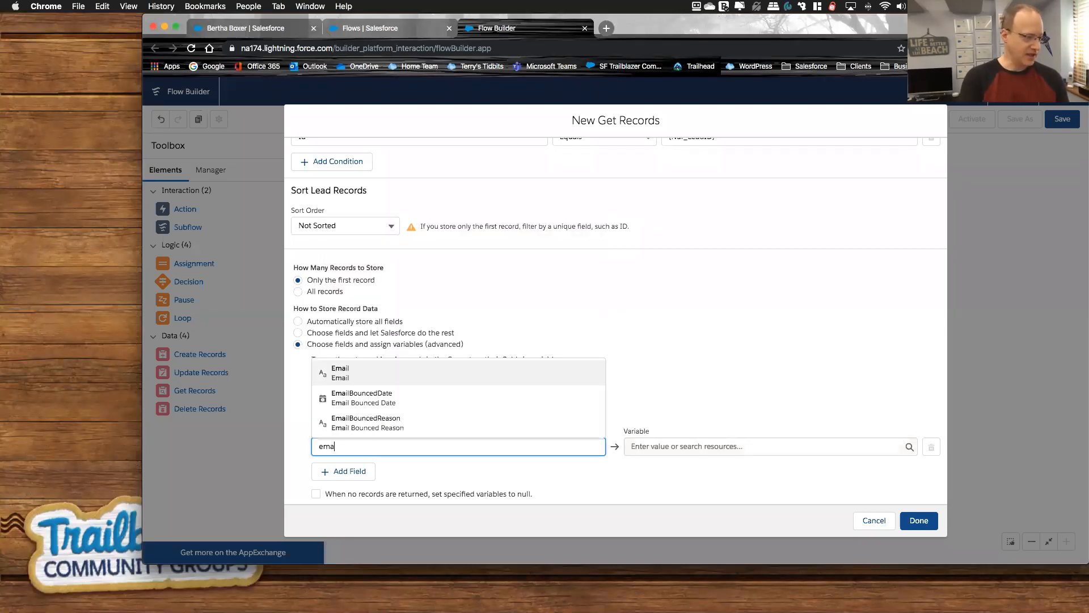
left_click(358, 373)
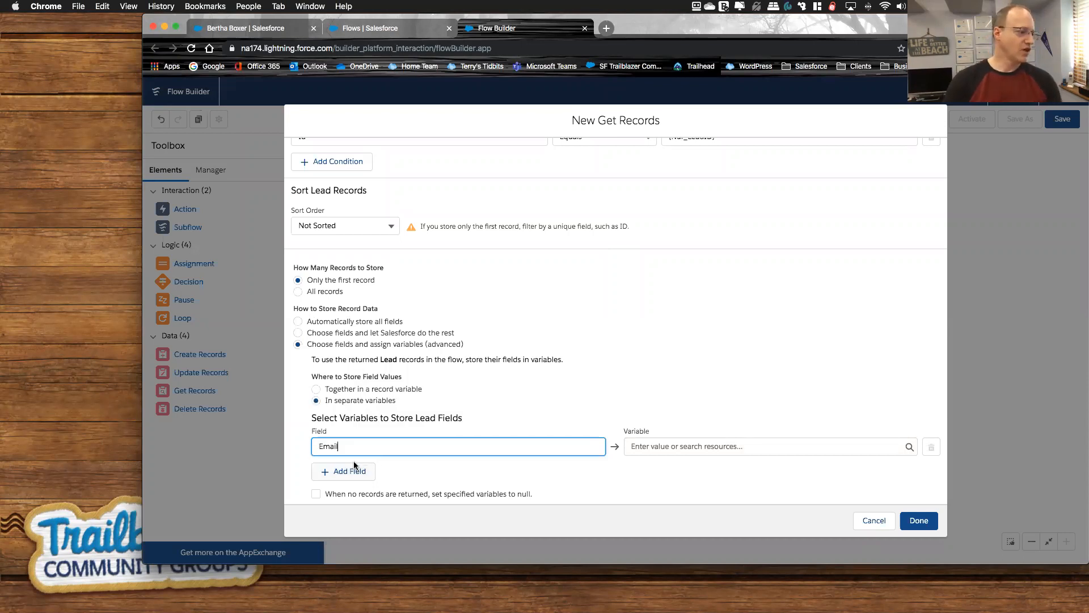
Create a Text variable named var_LeadEmailAddress and use it to store the lead's Email field.
left_click(661, 447)
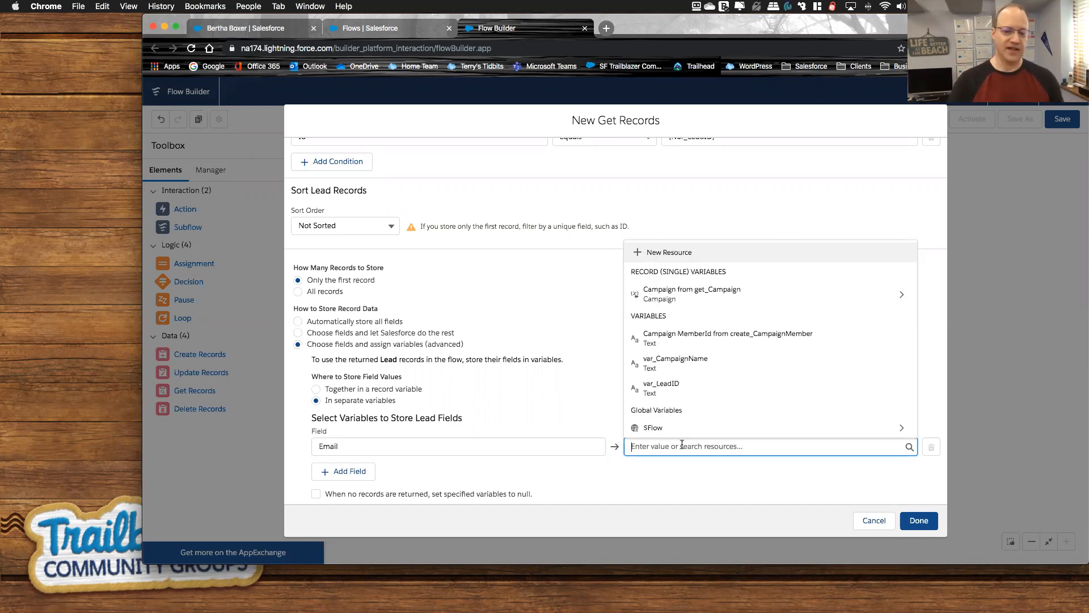
left_click(669, 252)
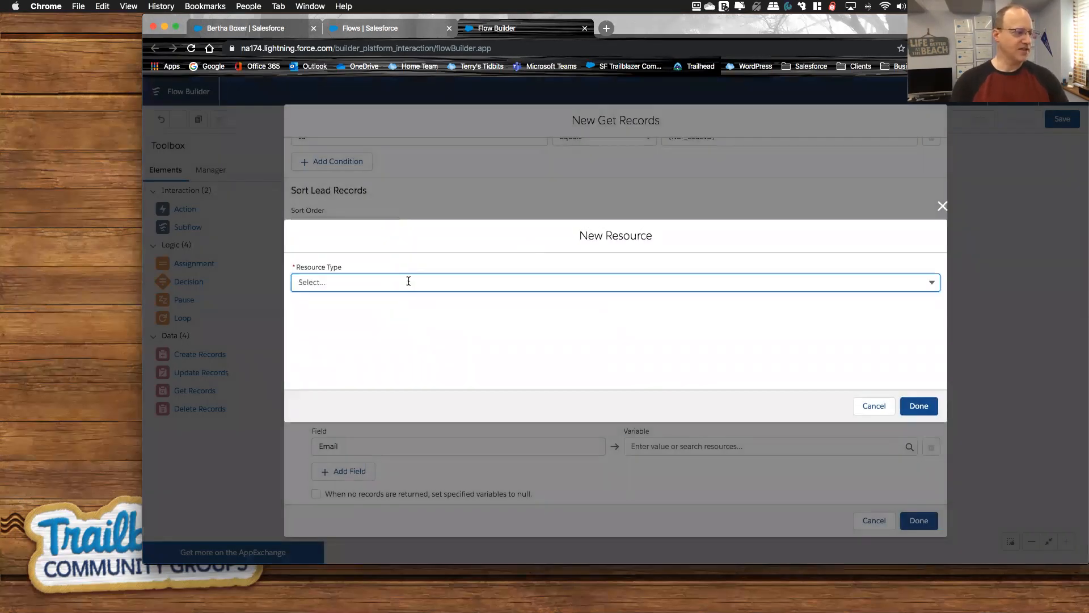
left_click(409, 281)
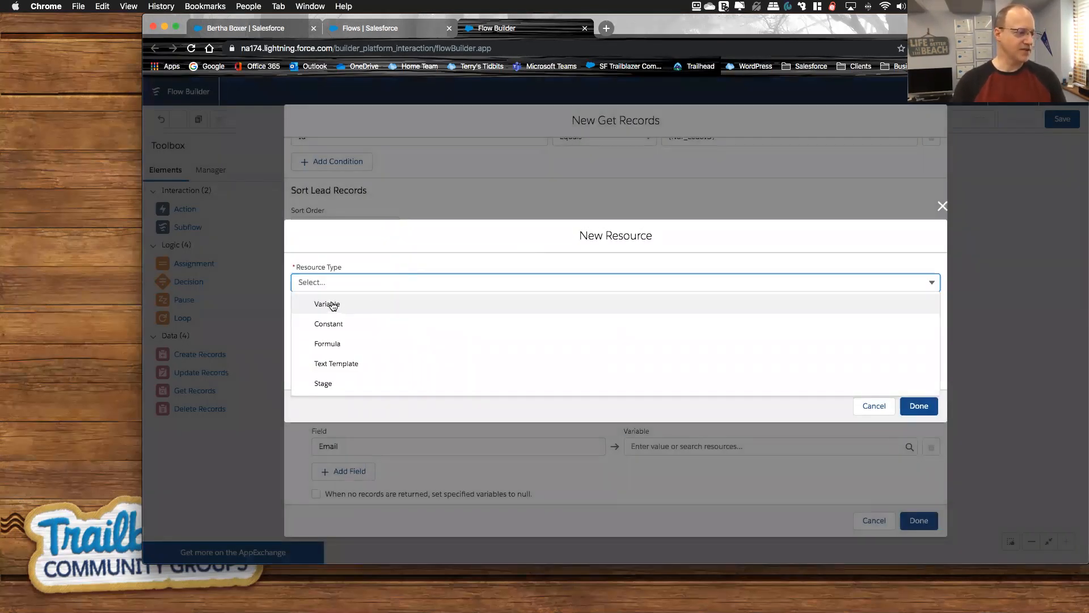
left_click(336, 306)
left_click(329, 303)
type("var_")
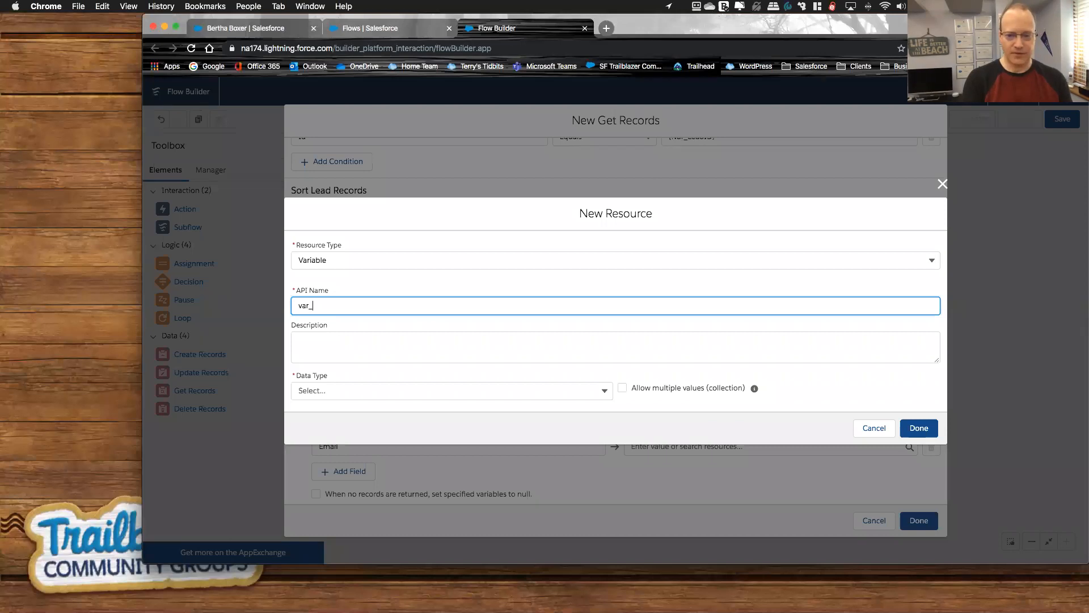
type("LeadEmail")
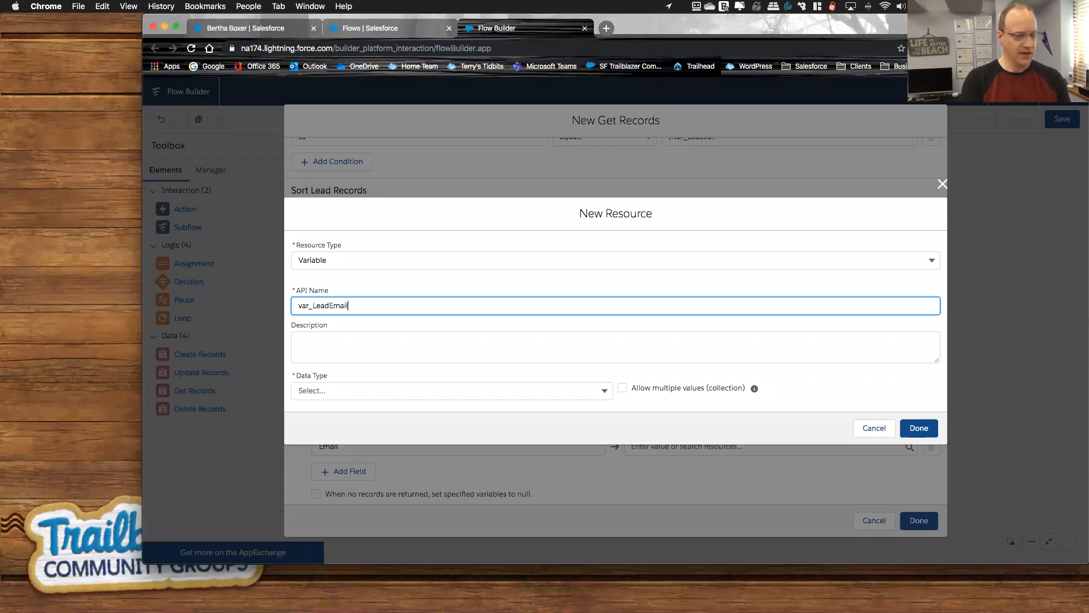
type("Address")
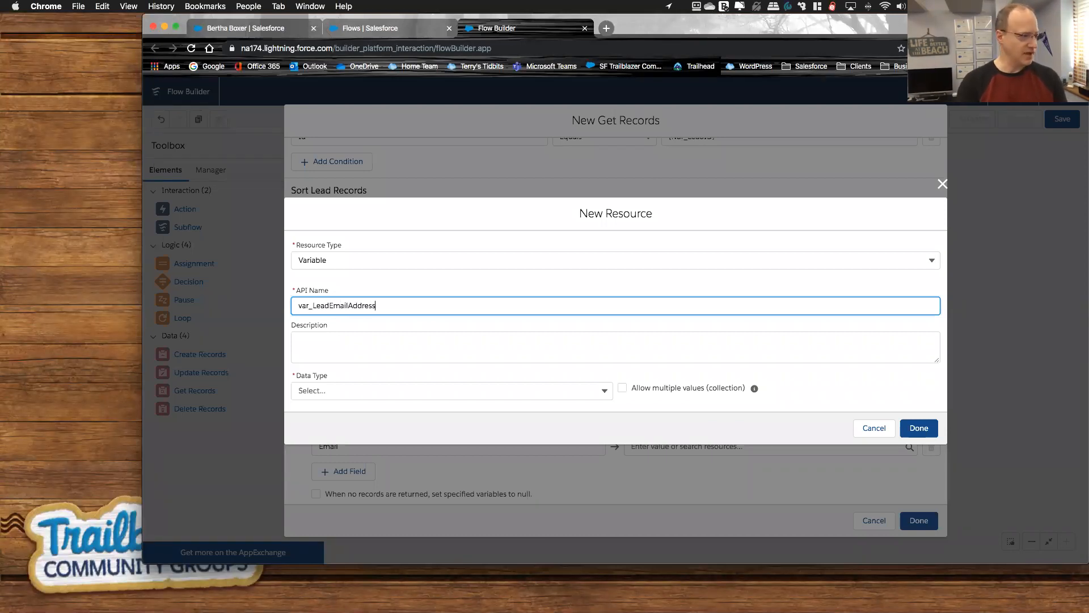
key("Tab")
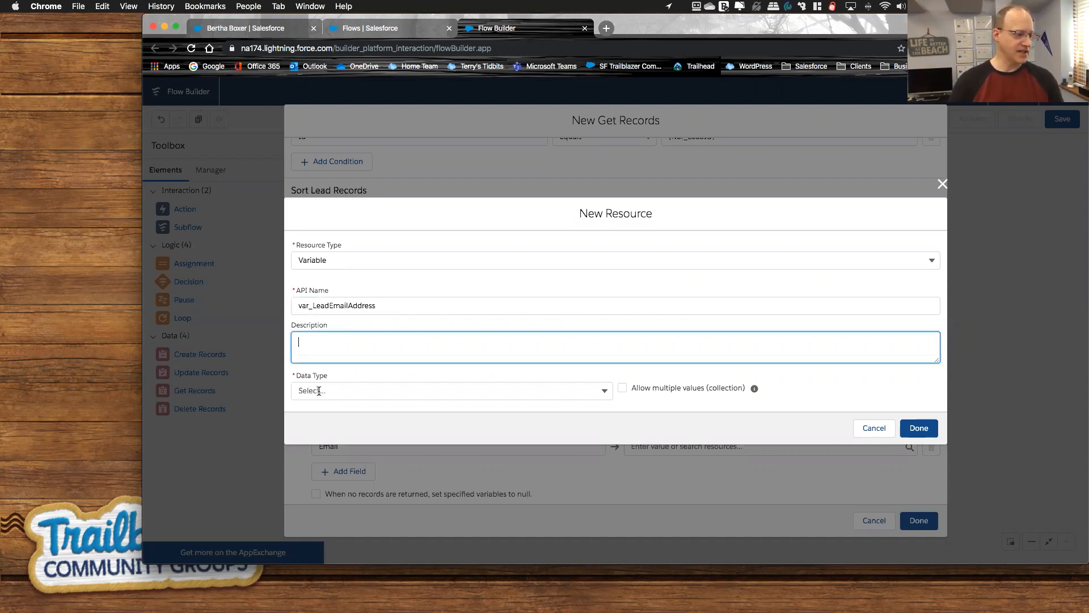
left_click(343, 391)
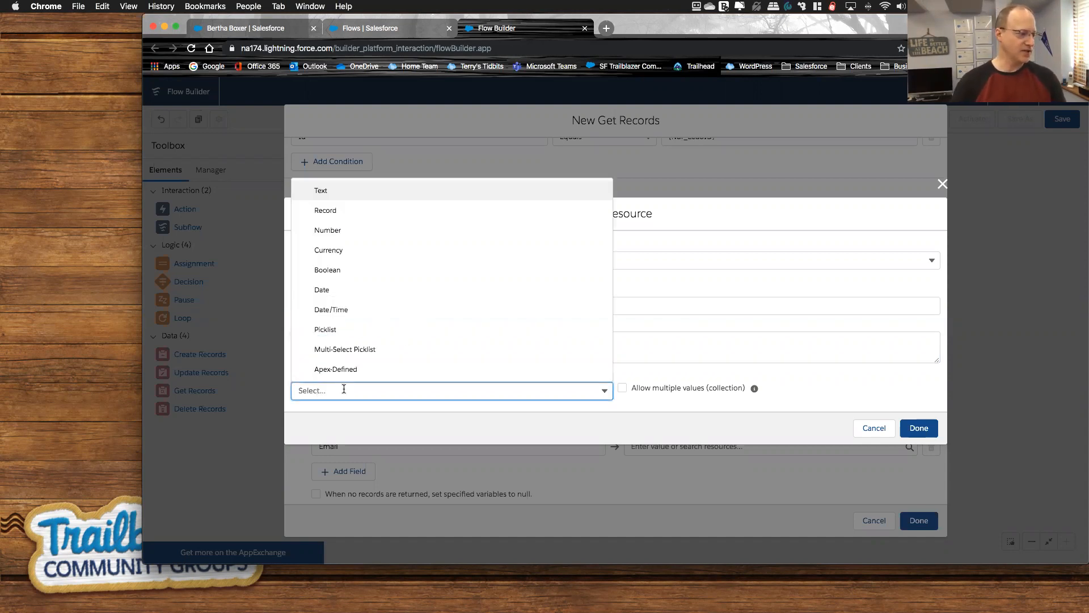
left_click(338, 192)
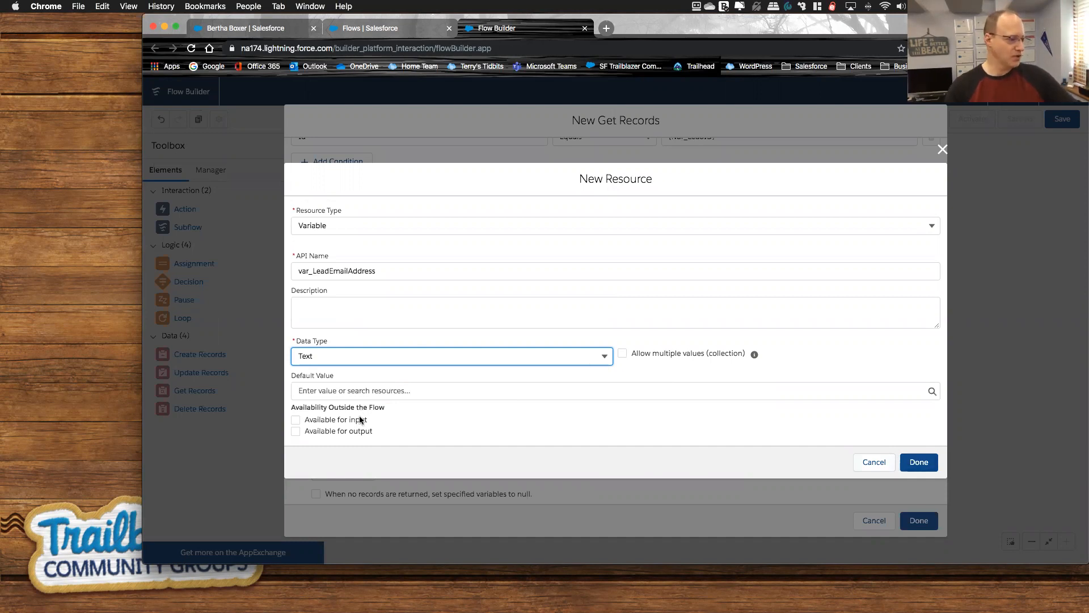
left_click(919, 462)
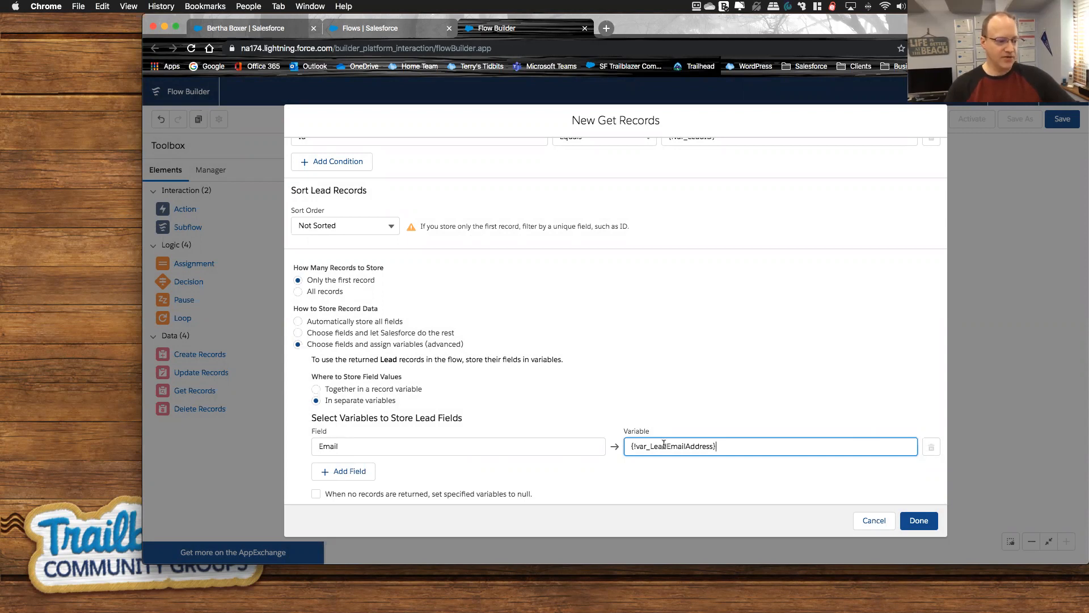
Have get_Lead set the specified variables to null when no records are returned, and review its filter and storage settings.
left_click_drag(627, 447, 728, 450)
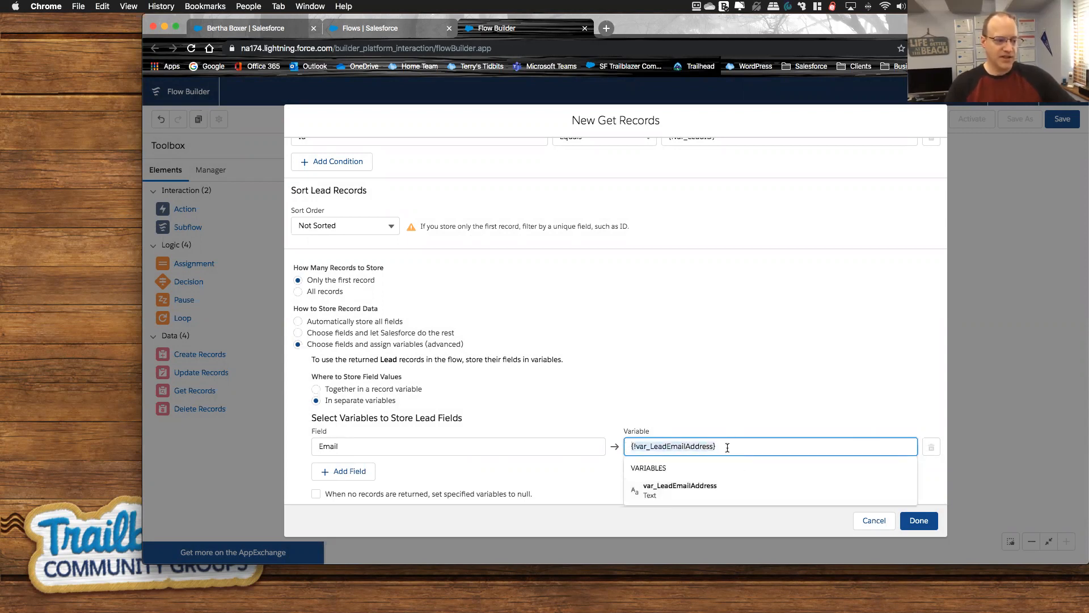
left_click(743, 400)
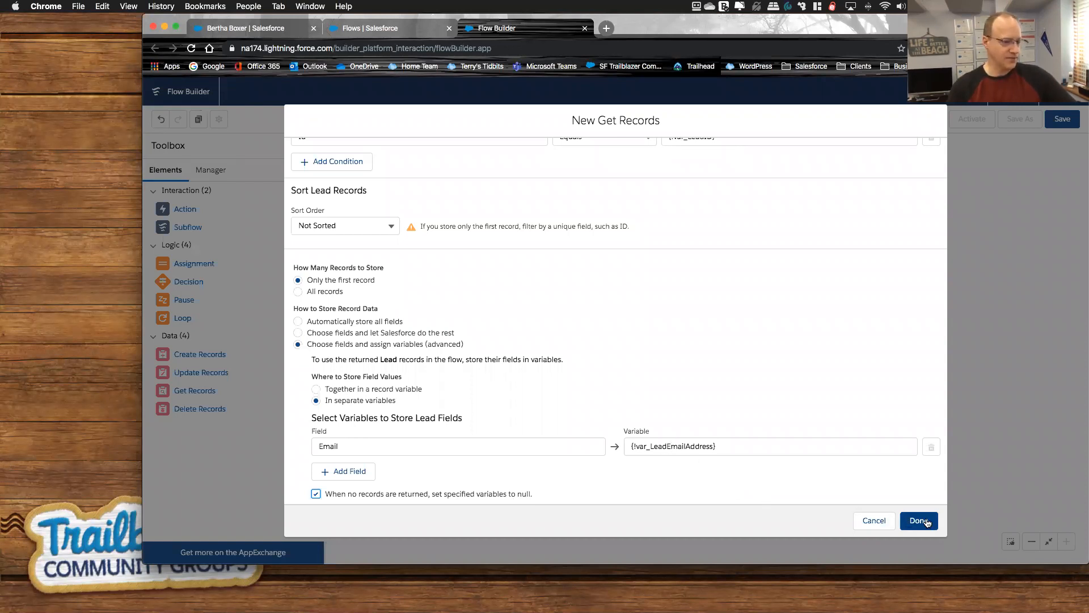
scroll(883, 395, "up", 3)
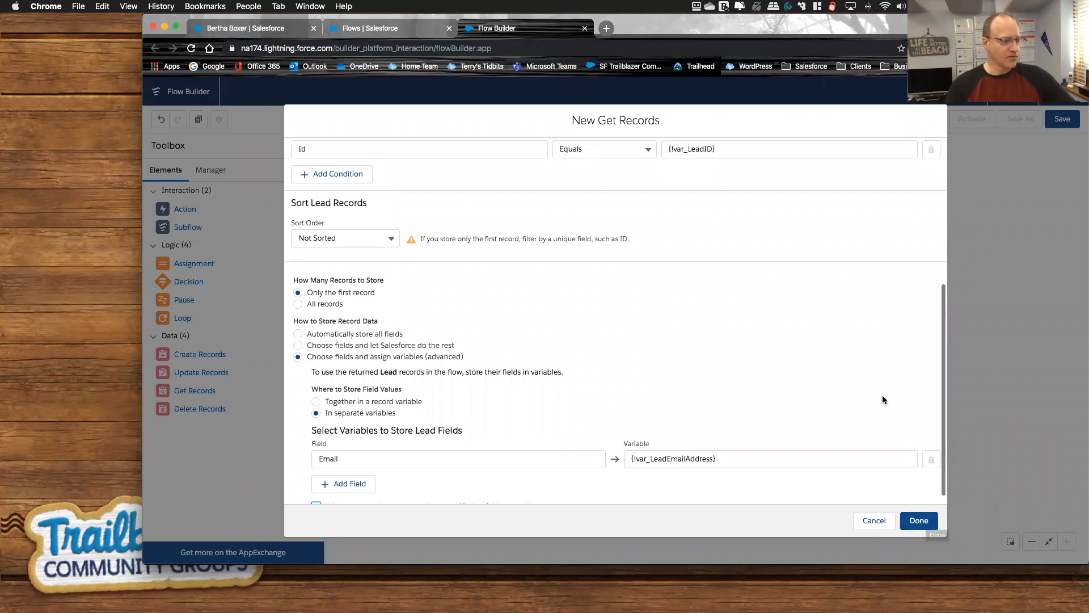
Finish the get_Lead element with its current filter and storage settings.
scroll(883, 398, "down", 2)
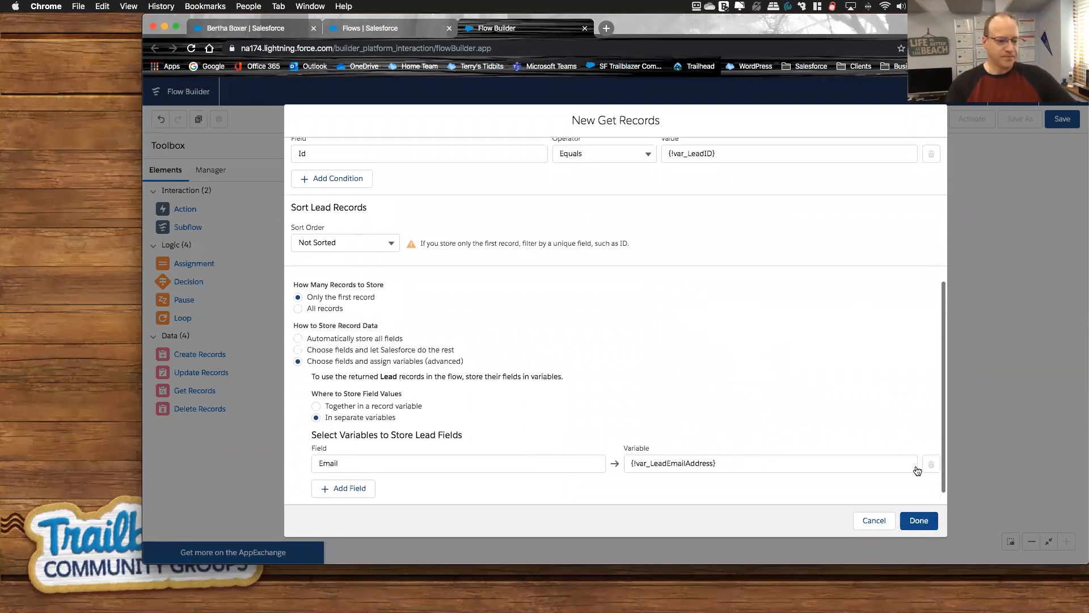
left_click(919, 520)
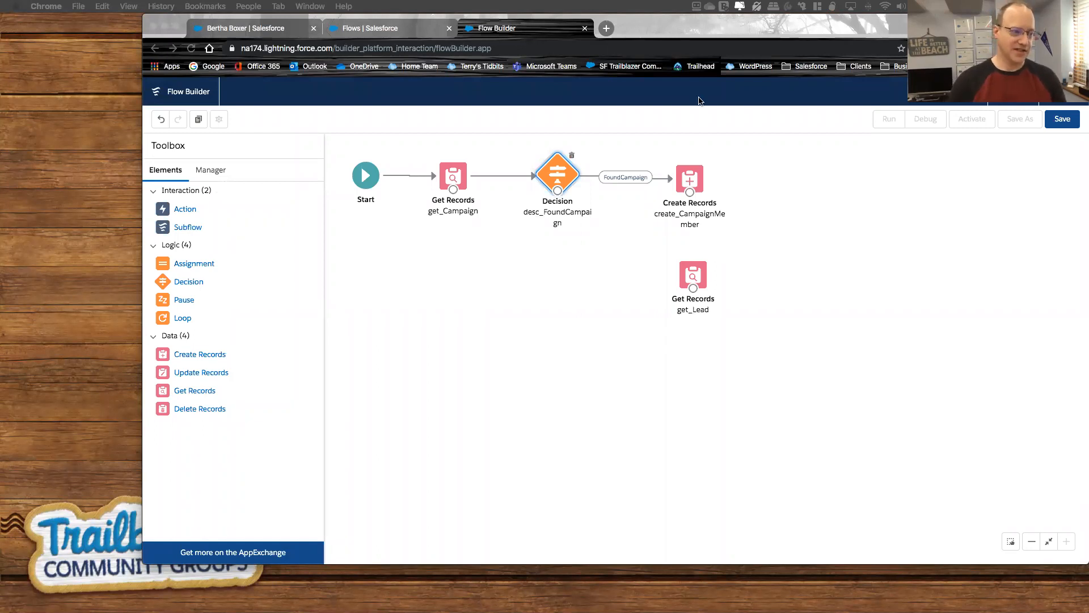
Add a Decision element below get_Lead, with desc_HasAnEmailAddress as its label and API name.
left_click(179, 282)
left_click_drag(572, 370, 676, 341)
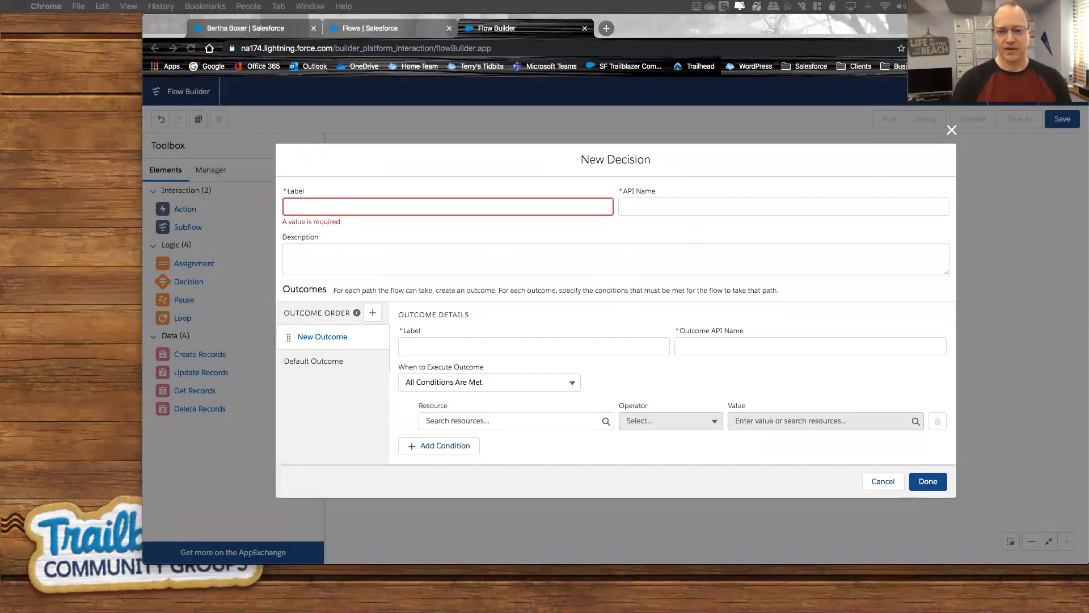
left_click(441, 207)
type("de")
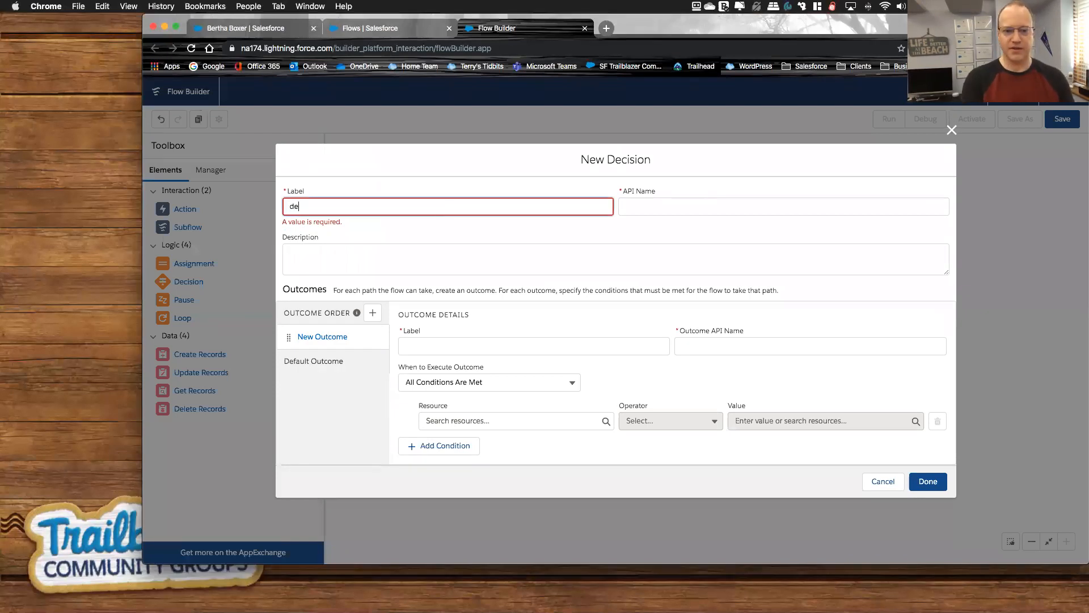
type("sc")
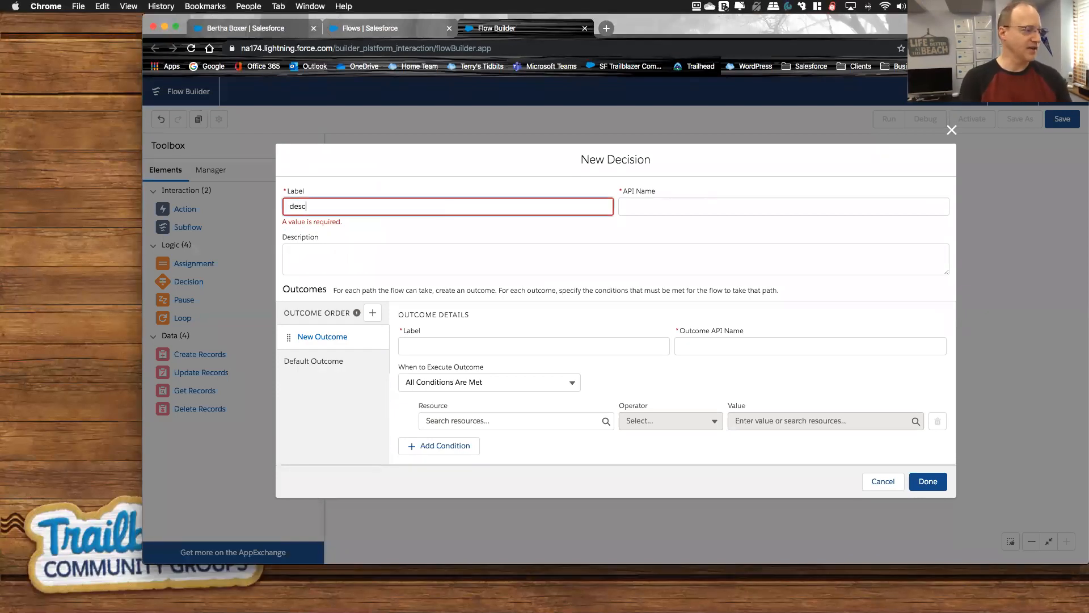
type("_H")
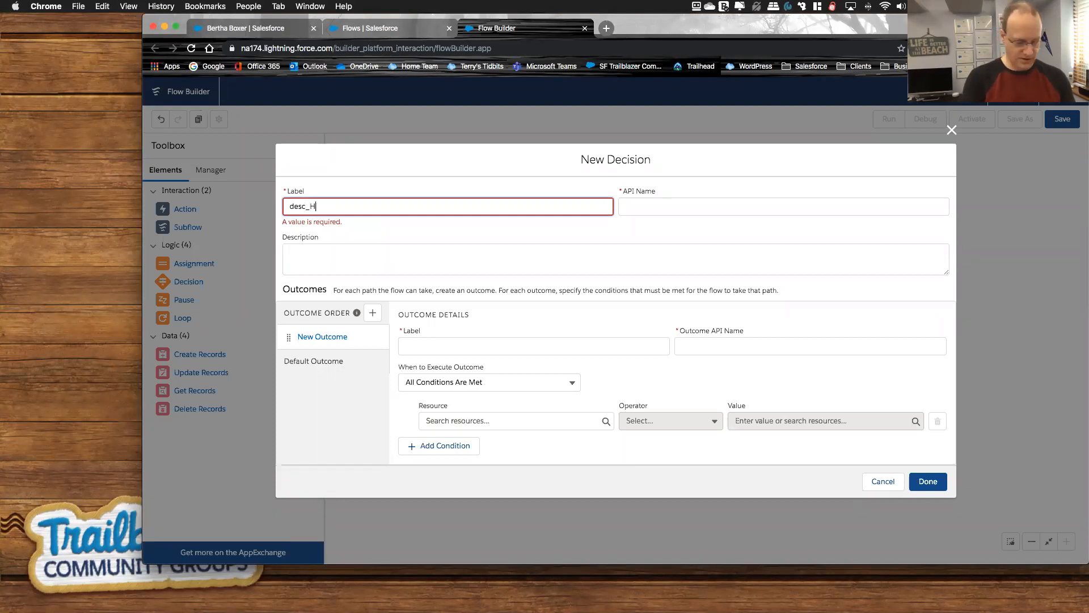
type("asAnEmailAddress")
key("Tab")
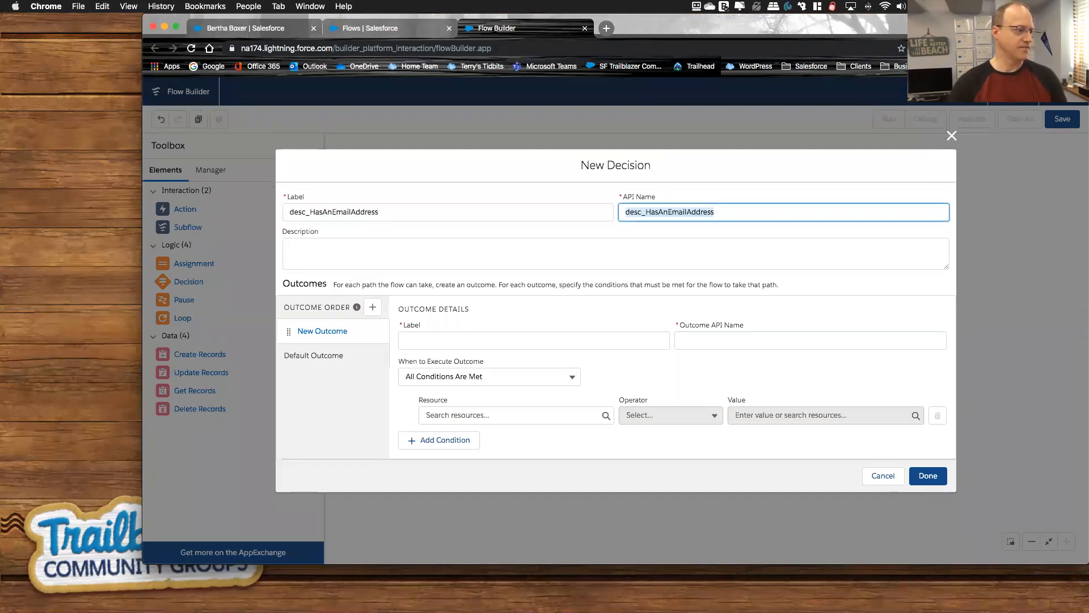
Name the decision's first outcome MissingEmail.
left_click(425, 339)
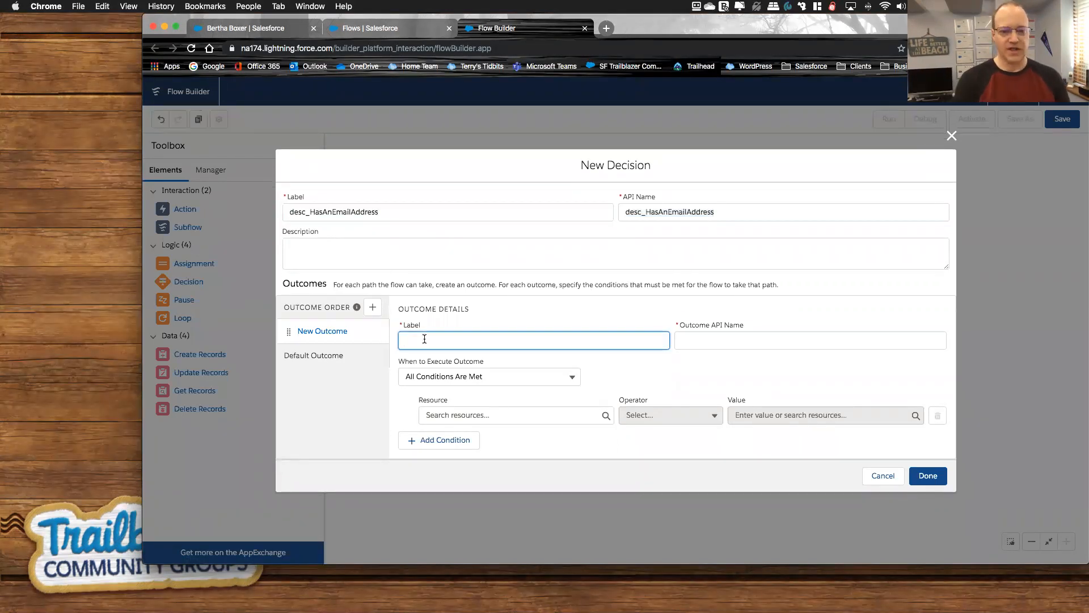
type("Mis")
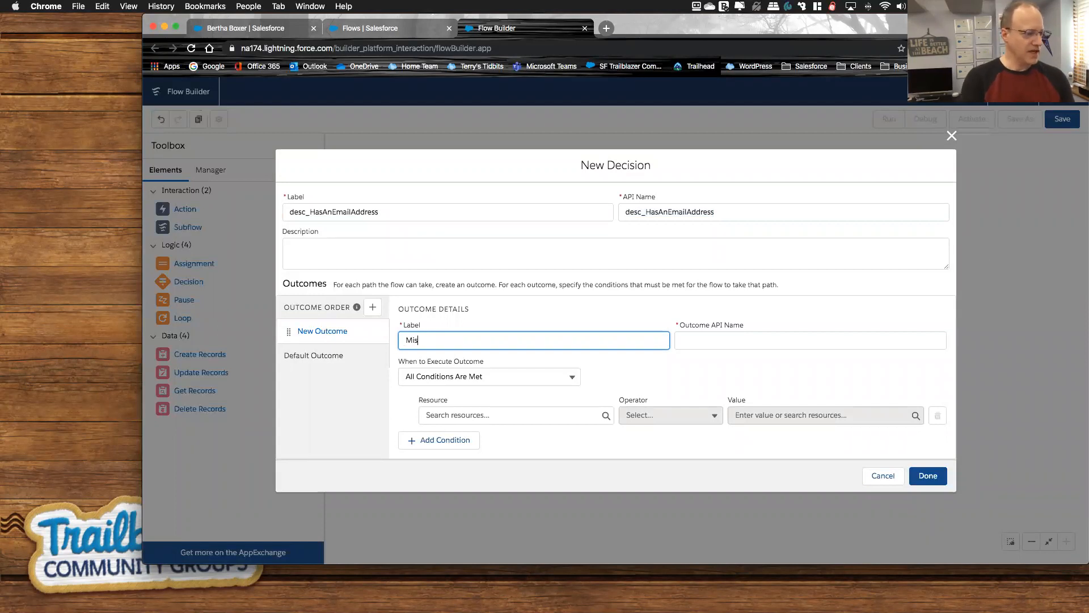
type("singEmail")
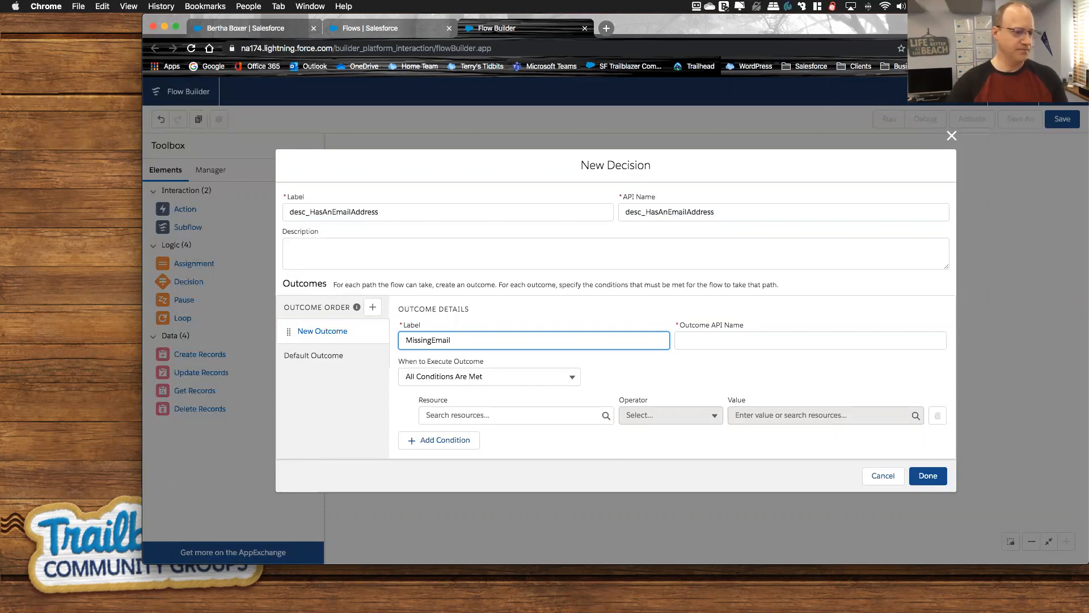
key("Tab")
Set the MissingEmail condition to var_LeadEmailAddress Is Null with the value $GlobalConstant.True.
left_click(543, 418)
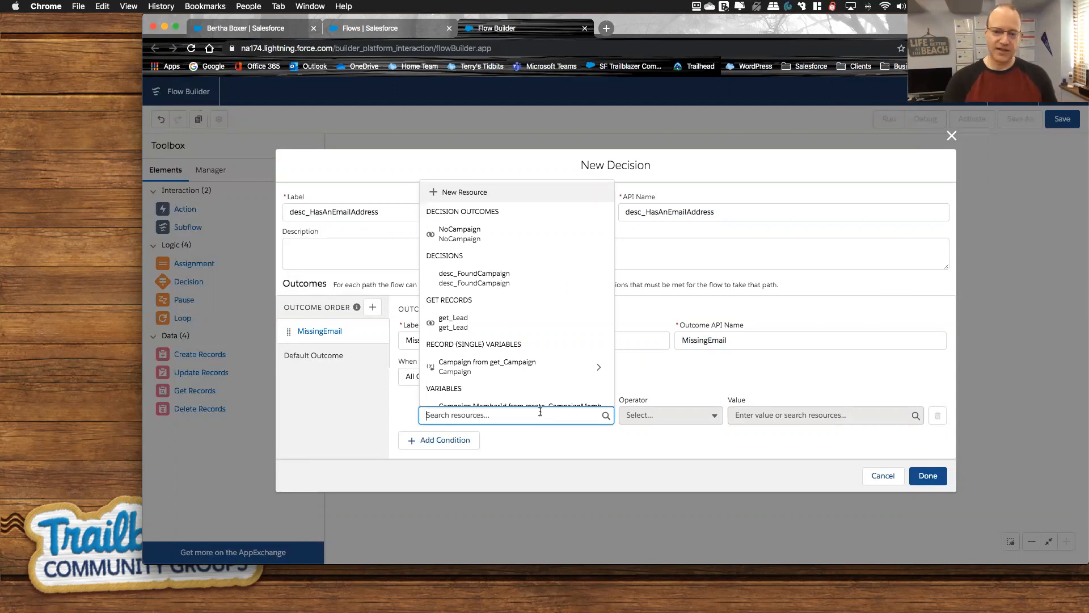
type("var")
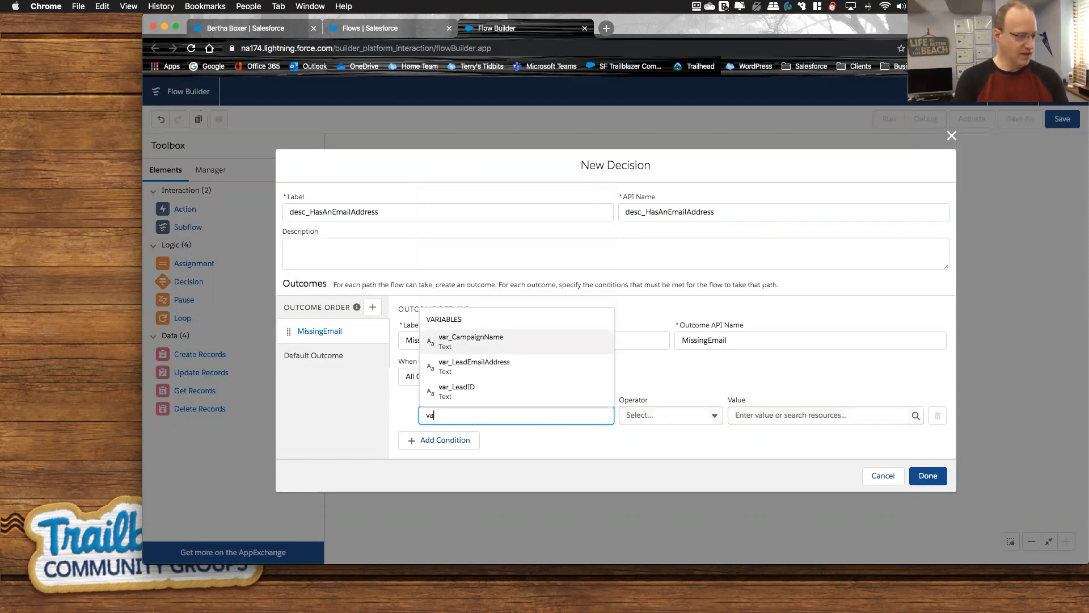
left_click(479, 370)
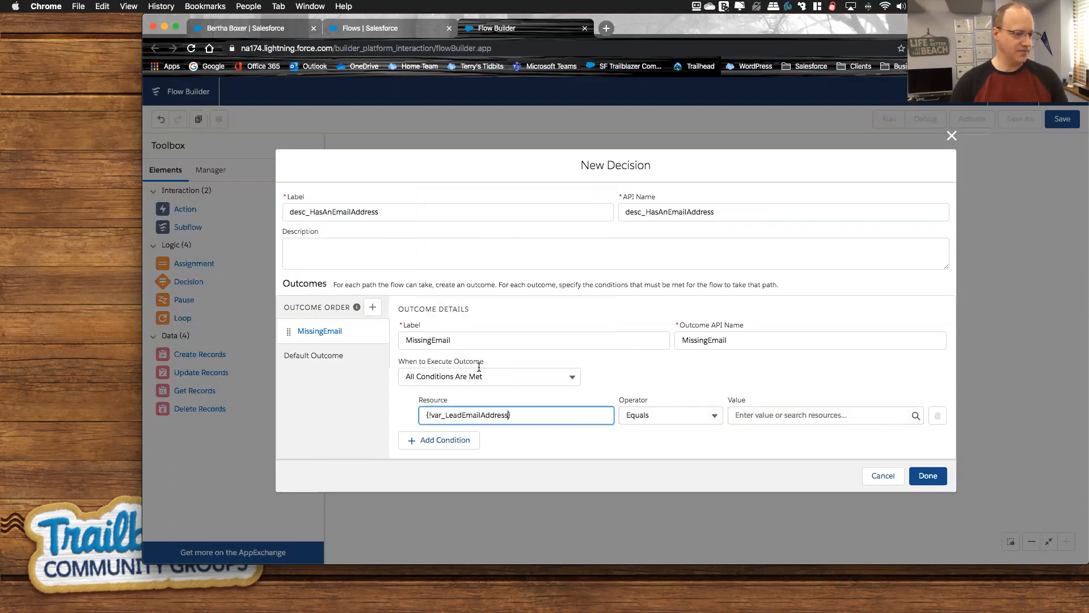
left_click(661, 416)
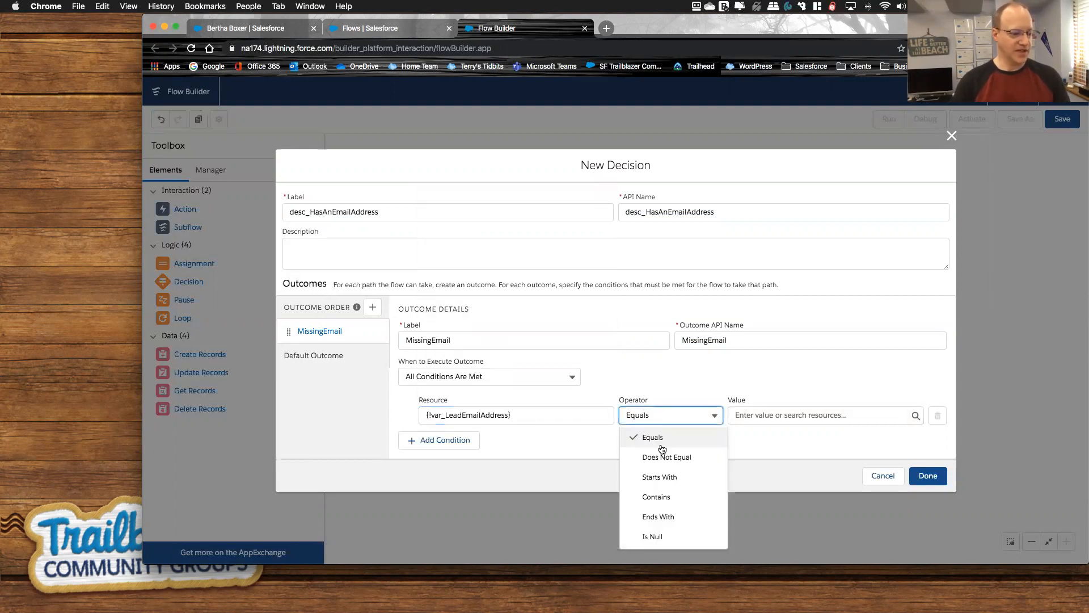
left_click(683, 537)
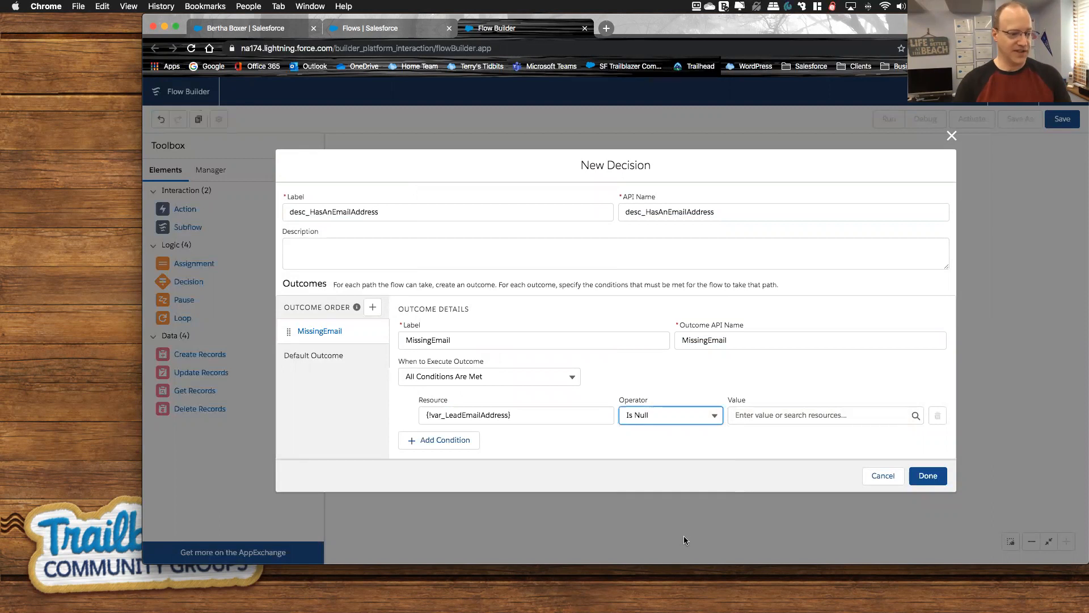
left_click(762, 417)
type("true")
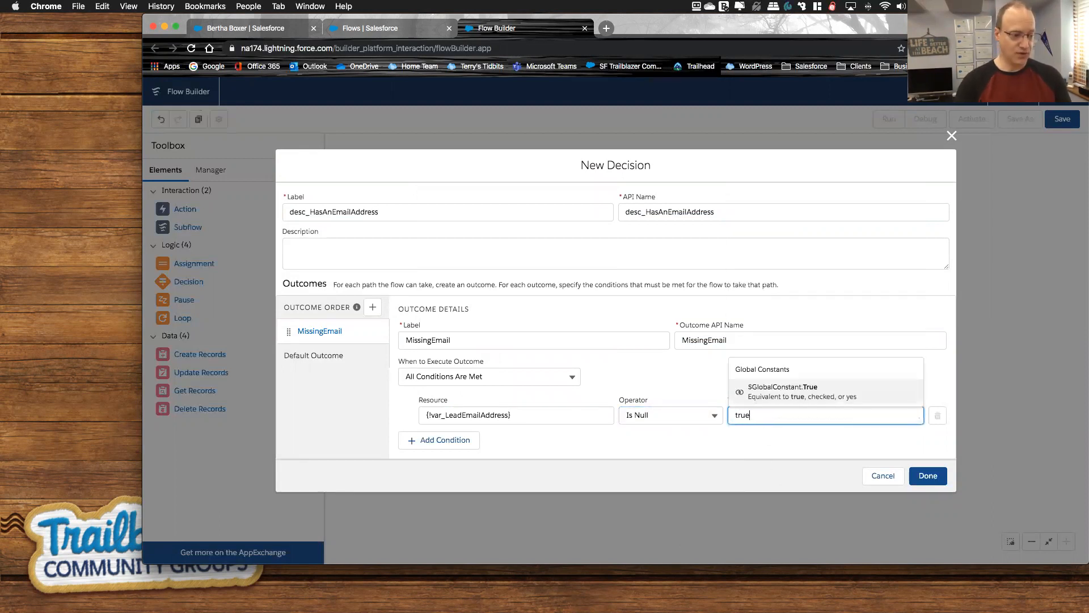
left_click(784, 393)
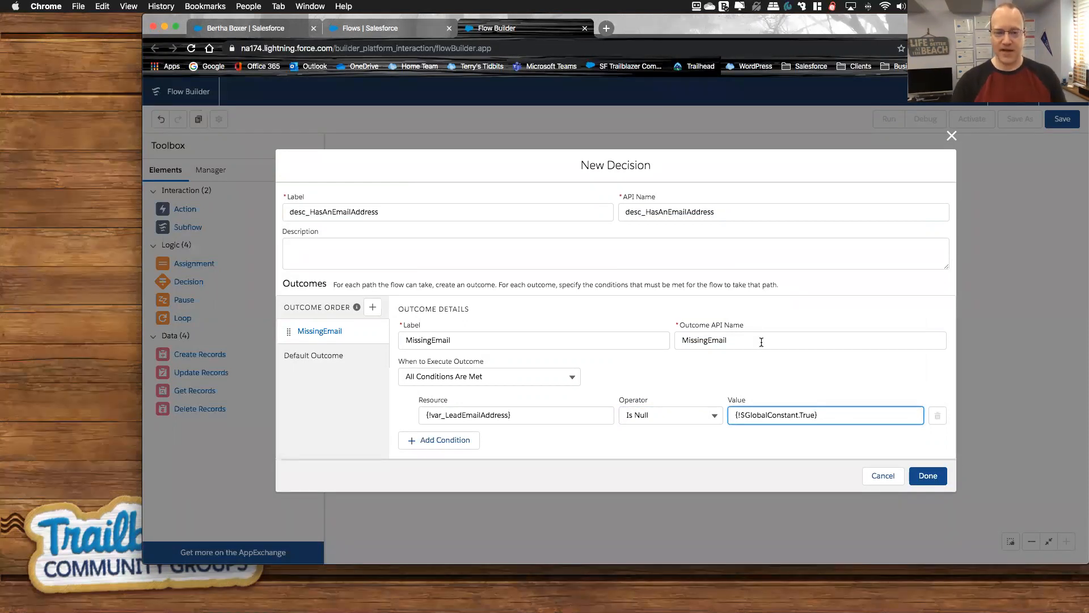
Rename the decision's default outcome to HasEmail and finish the desc_HasAnEmailAddress decision.
left_click(317, 356)
left_click(429, 319)
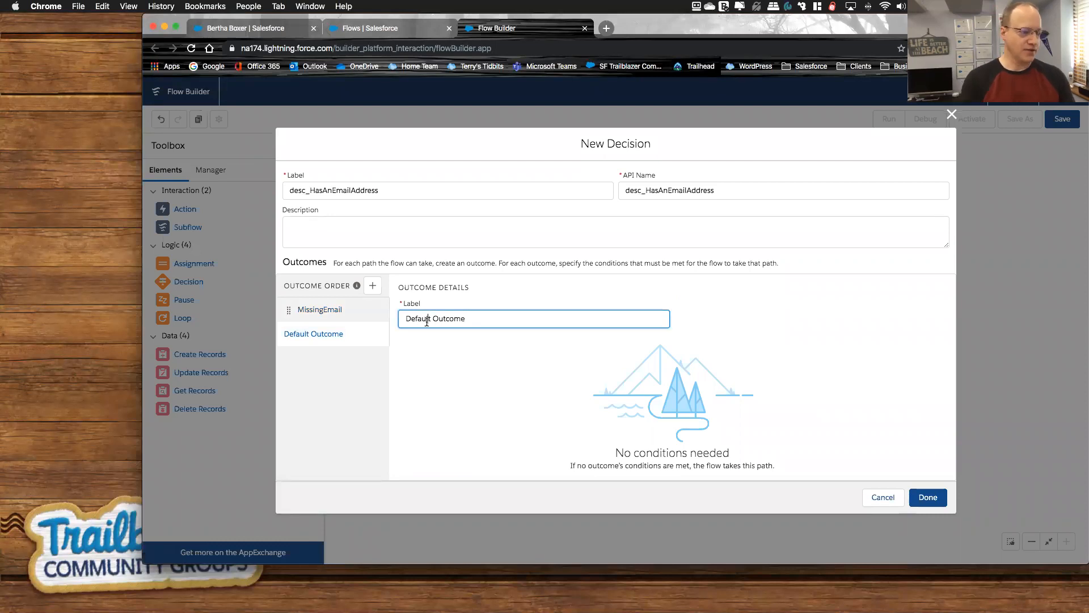
left_click_drag(485, 319, 383, 319)
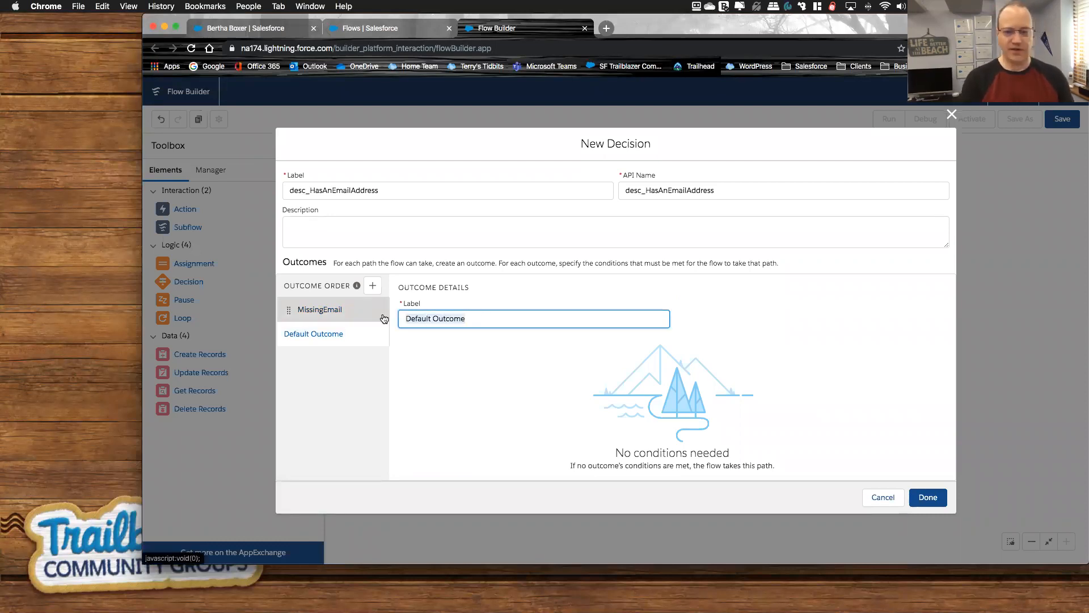
type("HasEmail")
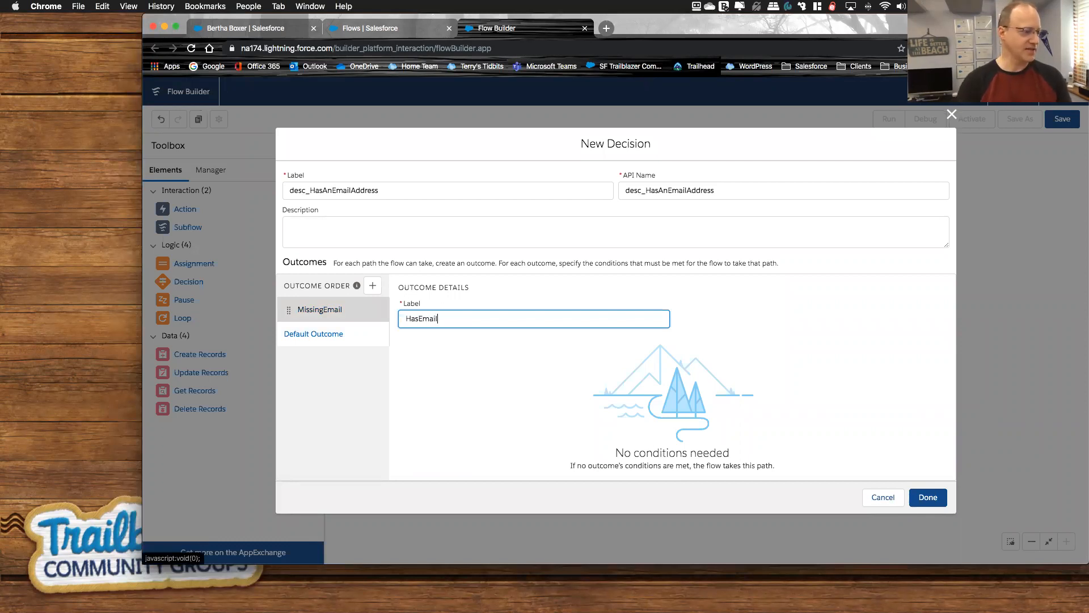
left_click(928, 498)
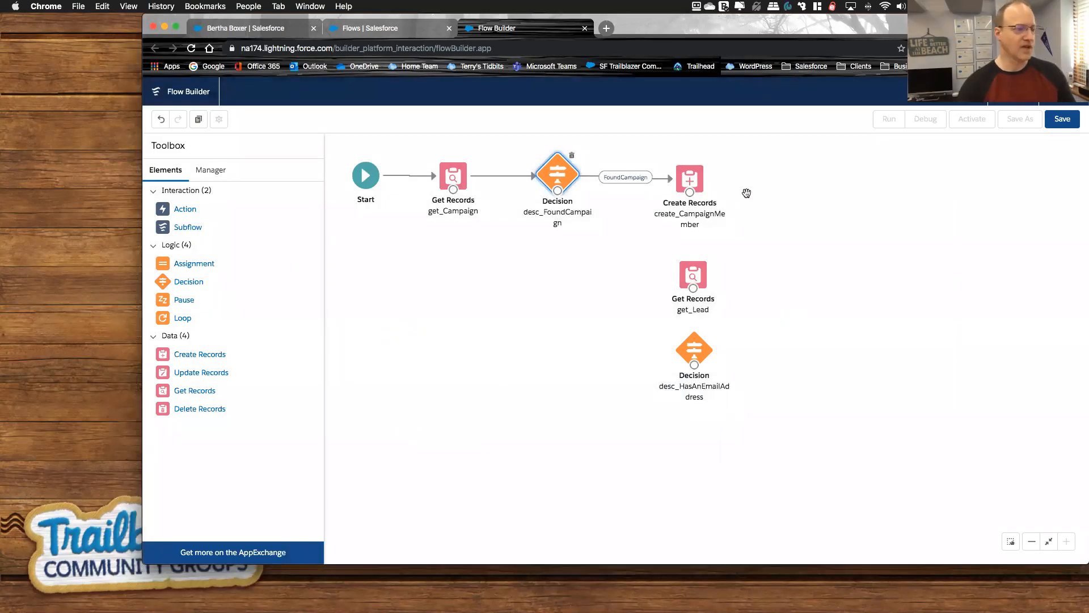
Connect create_CampaignMember to get_Lead, and get_Lead to the desc_HasAnEmailAddress decision.
left_click_drag(689, 193, 692, 263)
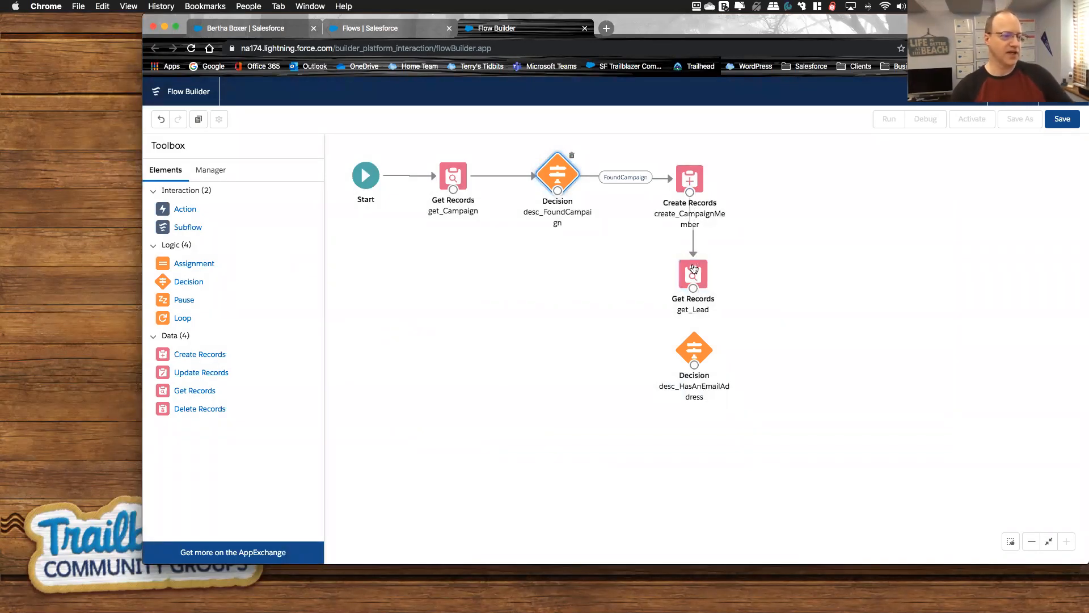
left_click_drag(693, 289, 696, 350)
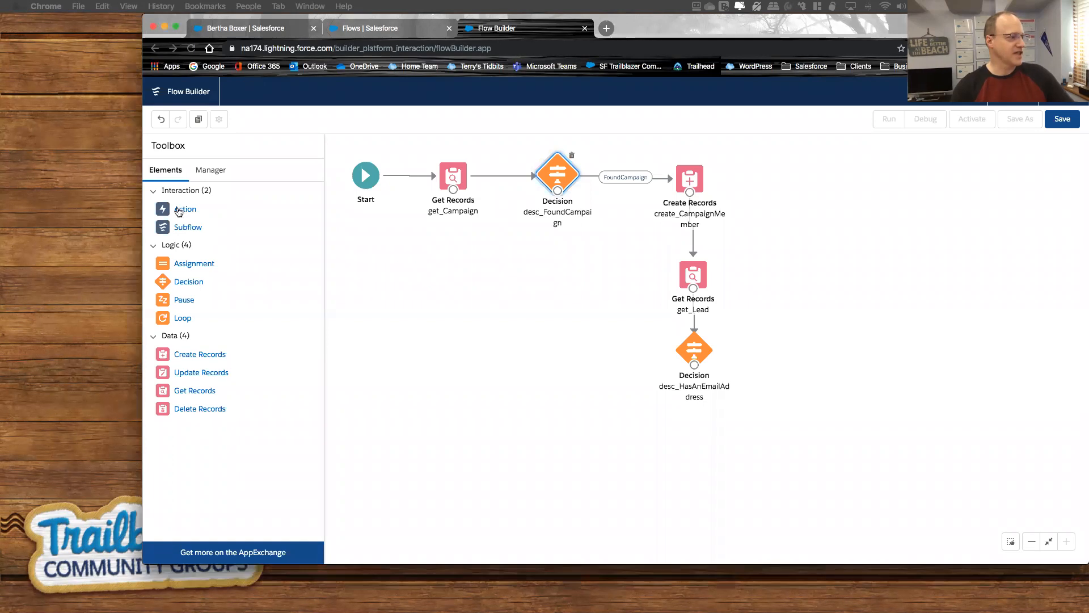
Add an Action element to the right of the desc_HasAnEmailAddress decision and choose Send Email as its action.
left_click(180, 215)
left_click_drag(185, 212, 772, 343)
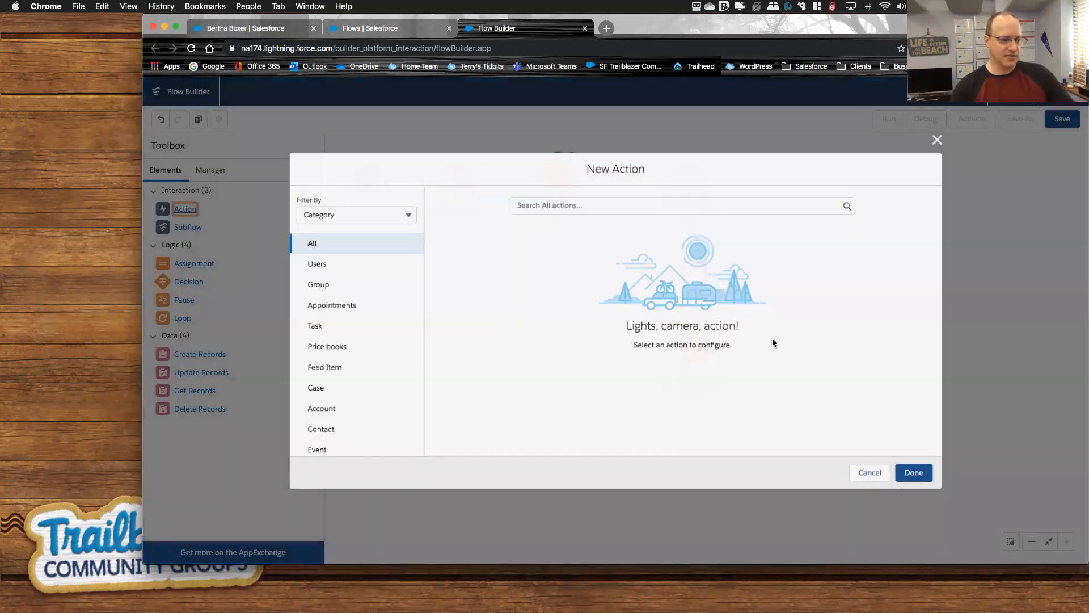
left_click(653, 208)
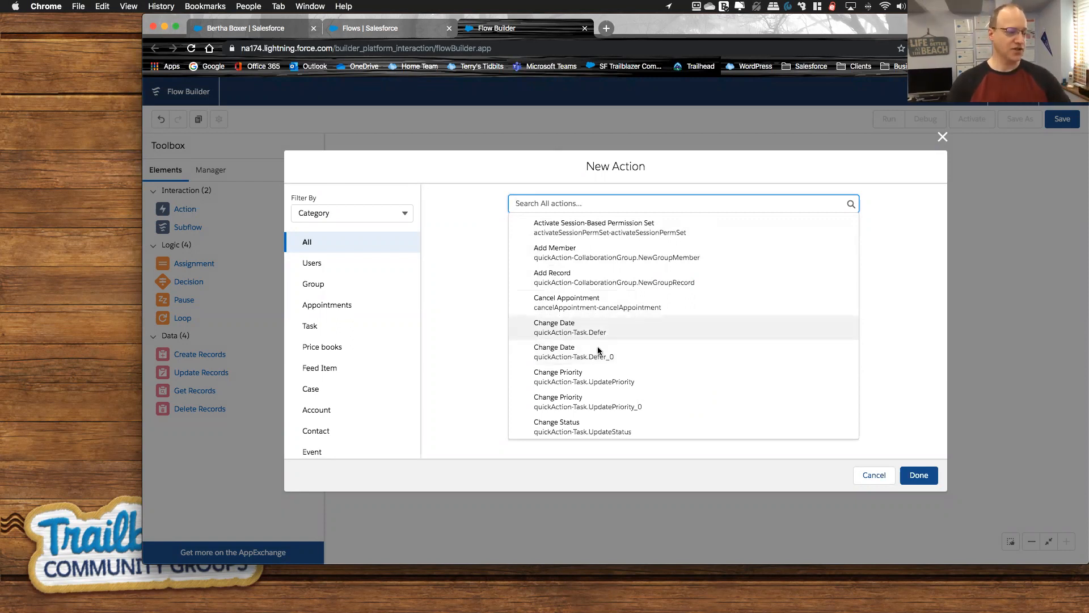
scroll(607, 346, "down", 1)
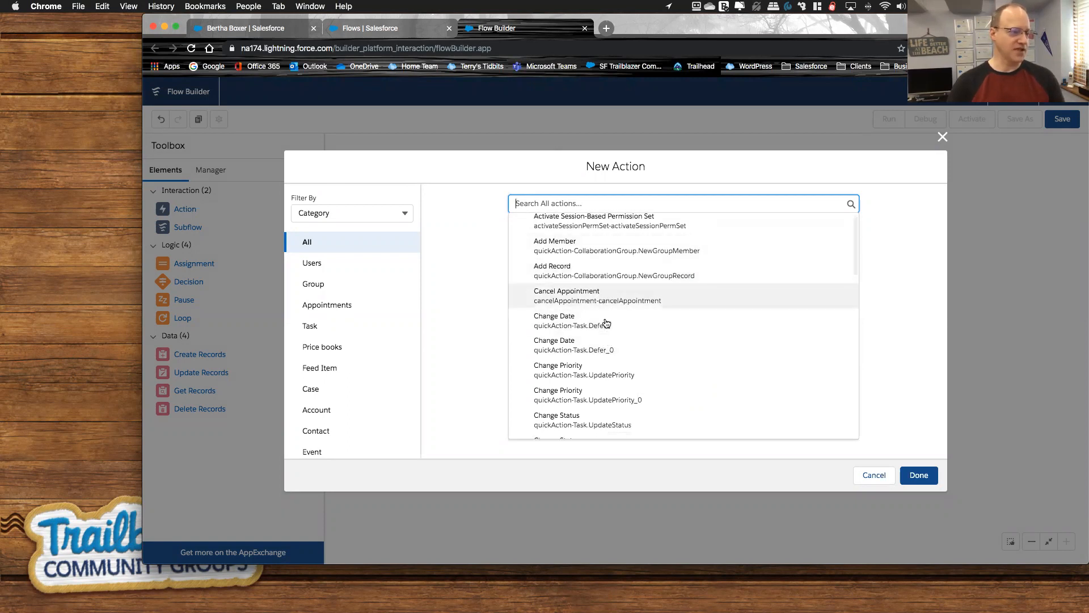
scroll(606, 321, "down", 2)
scroll(607, 321, "down", 10)
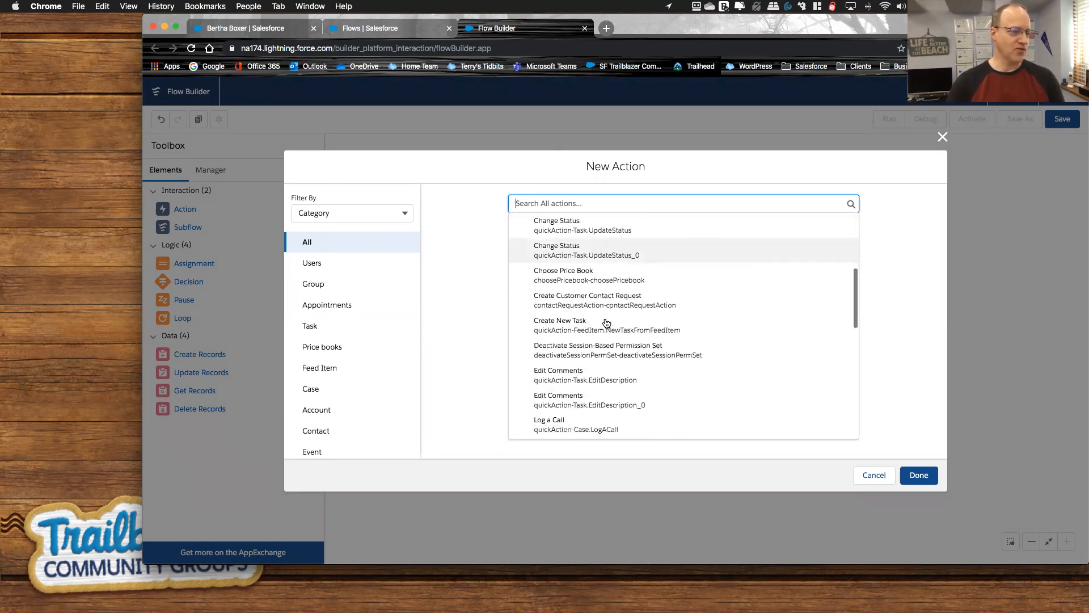
scroll(606, 323, "down", 1)
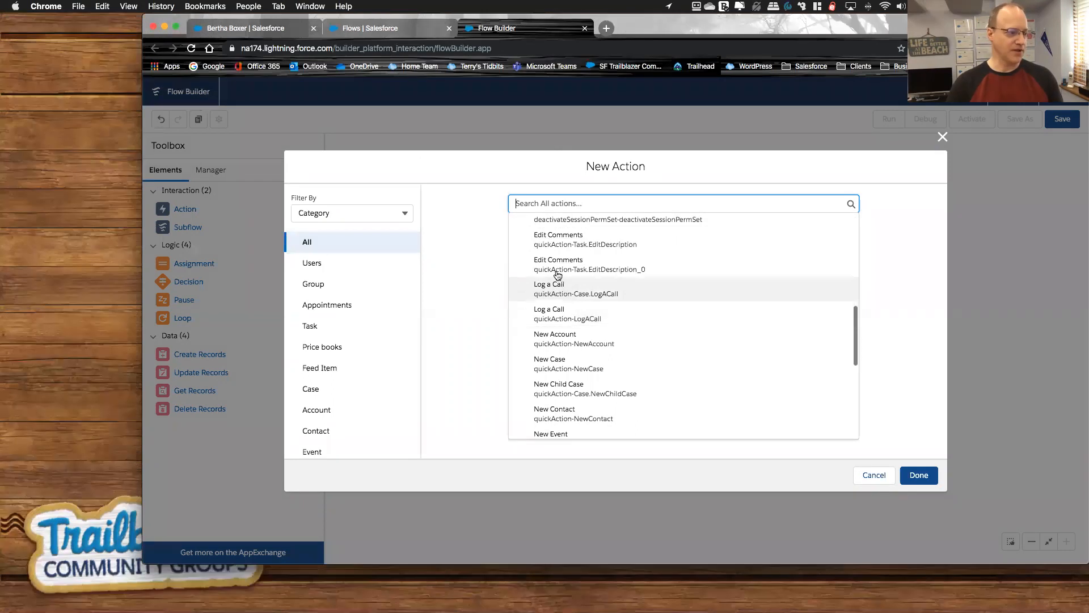
scroll(594, 306, "down", 6)
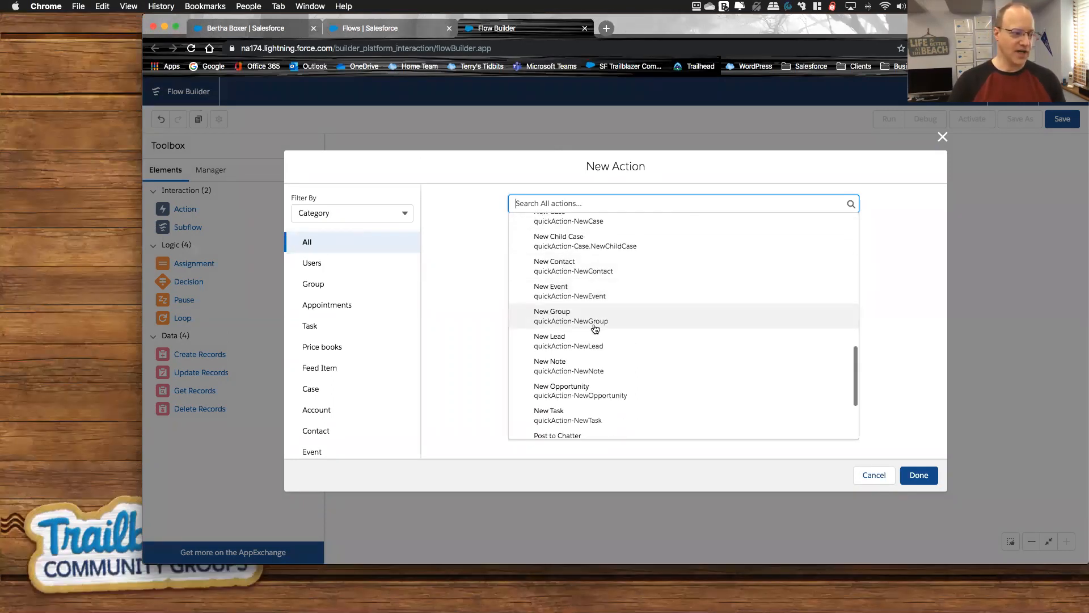
scroll(593, 386, "down", 2)
scroll(594, 386, "down", 1)
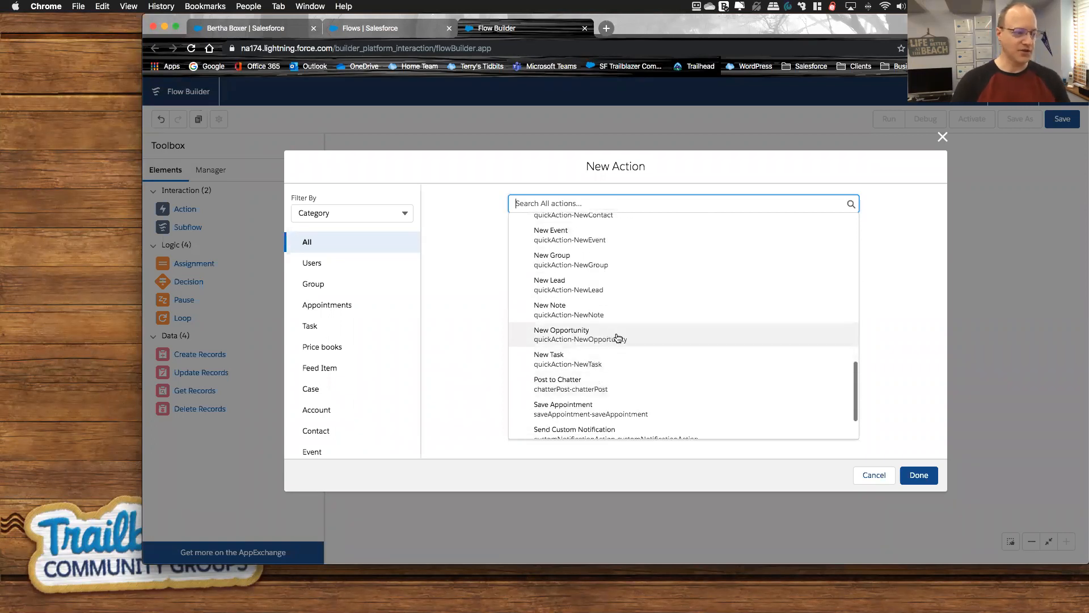
scroll(615, 311, "up", 2)
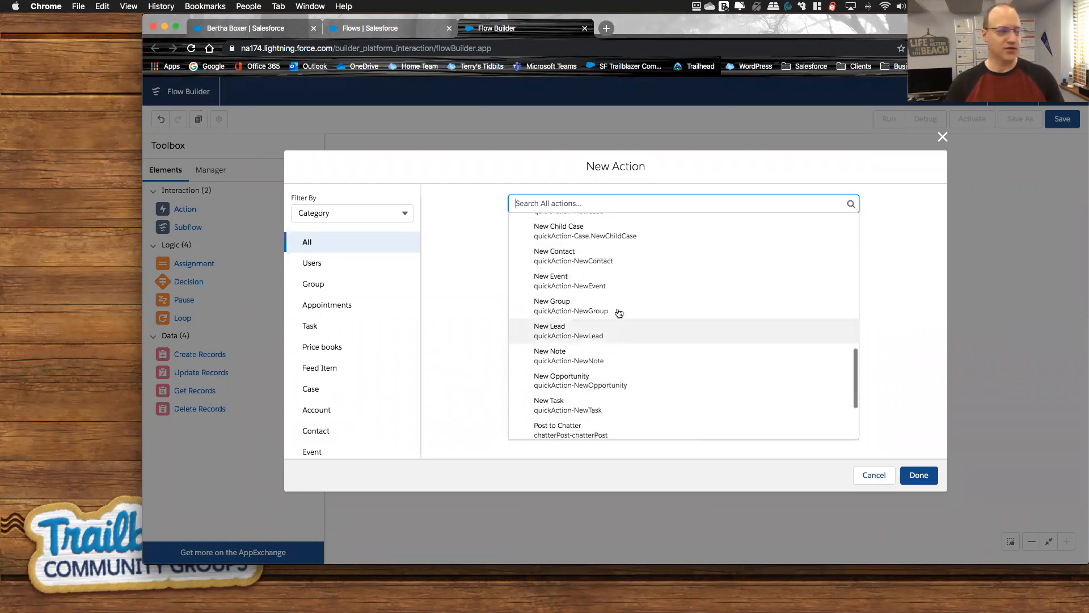
type("email")
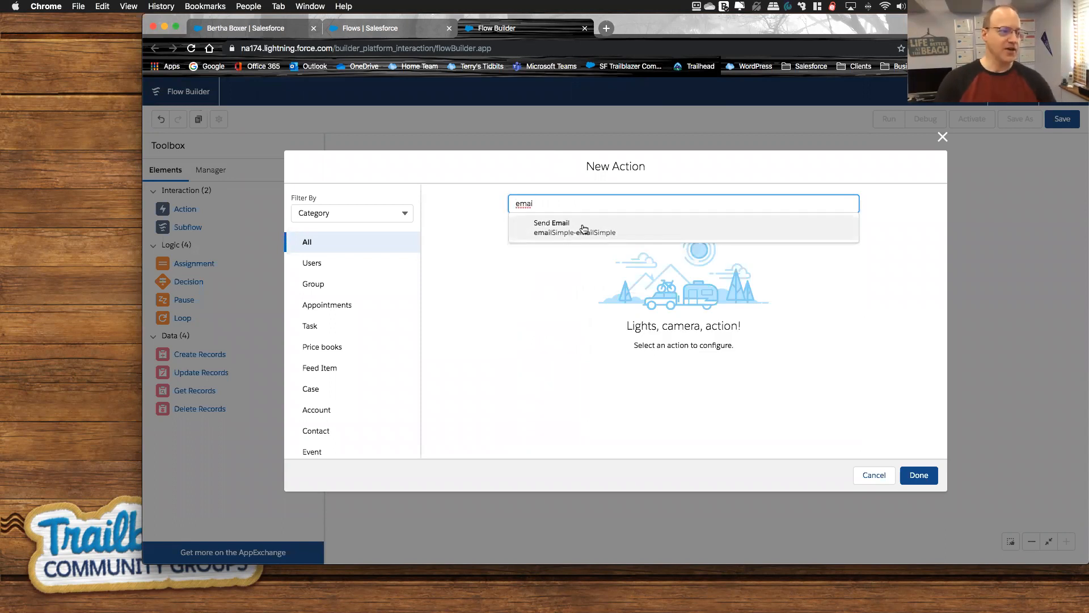
left_click(560, 230)
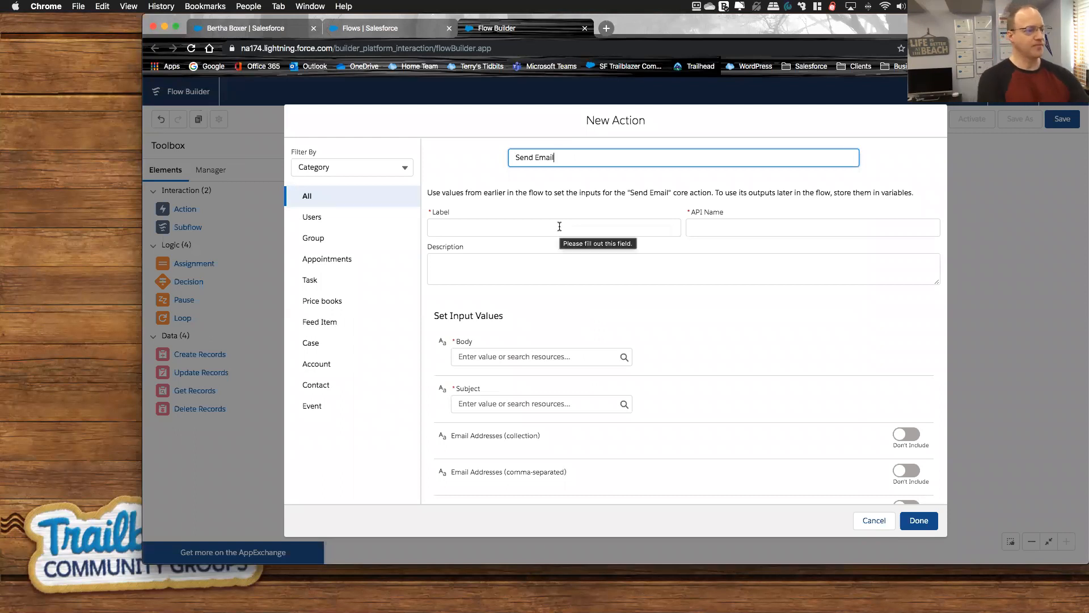
Enter sendEmail as the label and API name of the new Send Email action.
left_click(459, 229)
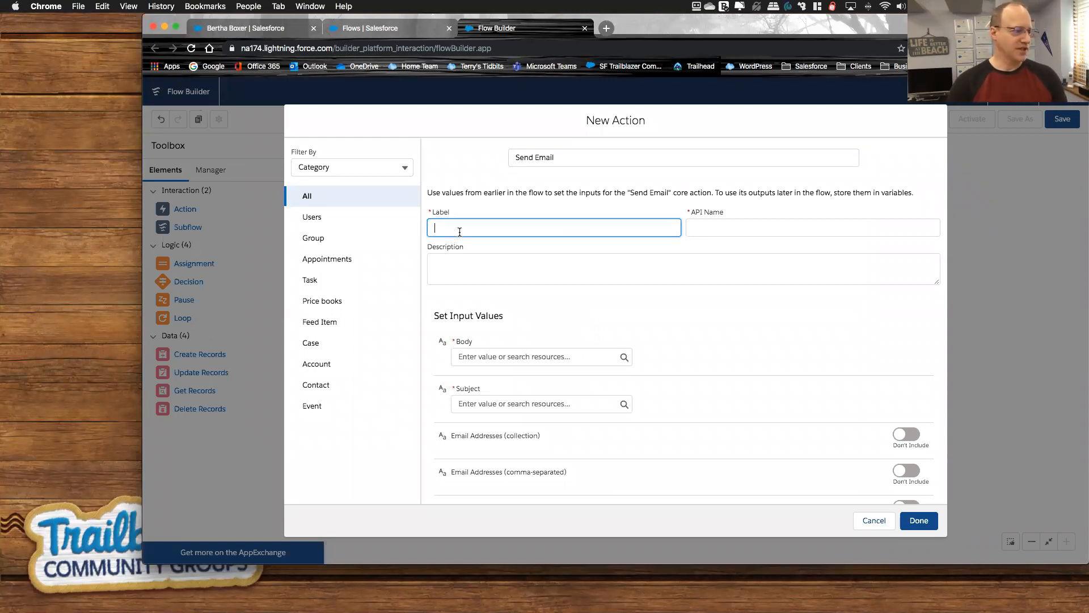
type("send")
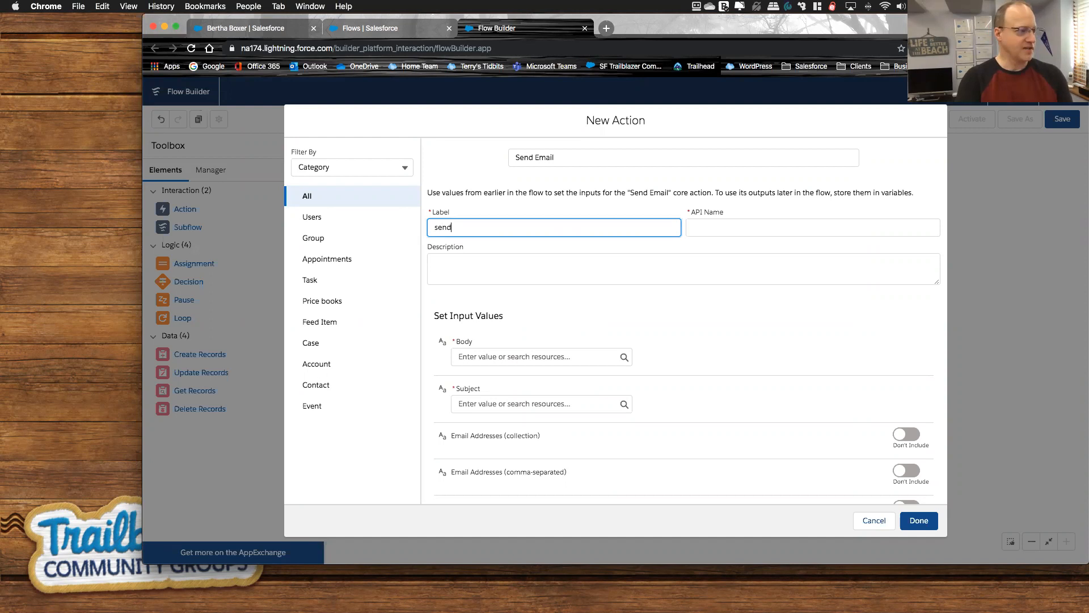
type("Email")
key("Tab")
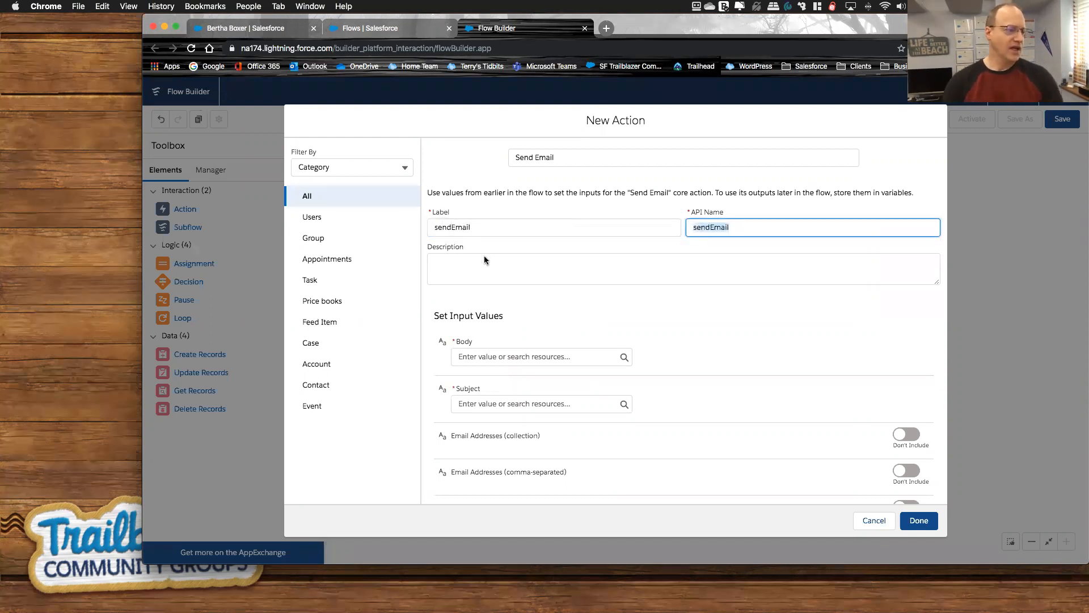
Create a new Text Template resource for the email Body with the API name tt_emailBody.
scroll(559, 283, "down", 1)
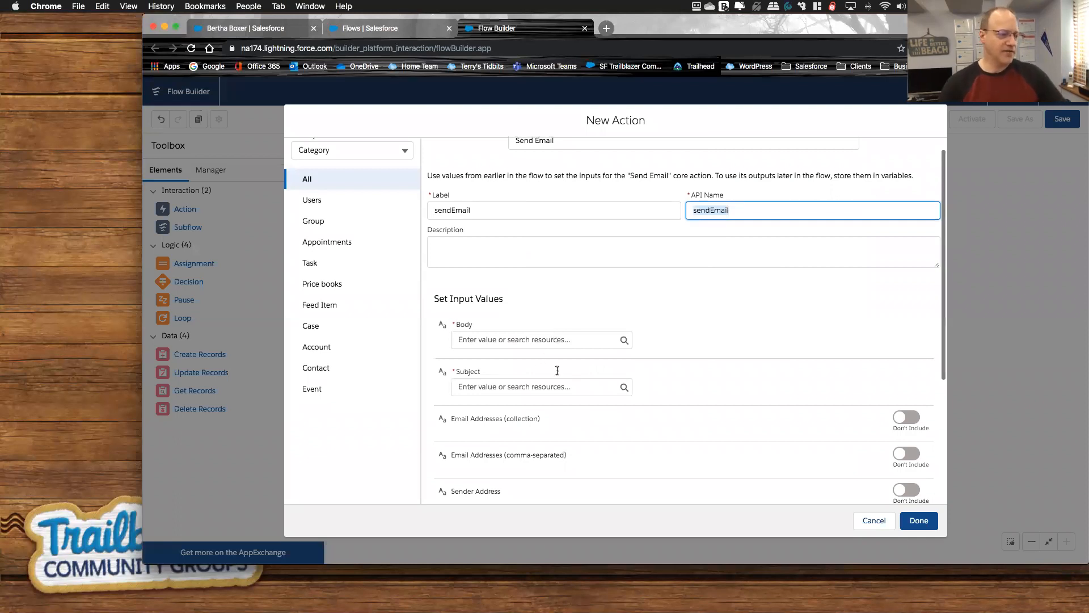
scroll(553, 375, "down", 4)
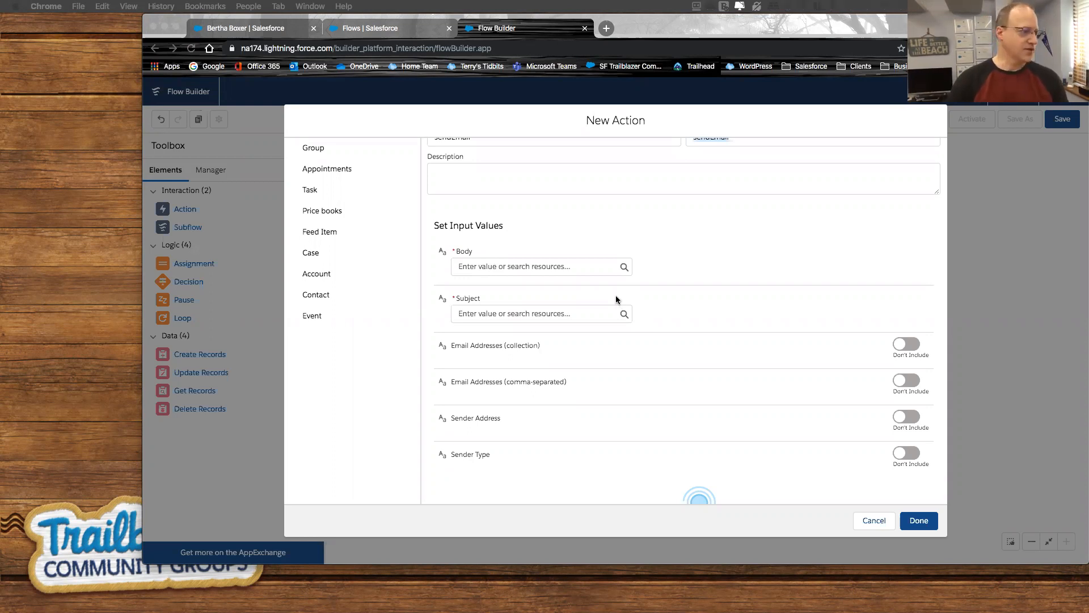
left_click(546, 266)
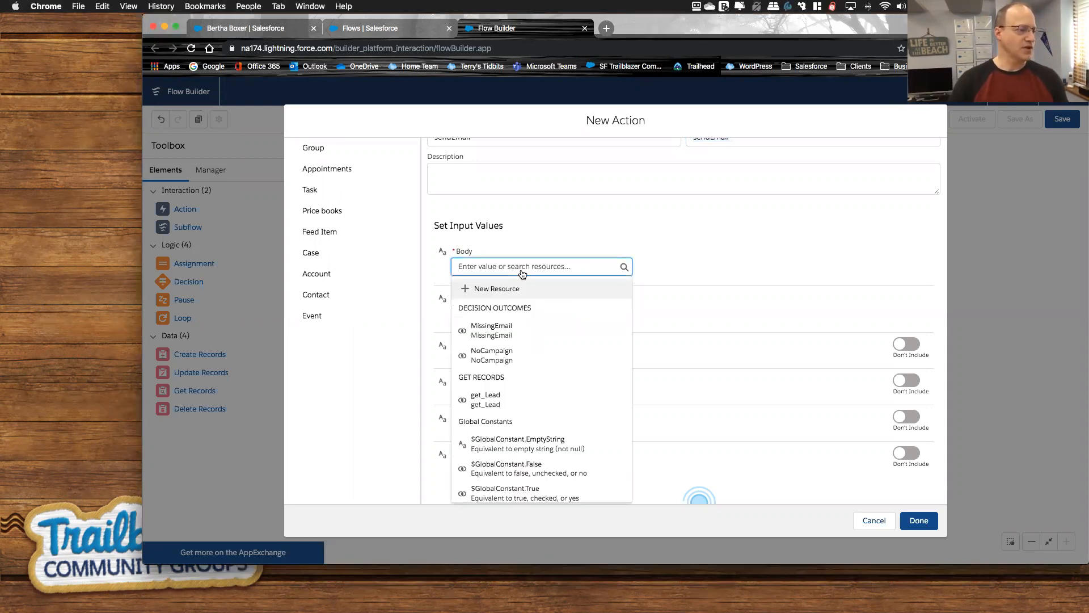
left_click(497, 289)
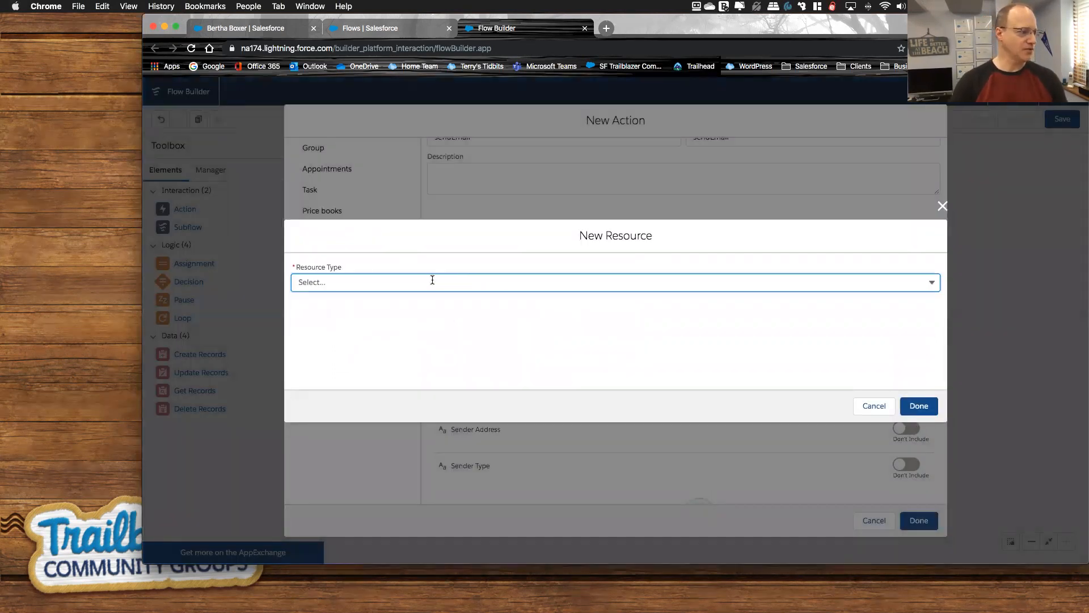
left_click(432, 281)
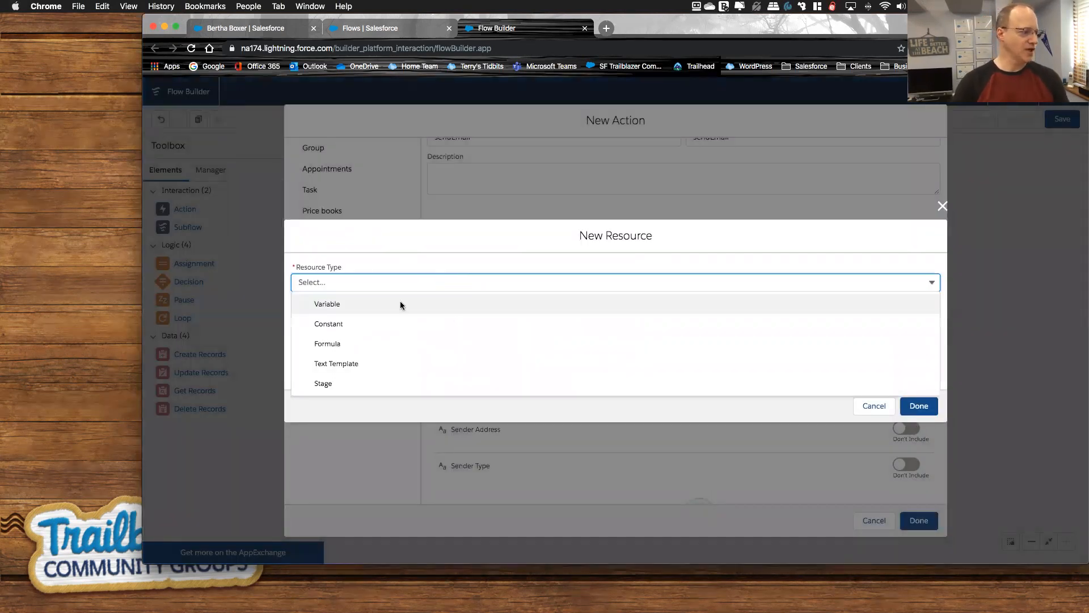
left_click(332, 364)
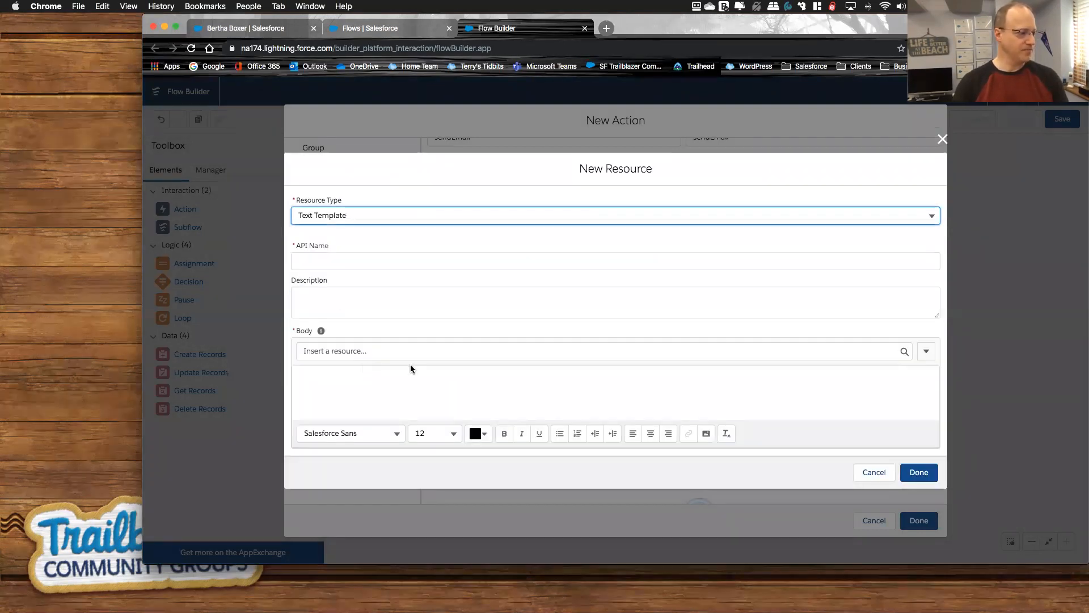
left_click(337, 257)
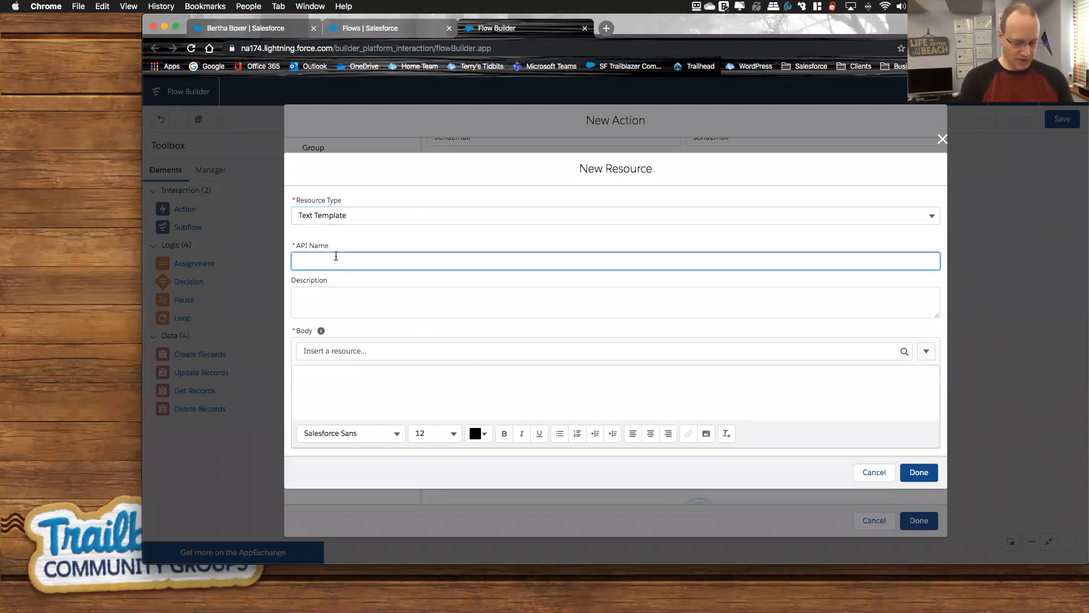
type("tt_")
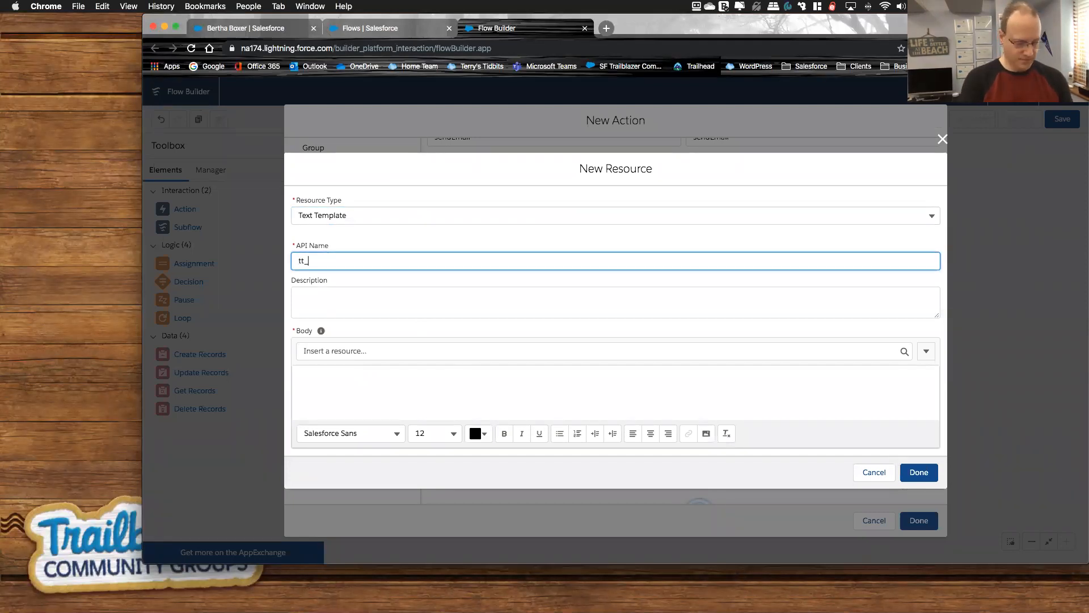
type("emailBody")
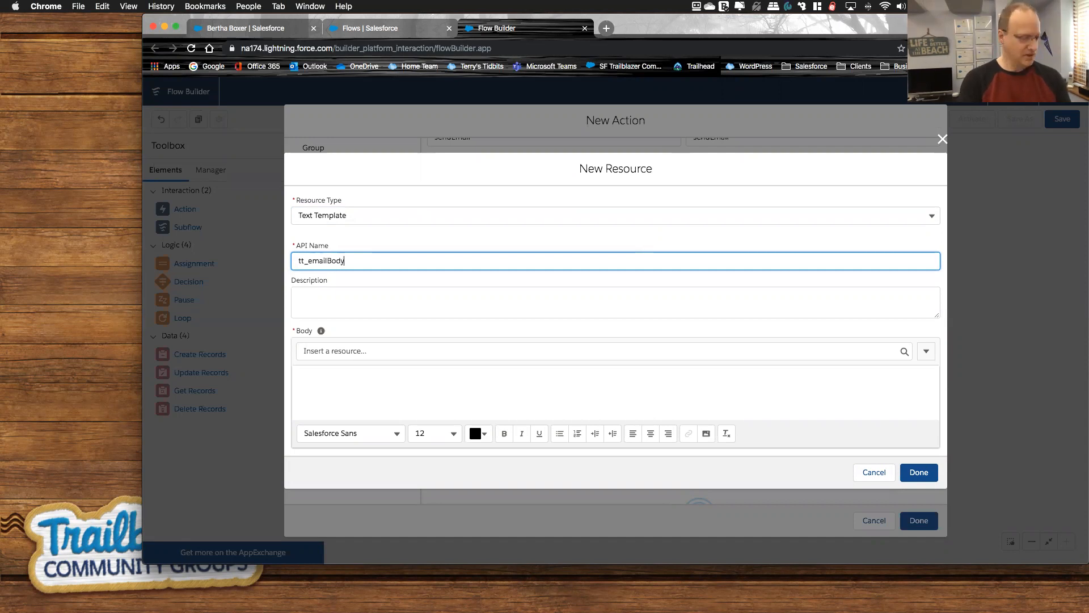
Fill the template body with The UserGroup Company's monthly newsletter message with privacy opt-out and company sign-off, and finish the resource.
left_click(362, 374)
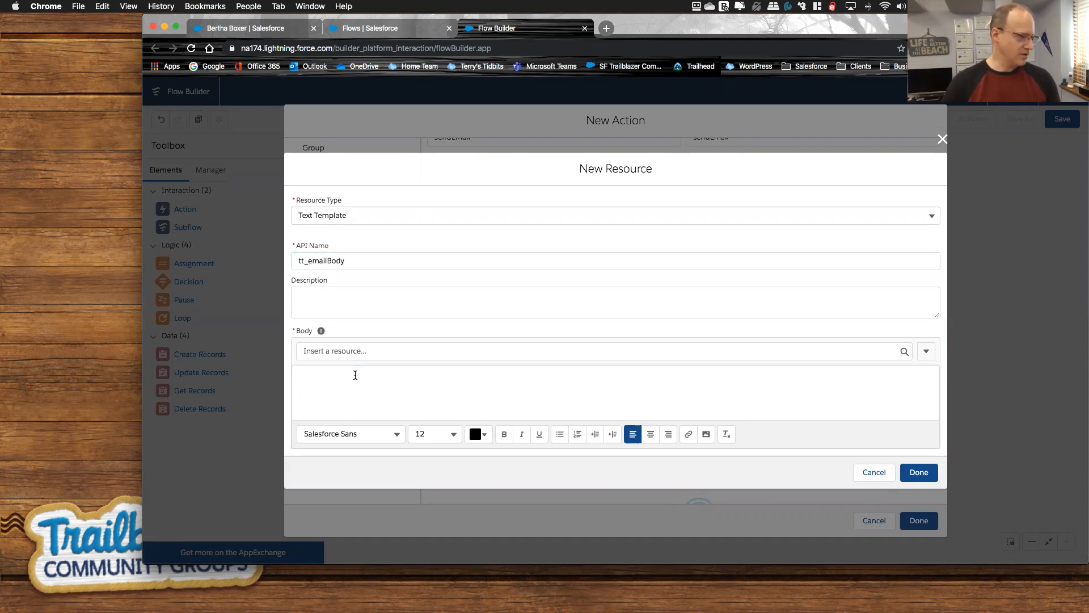
type("At The UserGroup Company, we want to provide meaningful content to support your growth initiatives.  We also value your privacy so please reply to this email if you wish to NOT receive our monthly newsletter.  Please be assured we will not spam you or sell your email address.  Sincerely, The UserGroup Company")
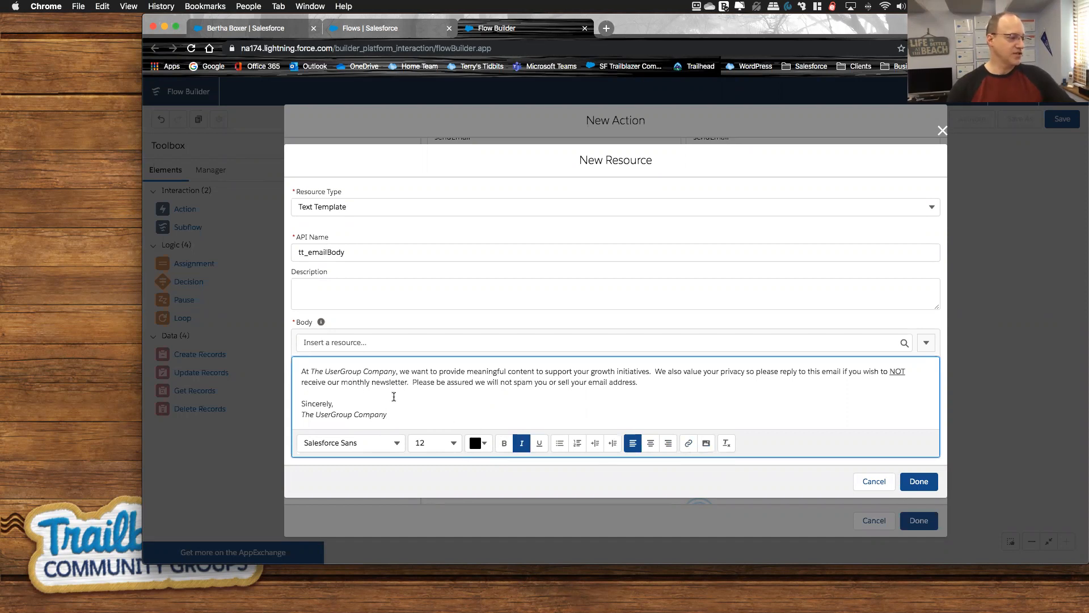
left_click_drag(316, 373, 383, 372)
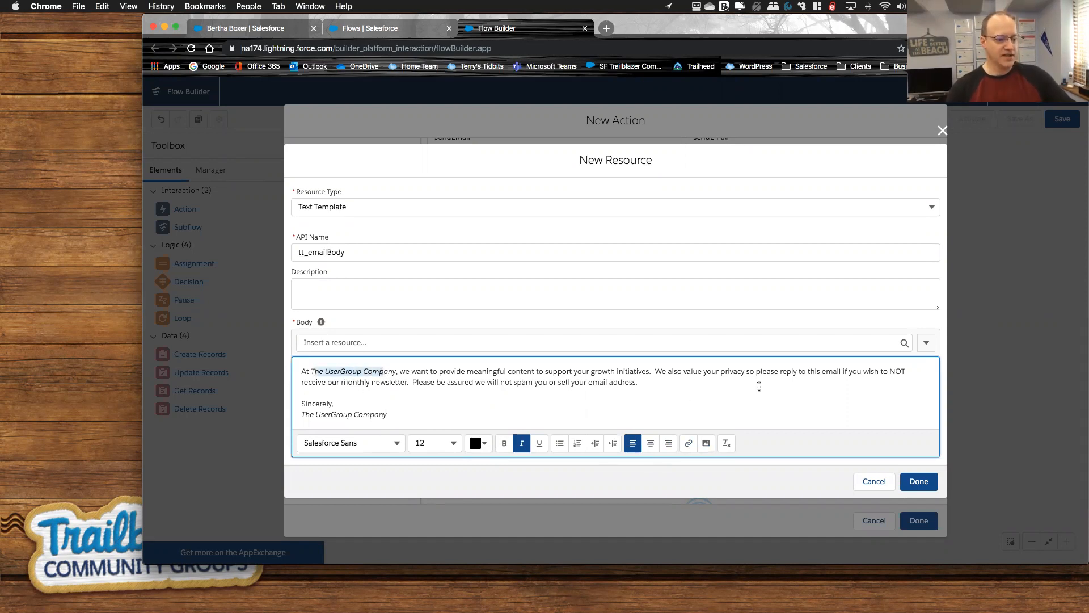
left_click(893, 372)
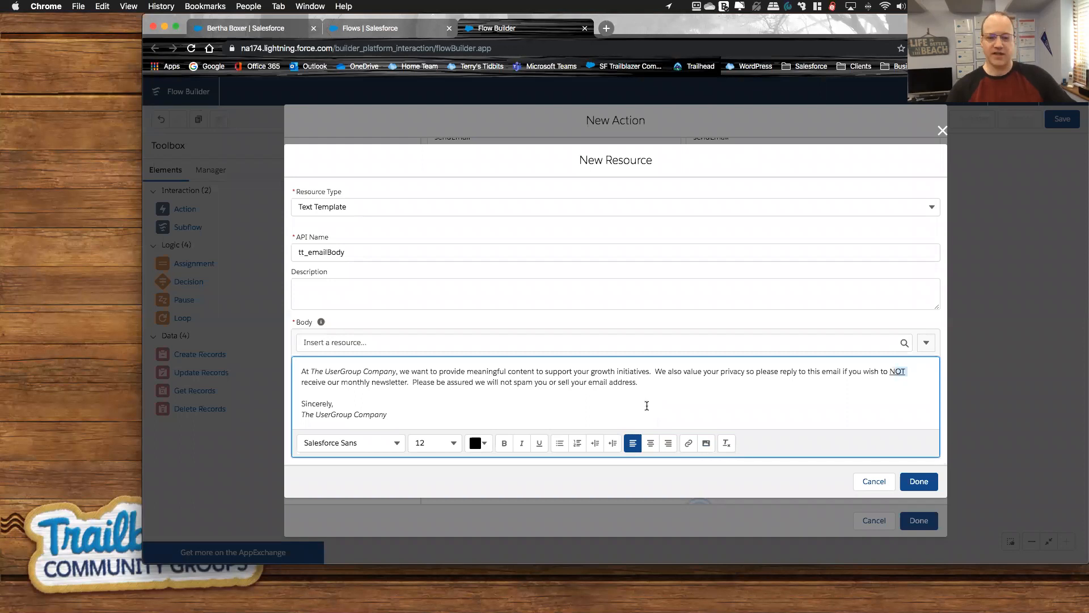
left_click(463, 403)
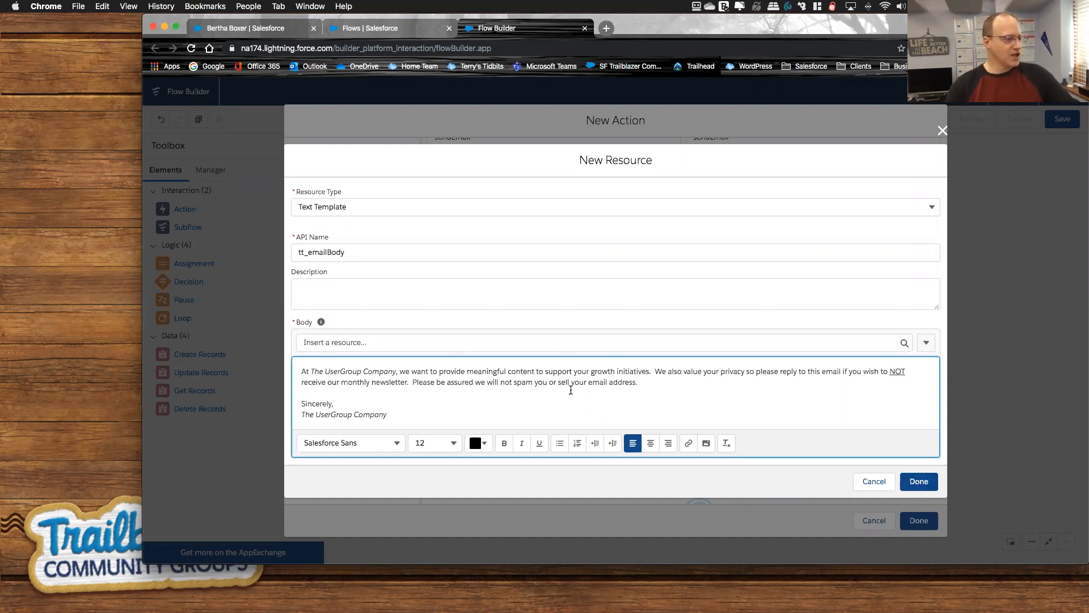
left_click(919, 482)
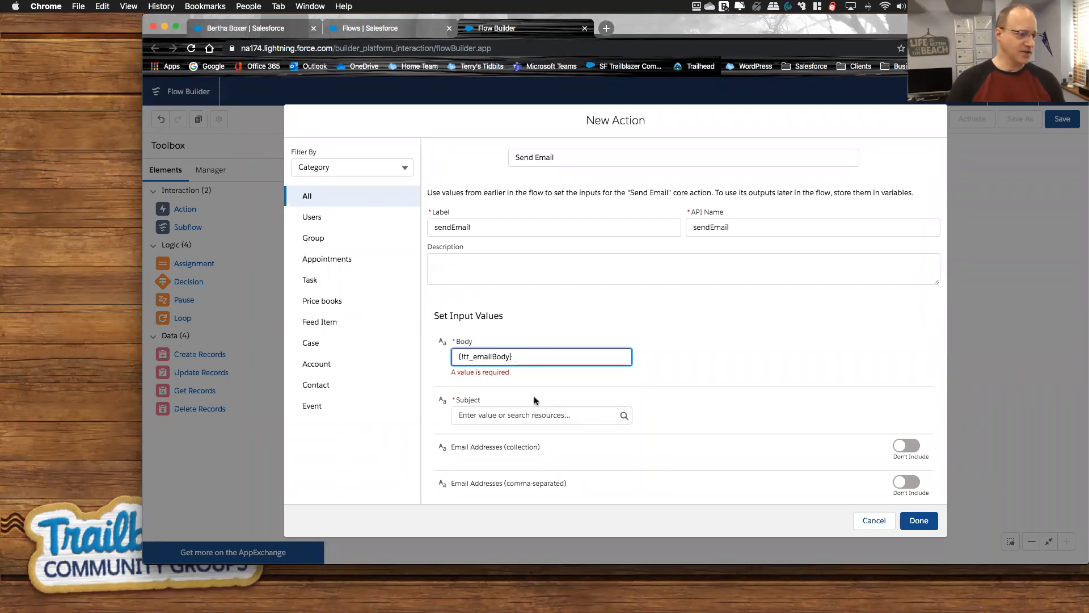
Set the email Subject of the sendEmail action to Monthly Newsletter.
left_click(520, 419)
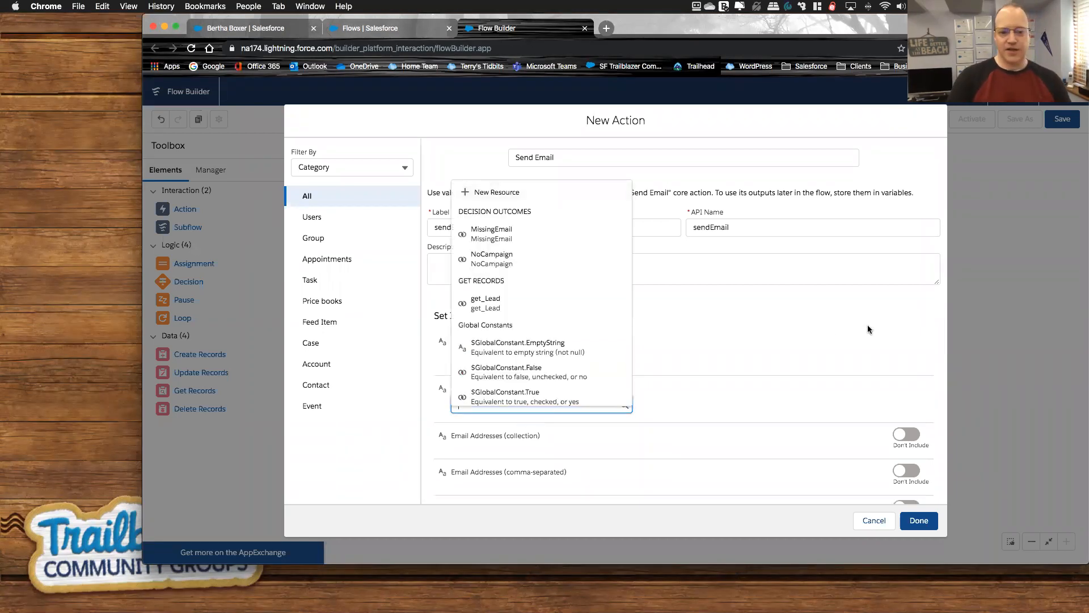
key("super+Tab")
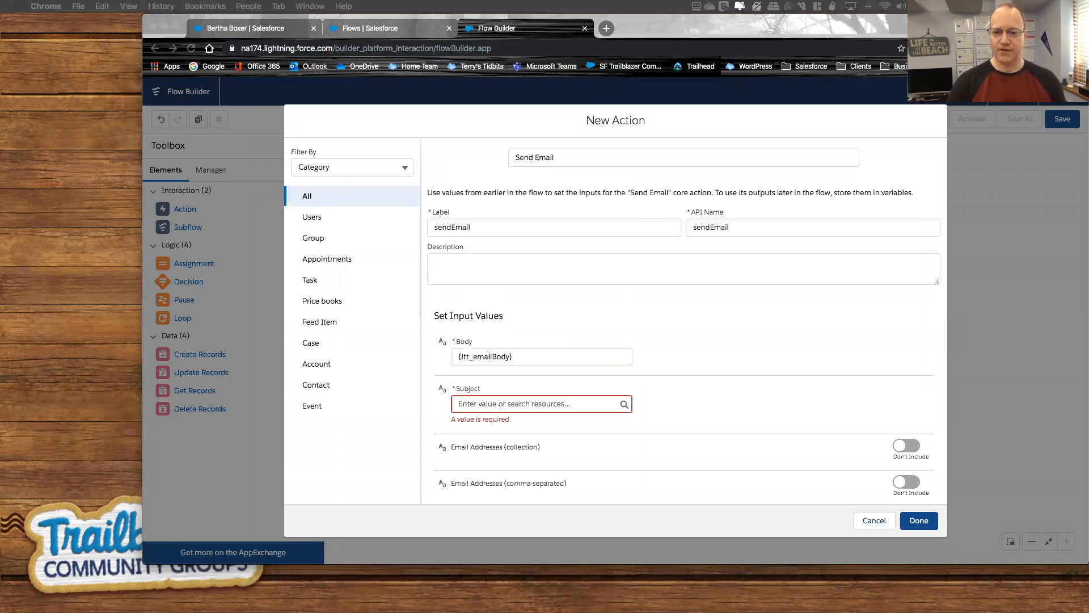
left_click(479, 406)
type("Monthly")
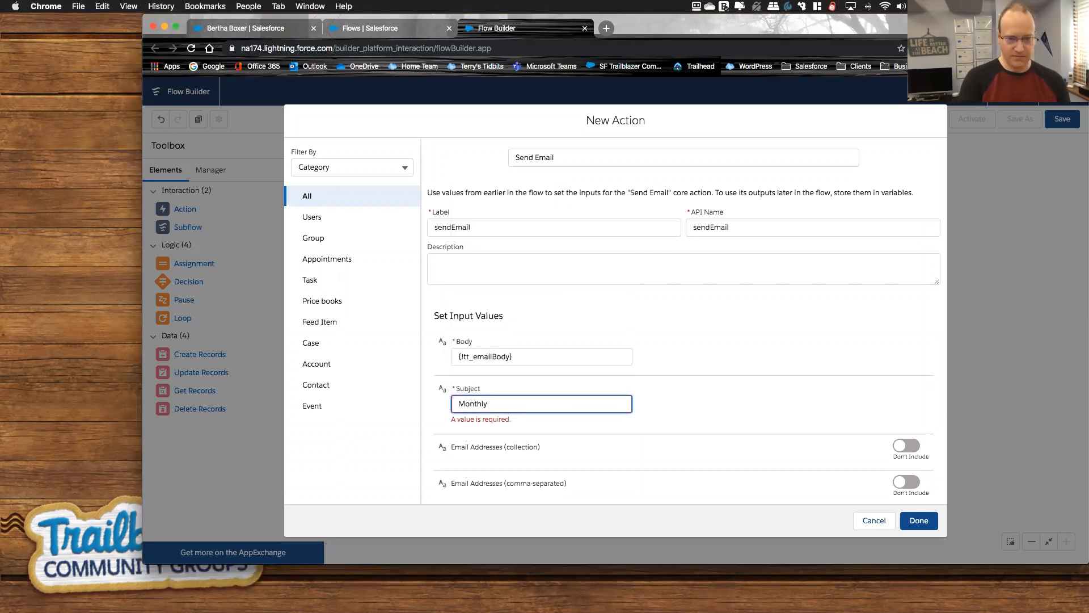
type(" New")
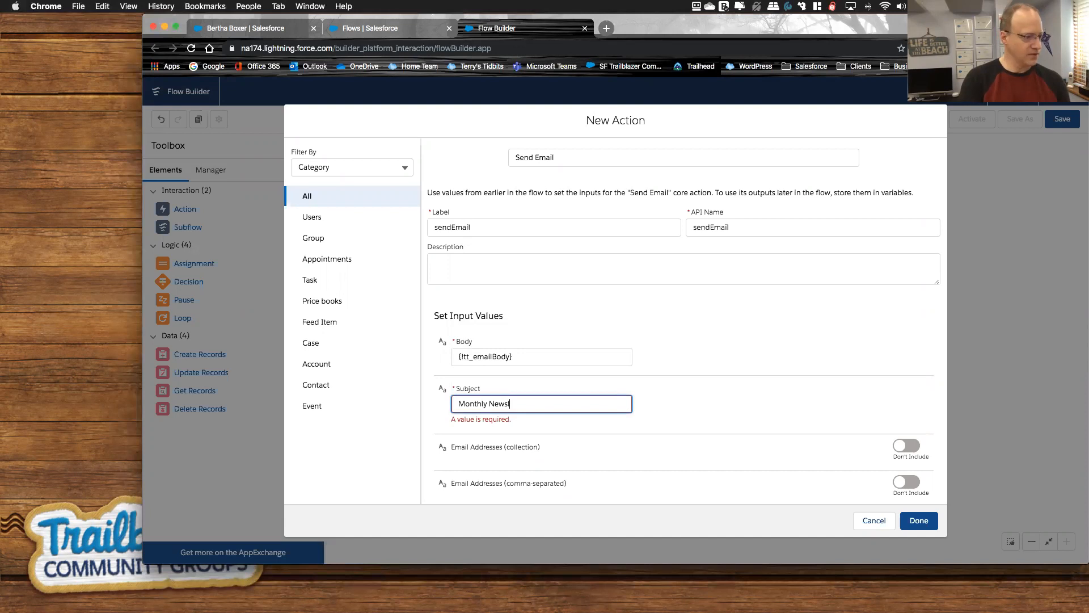
type("sletter")
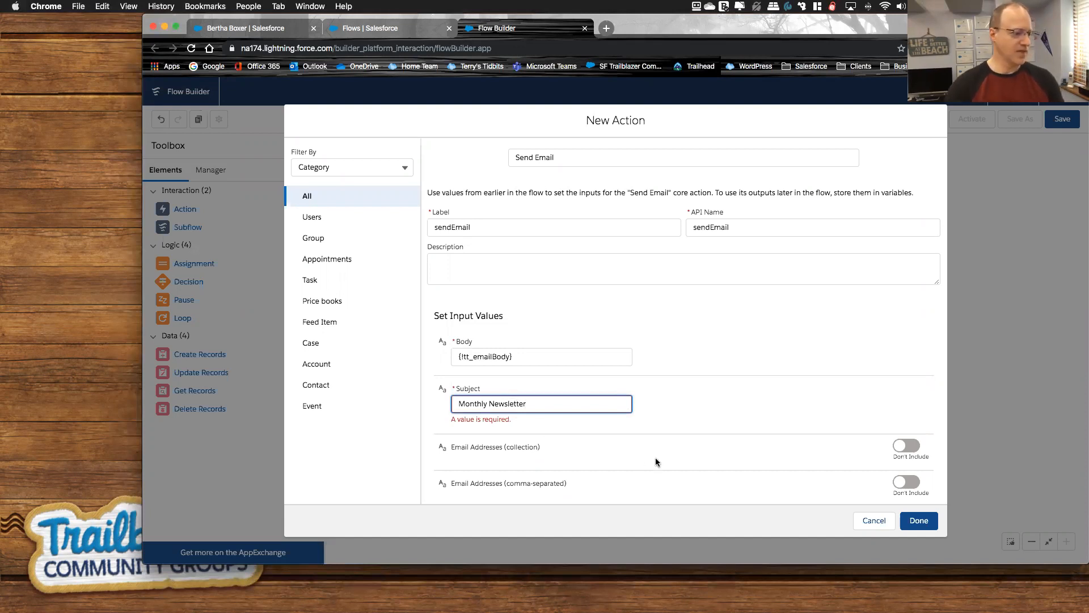
Include Email Addresses (comma-separated) instead of the collection, set it to var_LeadEmailAddress, and finish the sendEmail action.
scroll(654, 461, "down", 3)
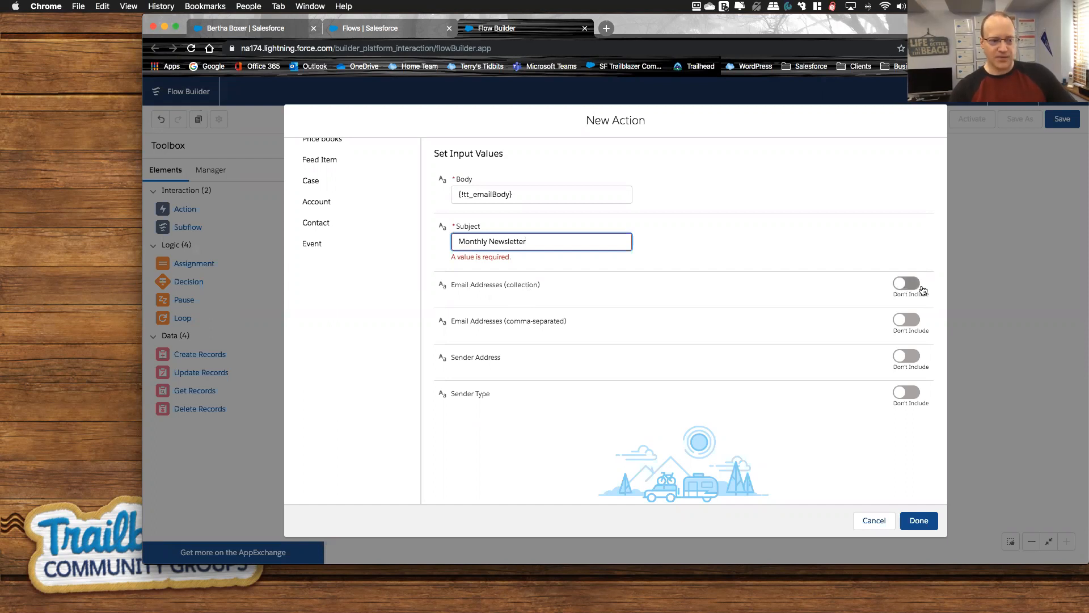
left_click(909, 291)
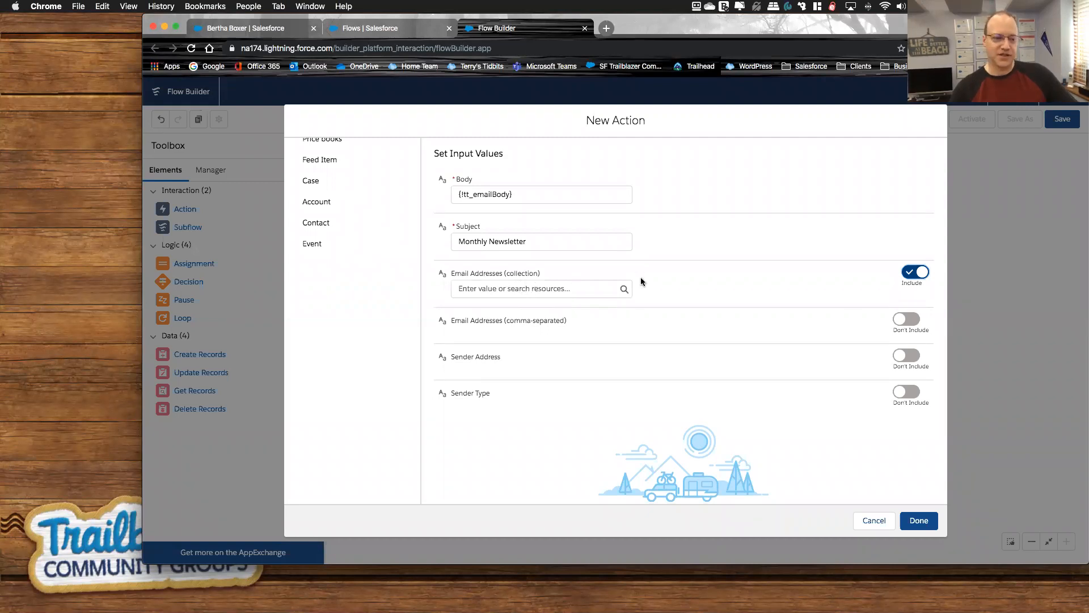
left_click(896, 277)
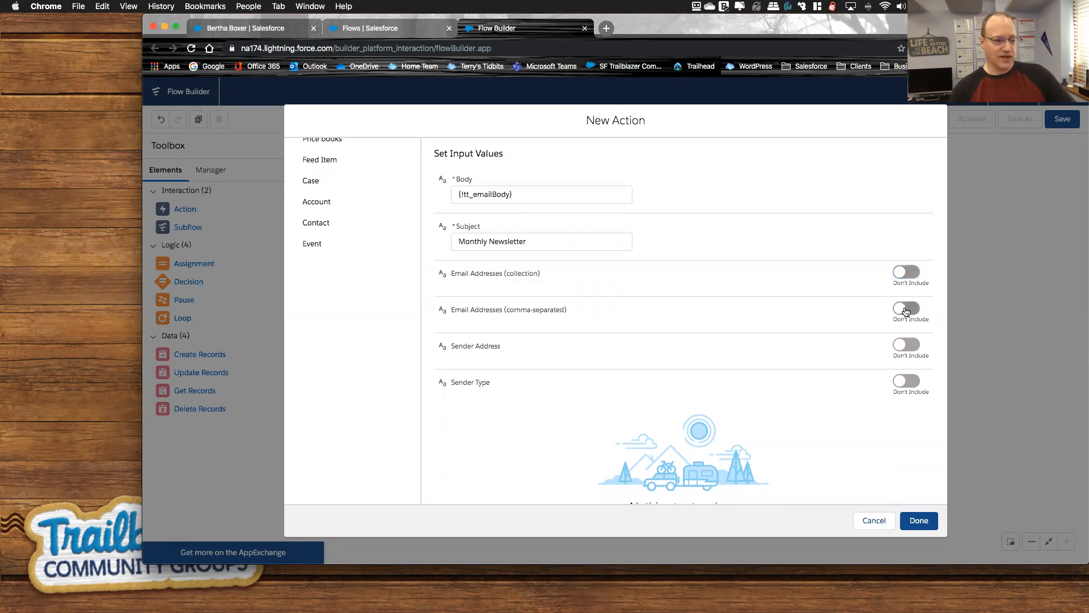
left_click(906, 310)
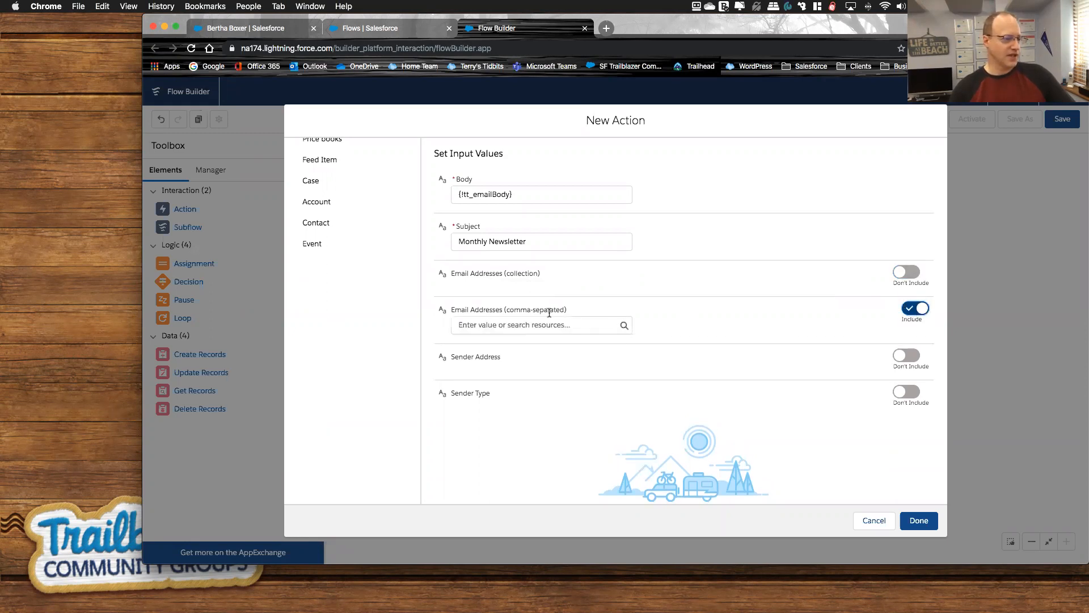
left_click(507, 324)
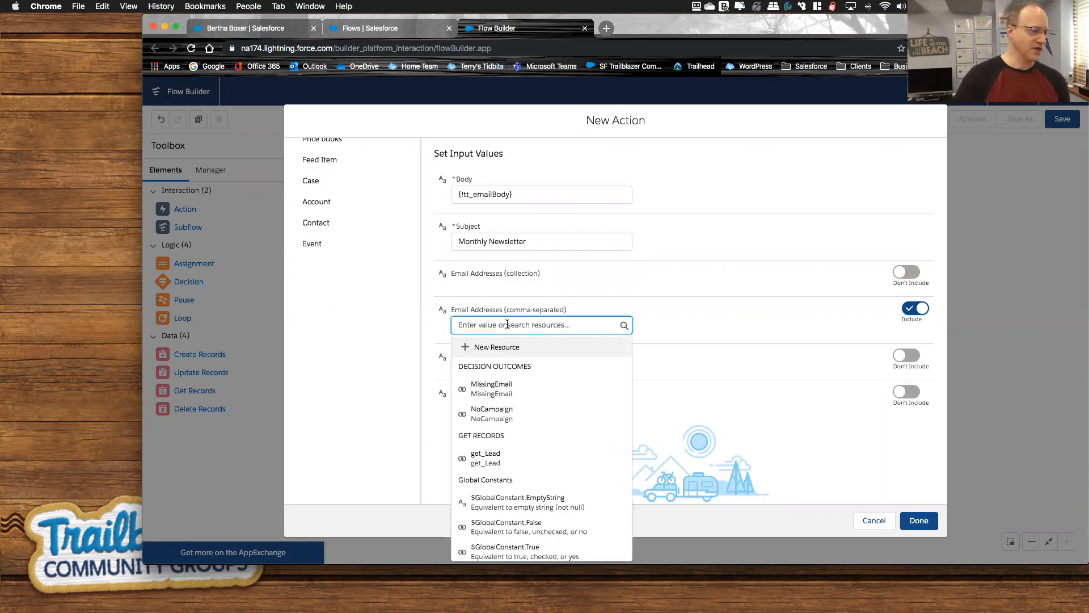
type("var")
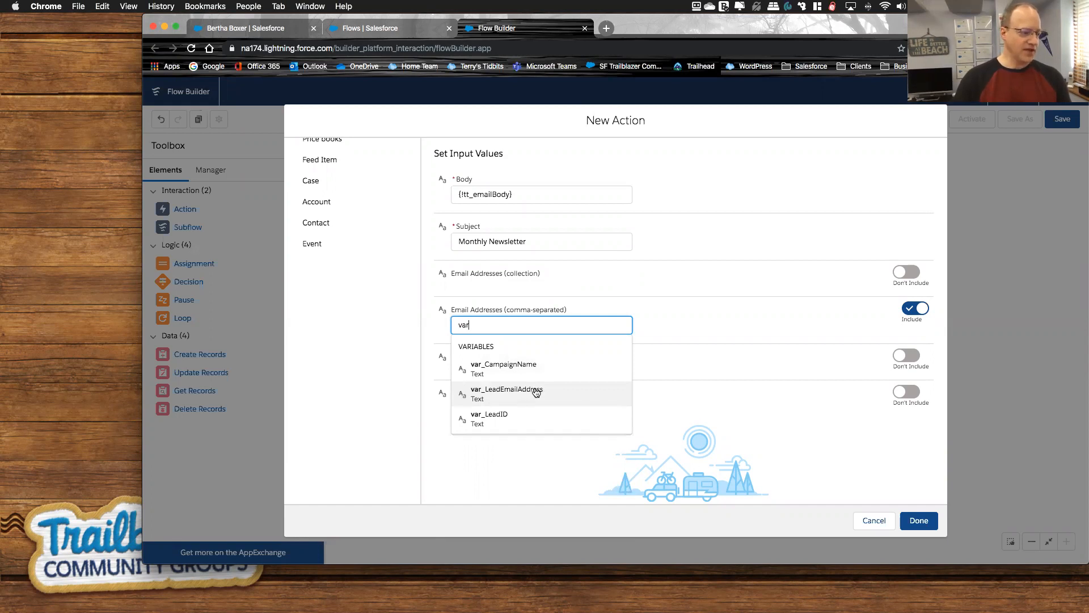
left_click(536, 392)
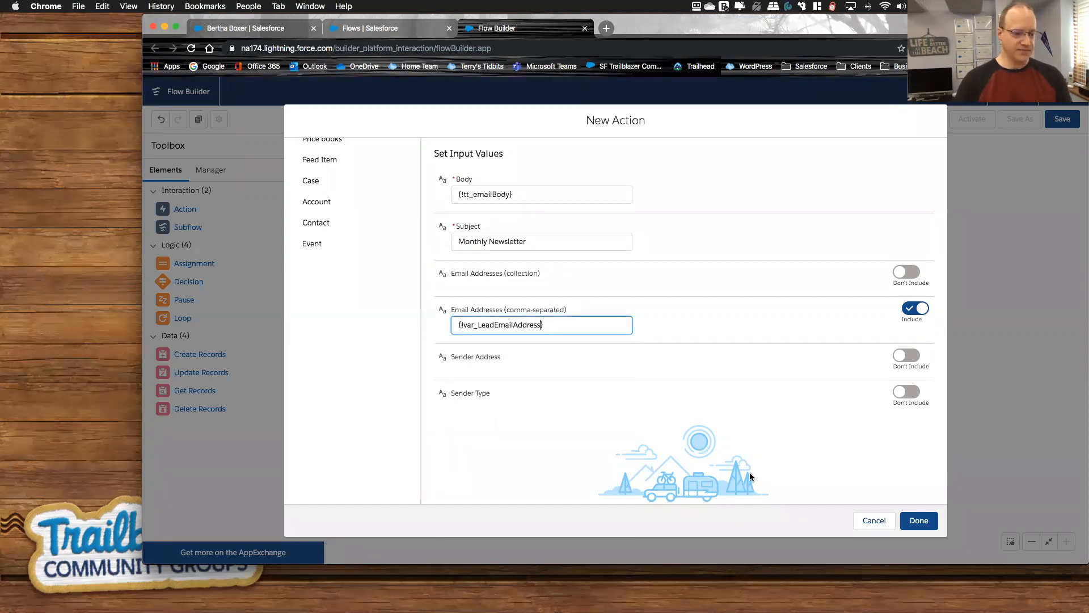
left_click(920, 521)
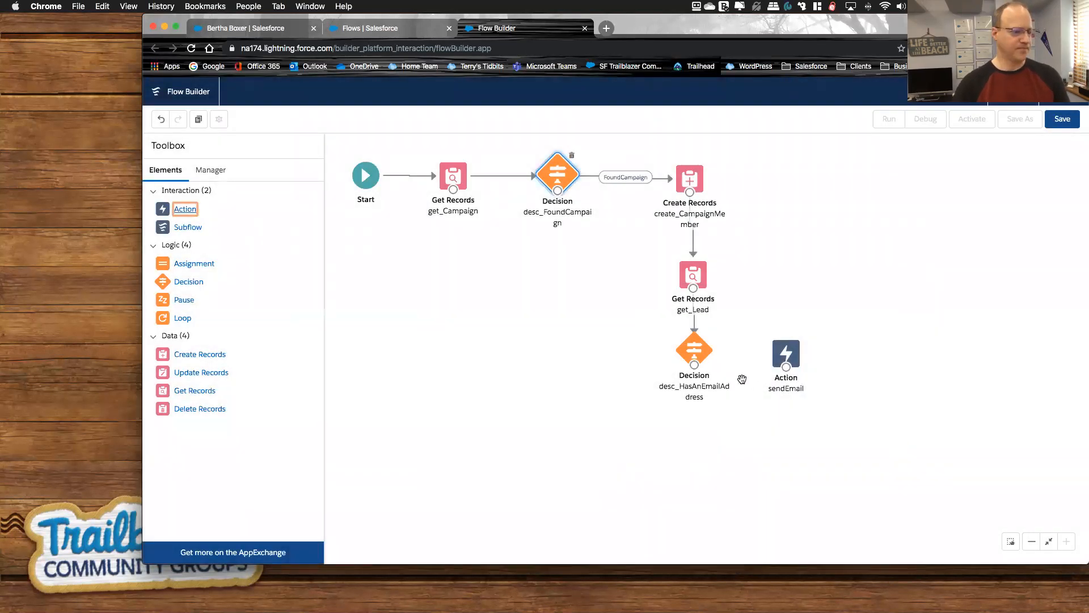
Connect the desc_HasAnEmailAddress decision to the sendEmail action using the HasEmail outcome.
left_click_drag(697, 371, 781, 356)
left_click(701, 338)
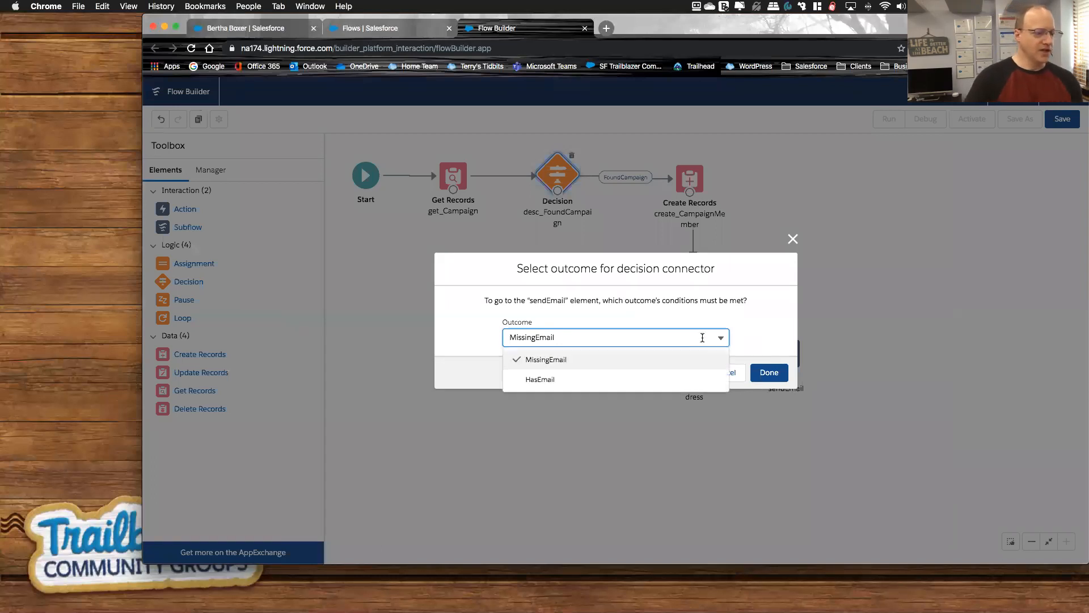
left_click(638, 379)
left_click(775, 373)
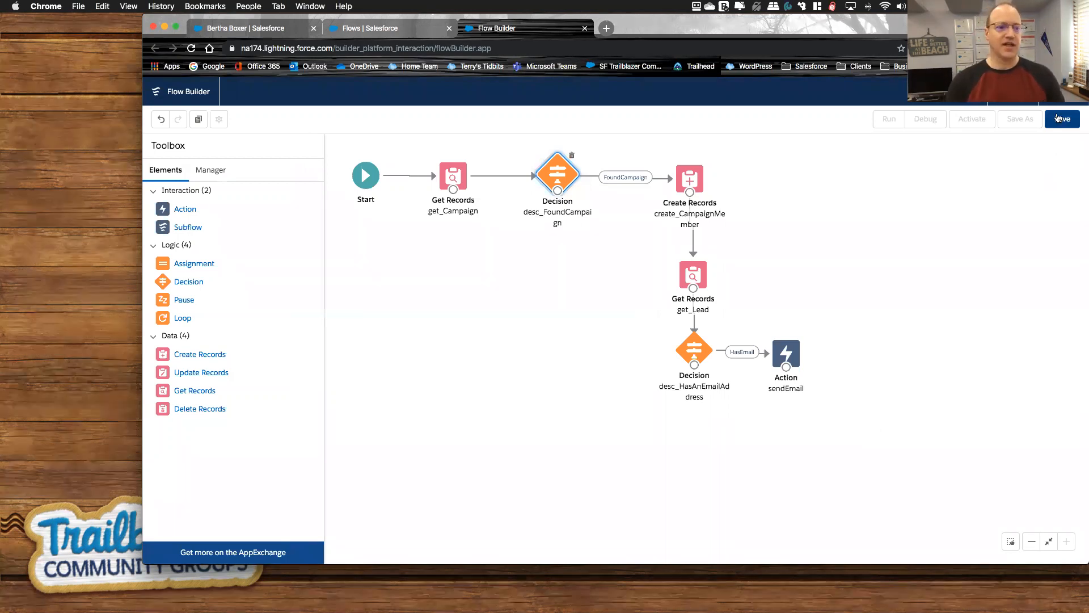
Save the flow with the label Create Campaign Member and its matching API name.
left_click(1061, 120)
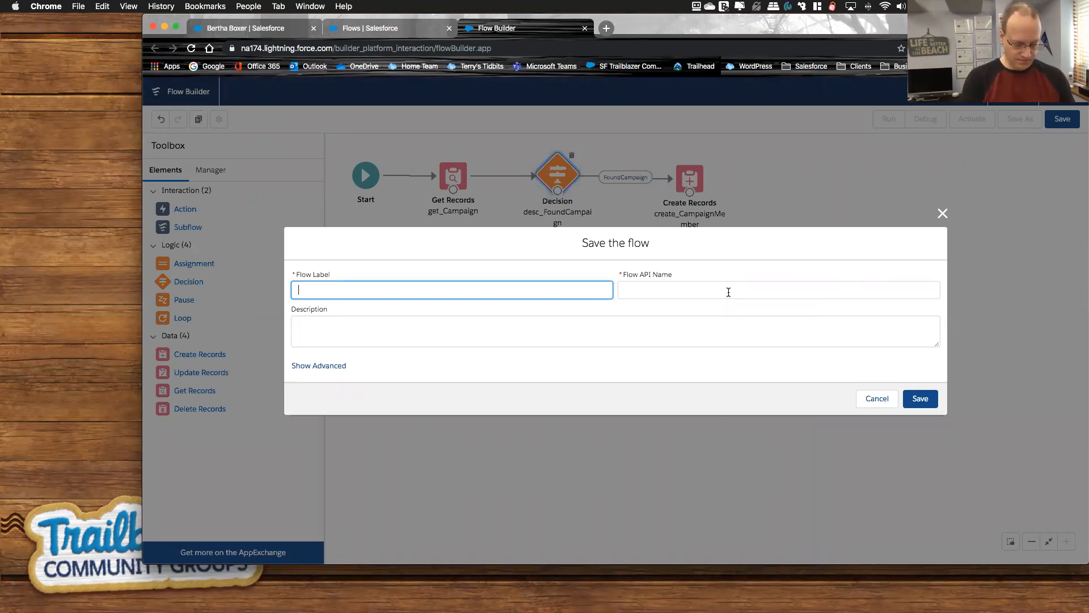
type("Send C")
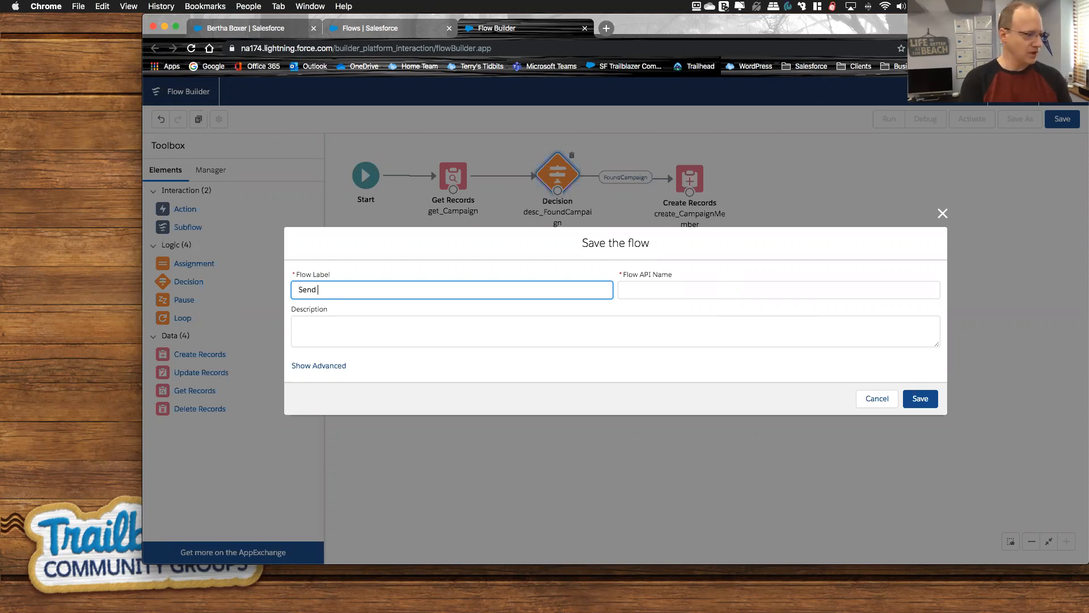
key("BackSpace")
key("BackSpace")
key("BackSpace")
type("Create Campaign Member")
key("Tab")
left_click(919, 398)
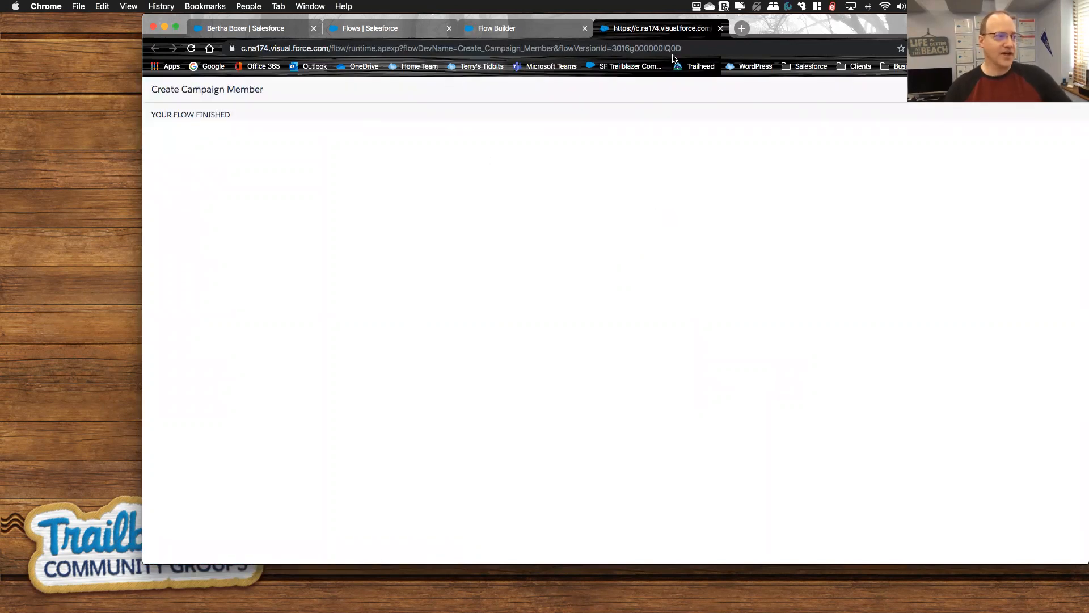
Close the finished flow run and open a debug session for the flow, ready to fill in its input variables.
left_click(721, 27)
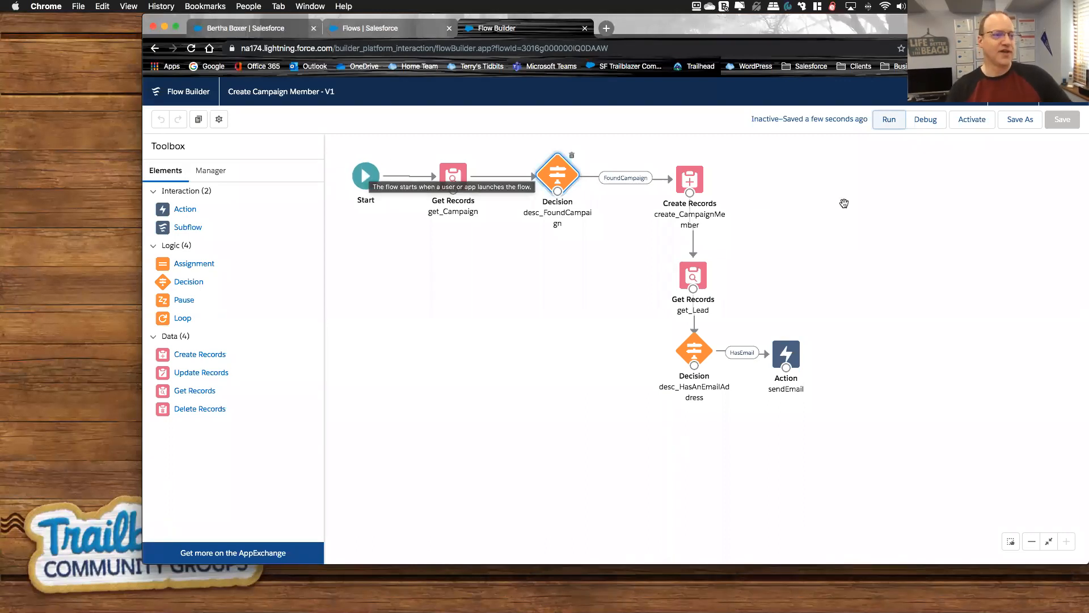
left_click(926, 120)
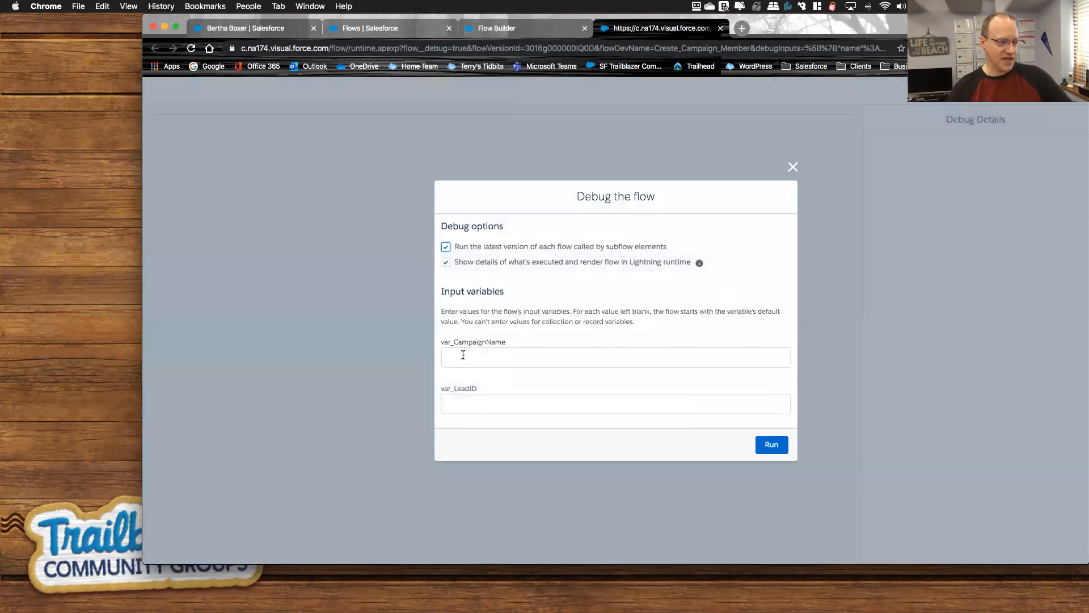
left_click(491, 353)
left_click(494, 403)
left_click(495, 356)
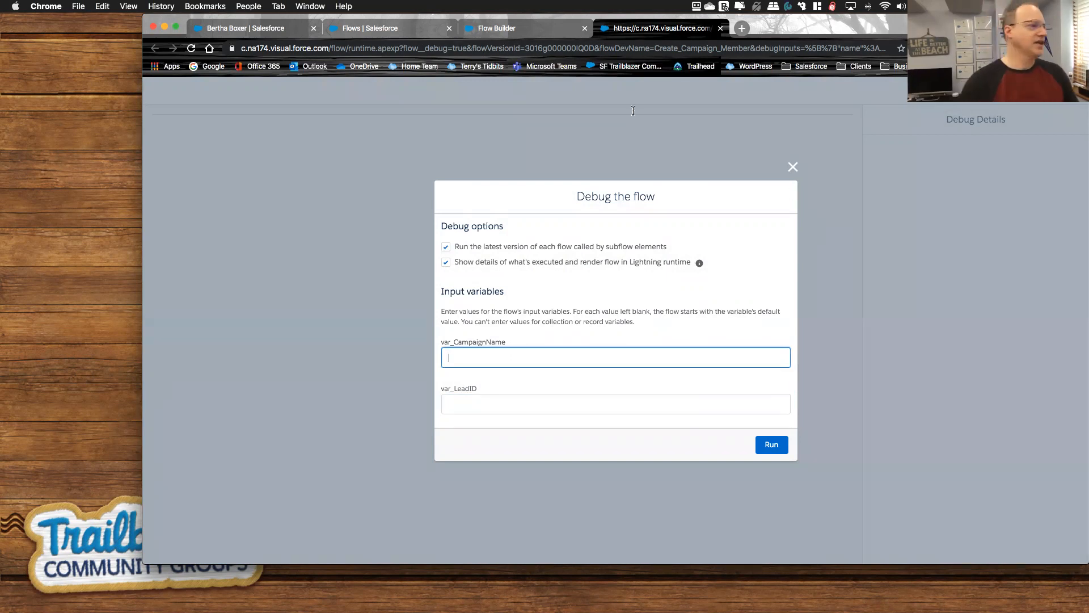
Copy the record ID of the American Banking Corp. lead from its page address and paste it into var_LeadID.
left_click(246, 28)
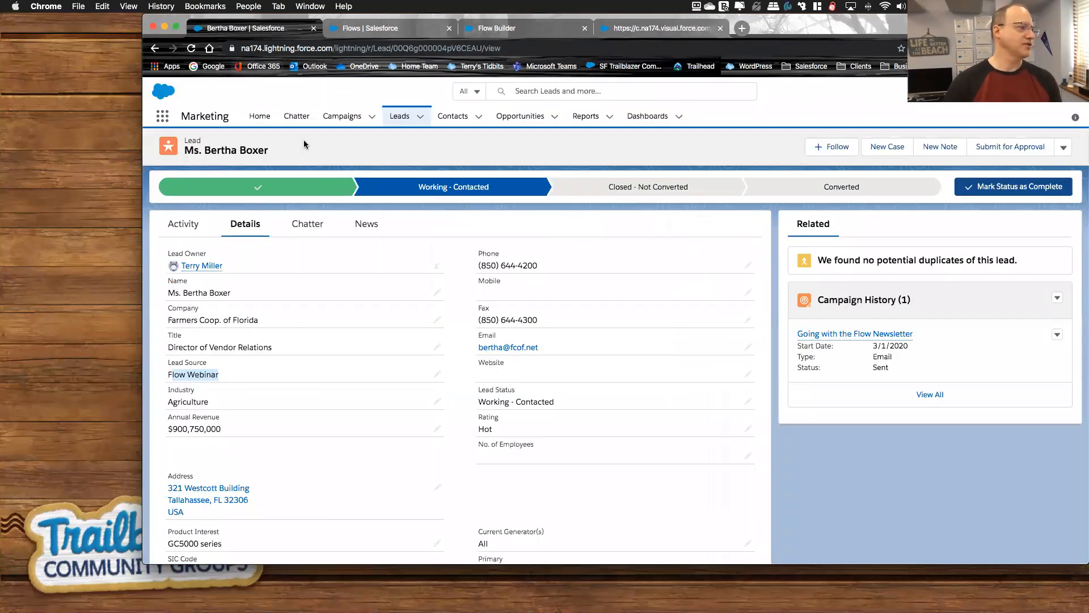
left_click(399, 116)
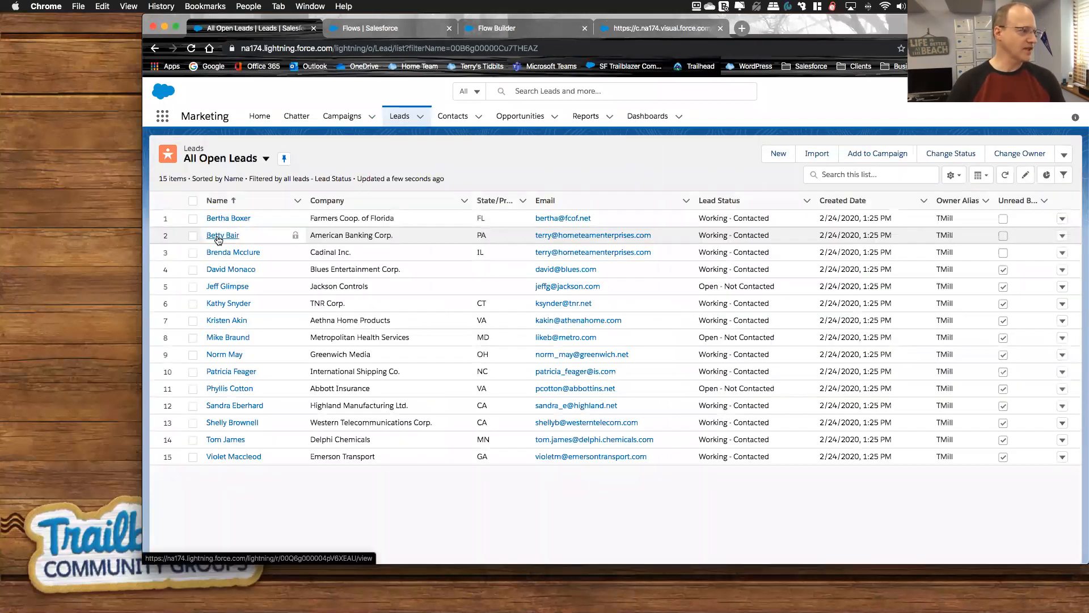
left_click(218, 236)
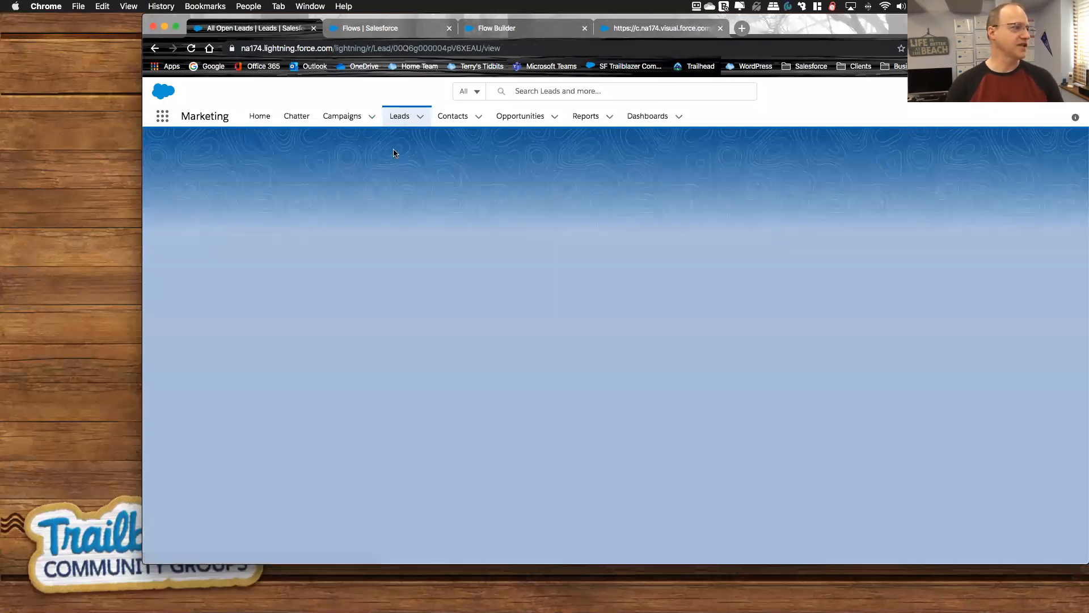
double_click(416, 48)
key("super+c")
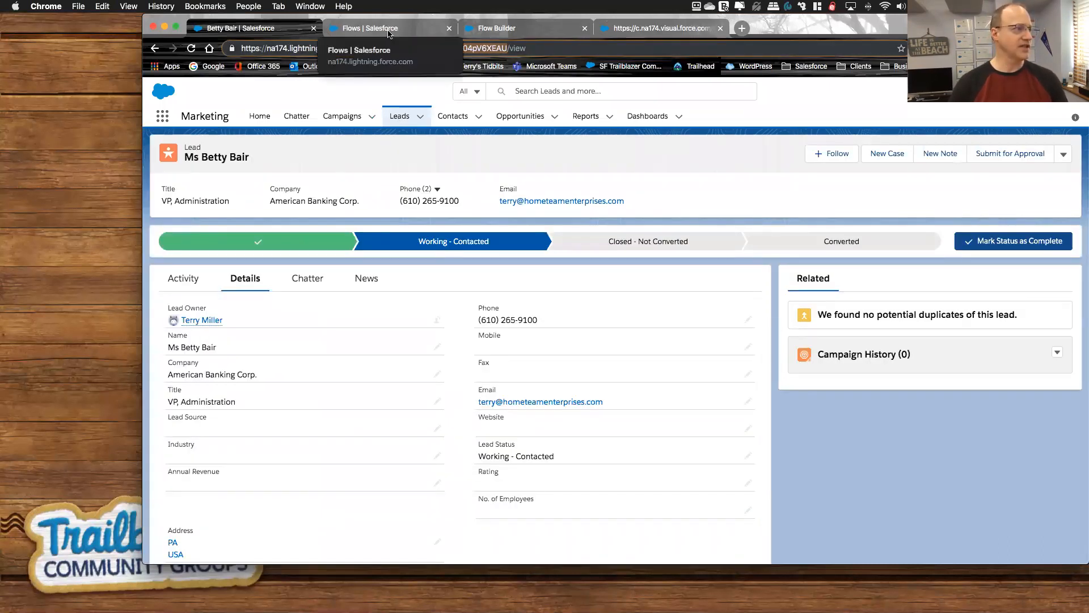
left_click(658, 28)
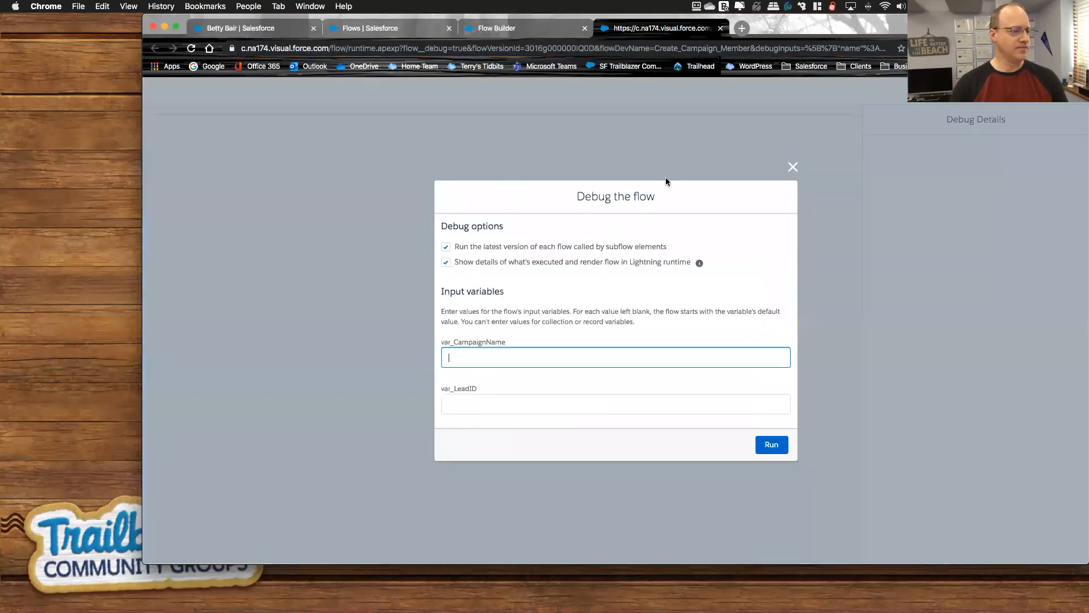
left_click(497, 405)
key("super+v")
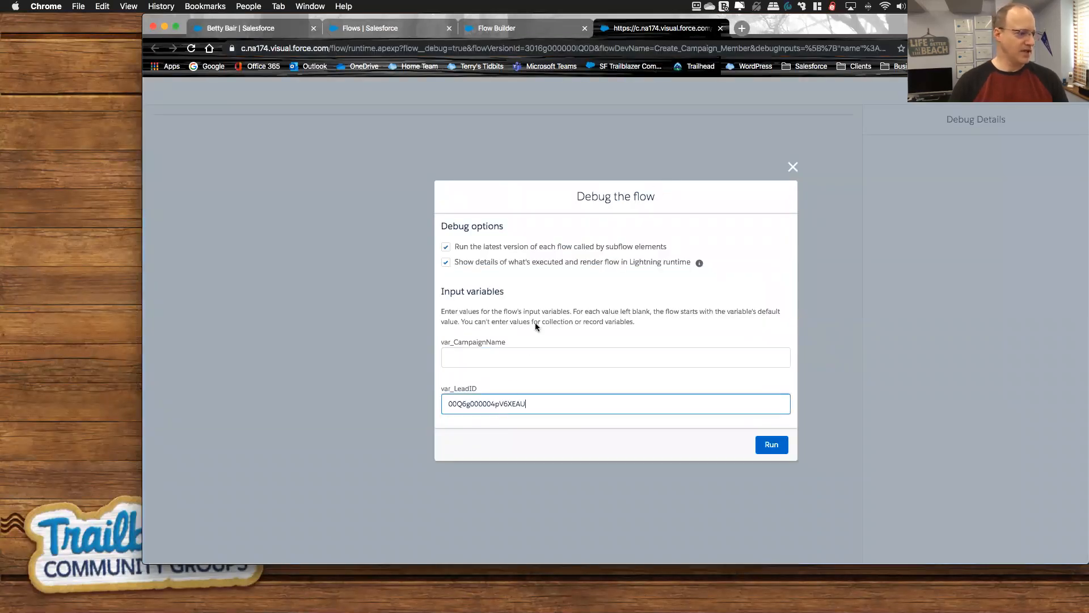
Copy the campaign name Going with the Flow Newsletter into var_CampaignName and run the debug session.
left_click(262, 33)
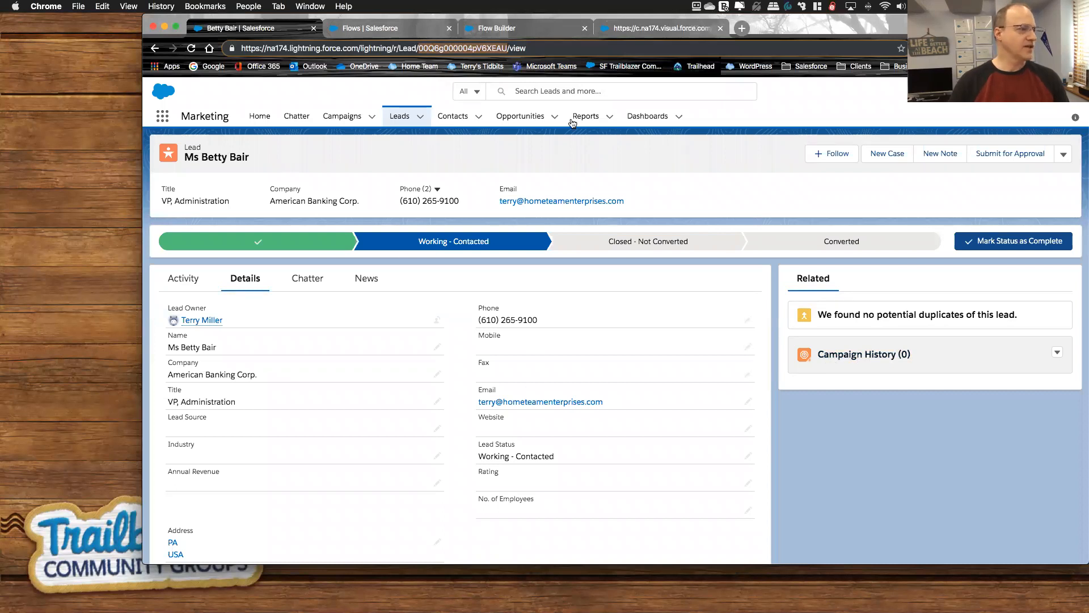
left_click(370, 117)
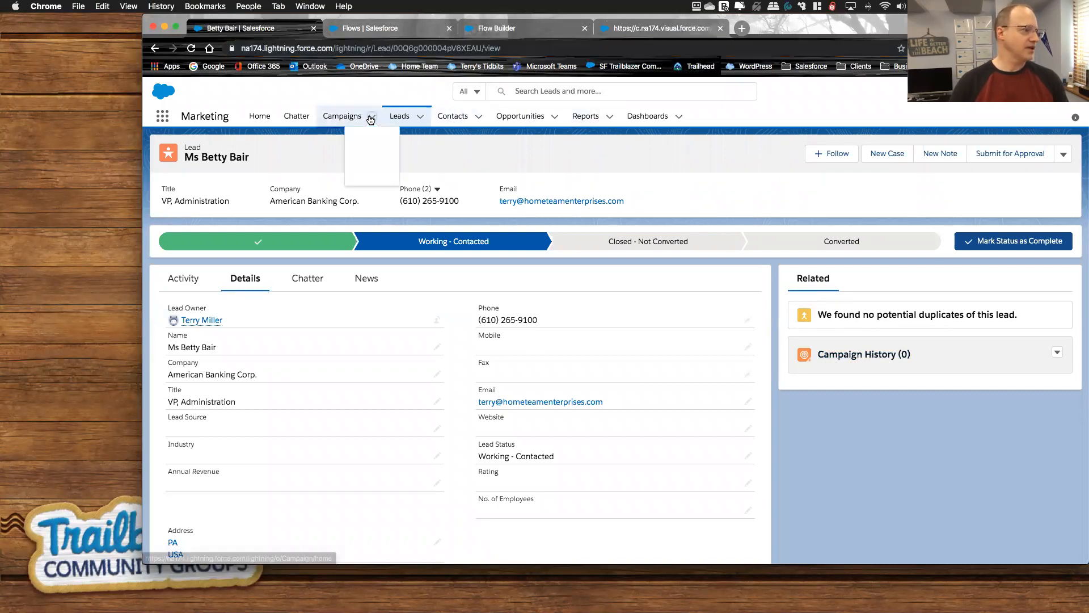
left_click(355, 185)
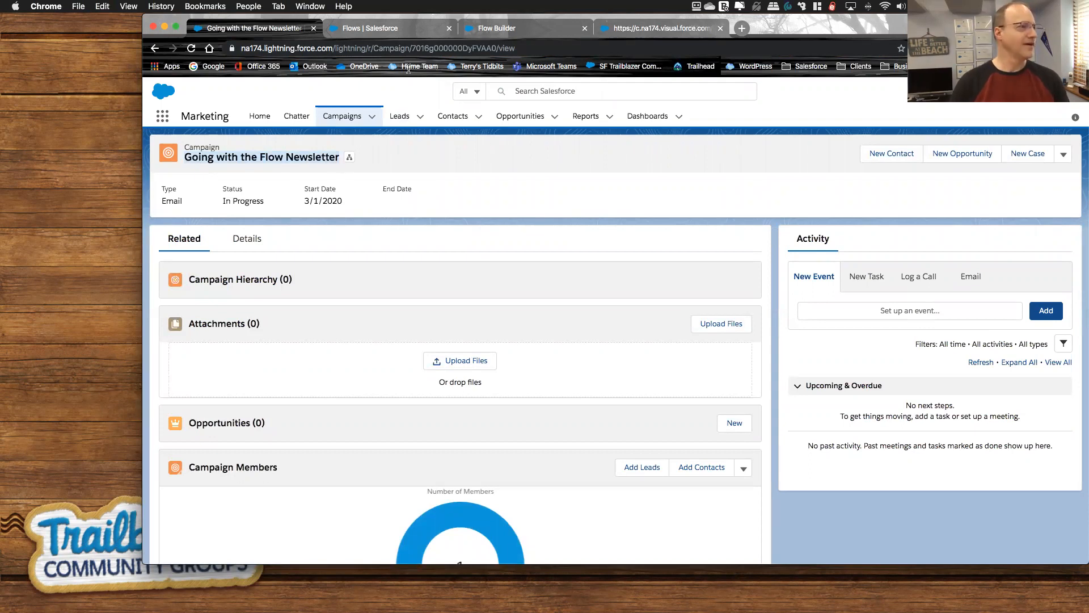
left_click(663, 29)
left_click(531, 358)
type("Going with the Flow Newsletter")
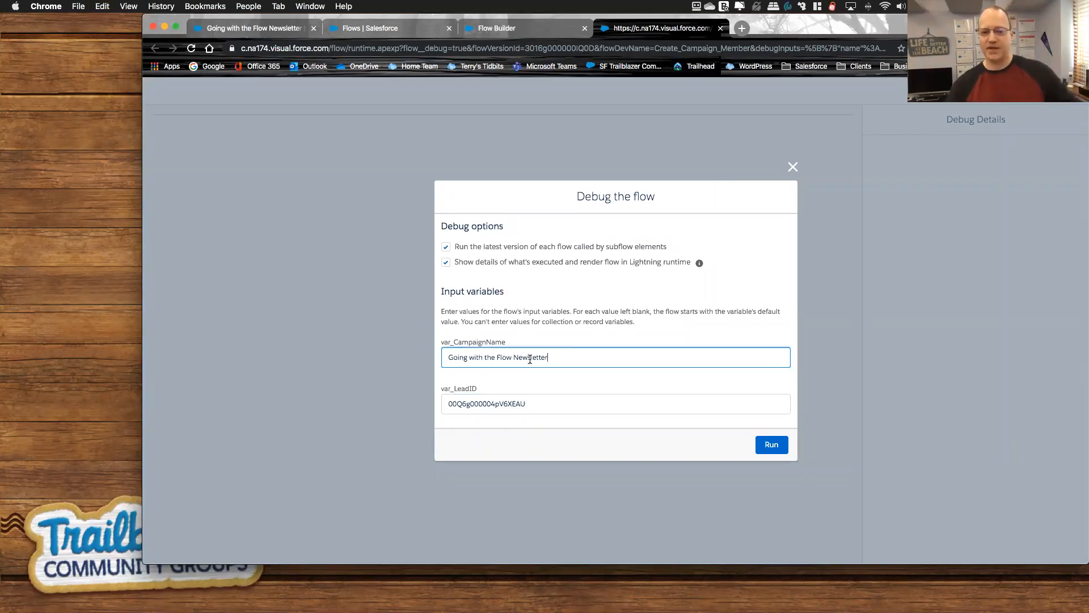
left_click(767, 443)
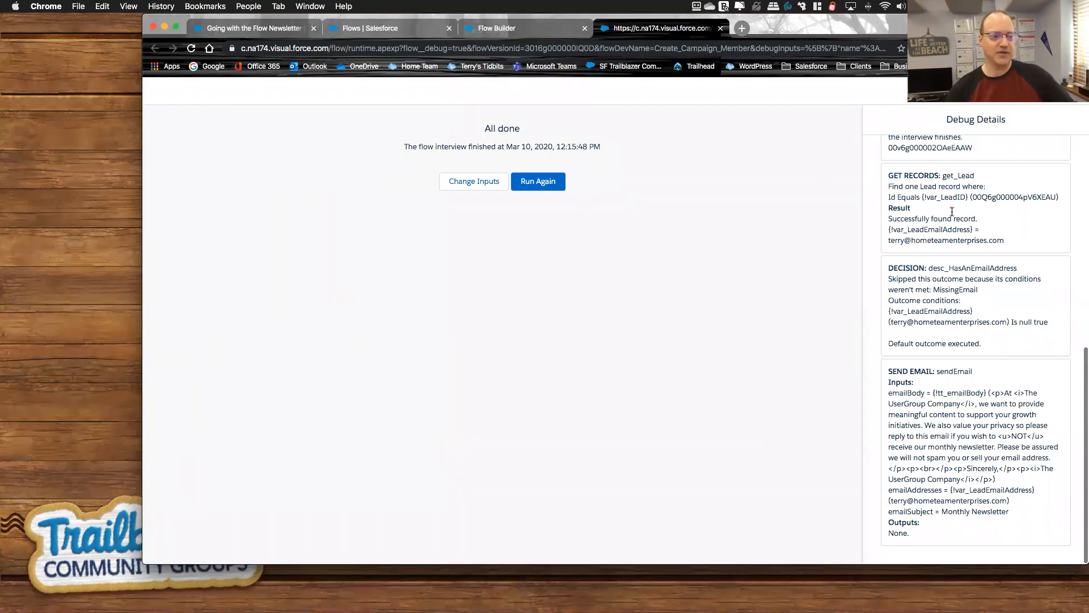
Examine the debug details for the interview's starting variables and the get_Campaign lookup result.
scroll(957, 204, "up", 10)
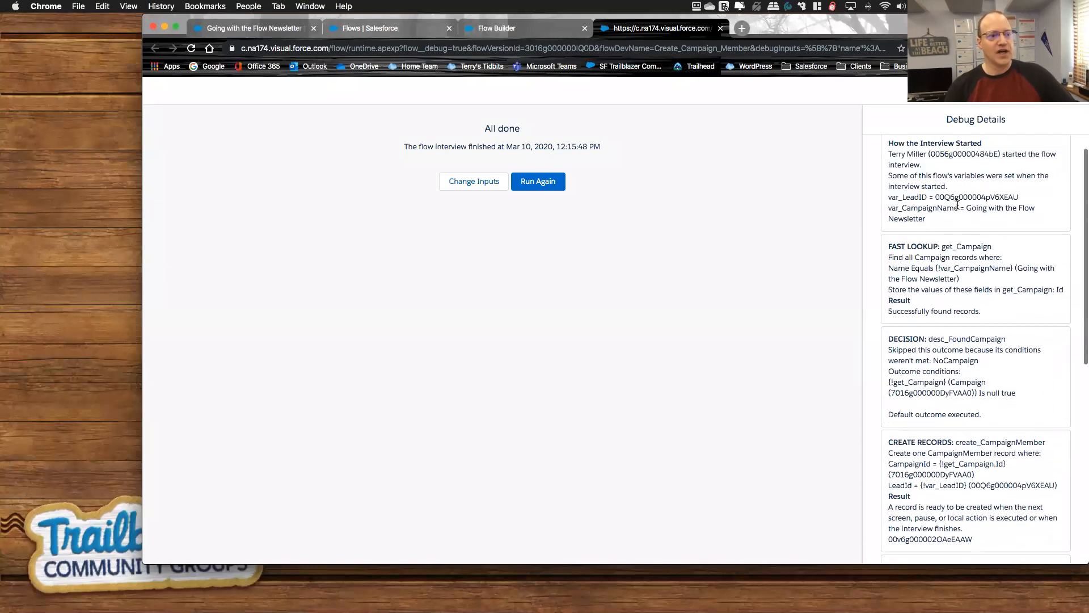
scroll(958, 204, "up", 2)
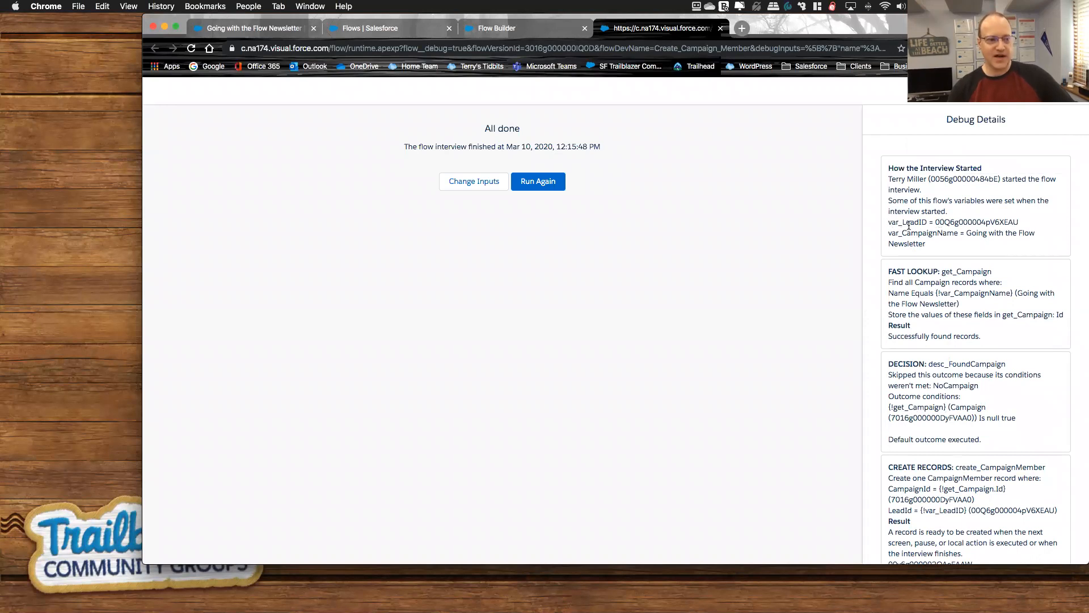
left_click_drag(898, 223, 986, 222)
double_click(986, 222)
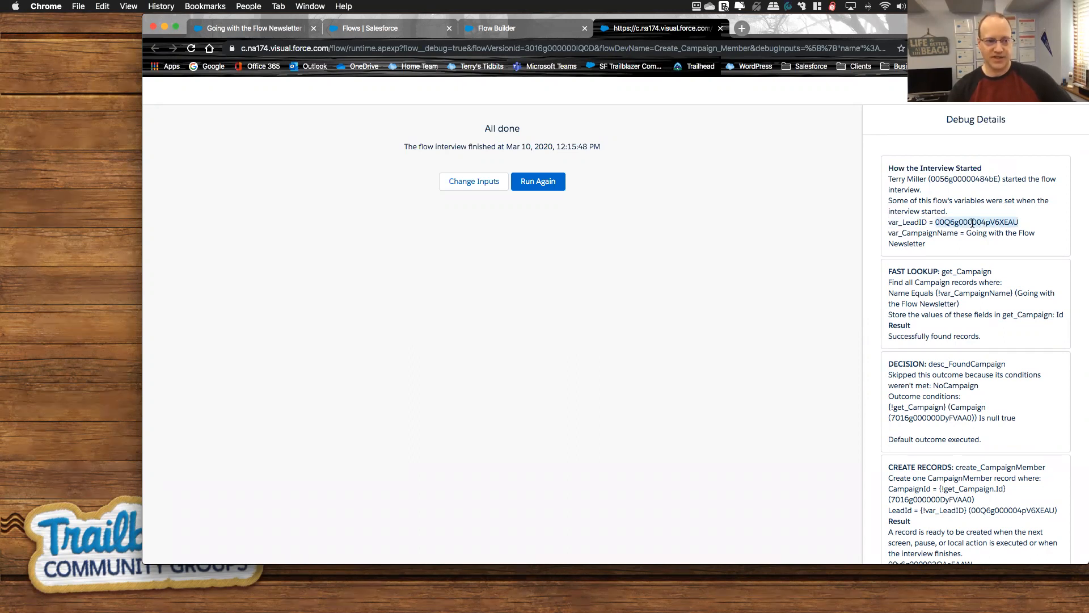
left_click_drag(967, 233, 1022, 238)
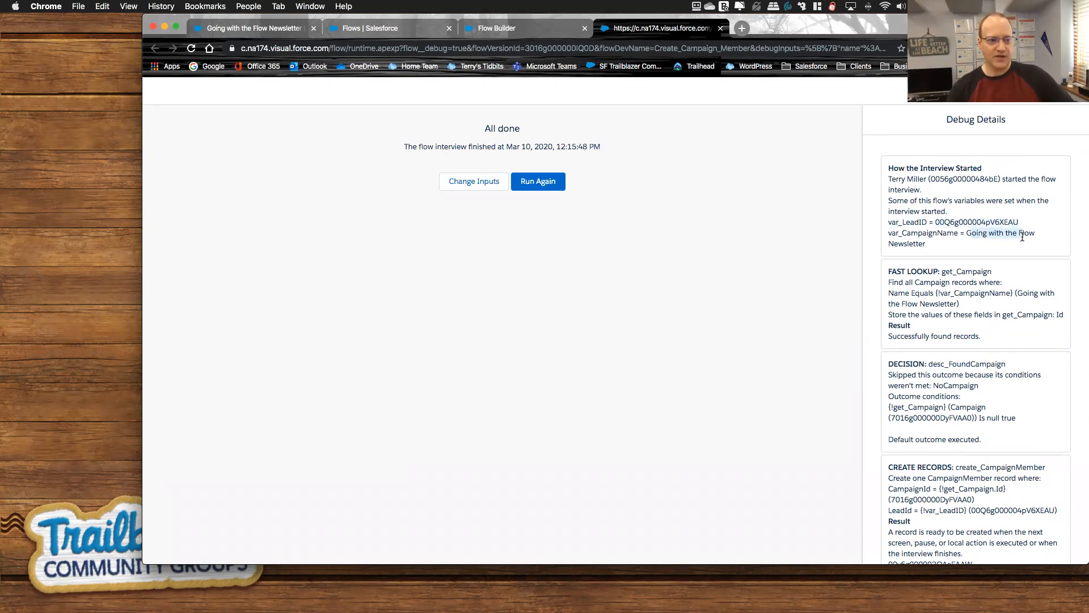
scroll(930, 239, "down", 3)
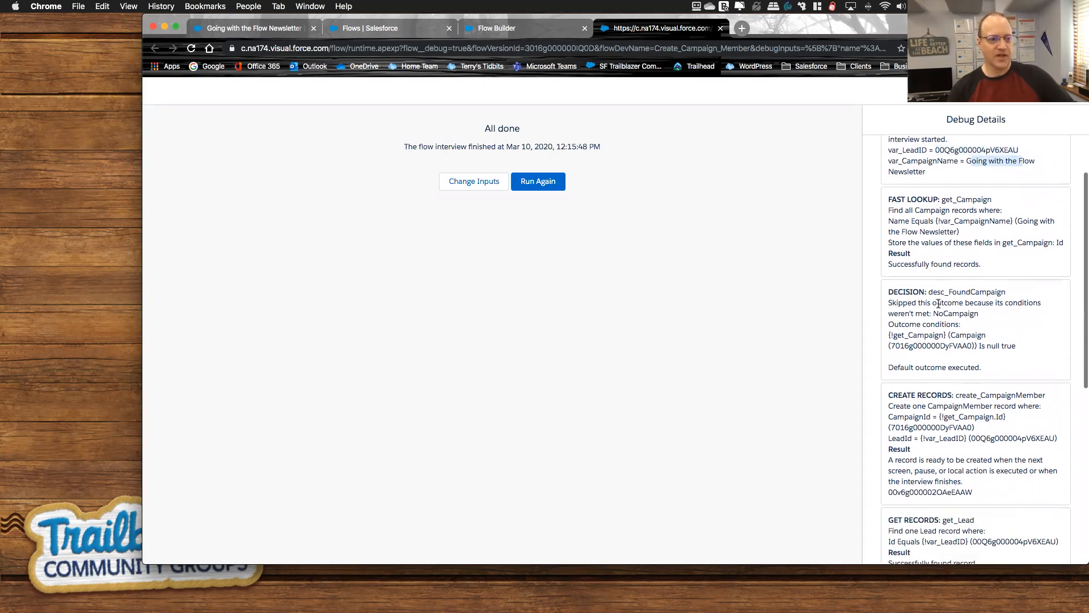
left_click_drag(940, 200, 996, 201)
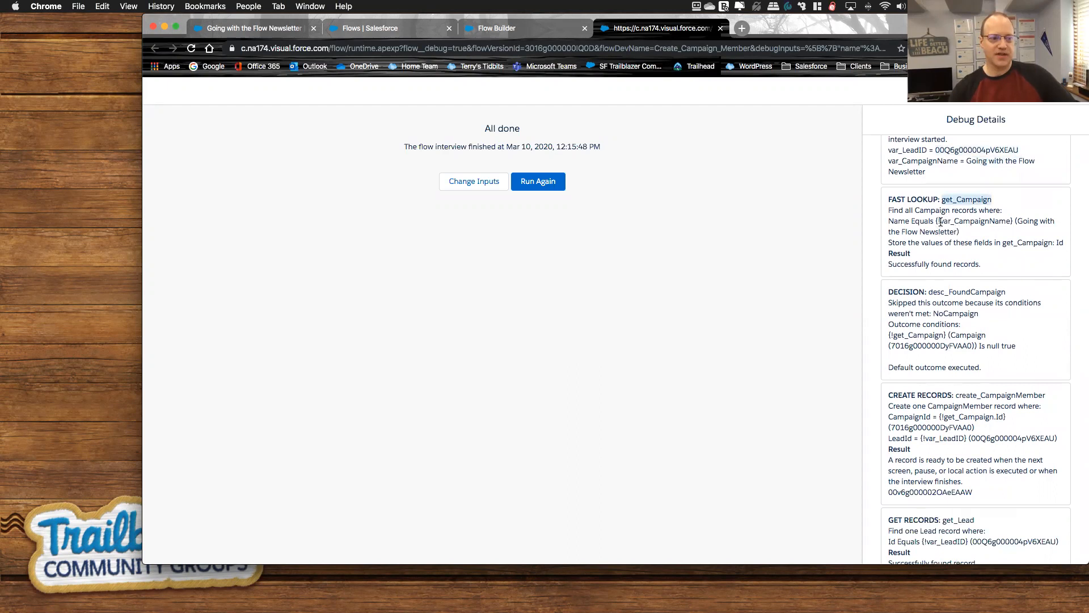
left_click_drag(887, 264, 974, 266)
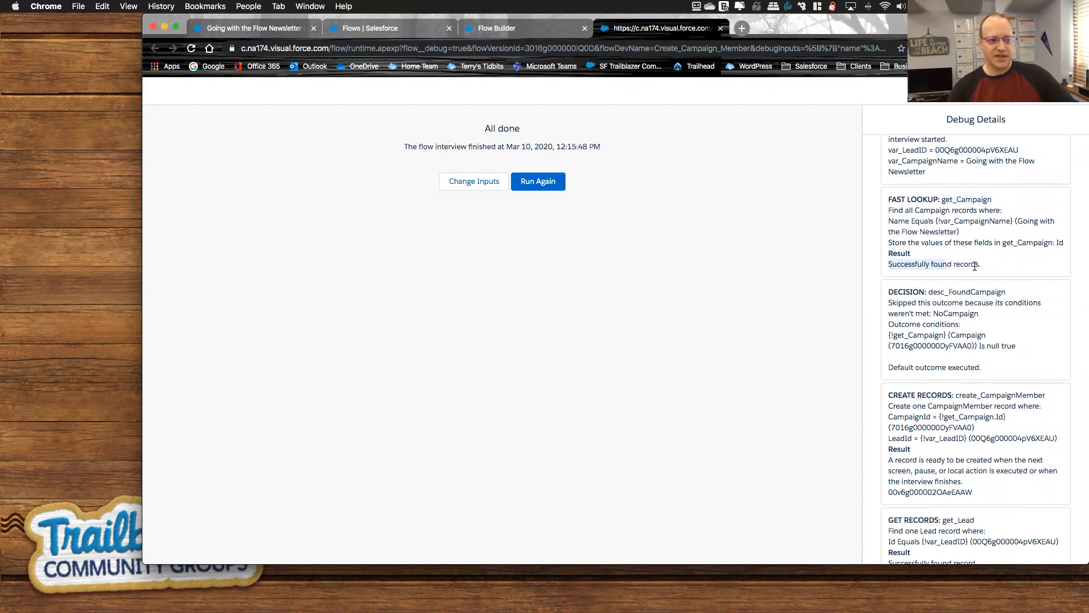
Review the debug details from the desc_FoundCampaign decision through create_CampaignMember, get_Lead and desc_HasAnEmailAddress to sendEmail.
scroll(999, 339, "down", 2)
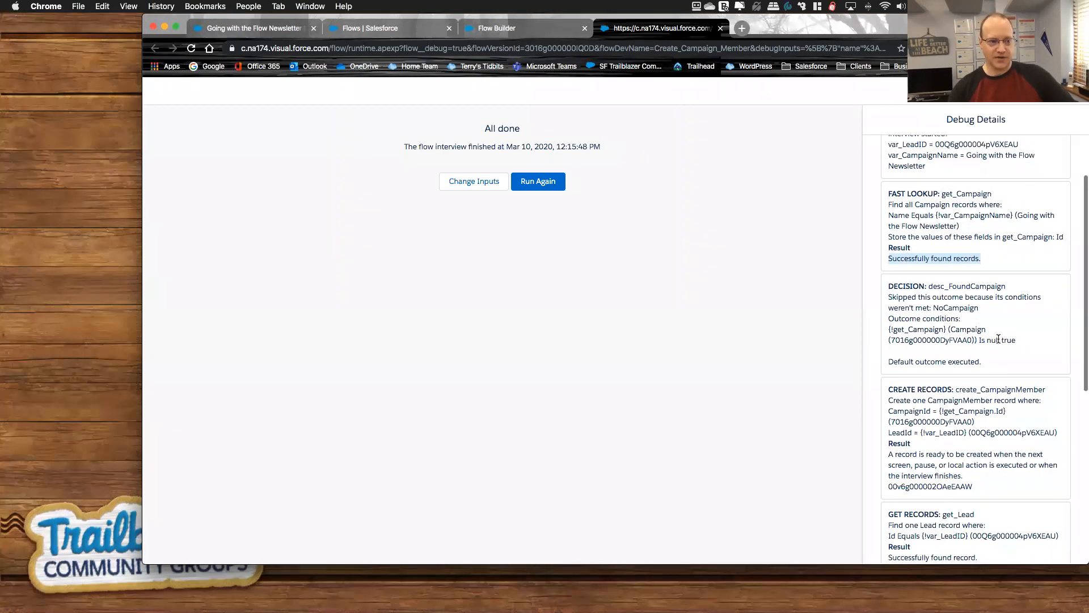
left_click_drag(887, 300, 994, 305)
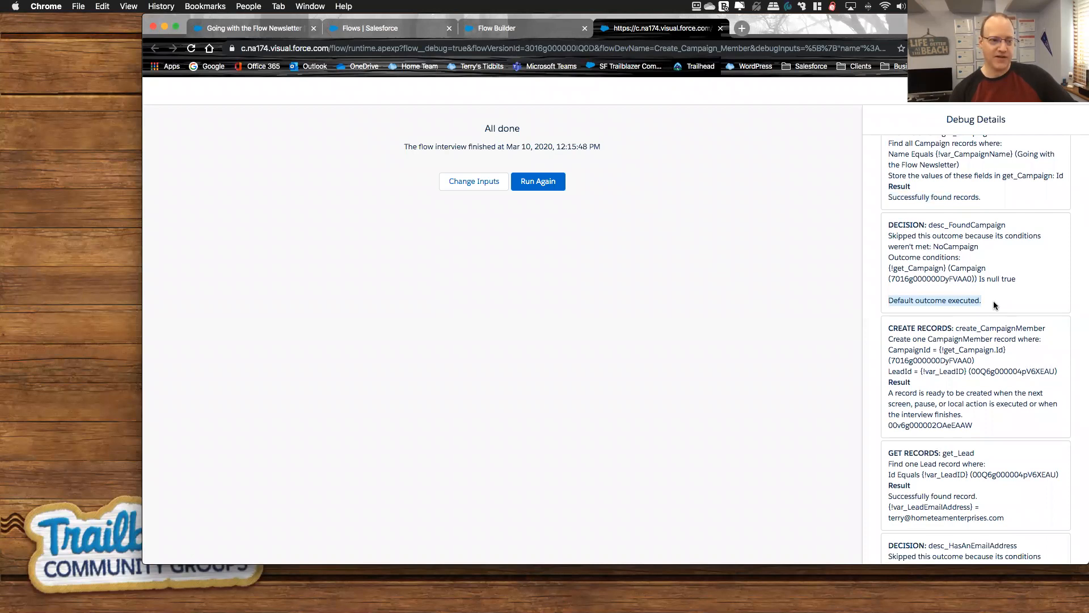
left_click_drag(1011, 280, 880, 265)
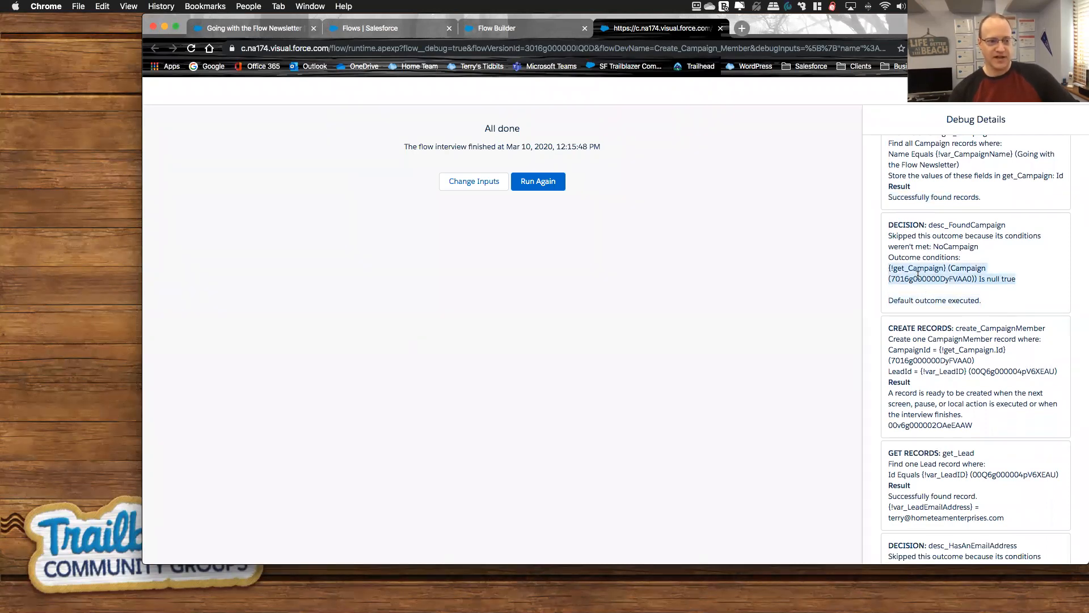
scroll(936, 294, "down", 5)
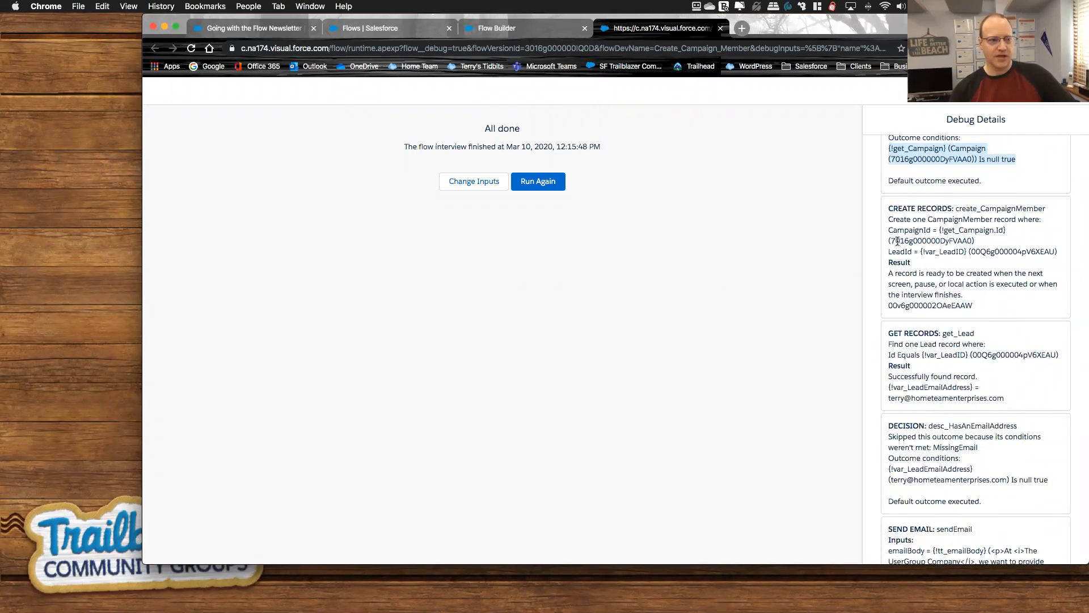
left_click_drag(888, 231, 1063, 256)
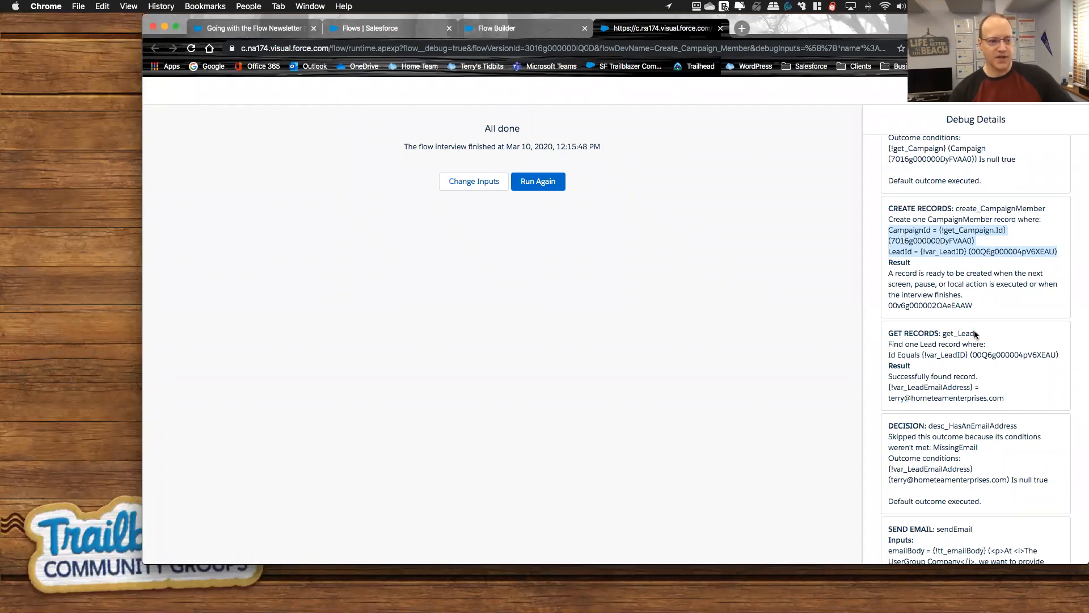
scroll(976, 334, "down", 4)
scroll(975, 335, "down", 2)
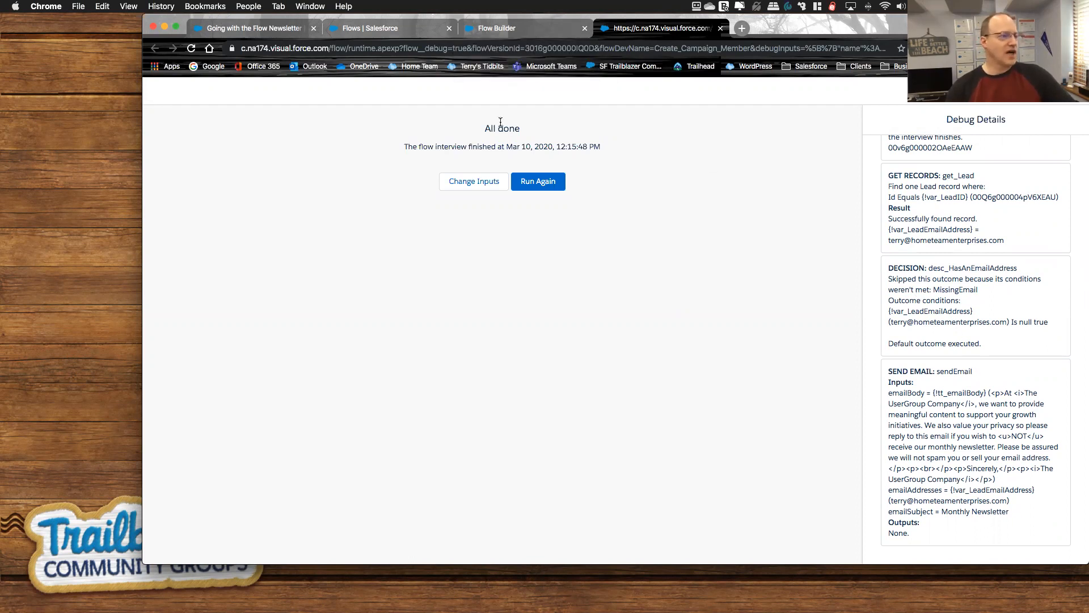
Reopen the American Banking Corp. lead from the open leads list and check its Campaign History.
left_click(244, 27)
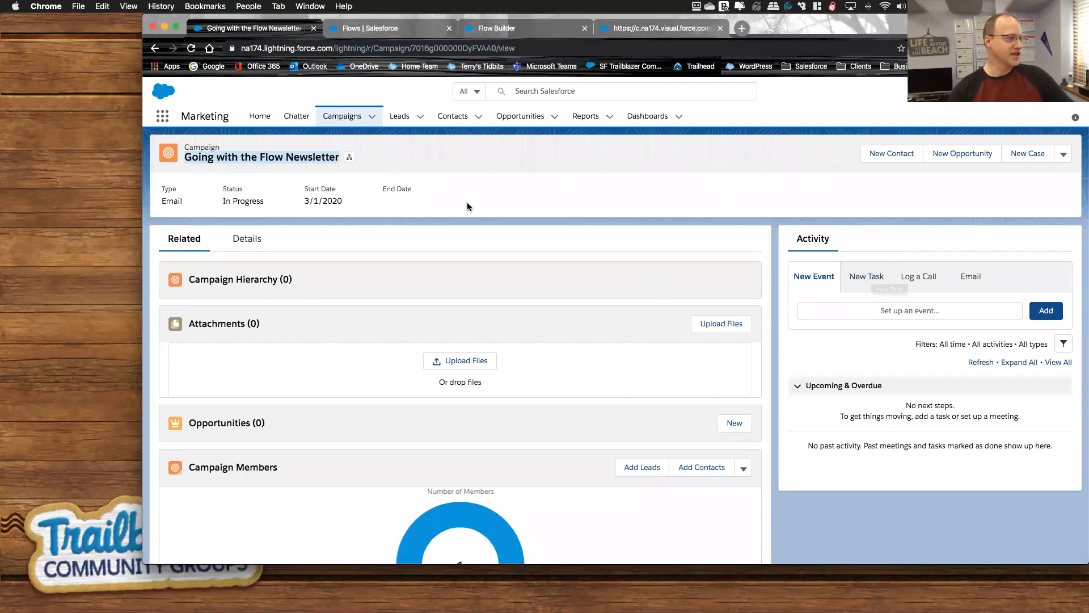
left_click(398, 117)
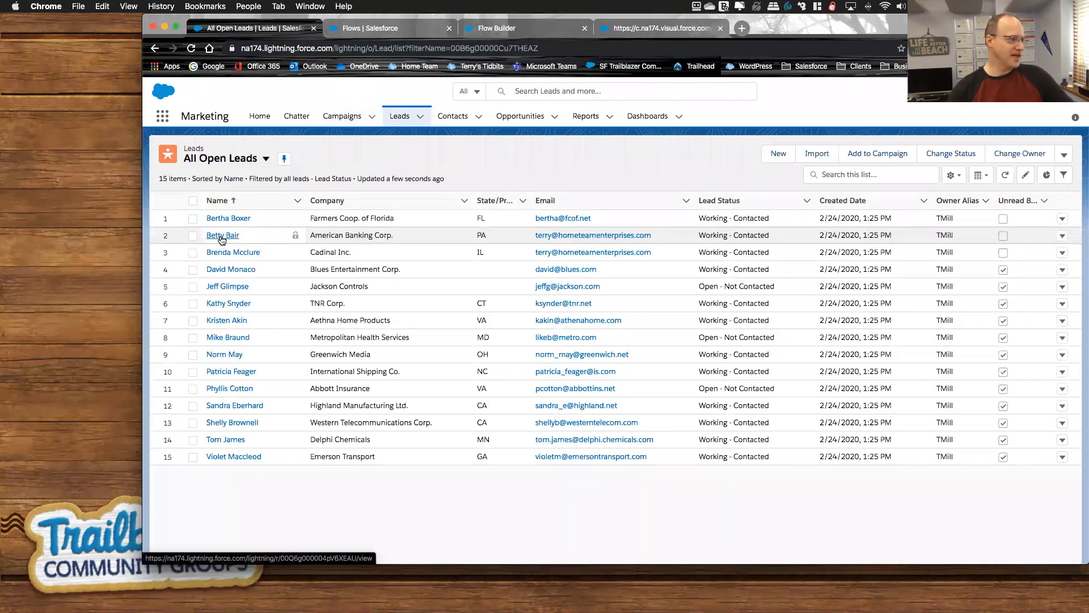
left_click(228, 236)
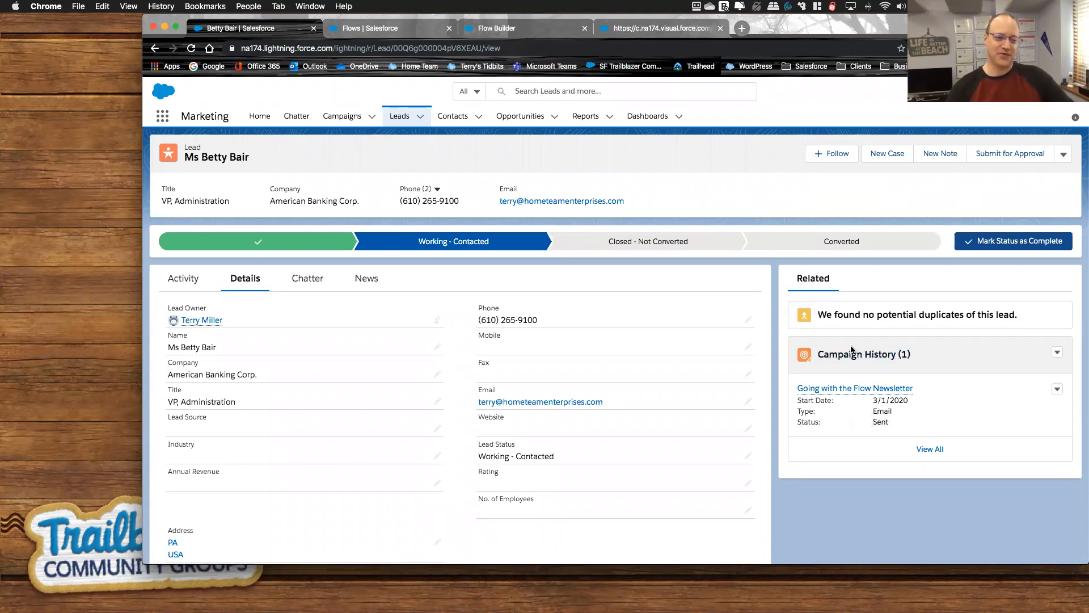
Close the debug session and leave Flow Builder for the Flows page in Setup.
left_click(655, 31)
left_click(720, 28)
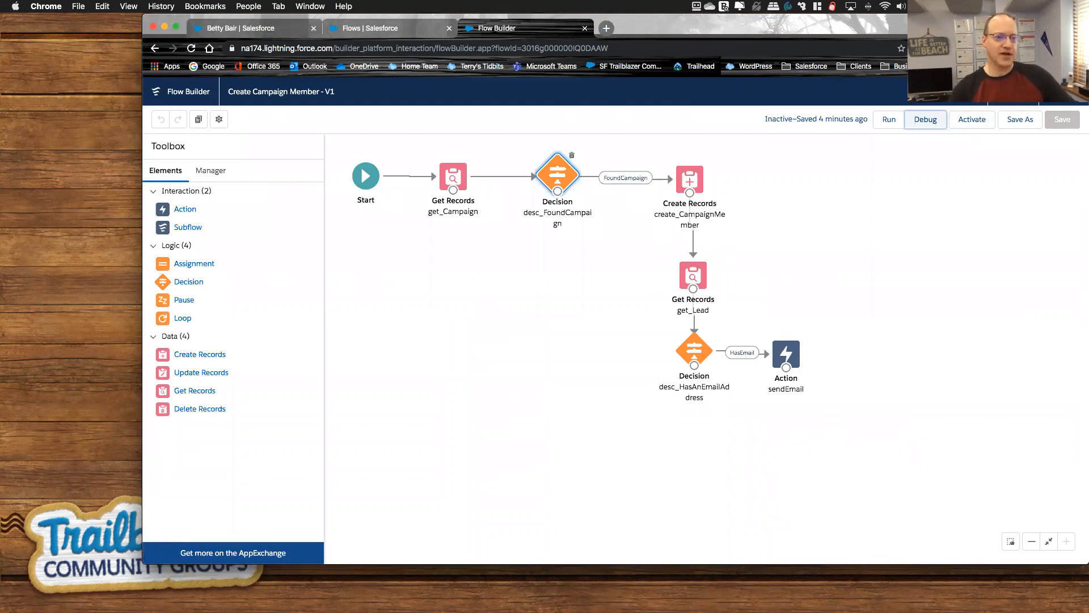
left_click(1002, 96)
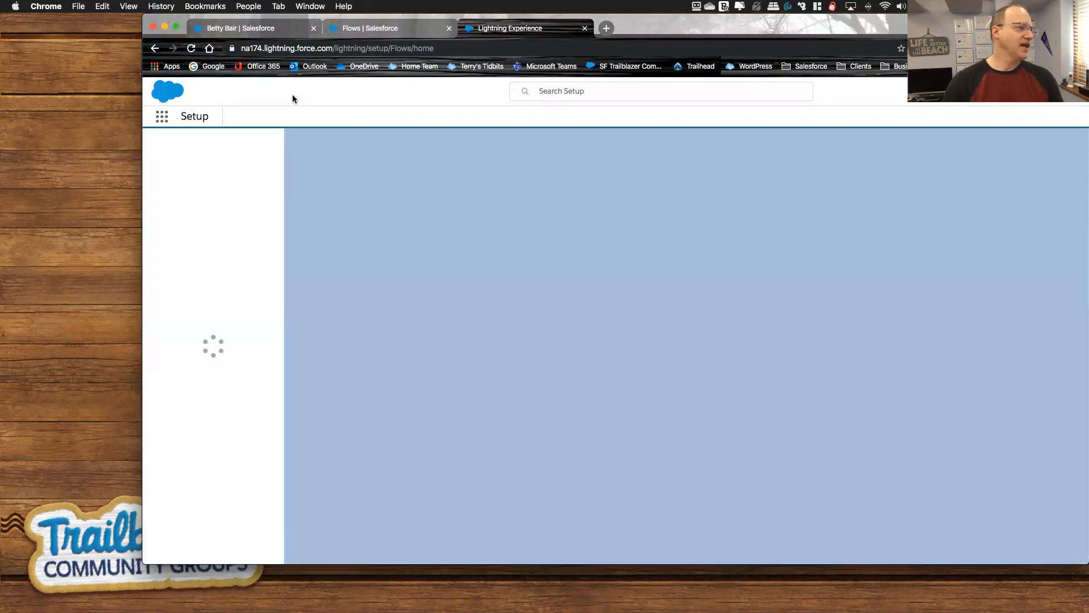
Open the Lead Automations process in Process Builder and review its Lead Source = Webinar criteria and Add to Campaign action.
left_click(202, 148)
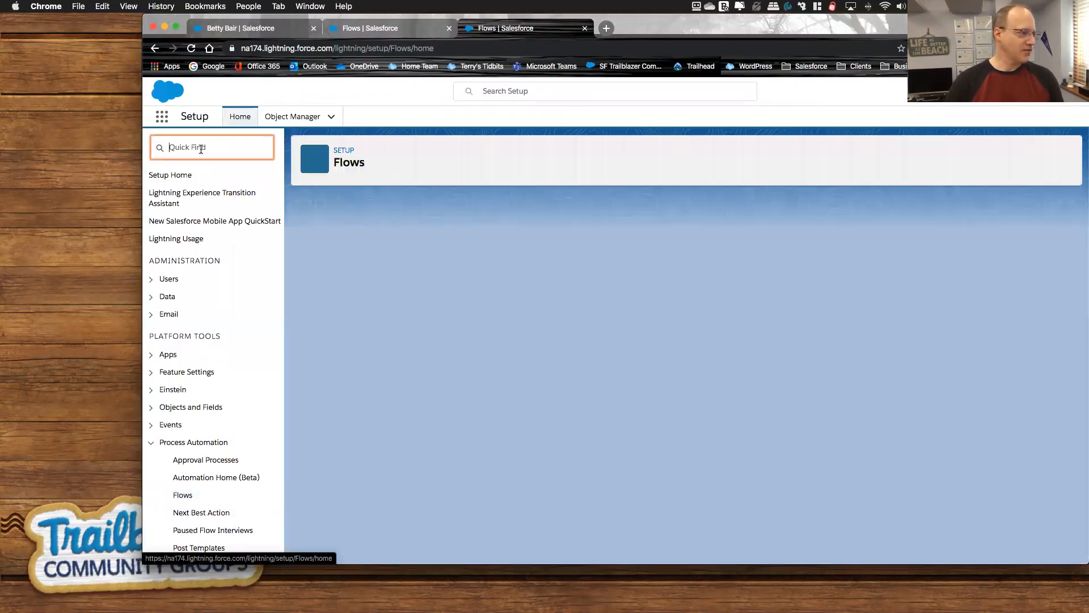
type("p")
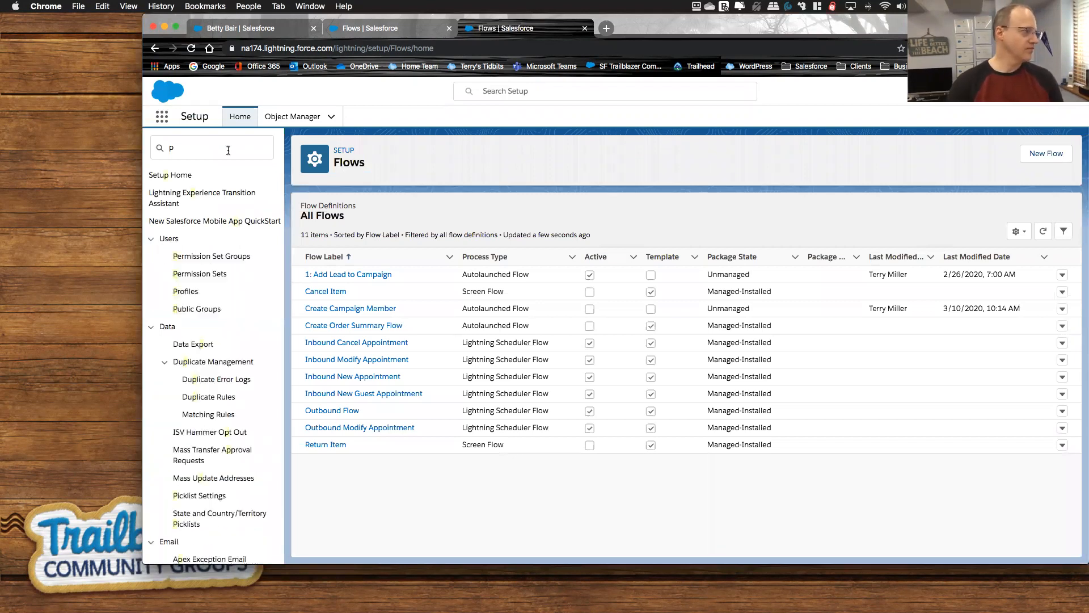
left_click(197, 148)
type("rocess")
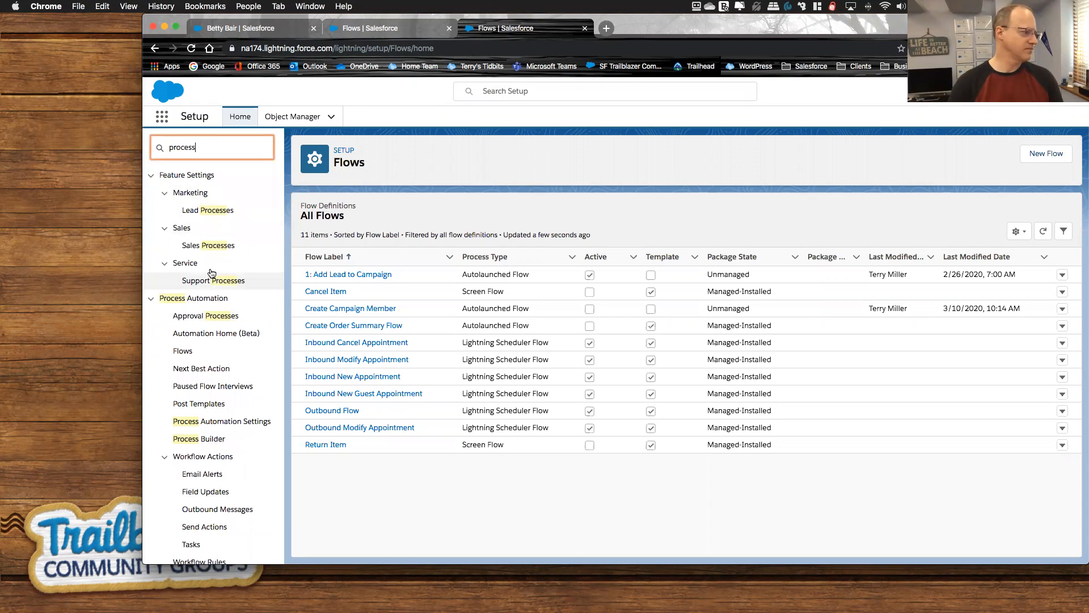
left_click(211, 440)
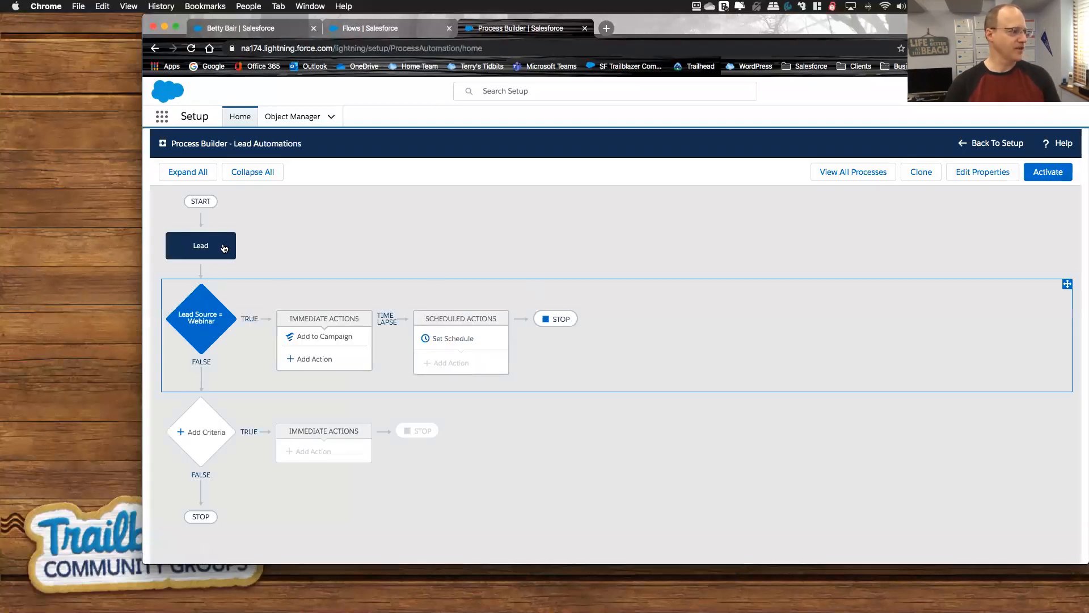
left_click(201, 328)
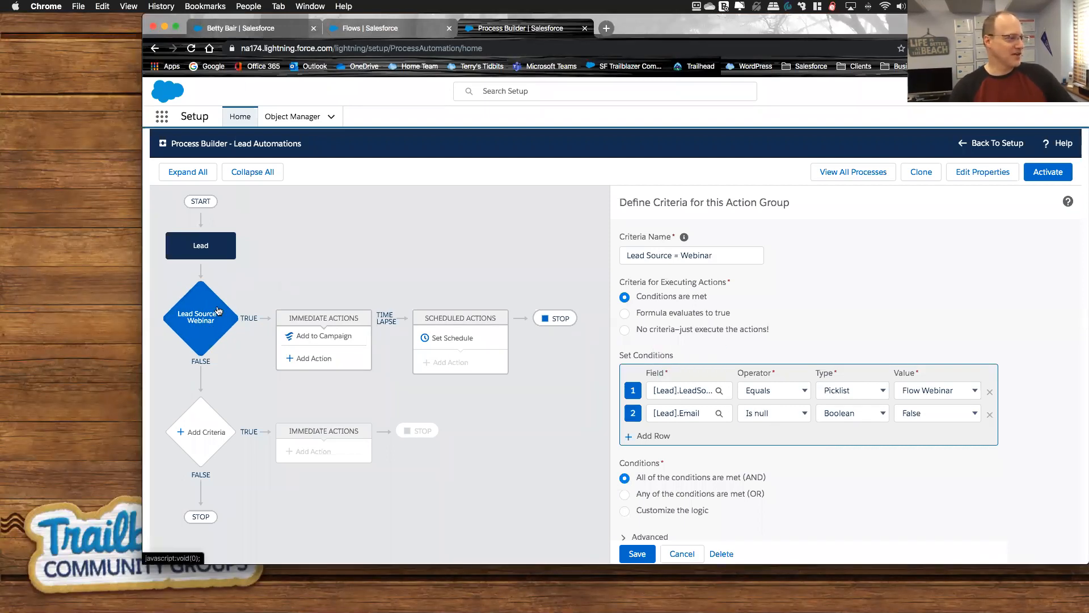
left_click(319, 337)
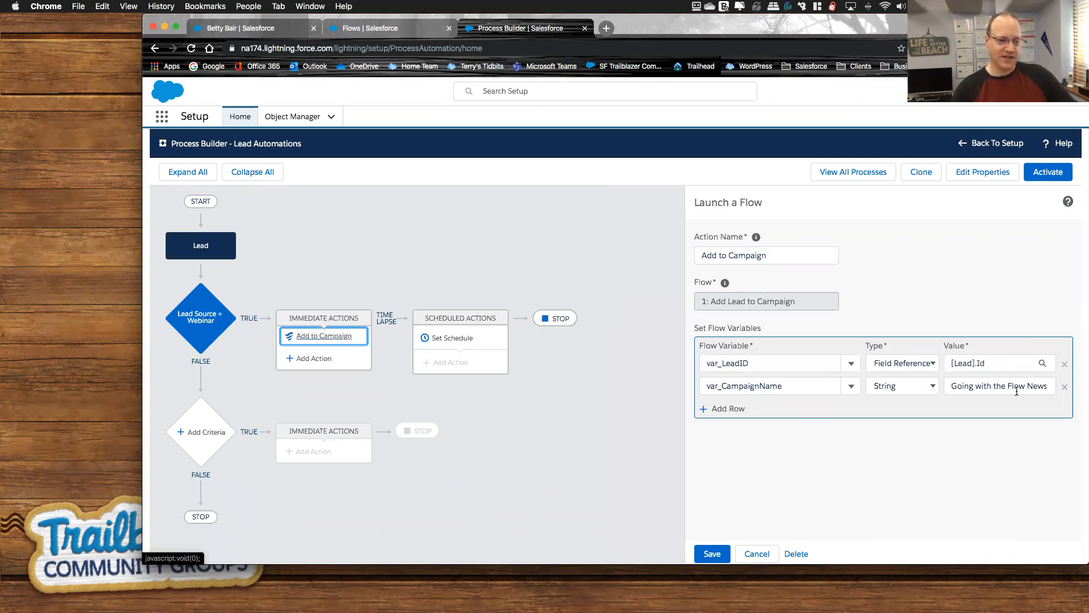
Start a new immediate action of type Flows that launches the 1: Add Lead to Campaign flow.
left_click(314, 360)
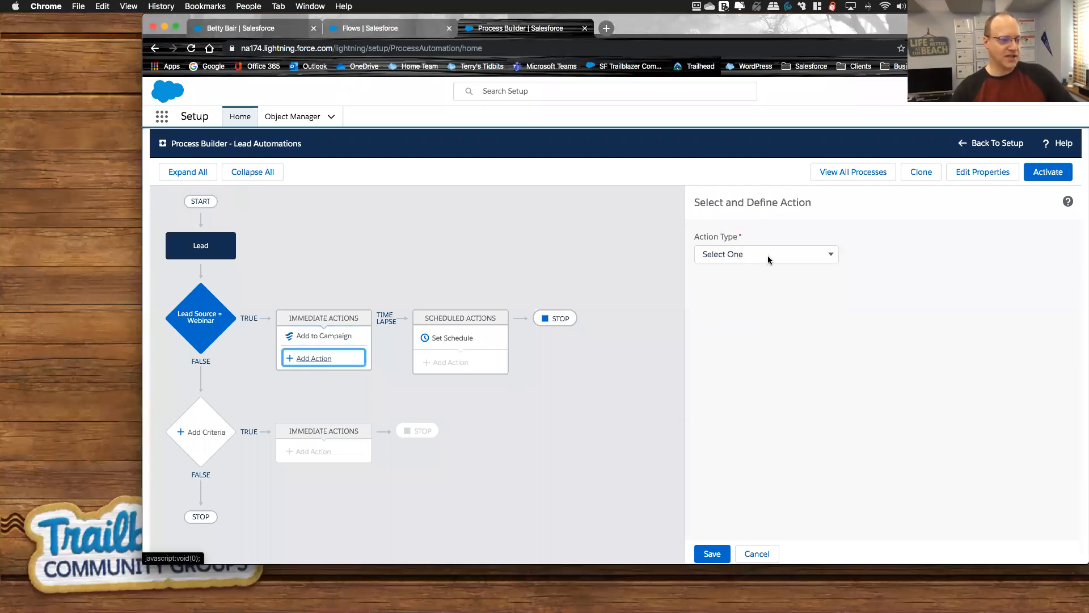
left_click(741, 258)
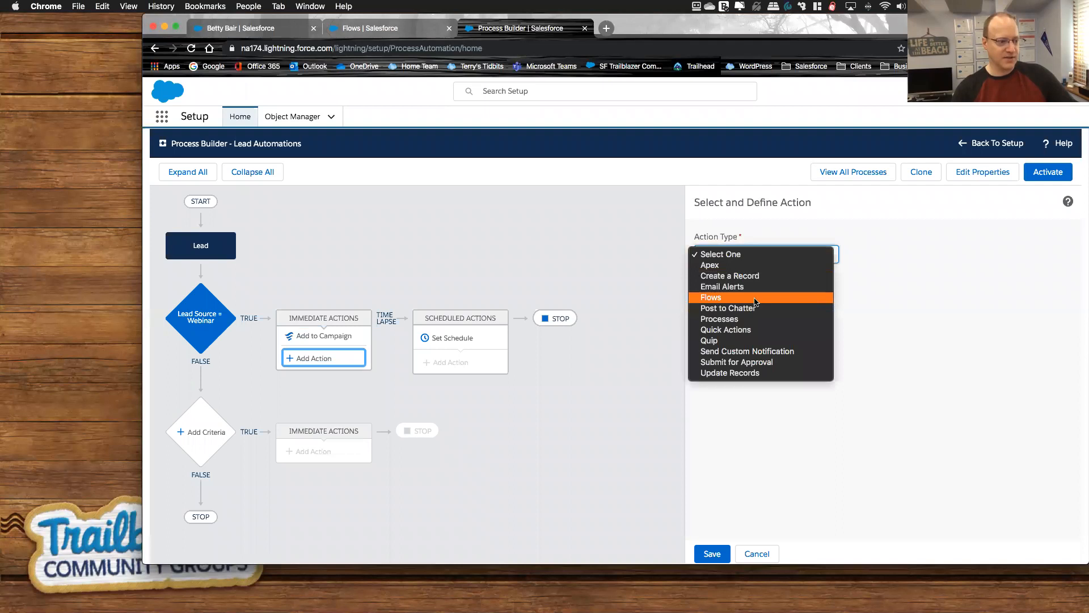
left_click(721, 299)
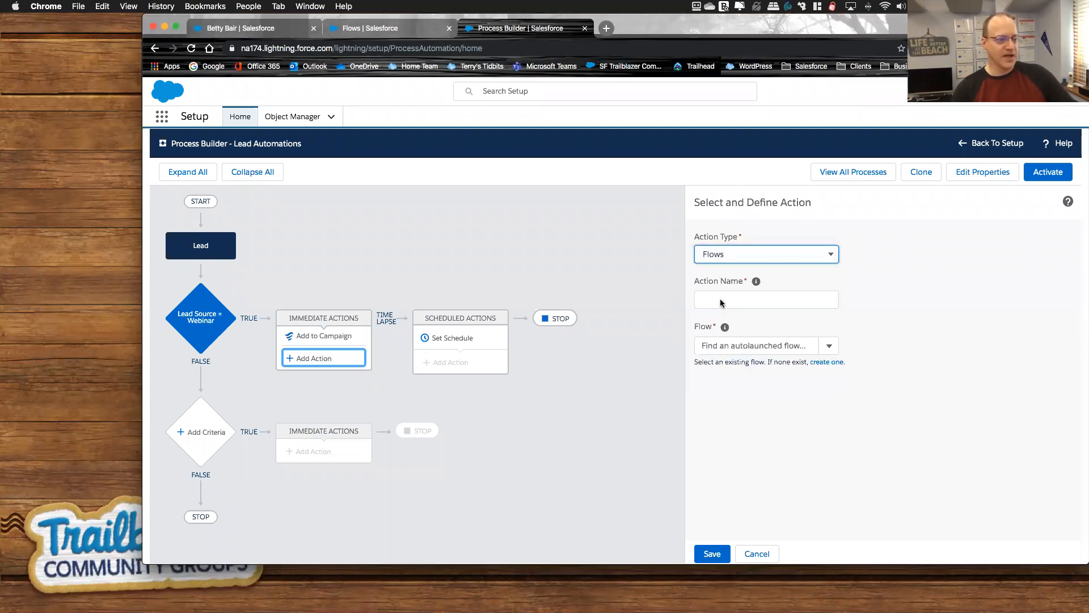
left_click(754, 347)
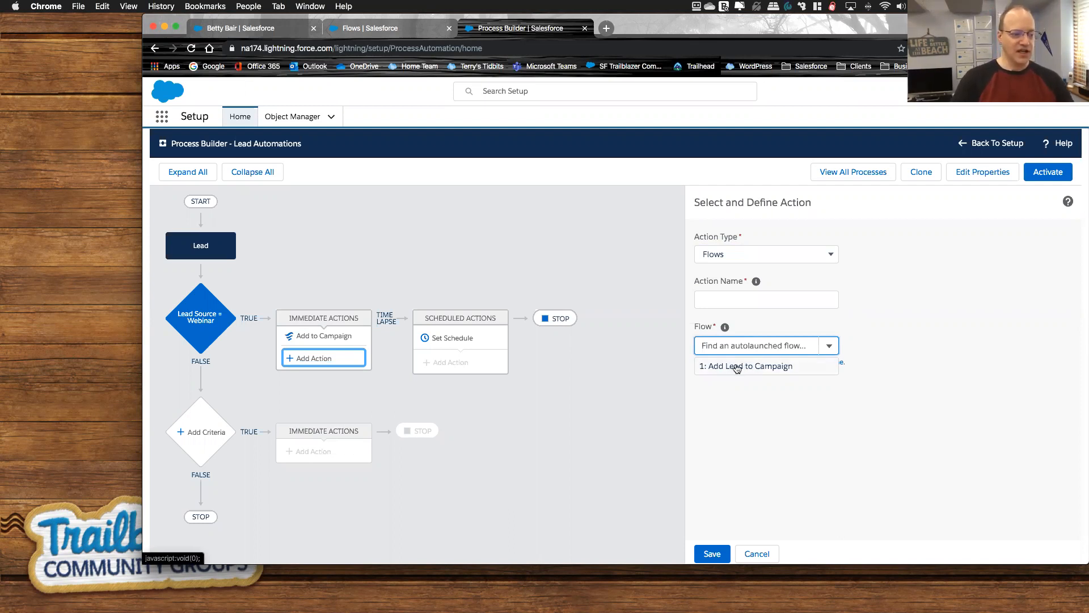
left_click(738, 366)
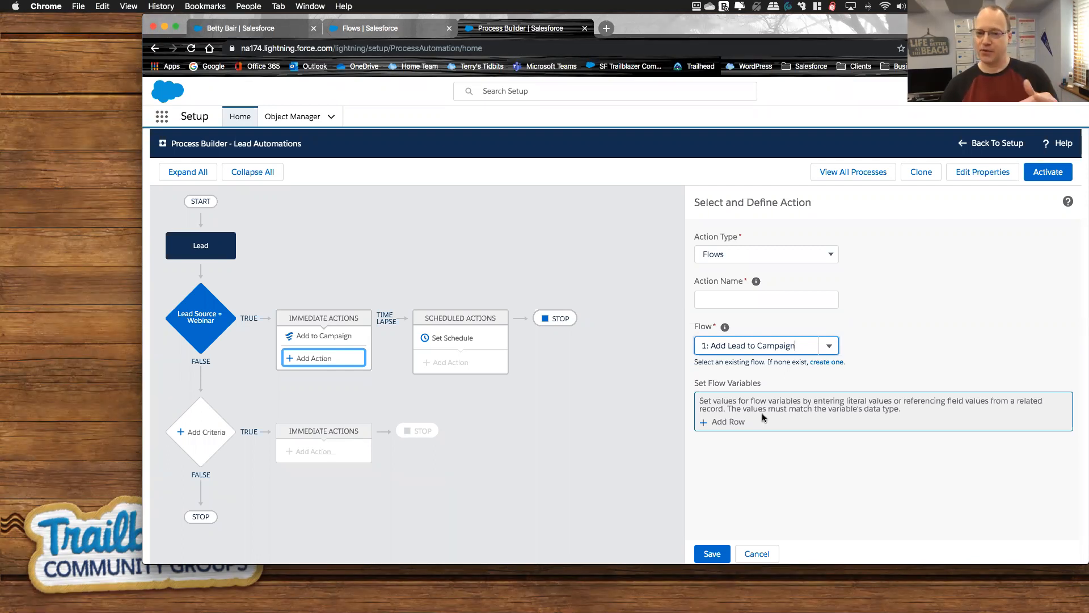
Add var_LeadID and var_CampaignName rows to the new action's flow variables, and leave it unsaved for the existing Add to Campaign action.
left_click(731, 422)
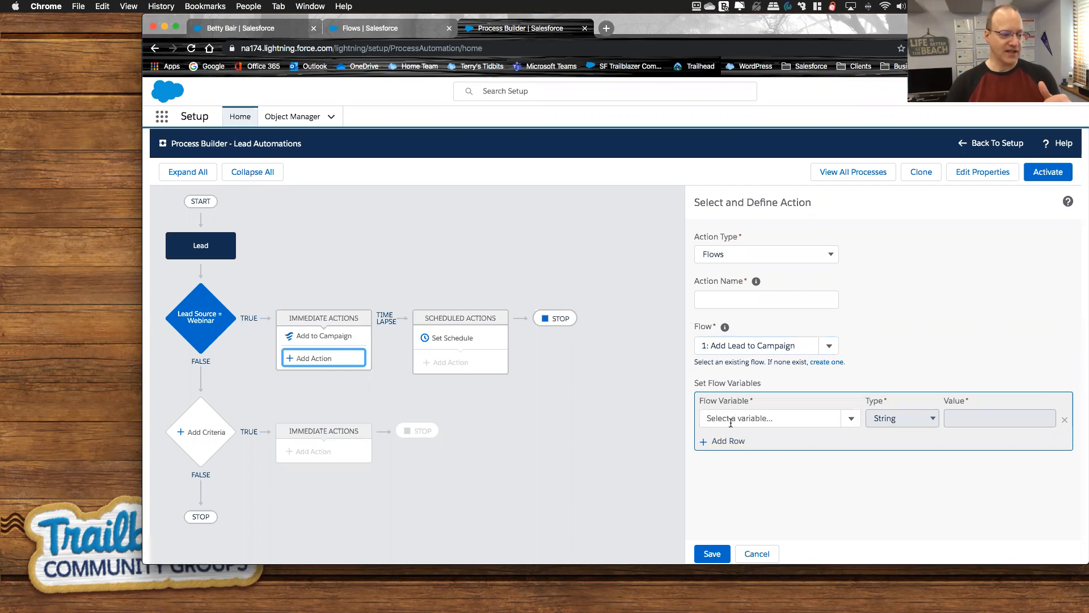
left_click(726, 418)
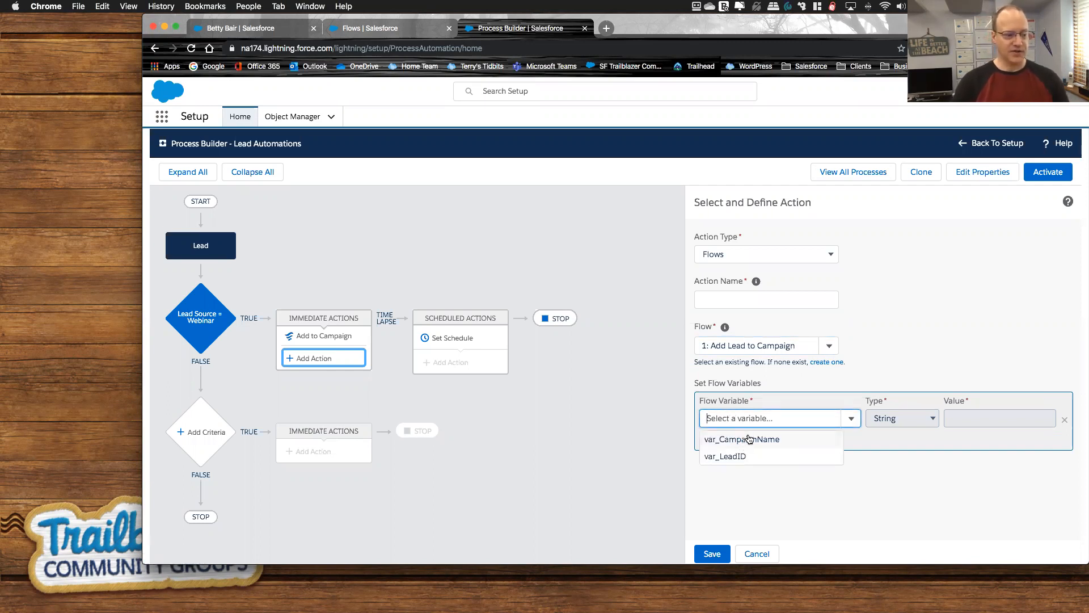
left_click(737, 456)
left_click(728, 441)
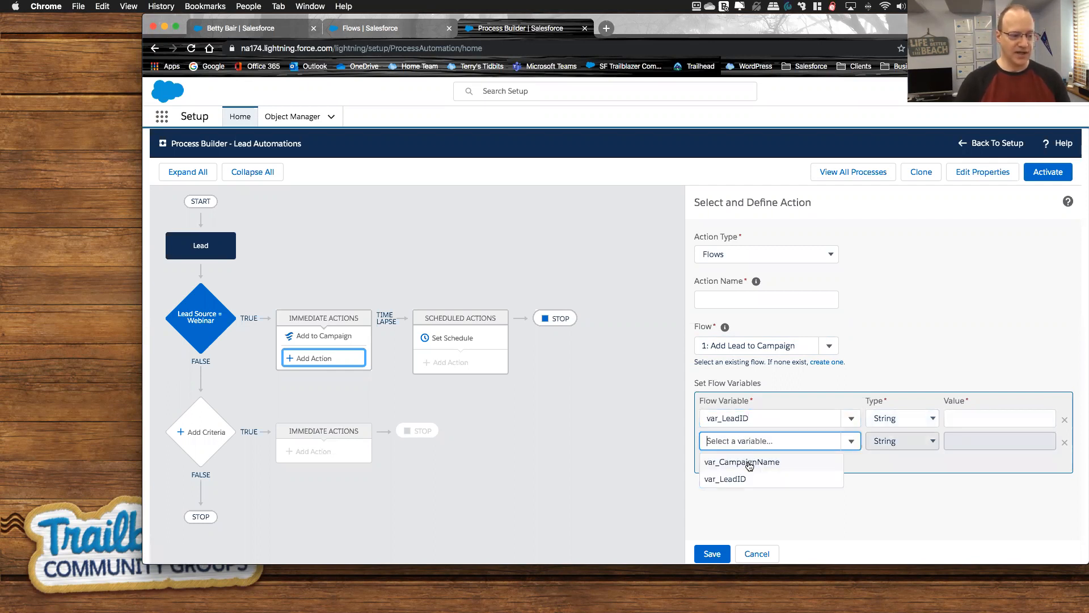
left_click(749, 462)
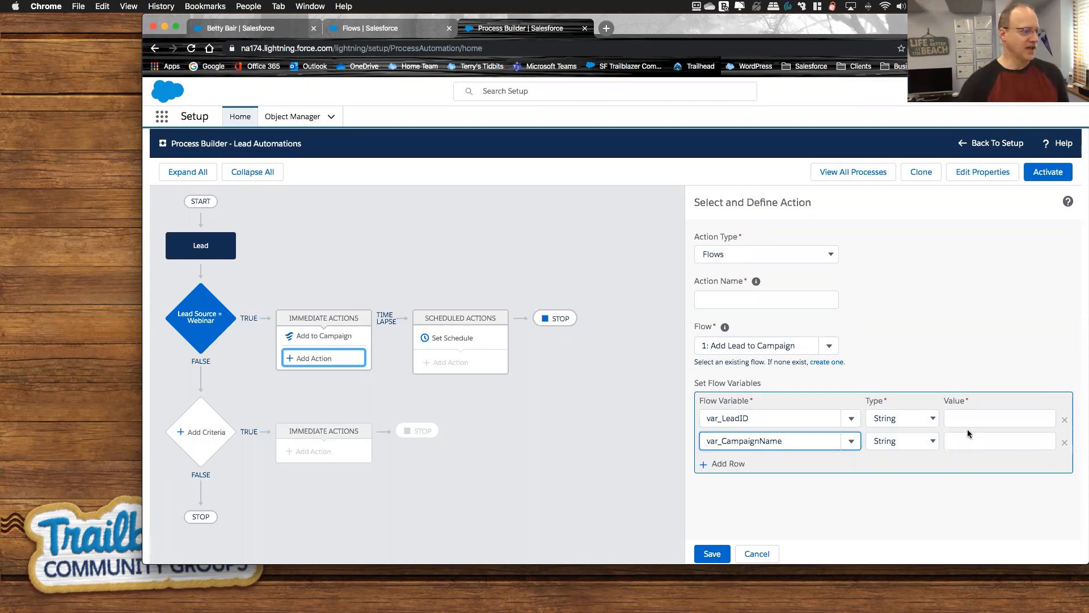
left_click(327, 341)
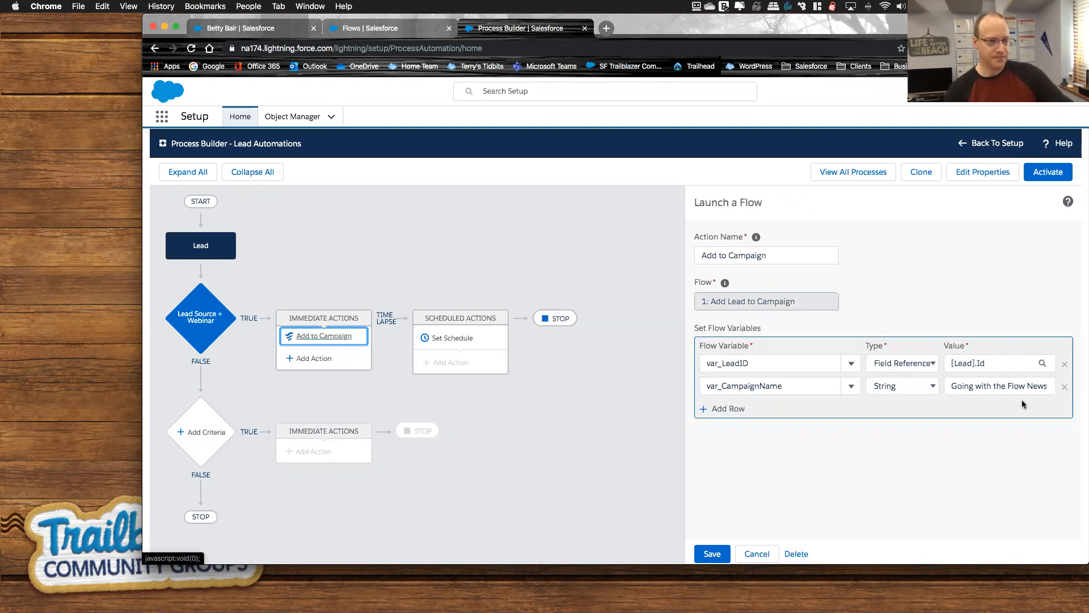
Activate the Lead Automations process and return to Setup.
left_click(1048, 173)
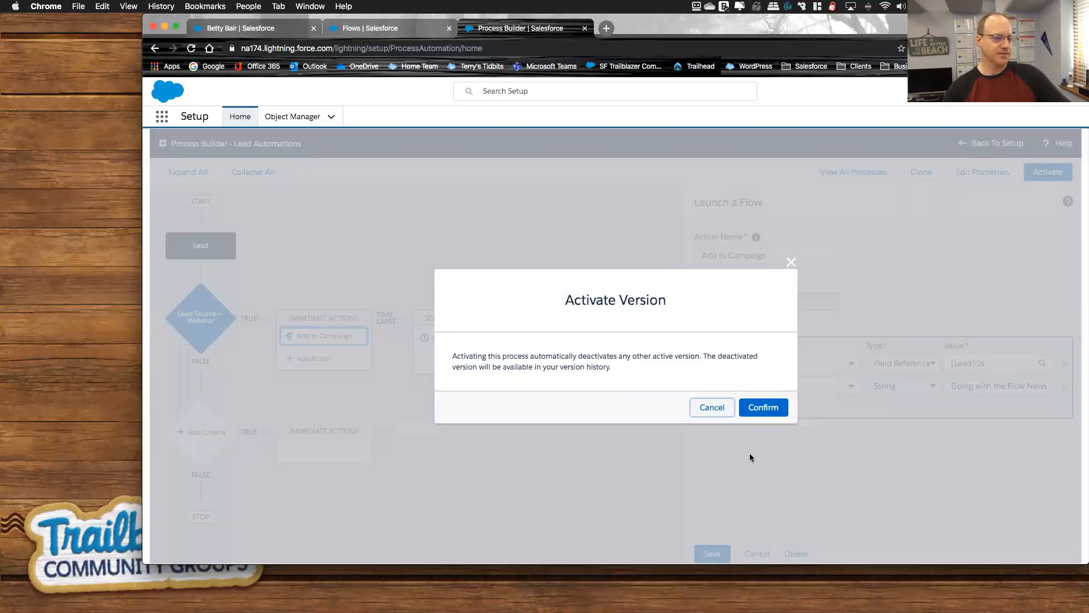
left_click(763, 408)
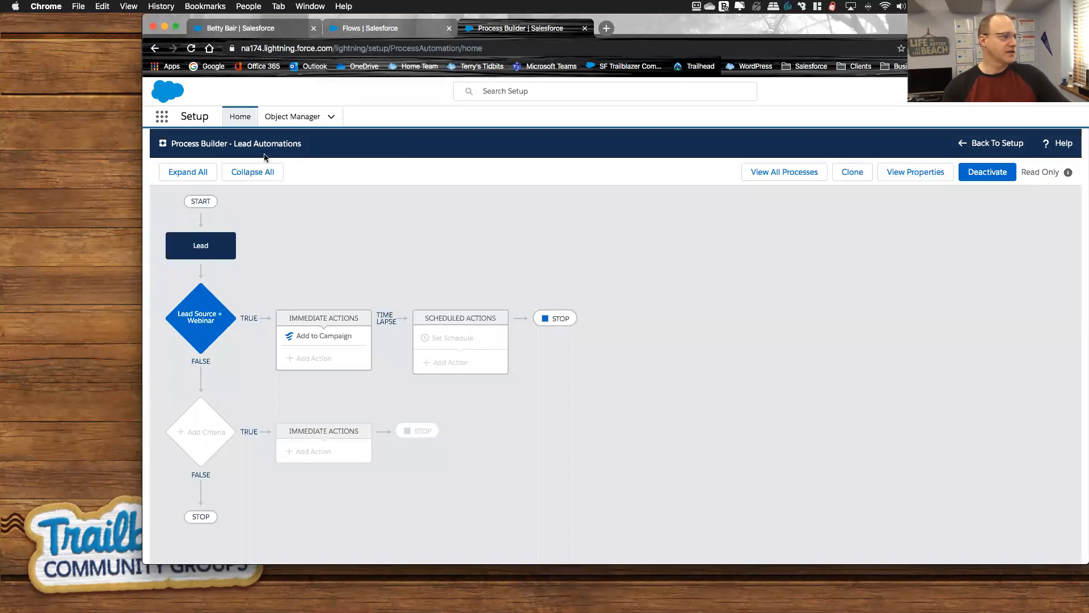
left_click(997, 143)
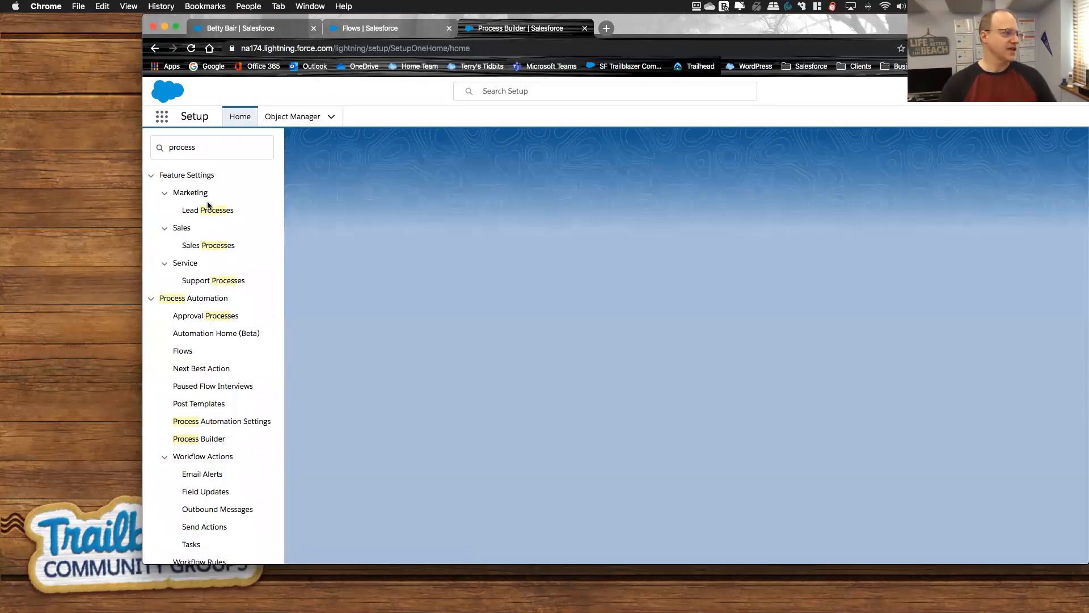
Find the Flows page in Setup and check the active status of the 1: Add Lead to Campaign flow.
left_click(194, 147)
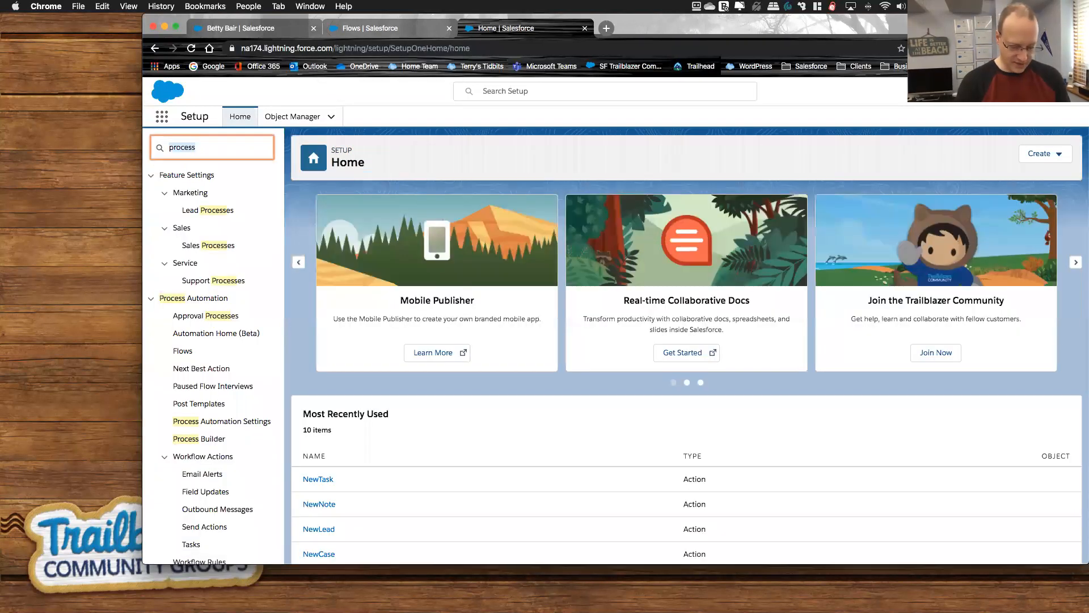
type("flow")
left_click(182, 244)
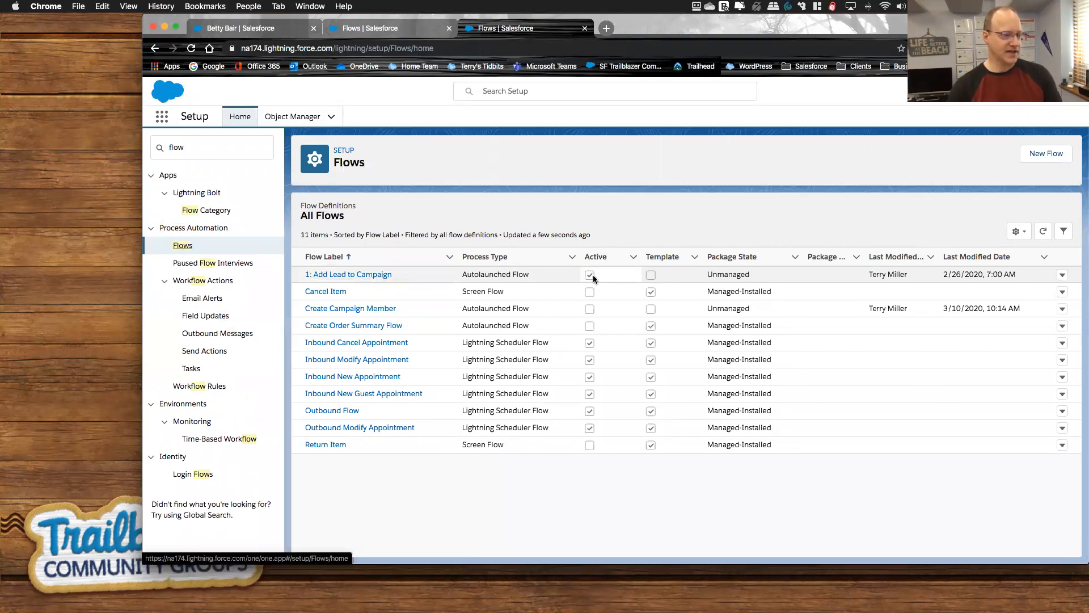
Open the Cadinal Inc. lead from the All Open Leads list.
left_click(249, 28)
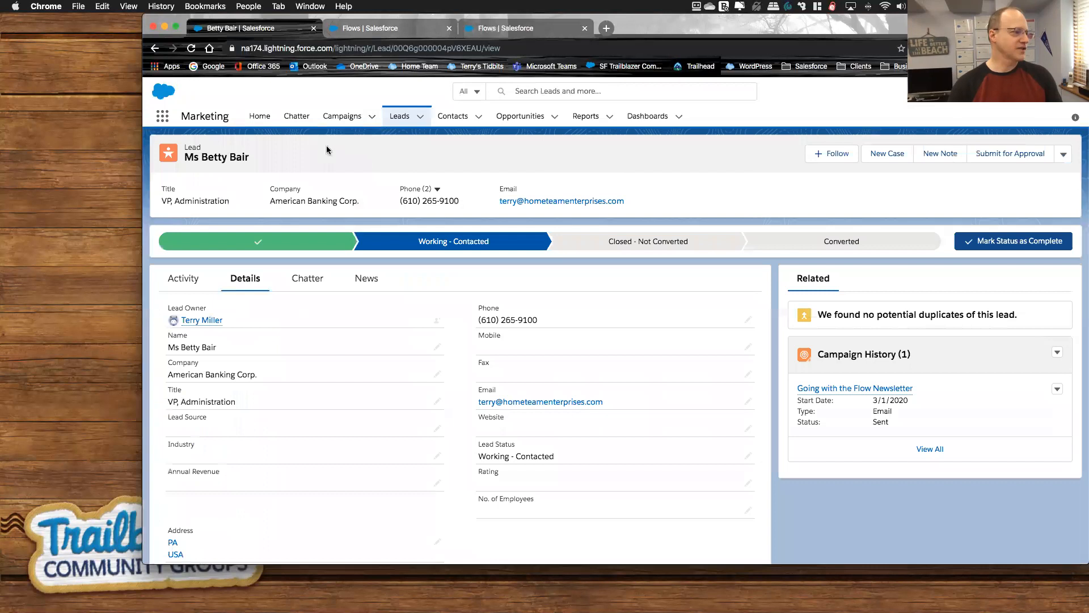
left_click(400, 118)
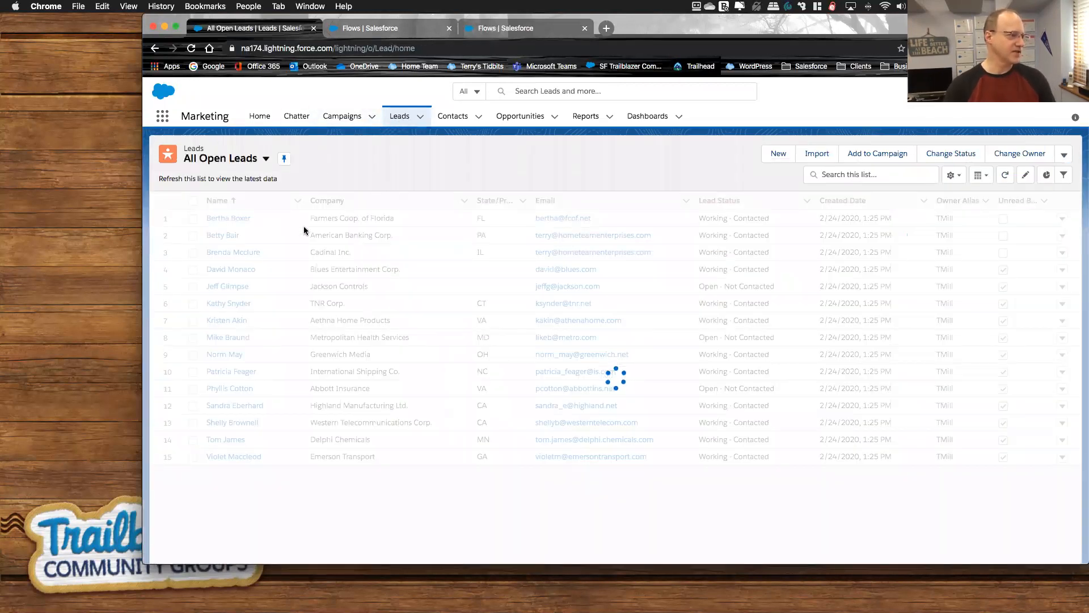
left_click(237, 253)
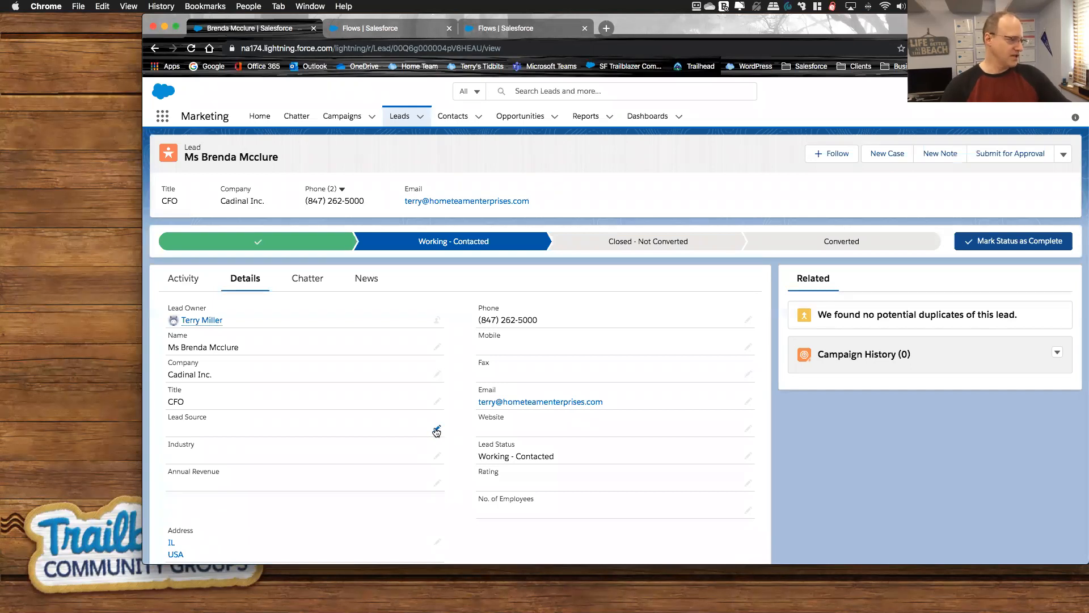
Set the Cadinal Inc. lead's Lead Source to Flow Webinar and save the record.
left_click(436, 431)
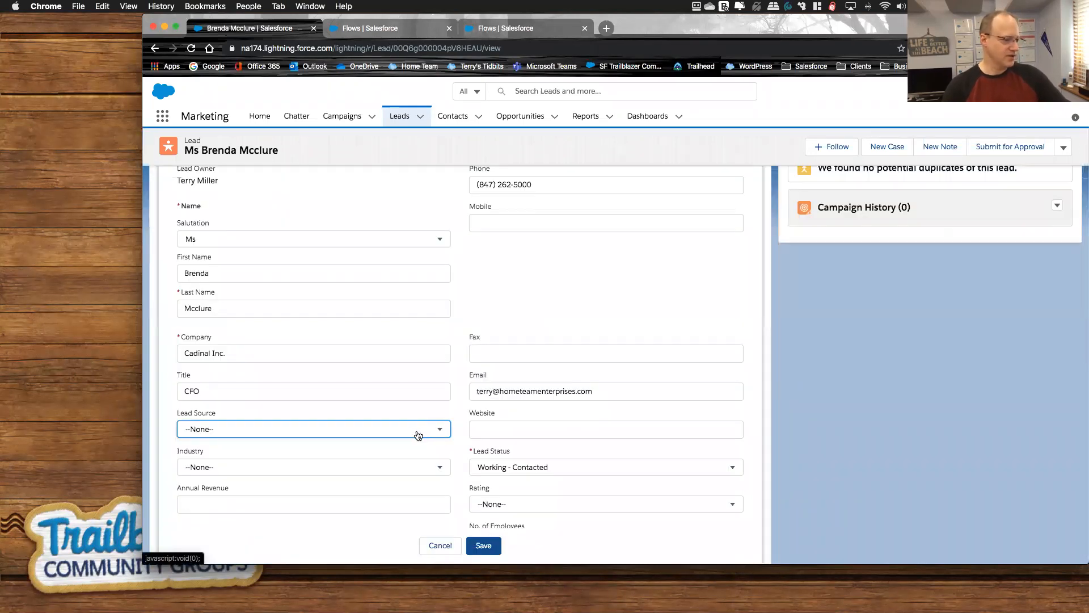
left_click(418, 435)
left_click(308, 309)
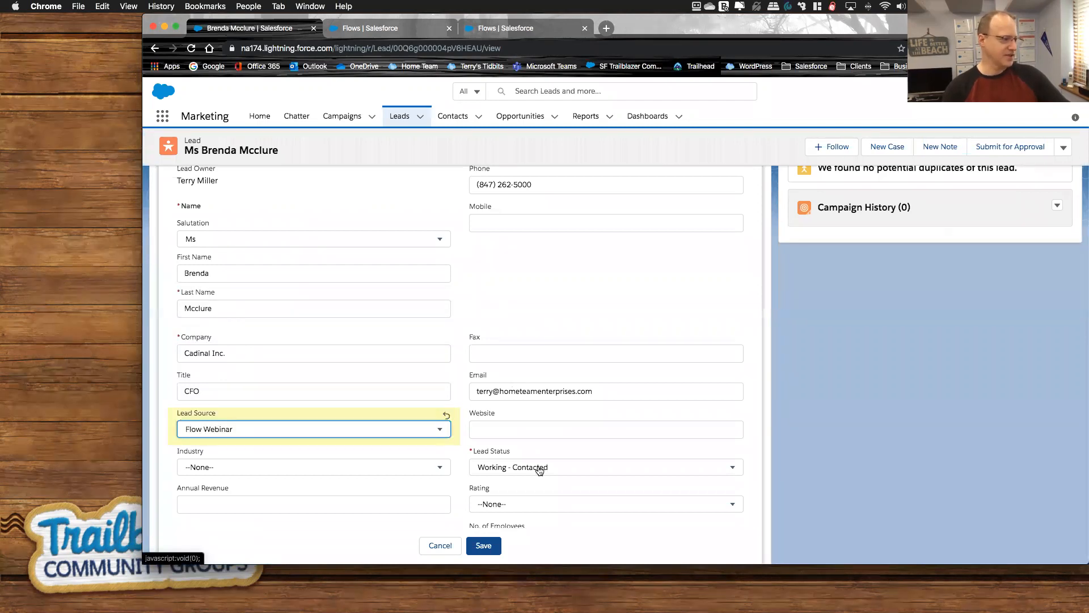
left_click(484, 546)
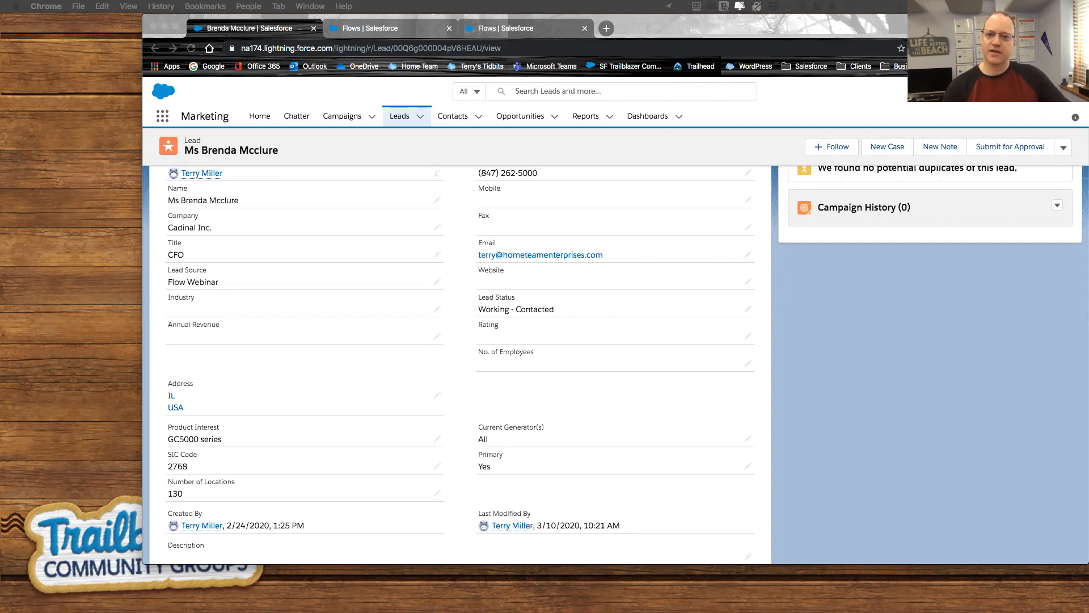
Bring the received Monthly Newsletter email into view in Outlook, inspect the HTML tags in its body, and close it.
left_click_drag(1088, 120, 650, 111)
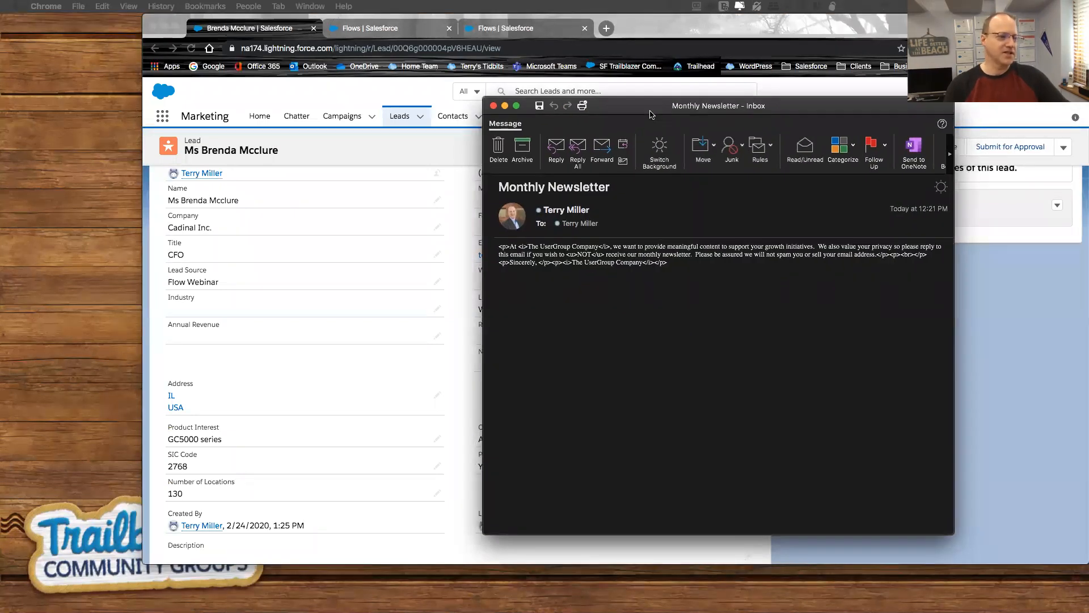
left_click(651, 113)
left_click_drag(509, 246, 499, 246)
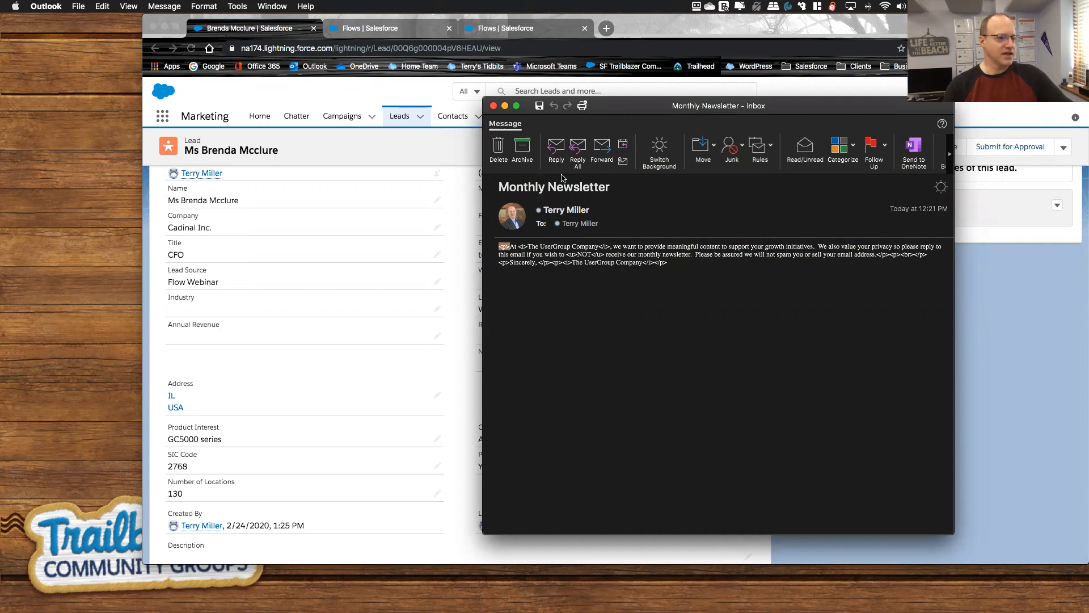
left_click(493, 106)
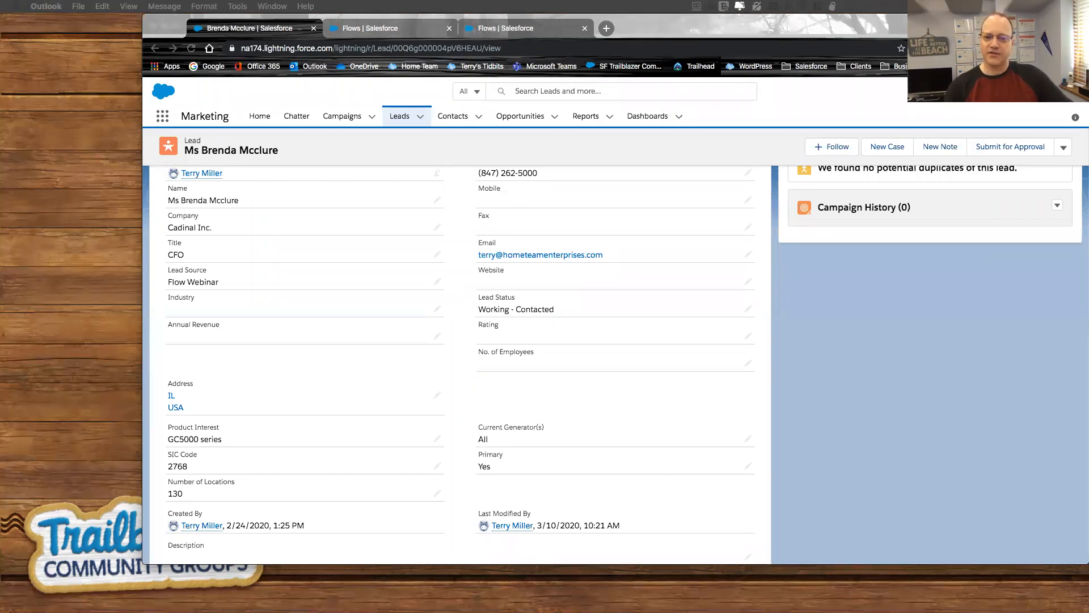
key("super+Tab")
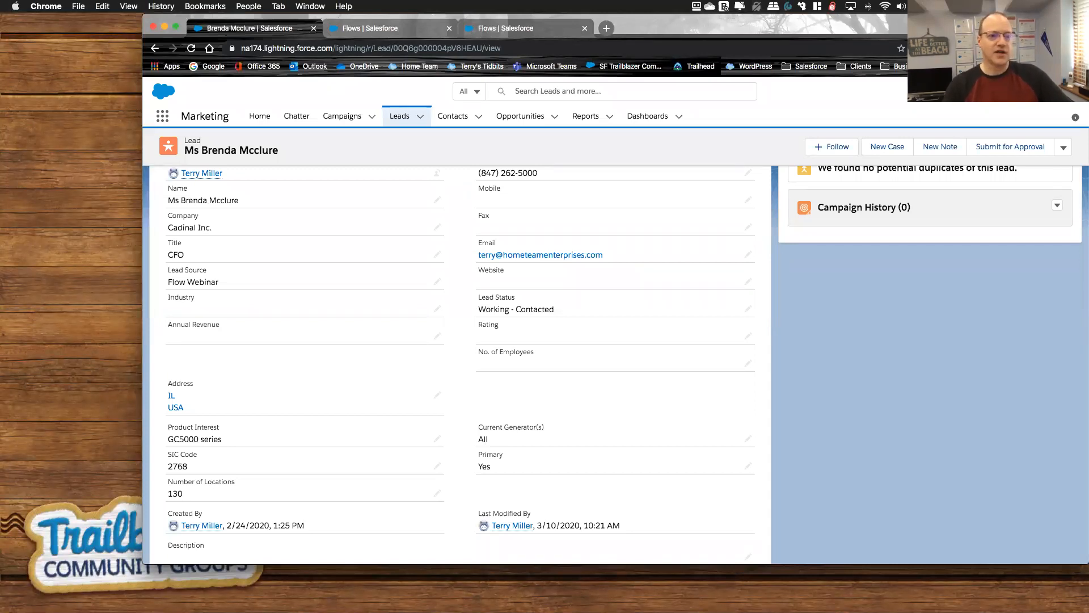
Switch to the open Setup Flows page in Chrome and open Object Manager.
key("super+Tab")
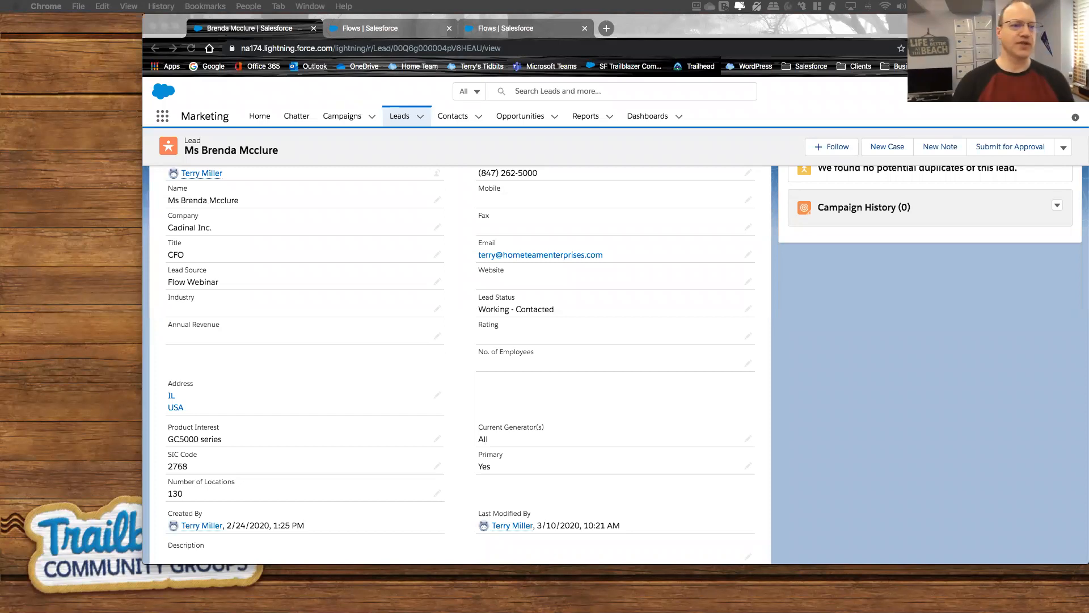
left_click(417, 26)
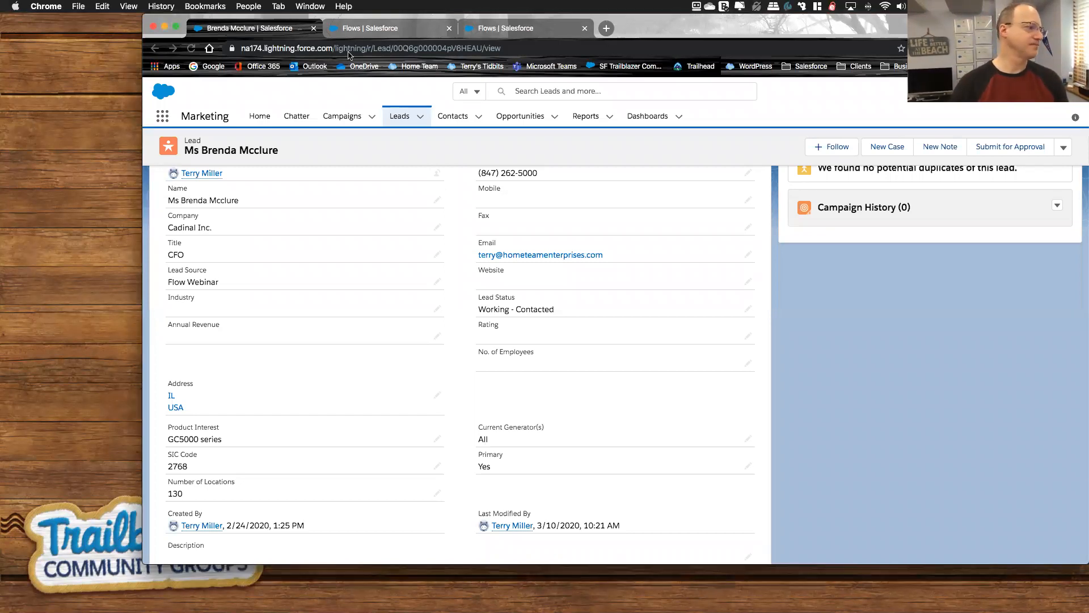
double_click(200, 150)
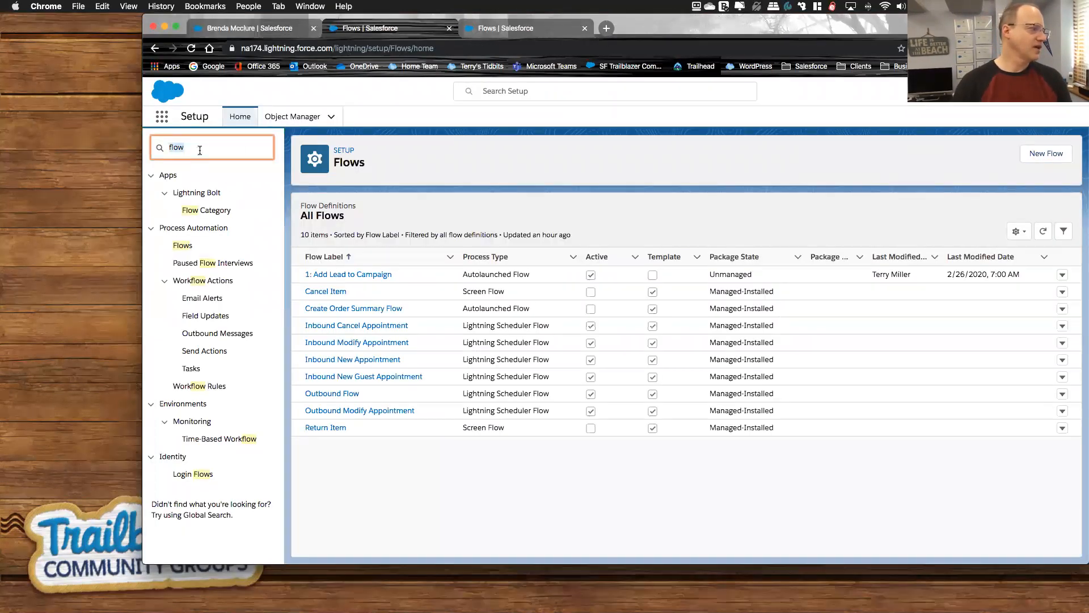
left_click(292, 116)
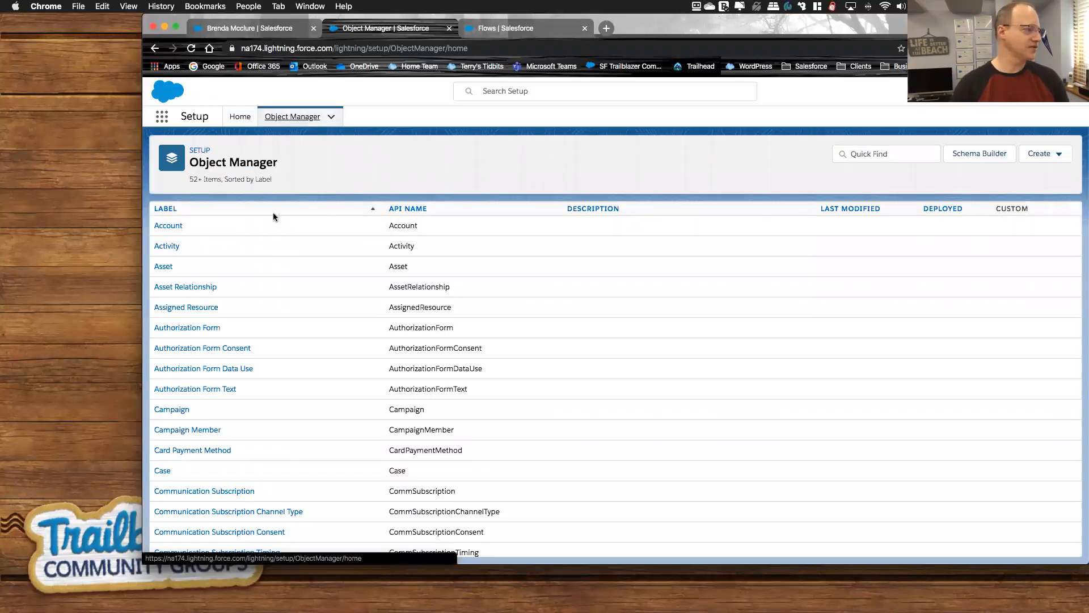
Open the Account object's Buttons, Links, and Actions and start a new action.
left_click(177, 226)
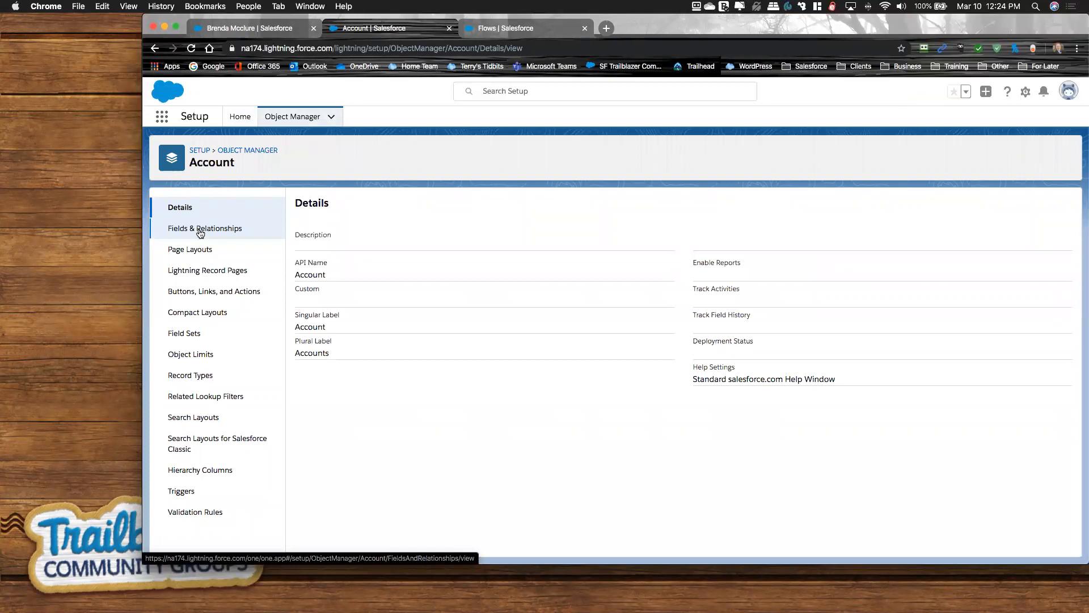
left_click(200, 233)
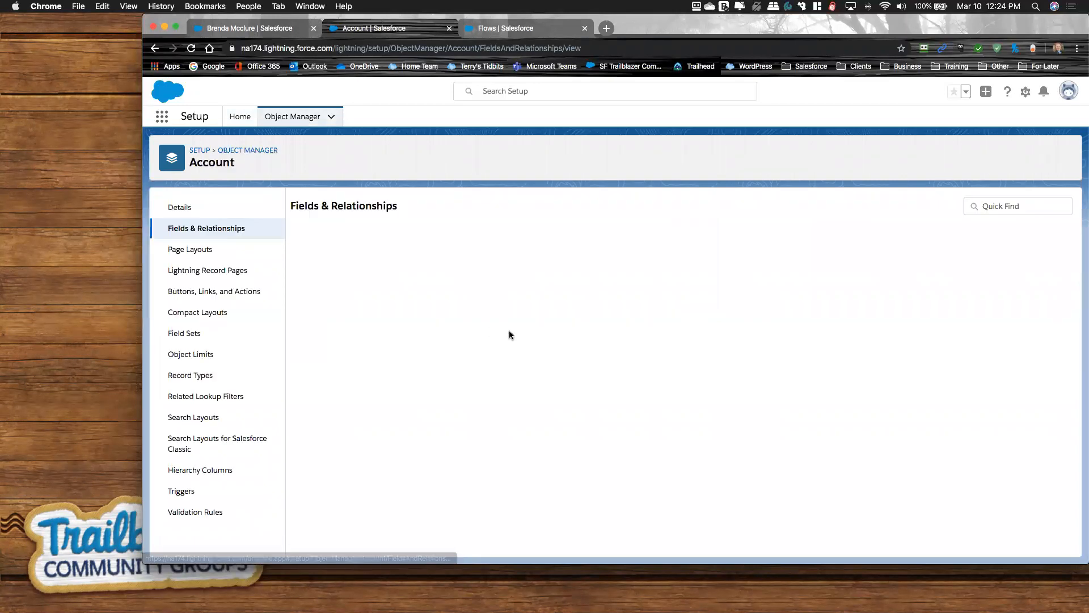
left_click(218, 292)
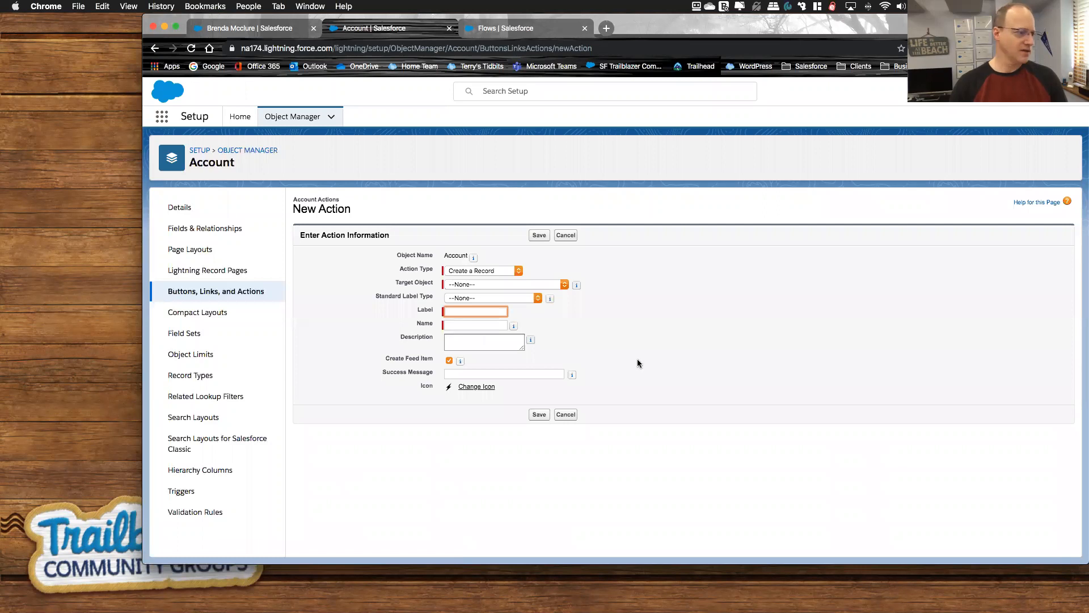
Set the new Account action's type to Flow and look through the flows available for it.
left_click(508, 270)
left_click(496, 325)
left_click(512, 284)
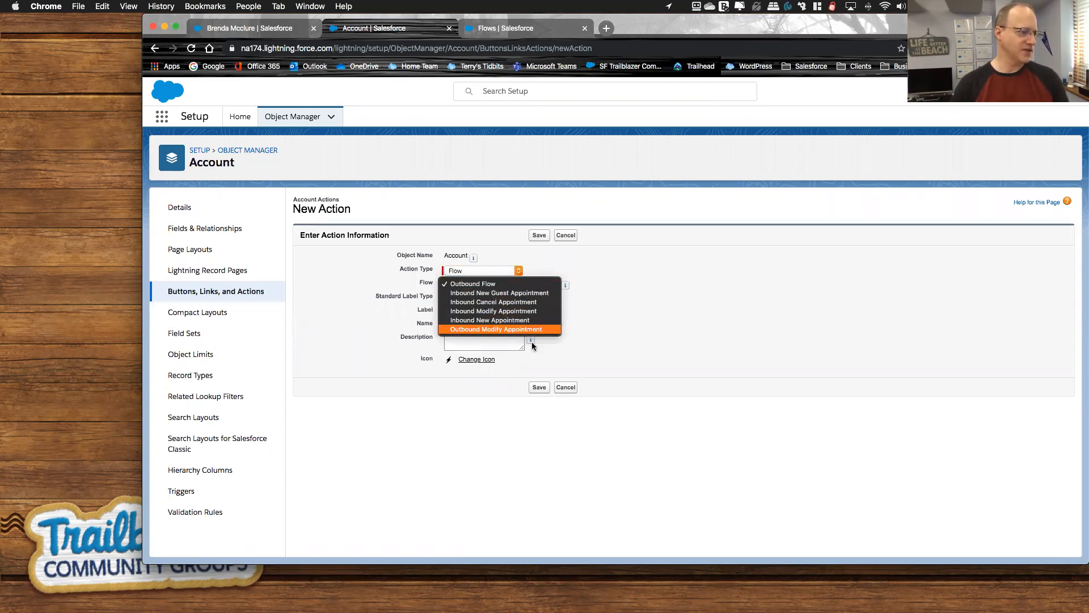
left_click(655, 265)
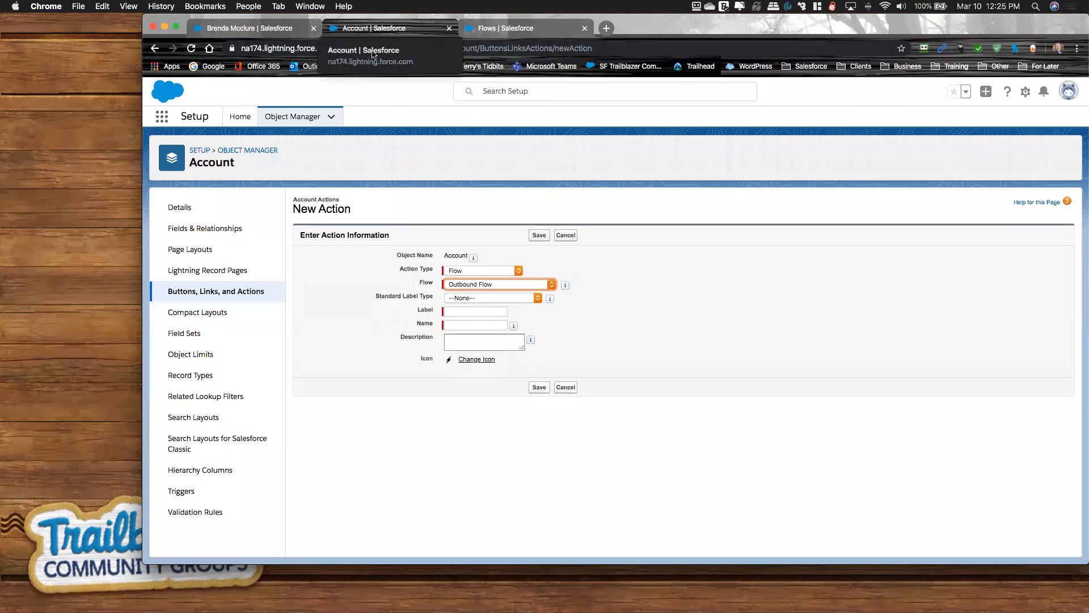
Return to the Flows list, open the 1: Add Lead to Campaign flow, and display its resources and elements.
left_click(495, 34)
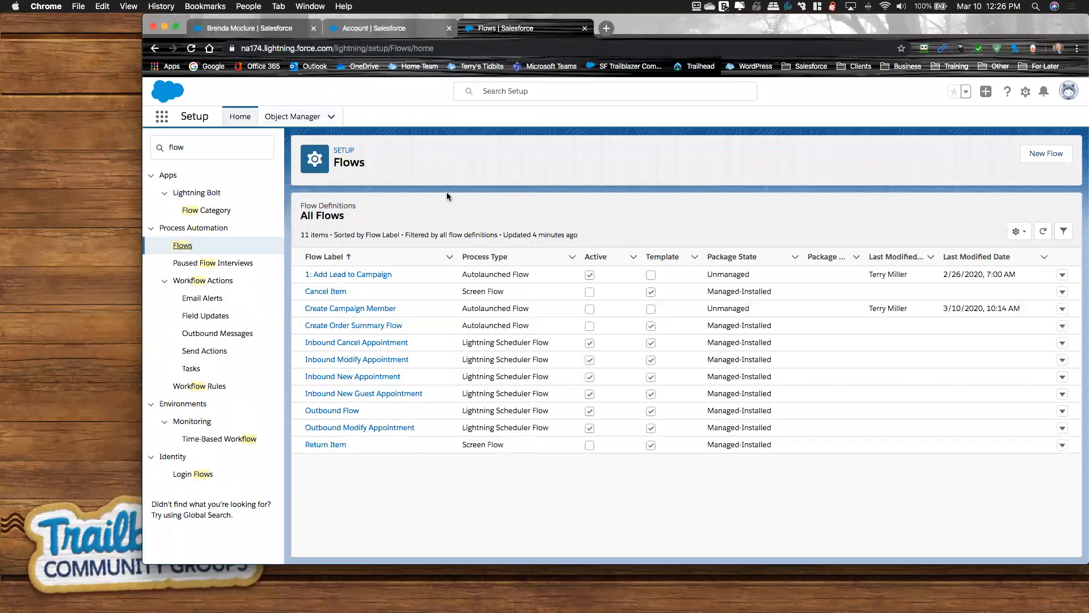
left_click(343, 276)
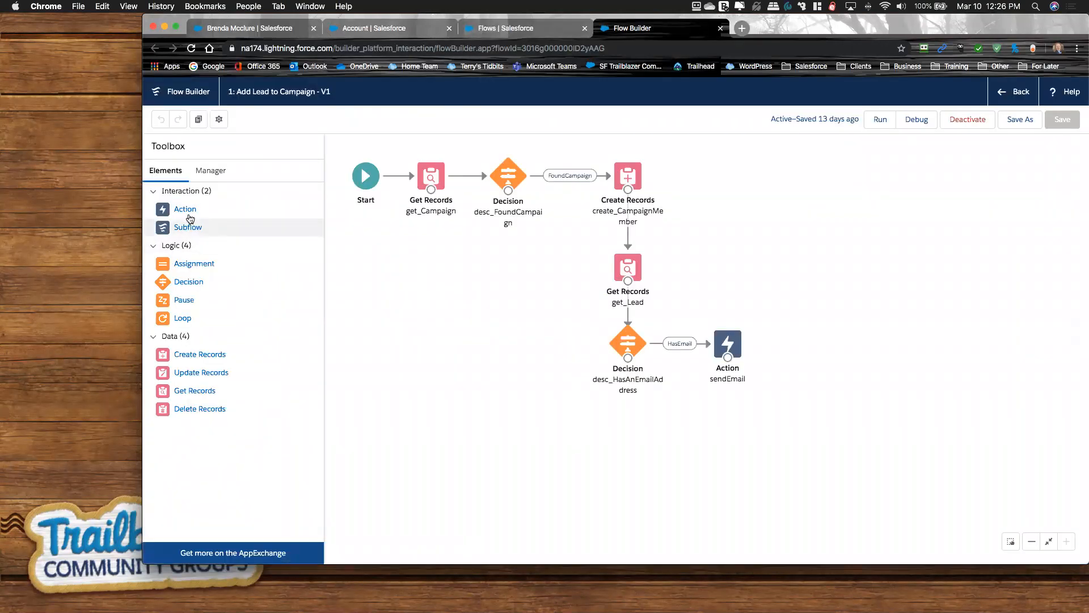
left_click(209, 170)
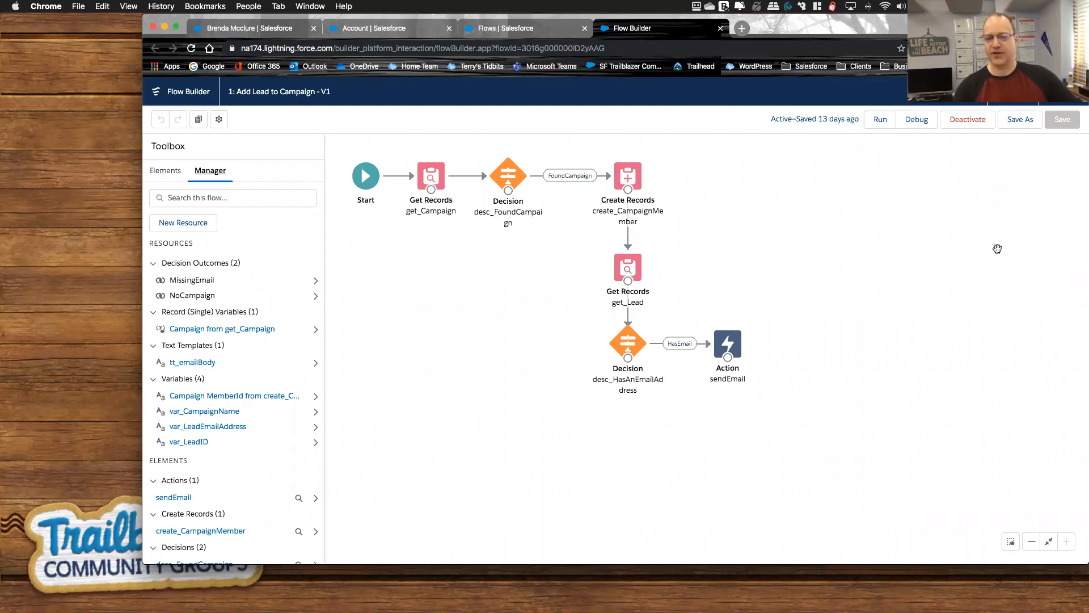
left_click(1088, 254)
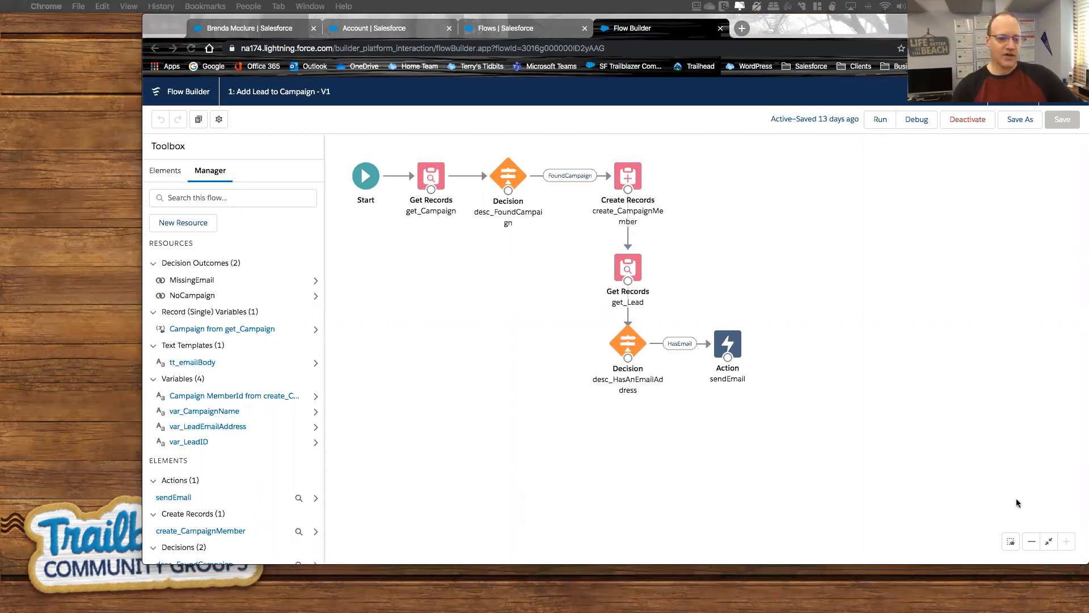
Switch to the Let's Get Flowing presentation in PowerPoint, view the May 12th User Group slide, and return to Flow Builder in Chrome.
mouse_move(772, 590)
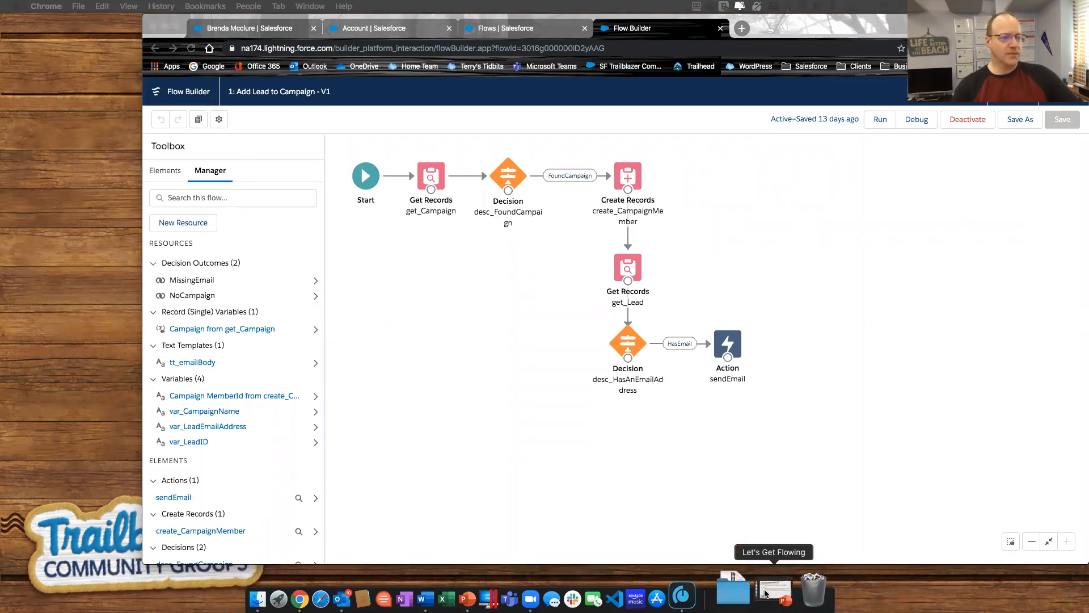
left_click(765, 593)
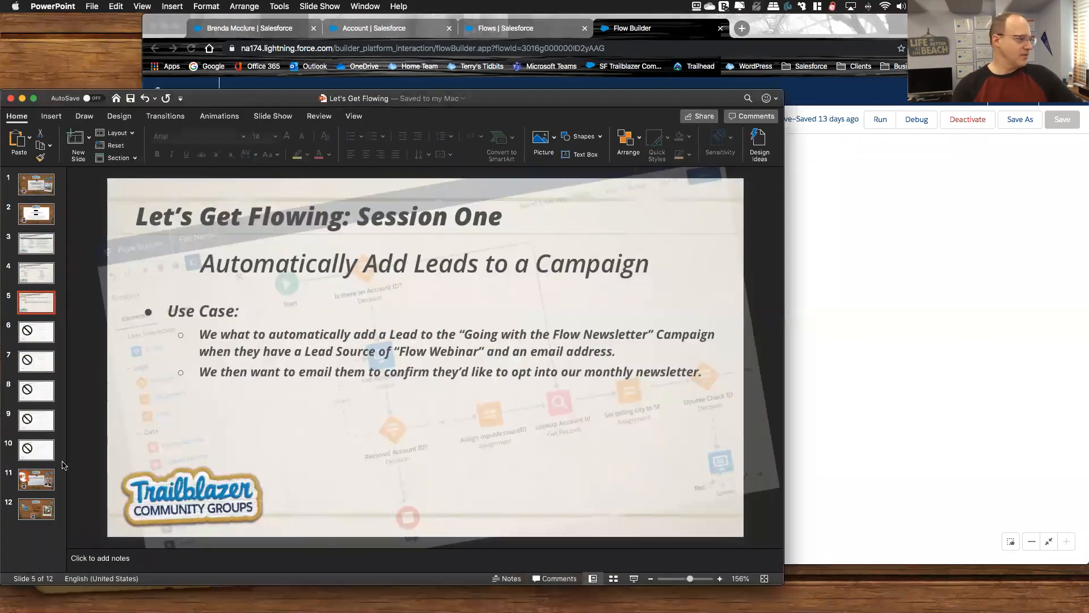
left_click(35, 479)
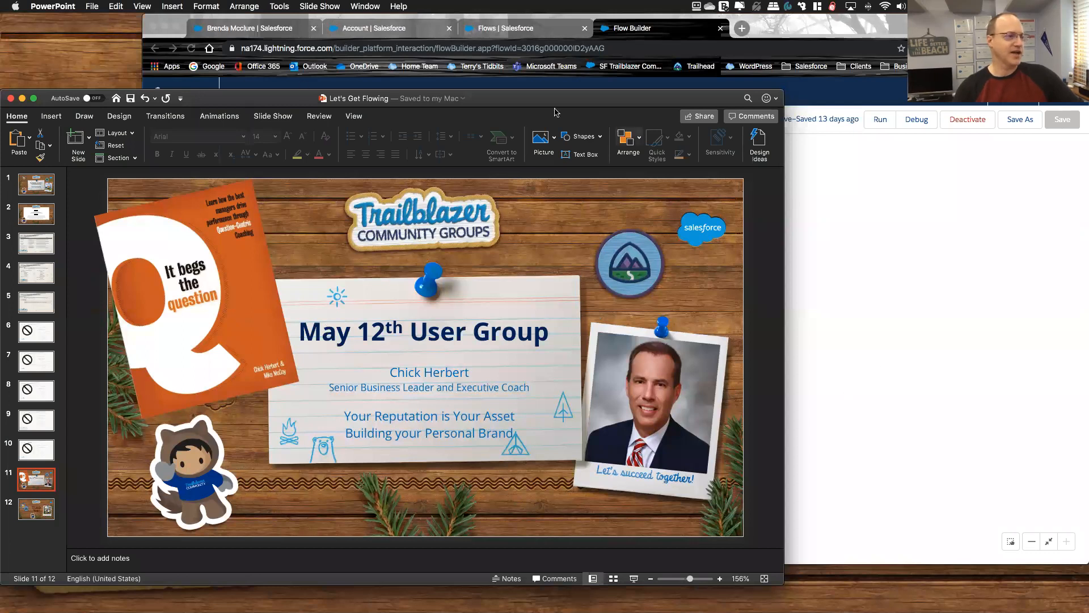
left_click(951, 340)
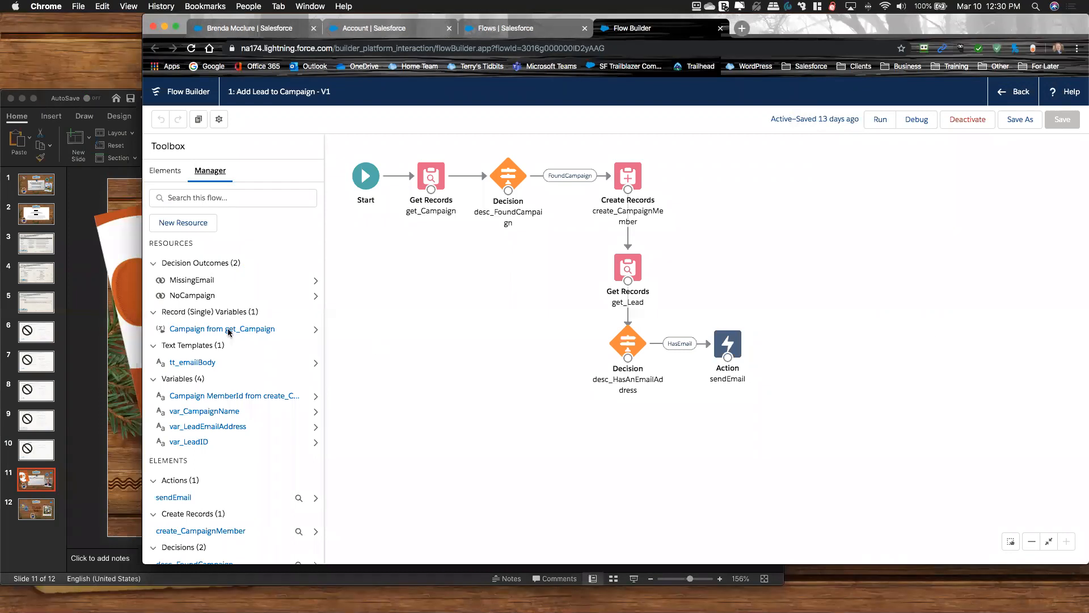
Switch to PowerPoint, show the Let's Get Flowing Schedule slide, and select the June 16th row of its table.
left_click(36, 247)
left_click(35, 247)
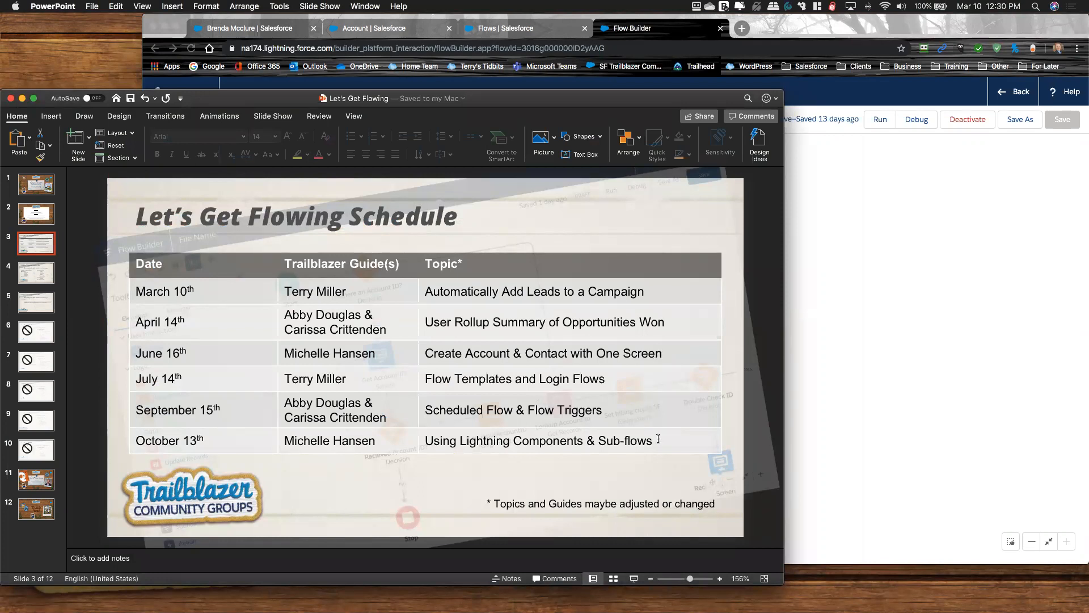
left_click(136, 352)
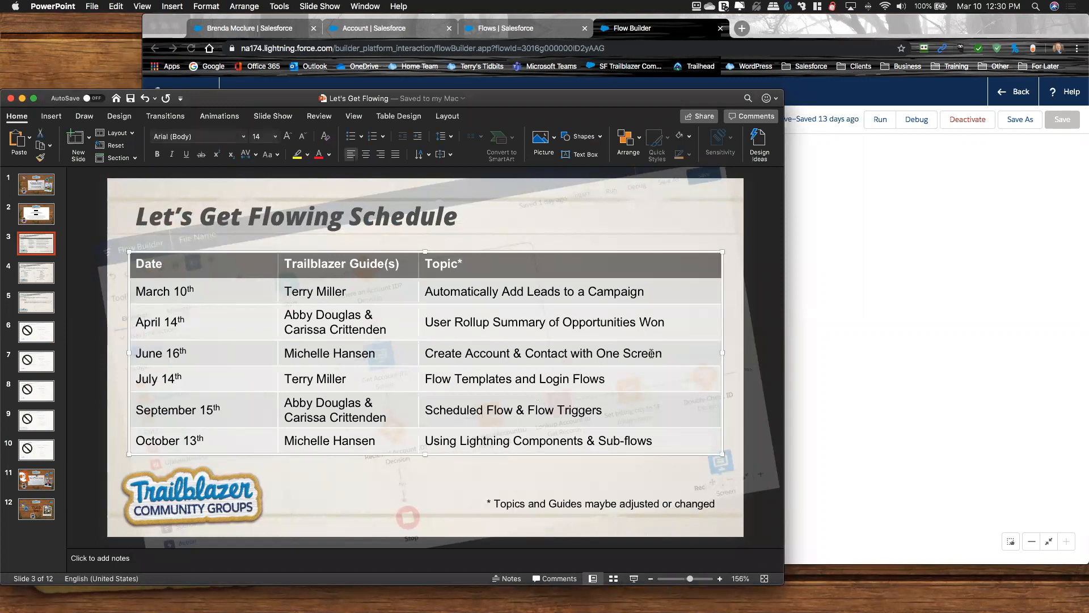
left_click_drag(652, 353, 207, 355)
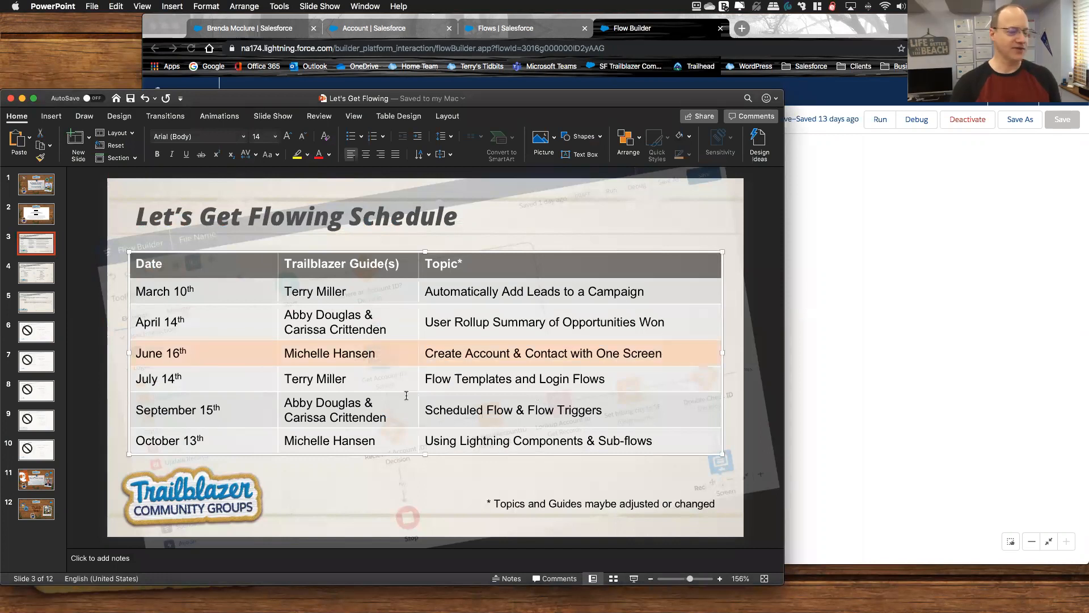